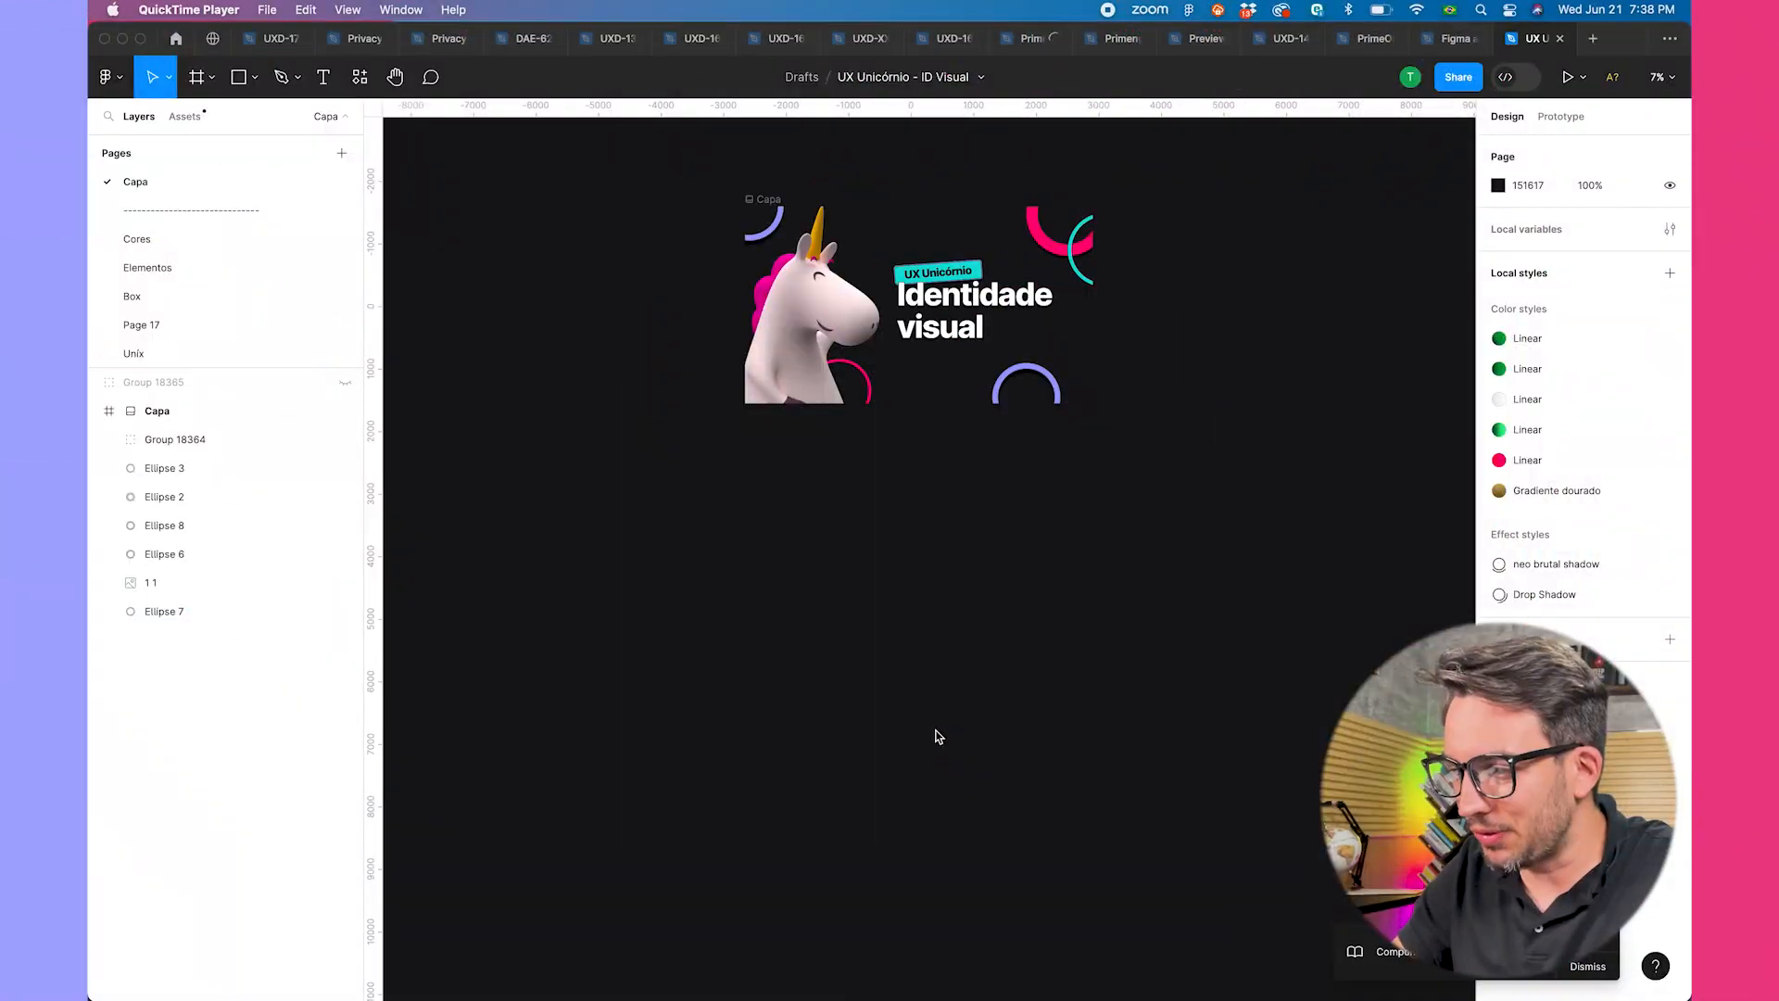
- Switch to the PrimeOne-2.0.0 design file, dismissing the feature announcement in the Primeng Design system file on the way
click(936, 735)
scroll(937, 734, down, 5)
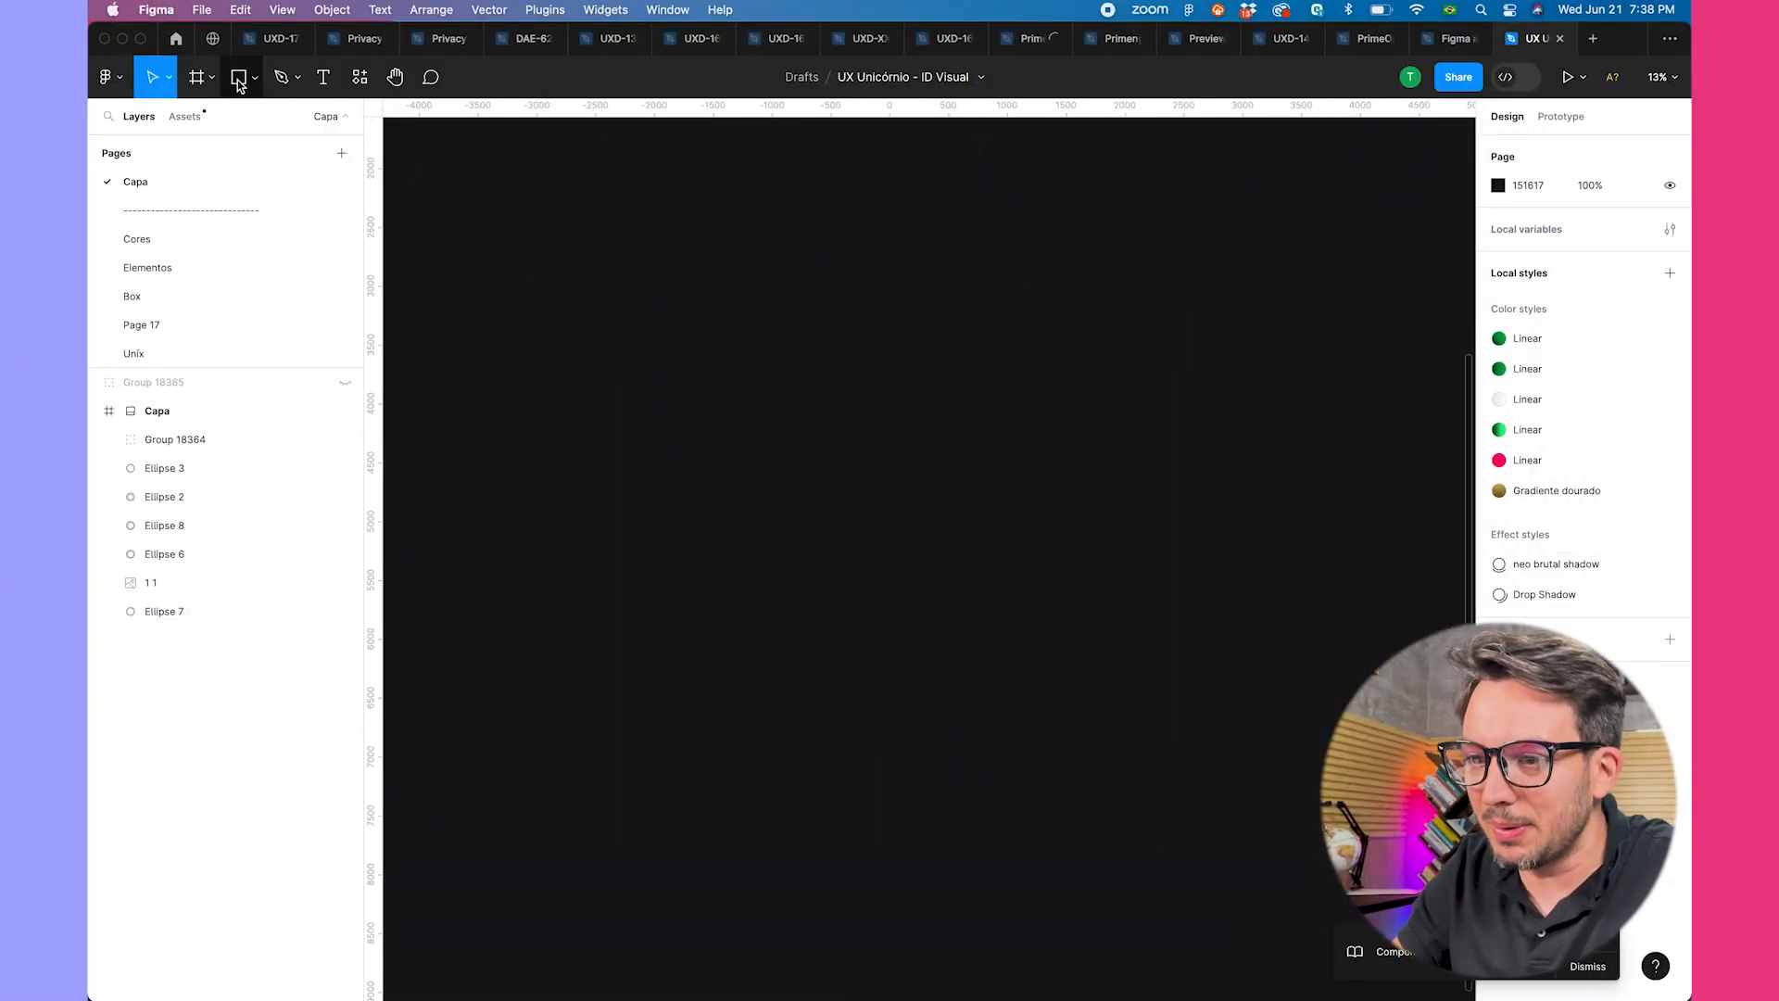
click(1113, 41)
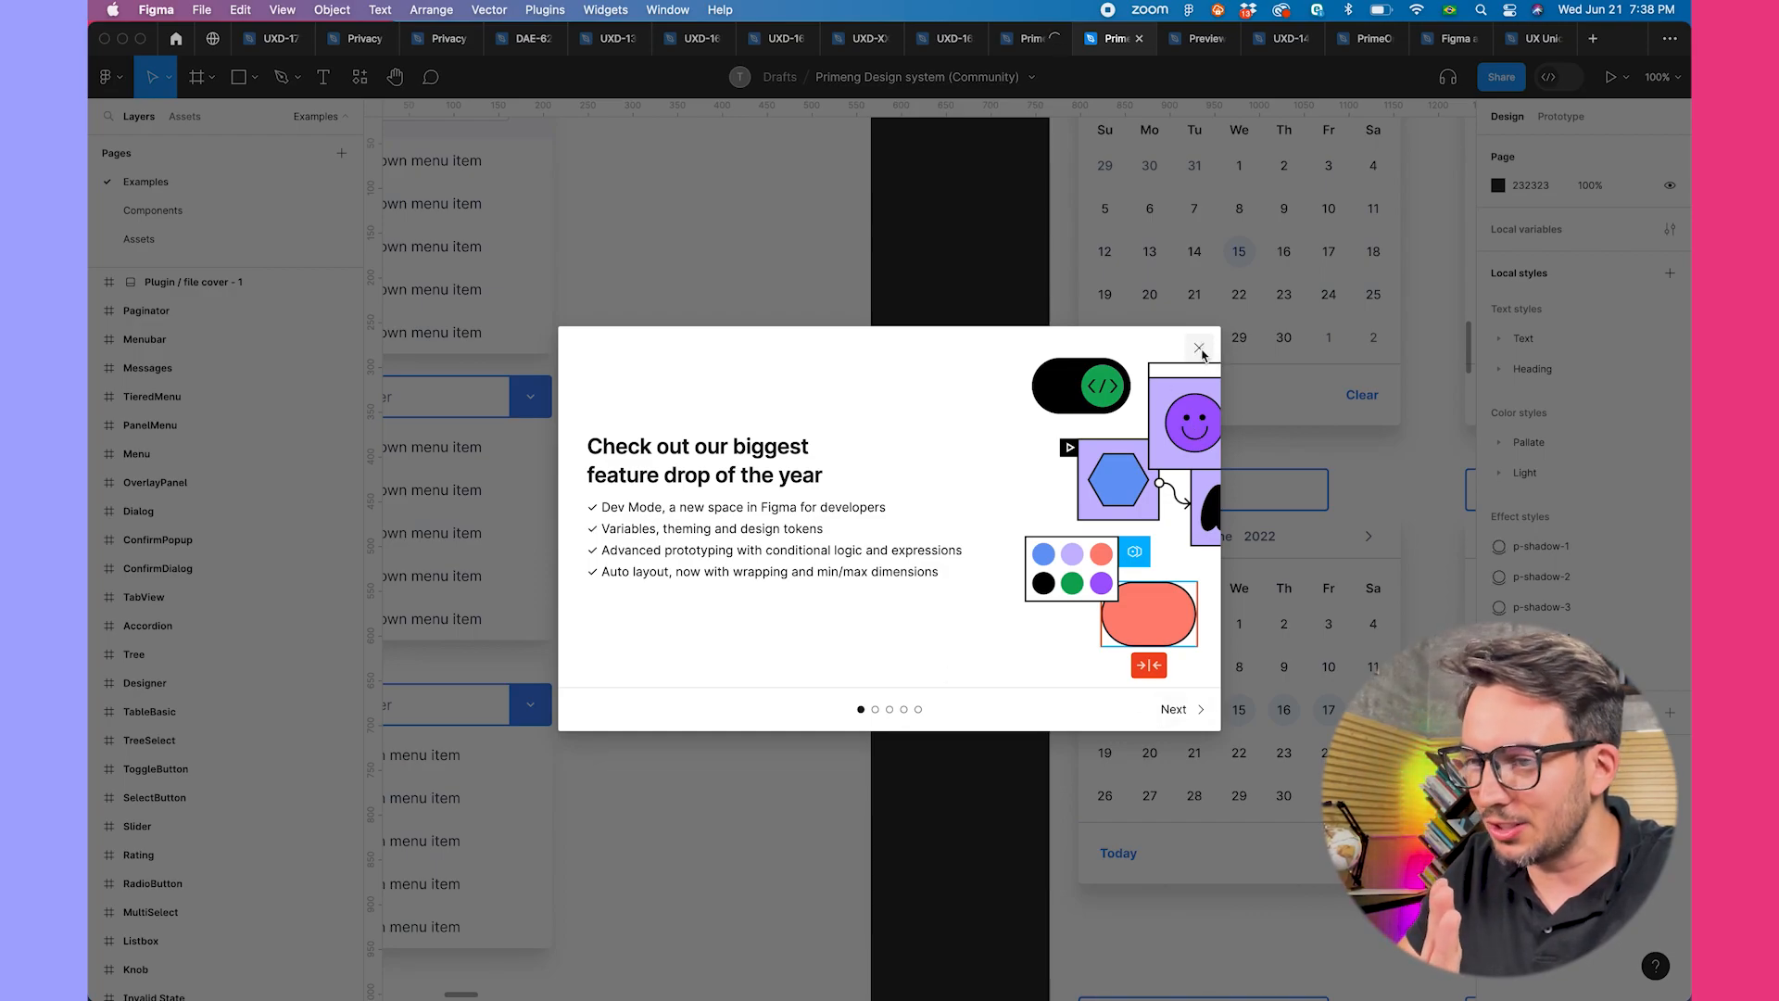
click(1199, 349)
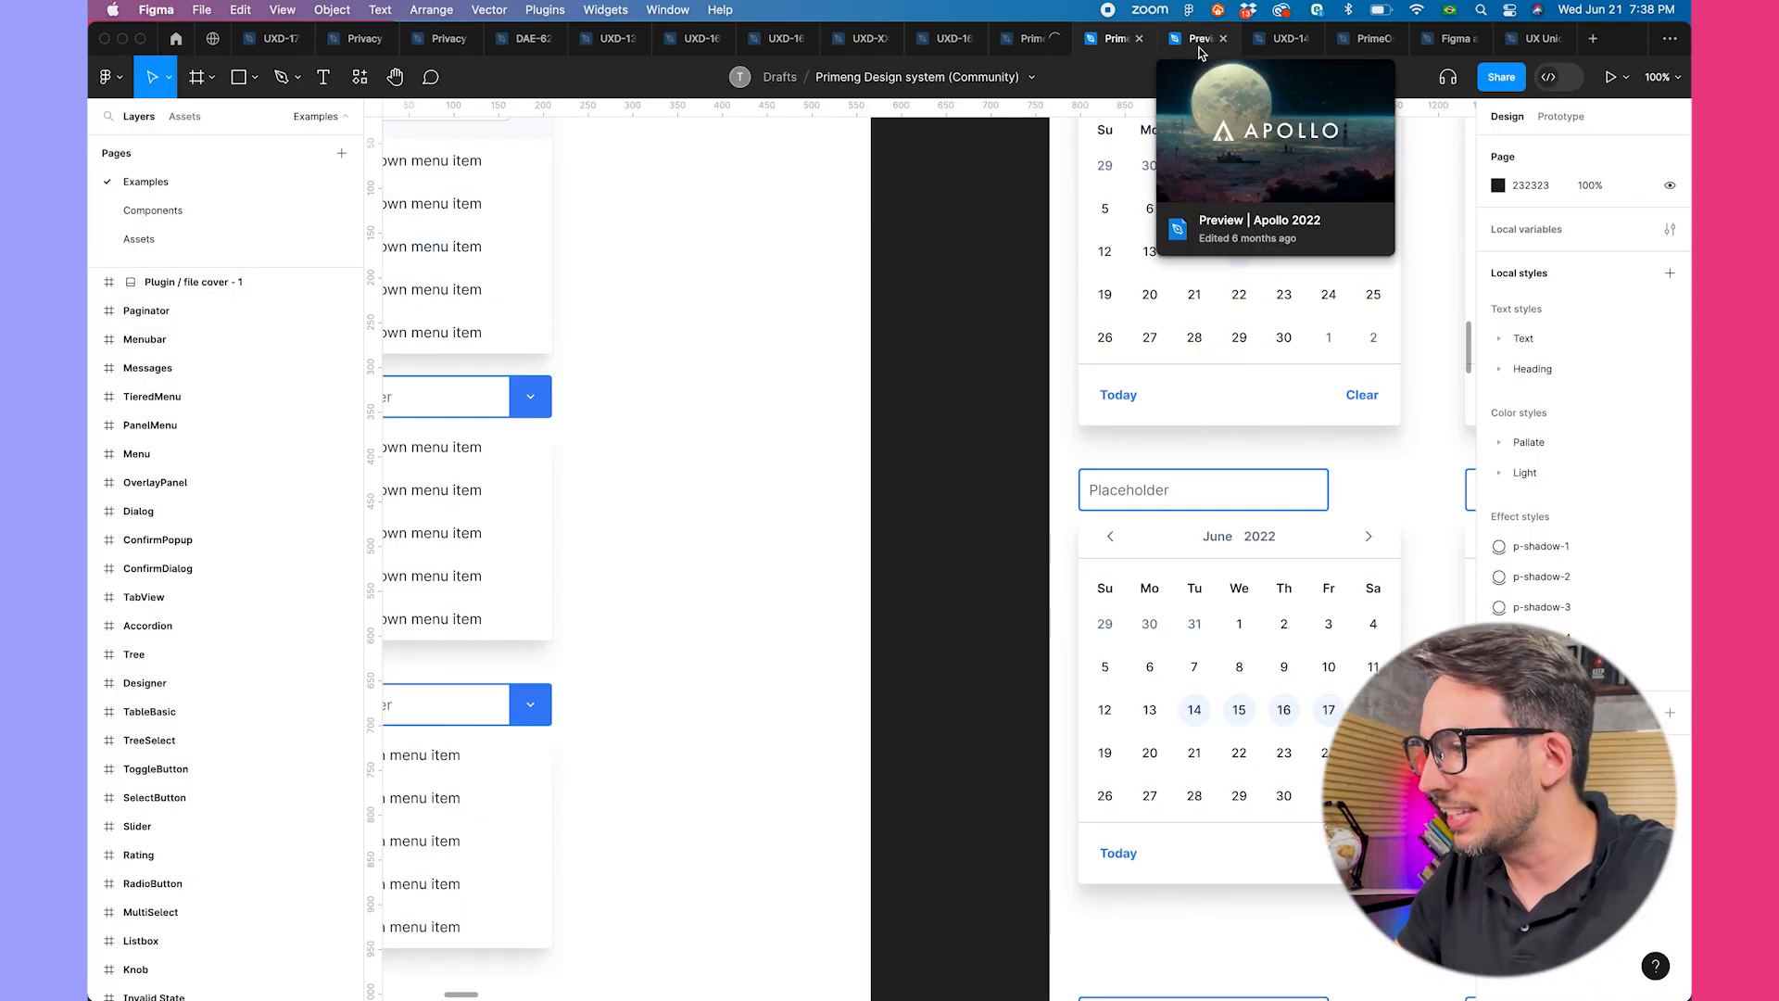
click(1373, 38)
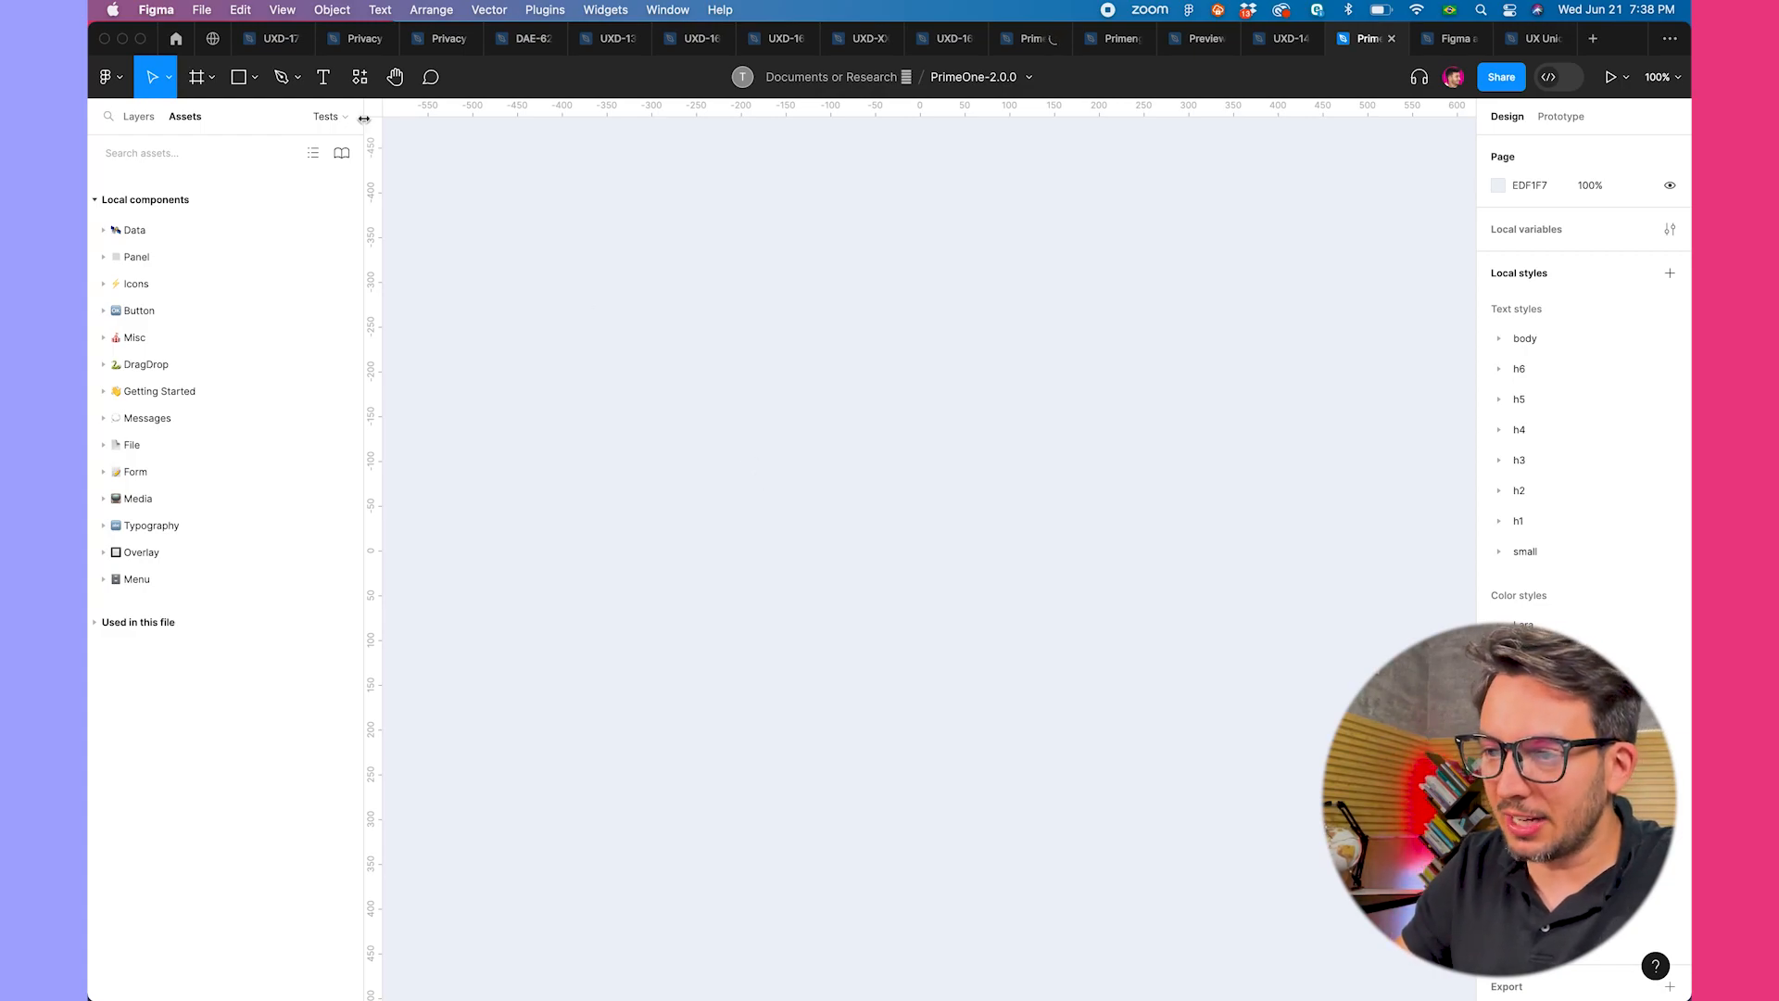
- Draw a card rectangle about 310 × 401 and, inside its upper part, a white FFFFFF rectangle about 272 × 147
click(238, 77)
mouse_move(711, 341)
mouse_down()
mouse_move(921, 648)
mouse_move(989, 702)
mouse_up()
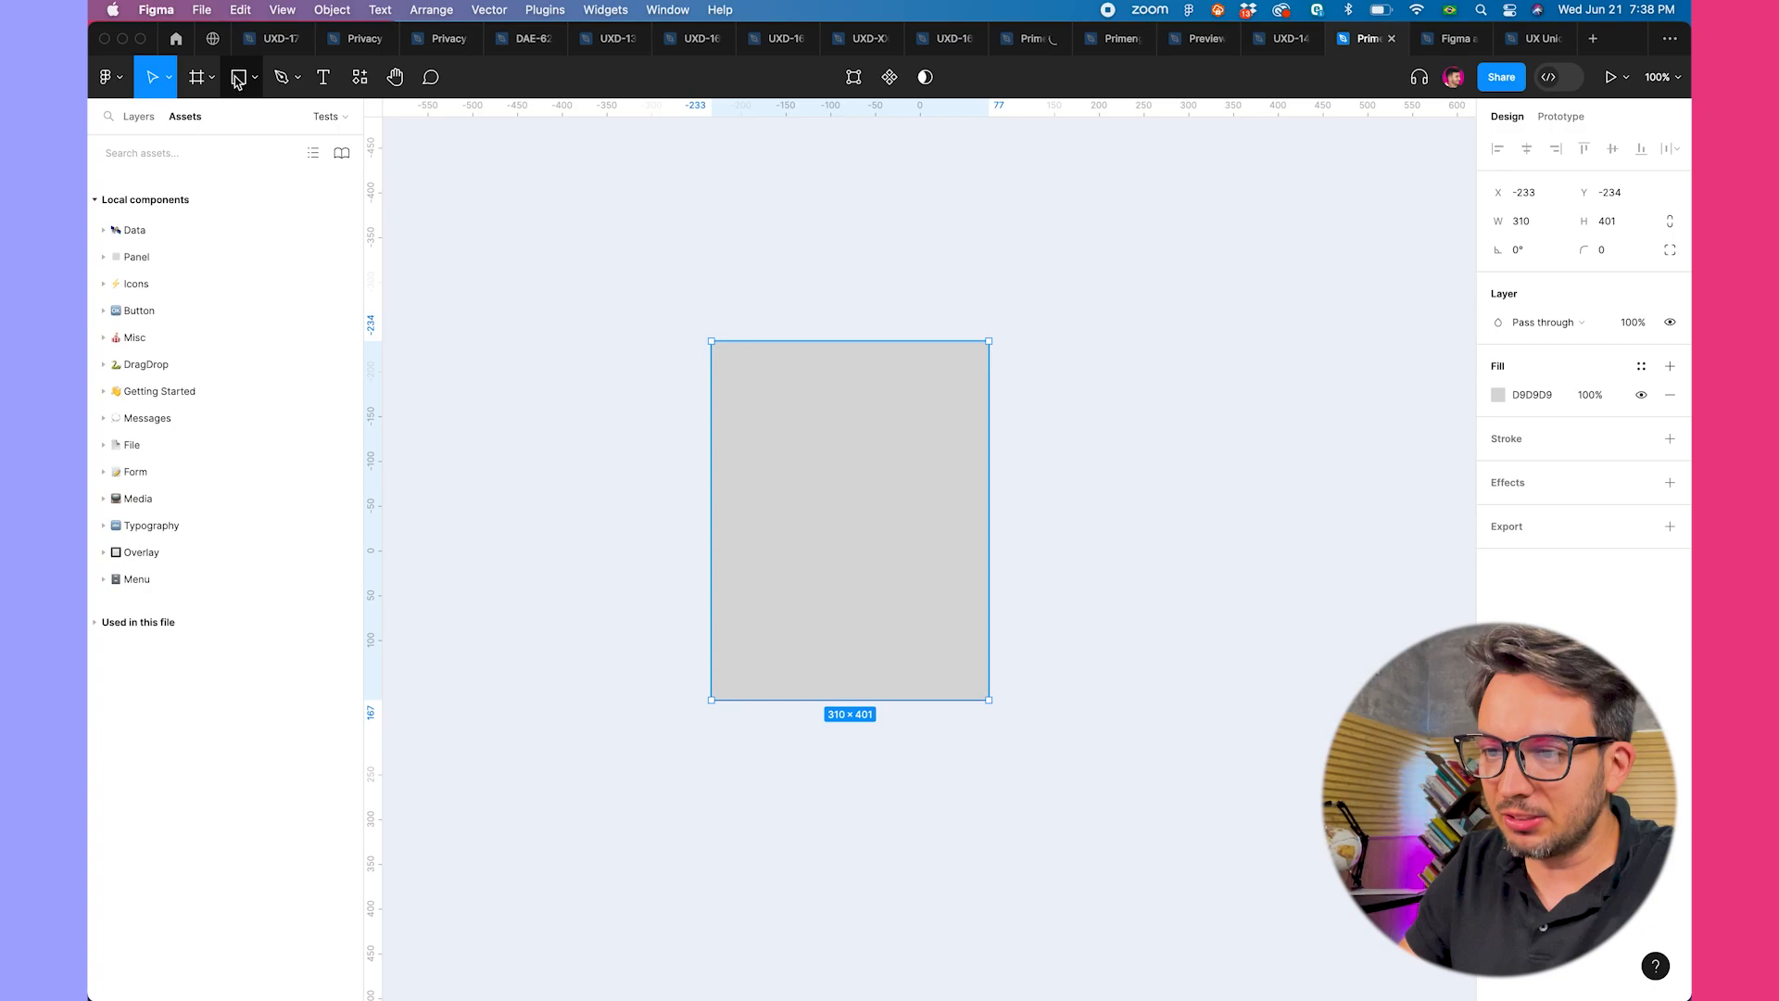
key(r)
drag(728, 364, 970, 493)
click(1498, 395)
drag(1307, 473, 1149, 428)
click(1149, 428)
click(895, 457)
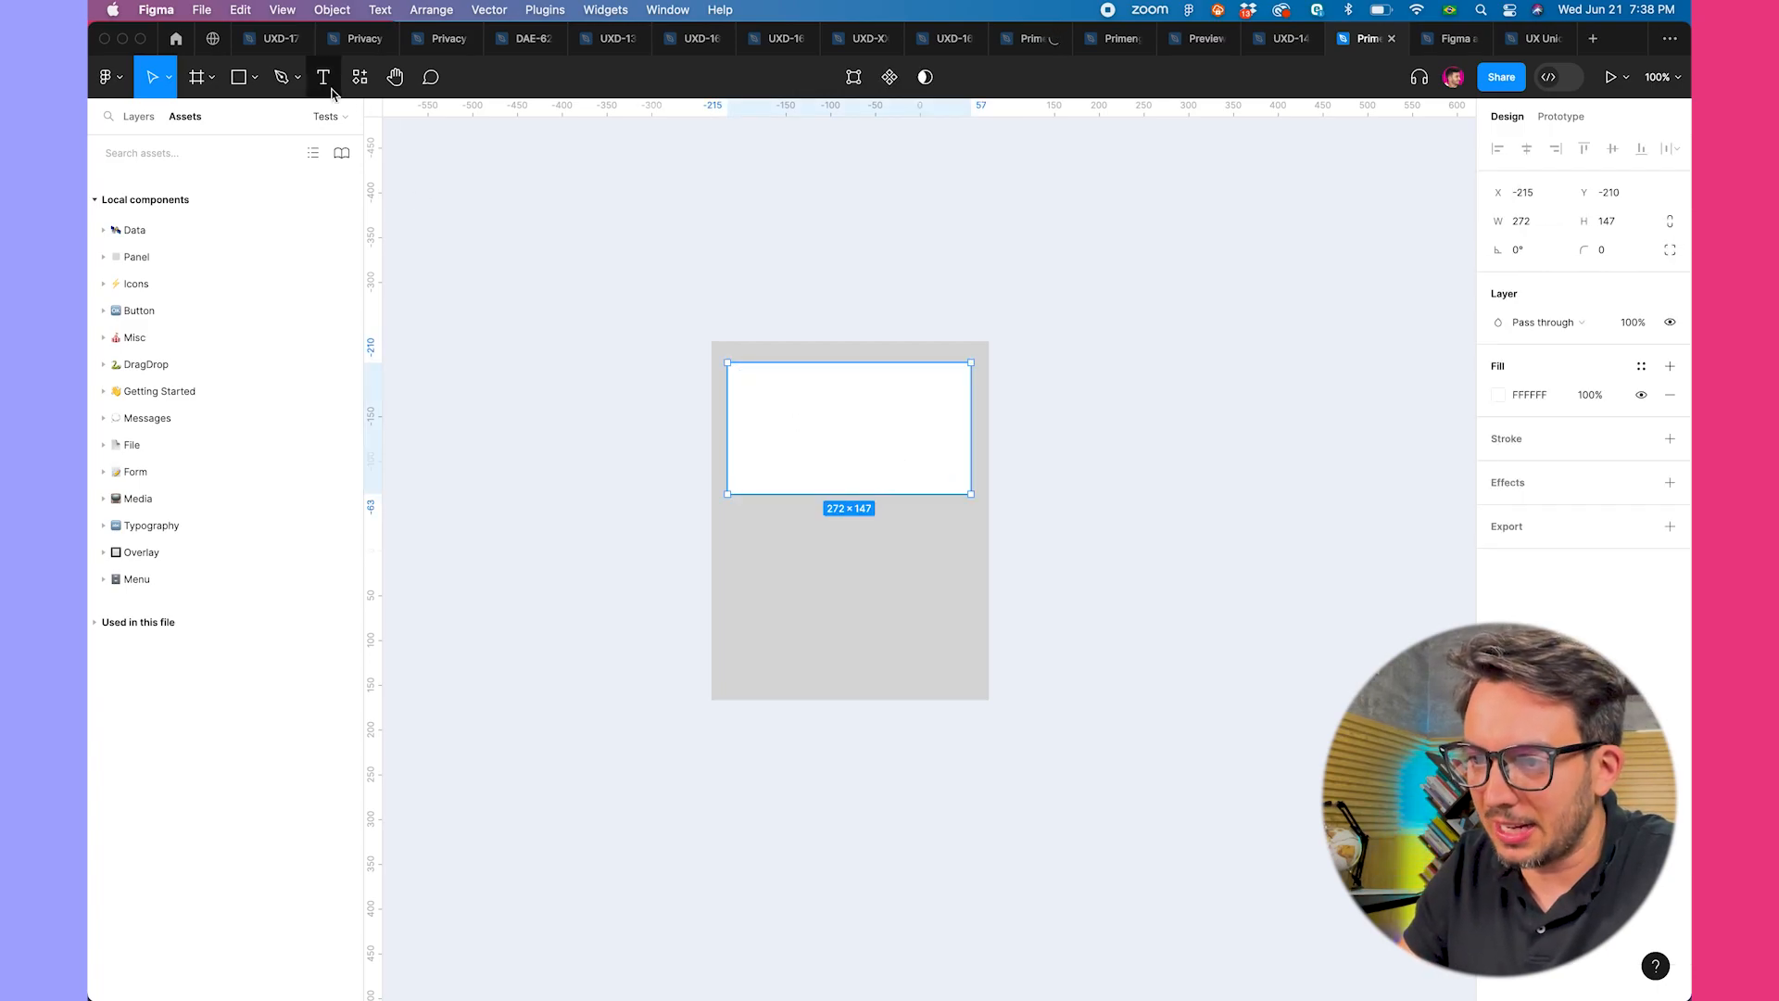
- Add the text "Título do card" on the card just below the white rectangle
key(t)
click(743, 521)
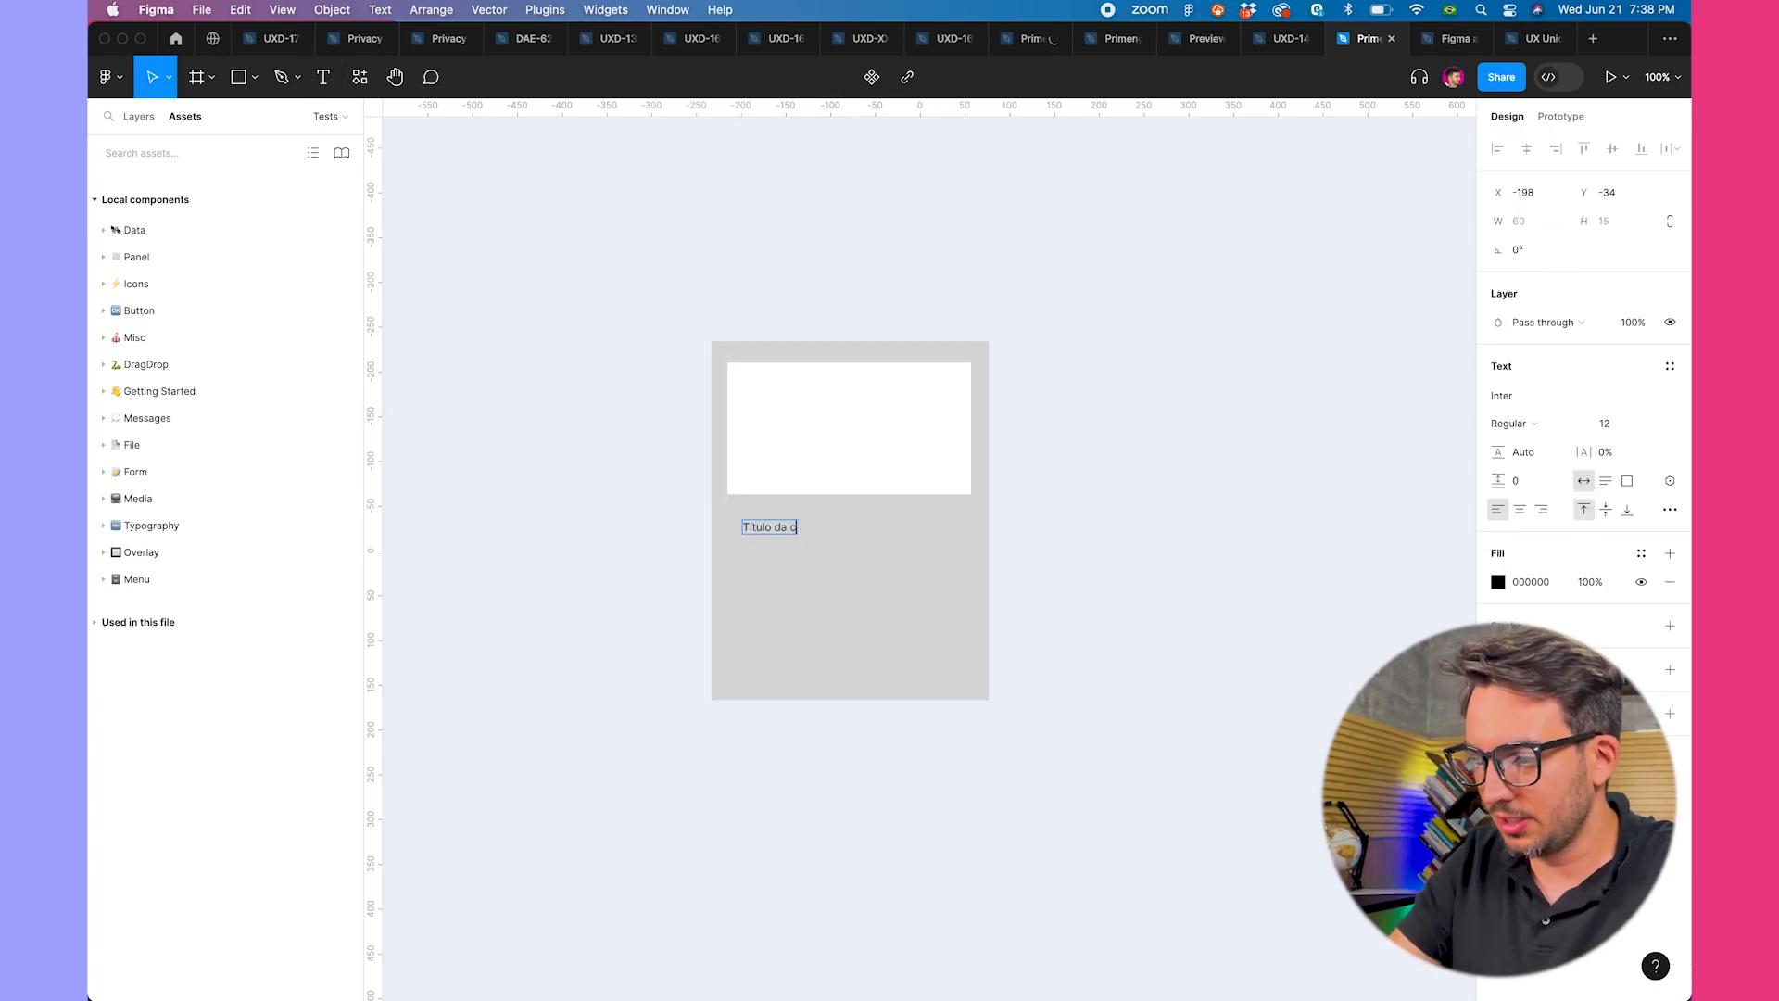
text(Titulo do card)
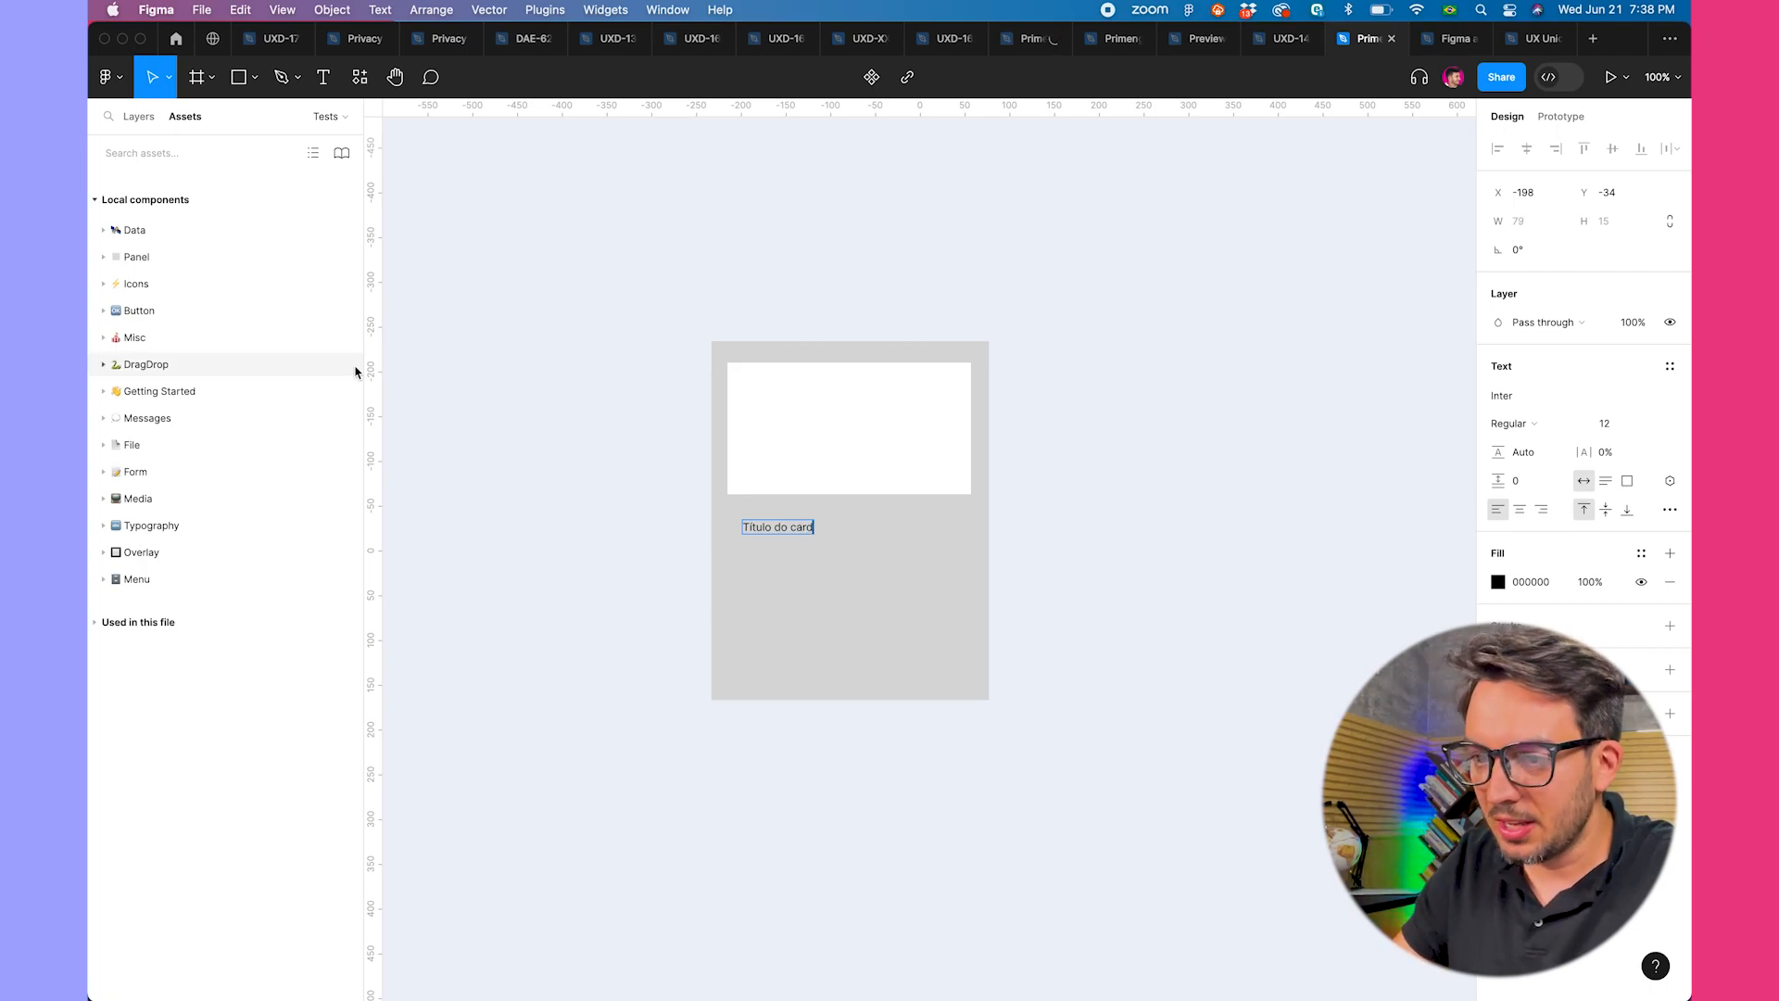
key(Escape)
key(Escape)
- Find the tag component in the assets and place three copies in a row below the card title
click(148, 153)
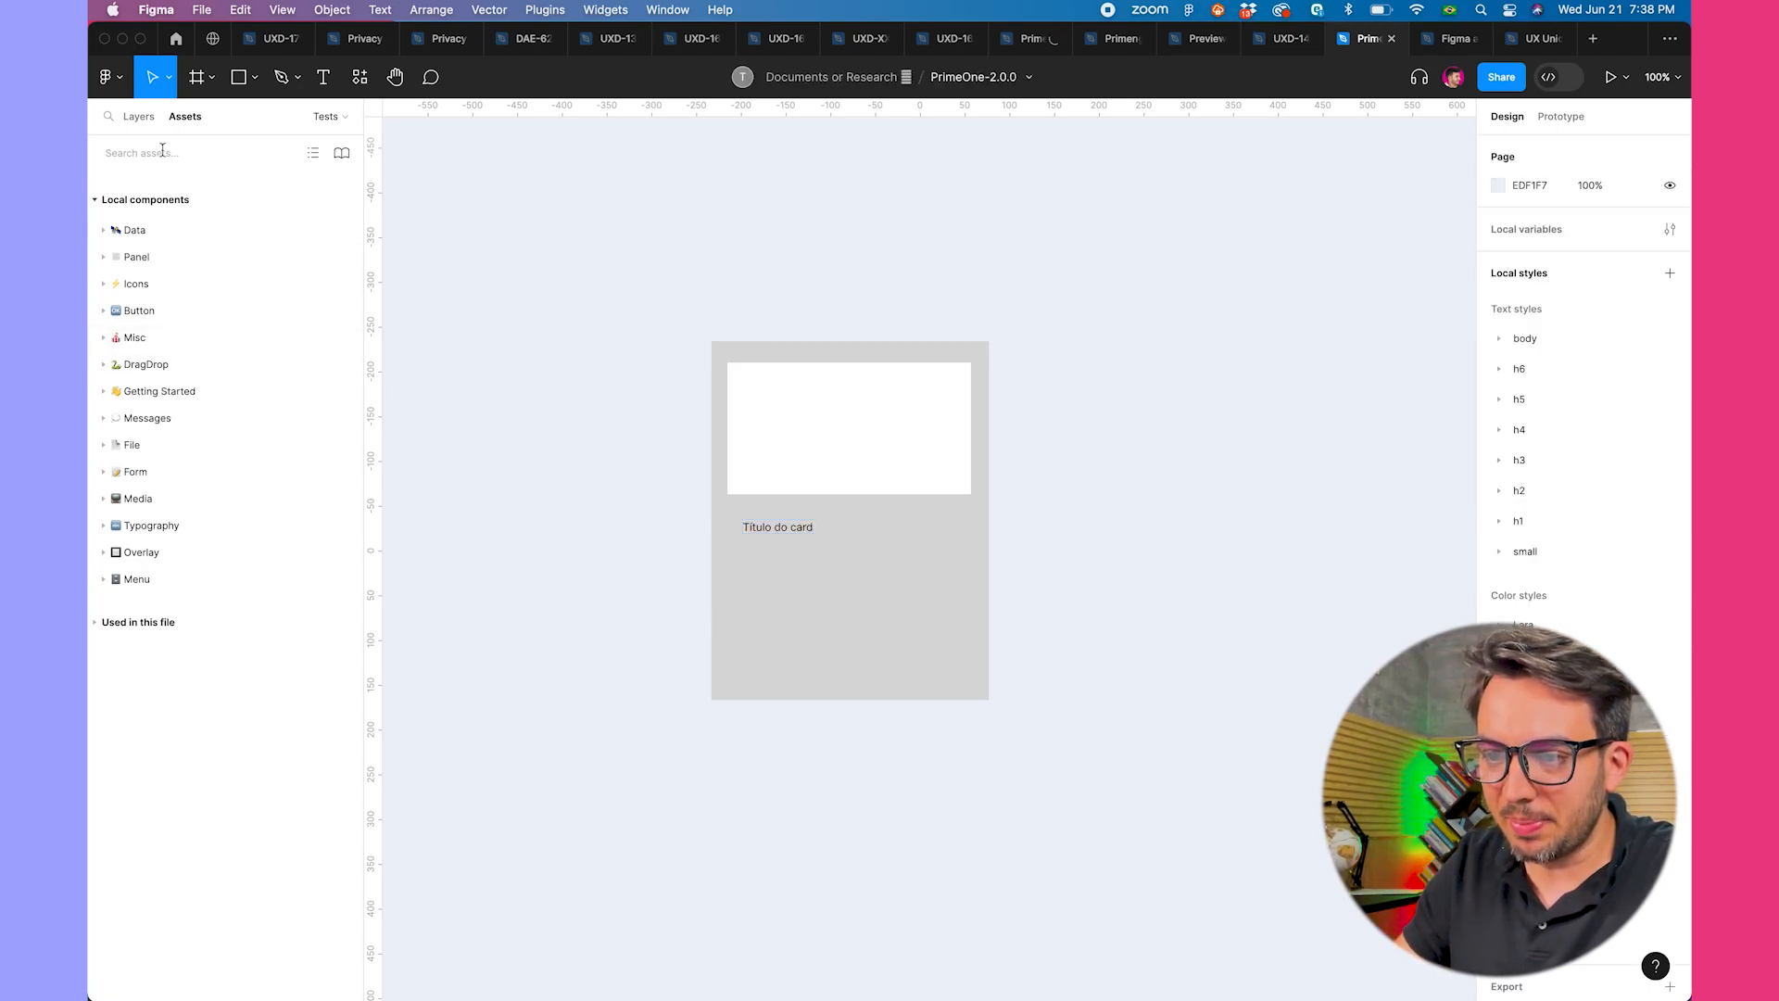
text(tag)
drag(779, 591, 849, 597)
key(super+d)
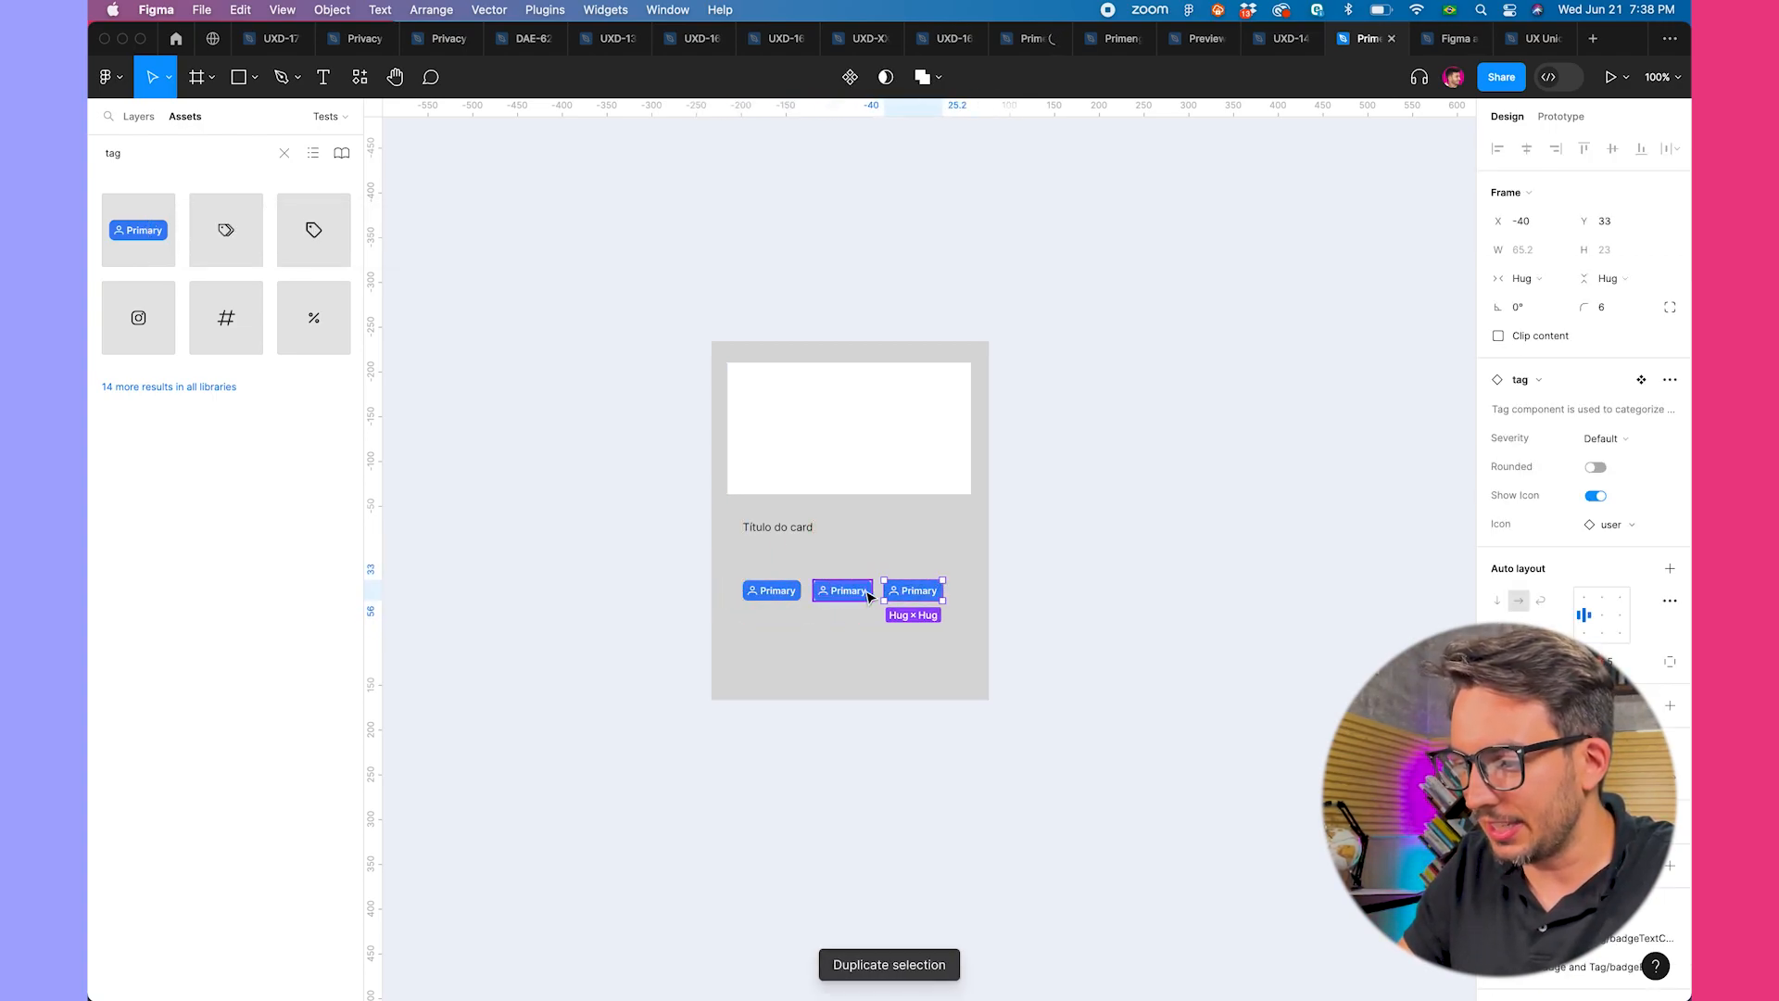
- Change the card title text to "Curso UI Unicórnio"
click(769, 524)
double_click(766, 524)
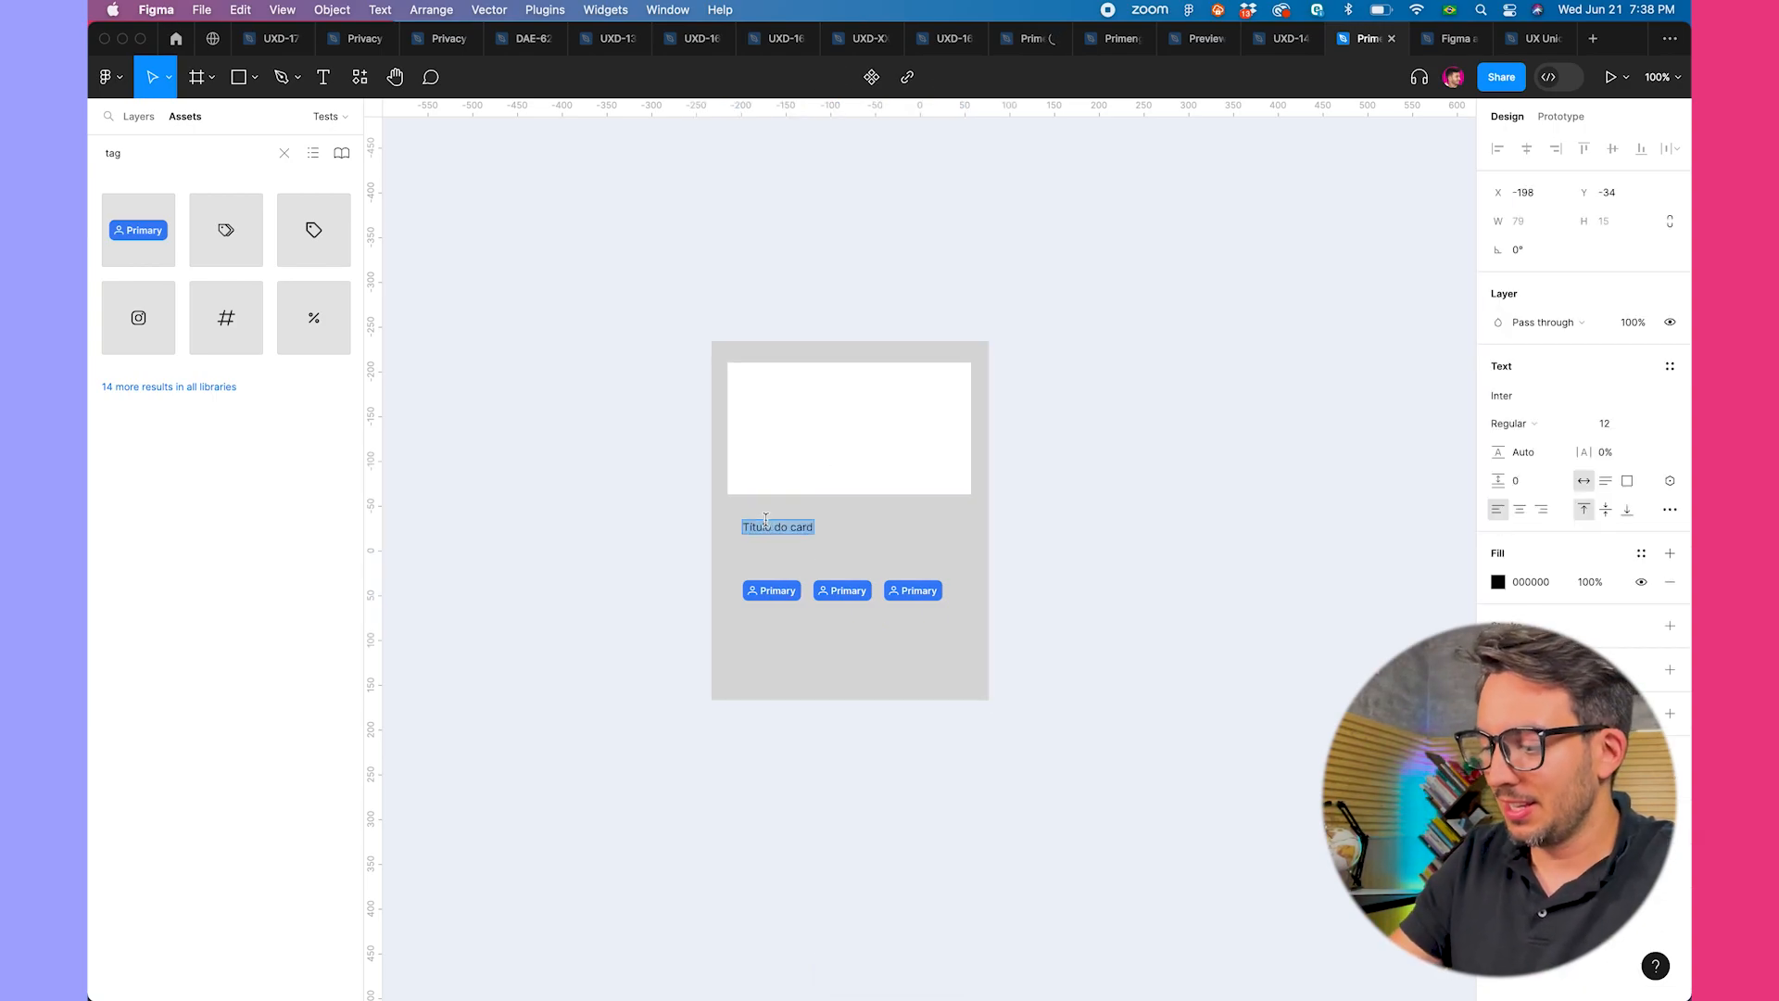
text(Curso UI Unicórnio)
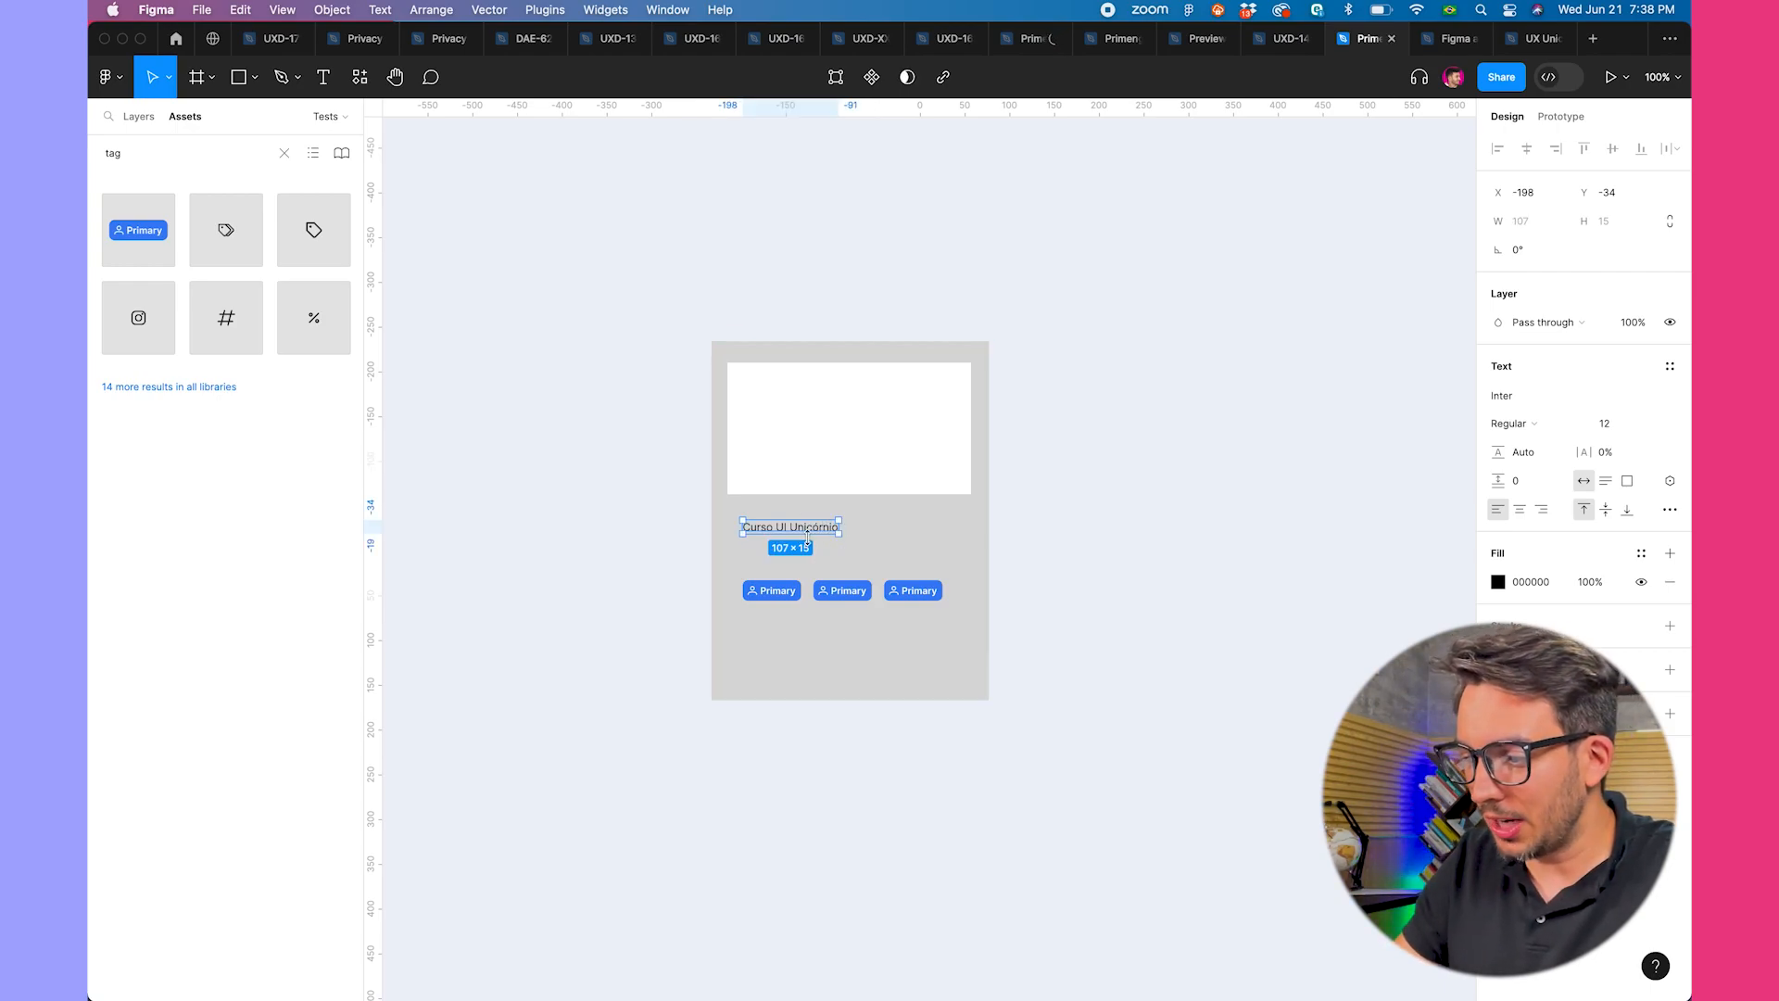
- Duplicate the title just below itself and change the copy to "A formação mais completa em UI Design do Brasil"
key(super+d)
drag(795, 528, 795, 556)
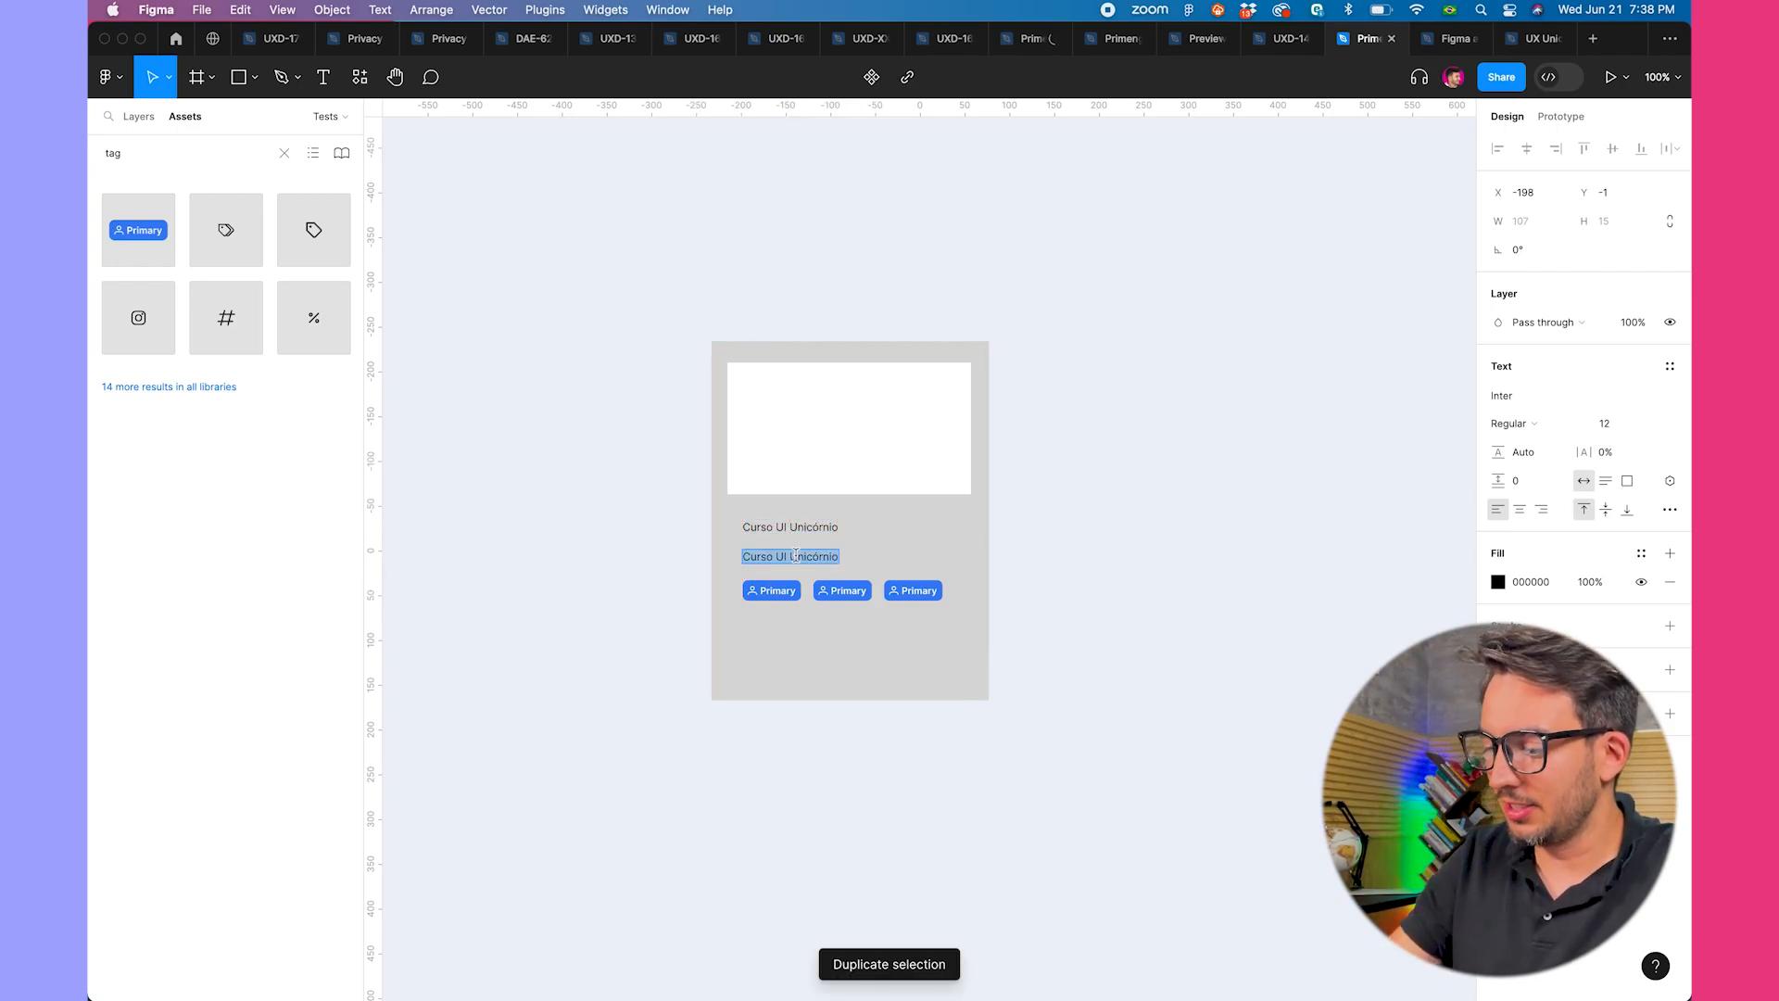
text(A formação mais completa em)
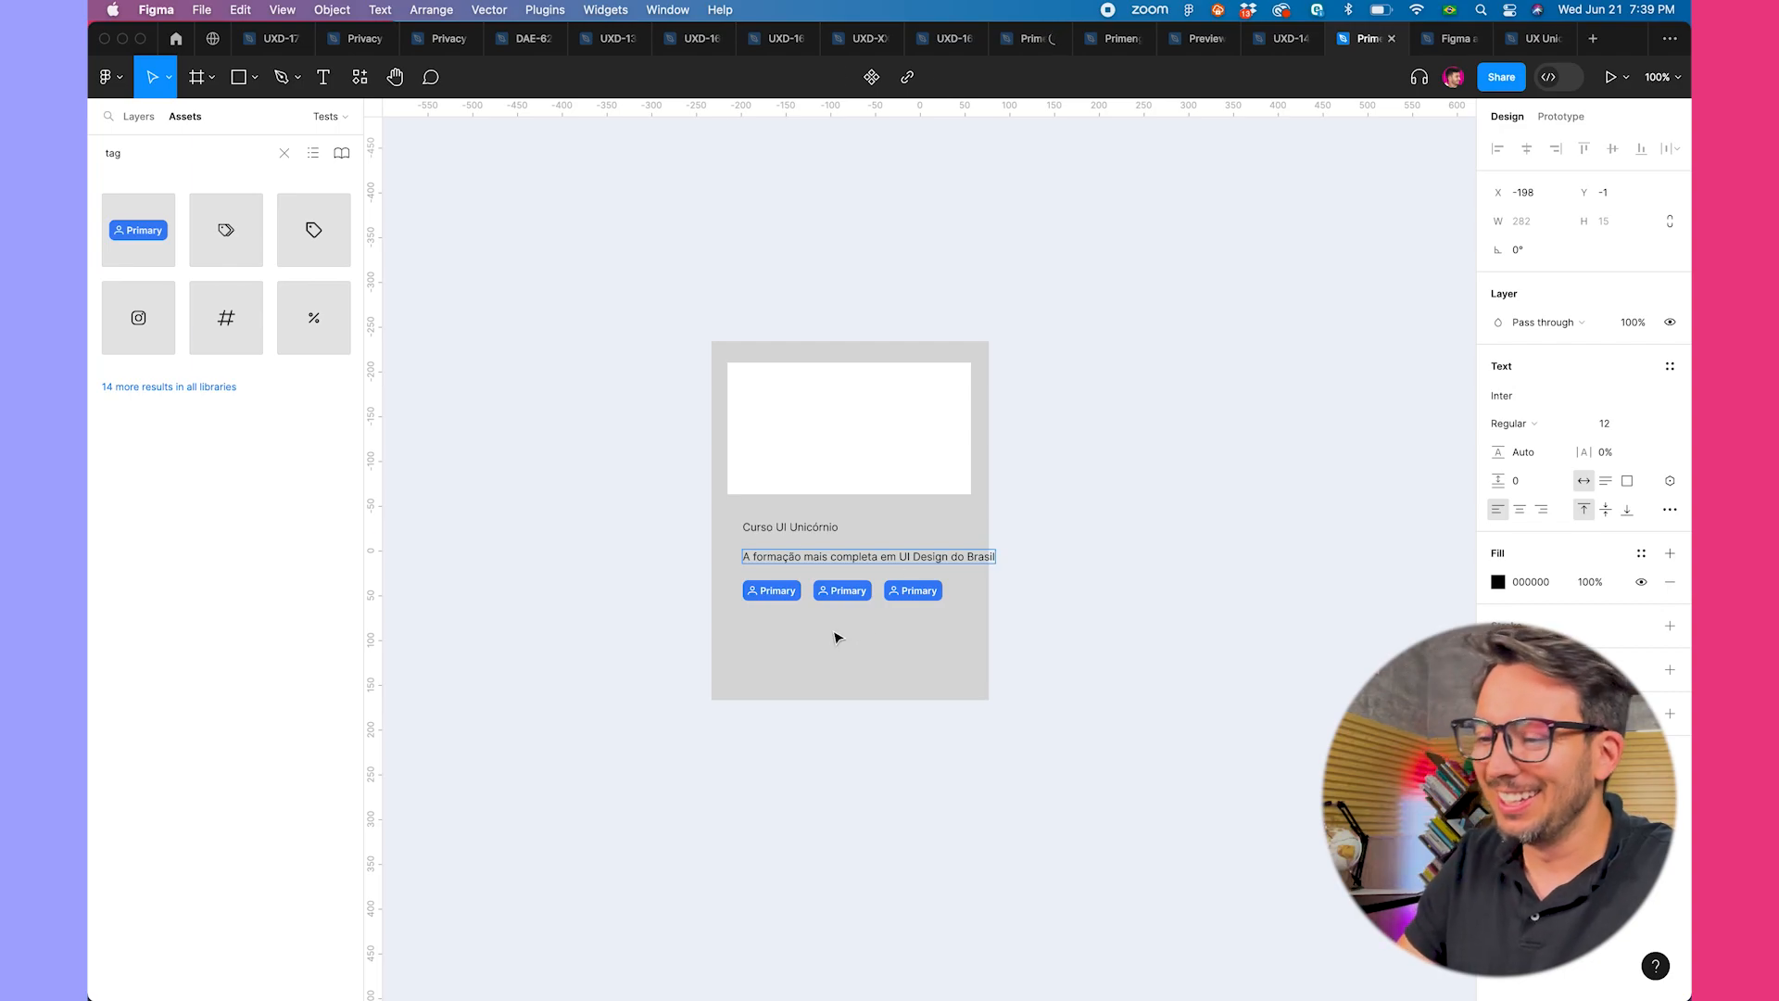
- Label the three tags "Hierarquia Visual", "Cores" and "Tipografia"
click(777, 594)
key(Return)
text(Hierarquia V)
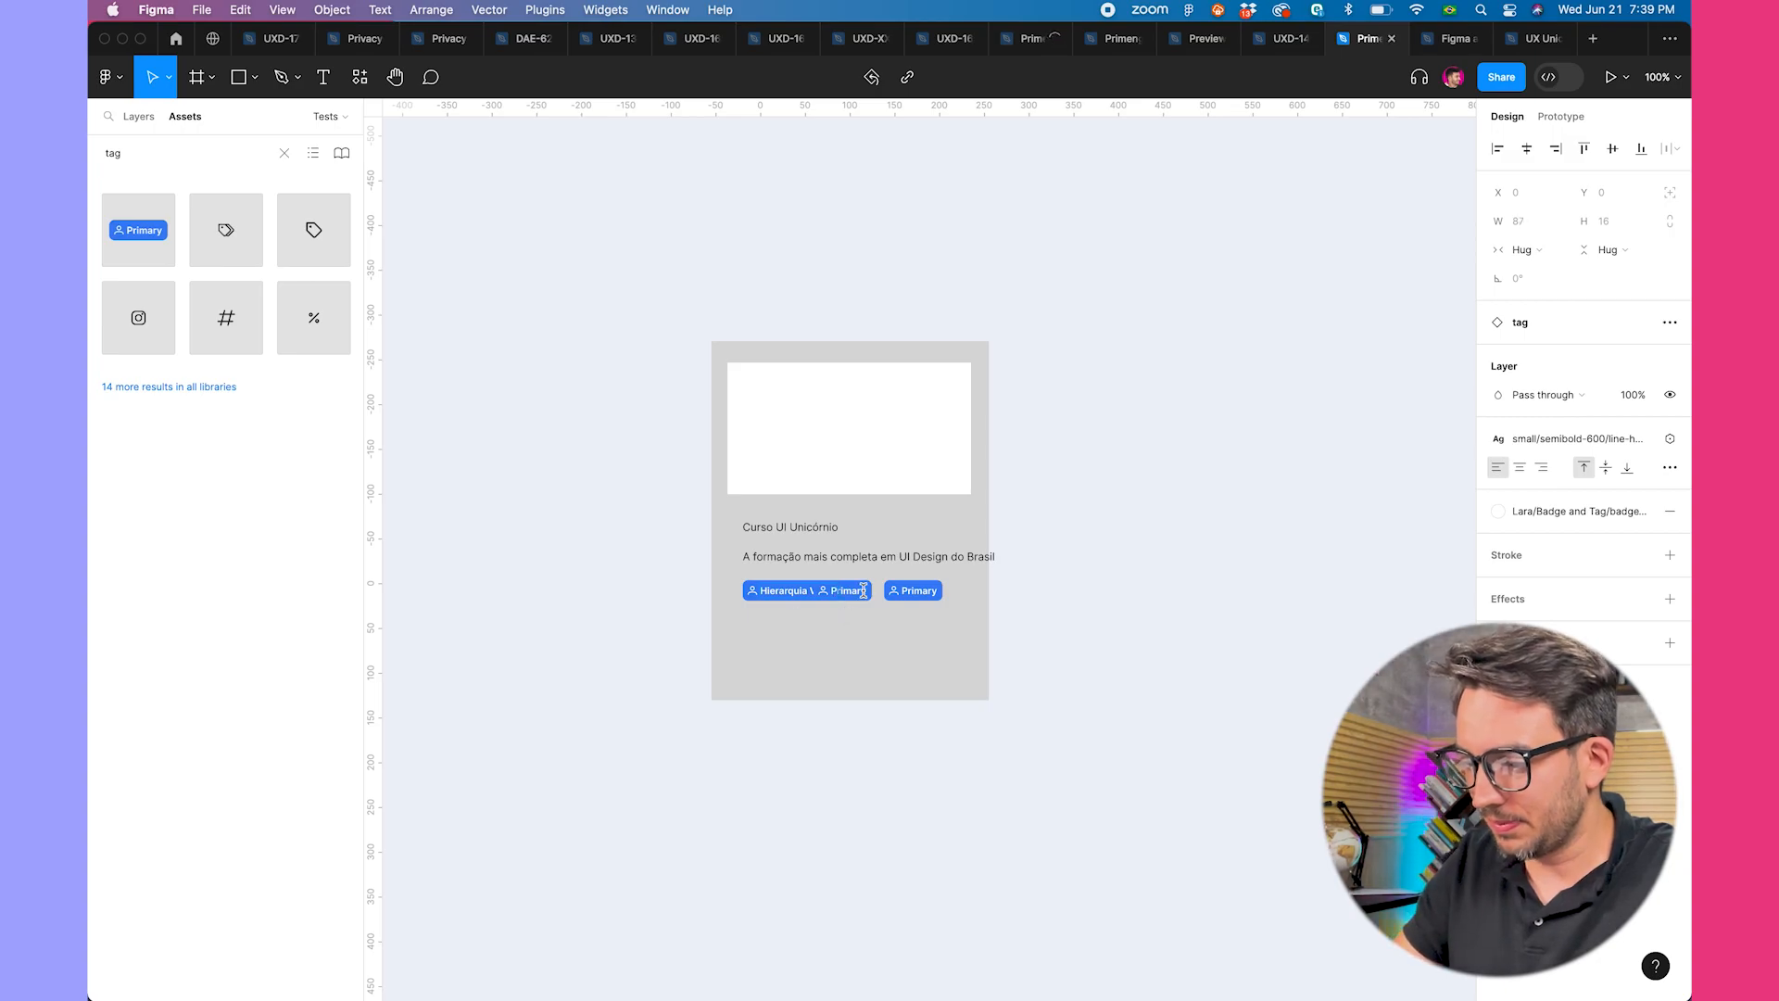
double_click(847, 590)
text(Cores)
double_click(919, 590)
text(Tipografia)
- Add two more tag rows labelled "Figma 2023", "Usabilidade e Mente Humana", "Gestalt aplicada a UI" and "Sites, Dashboards e Apps"
drag(928, 590, 1010, 651)
double_click(812, 621)
text(Figma 2023)
double_click(885, 621)
text(Usabilidade e Mente Humana)
double_click(843, 651)
text(Gestalt aplicada a UI)
key(Escape)
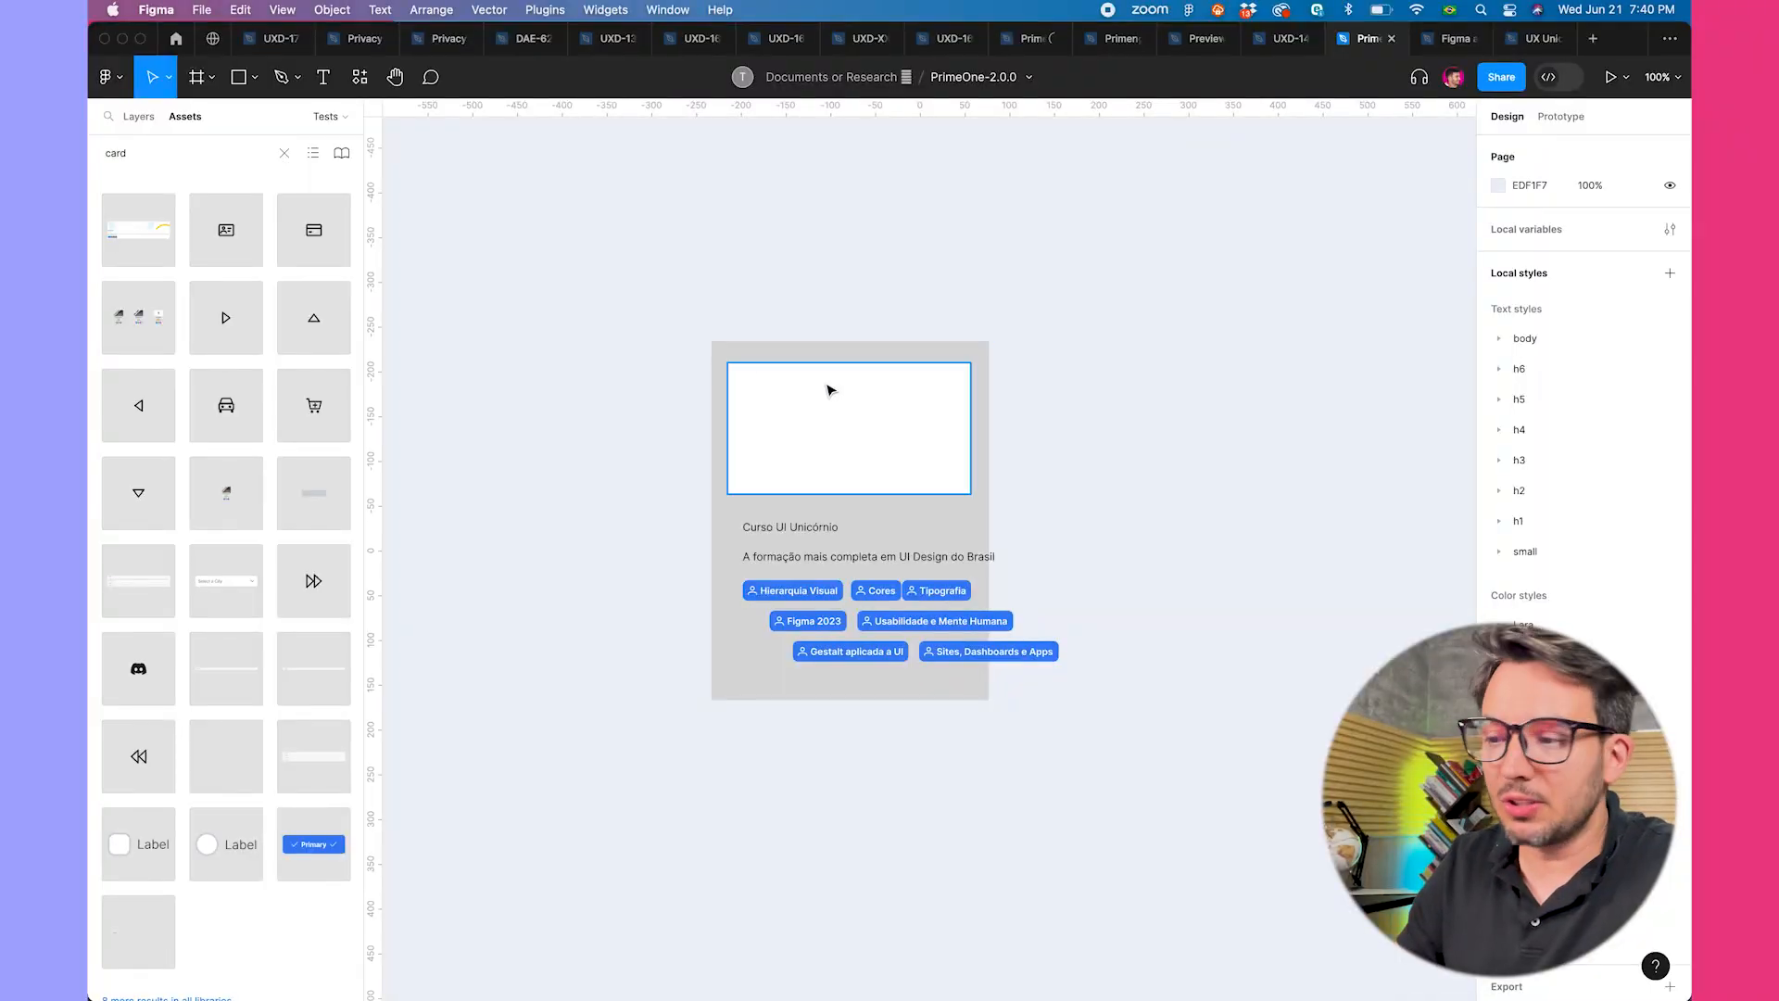
- Bring the office photo of the man holding a mug from the desktop onto the canvas beside the card
click(829, 407)
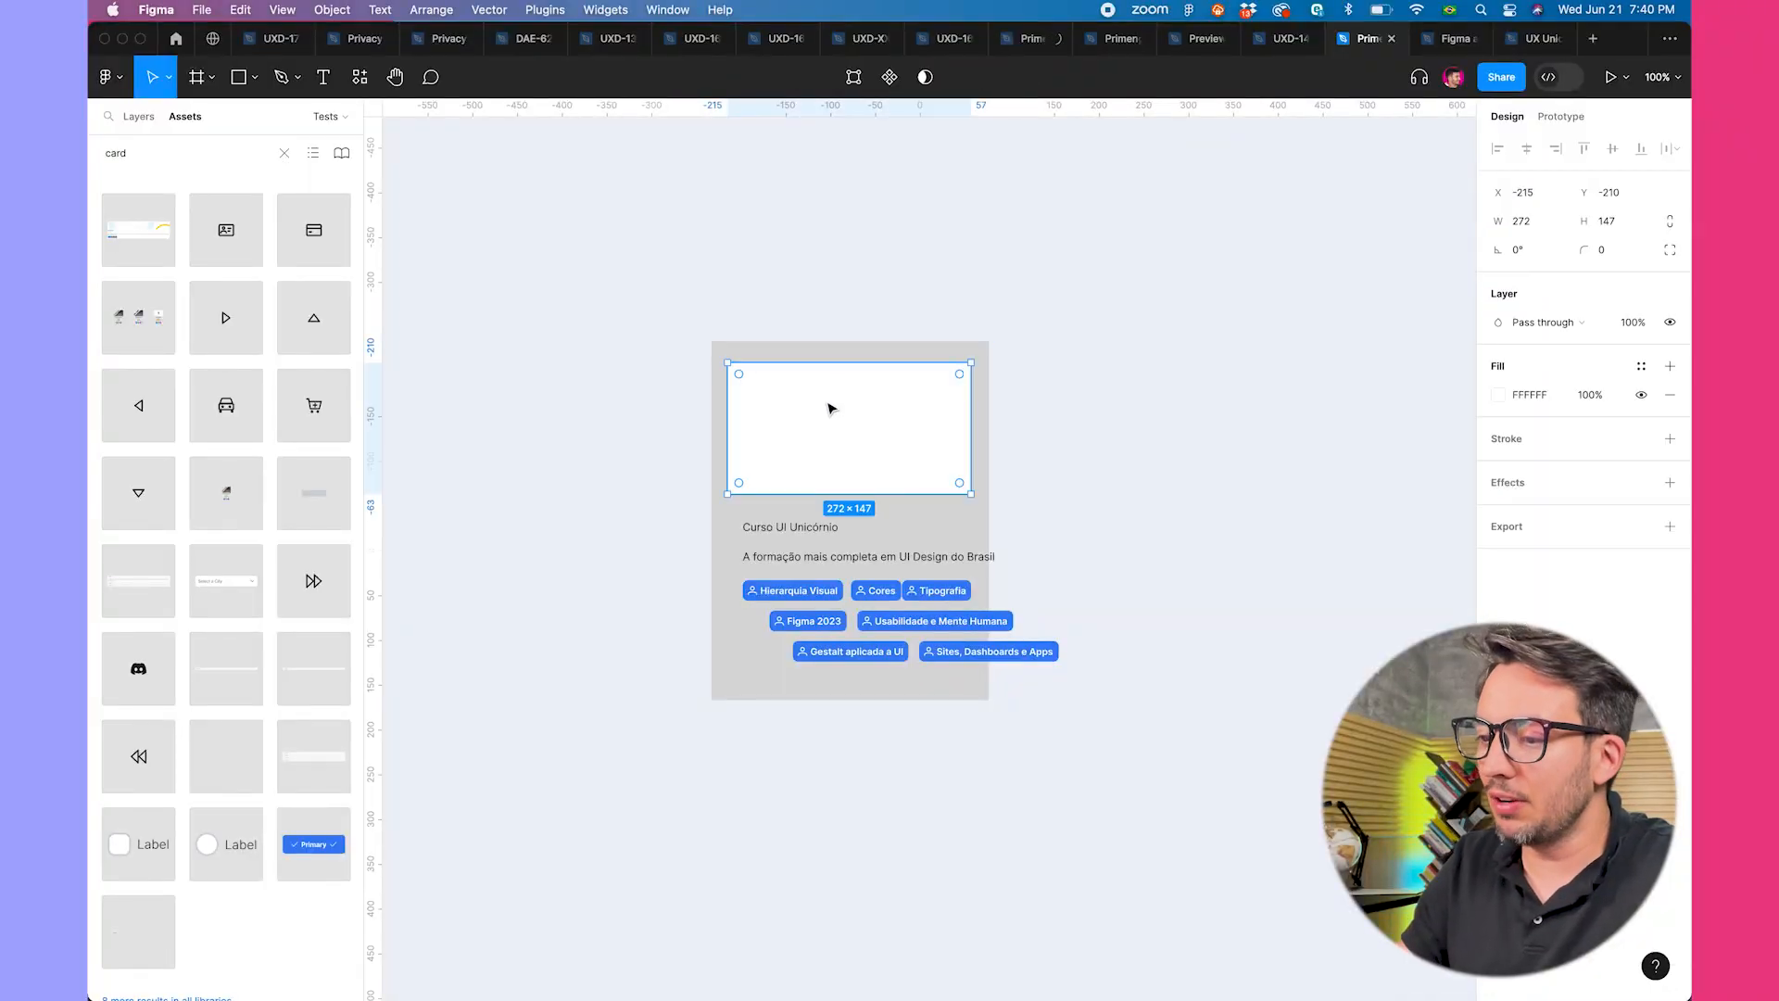
key(F11)
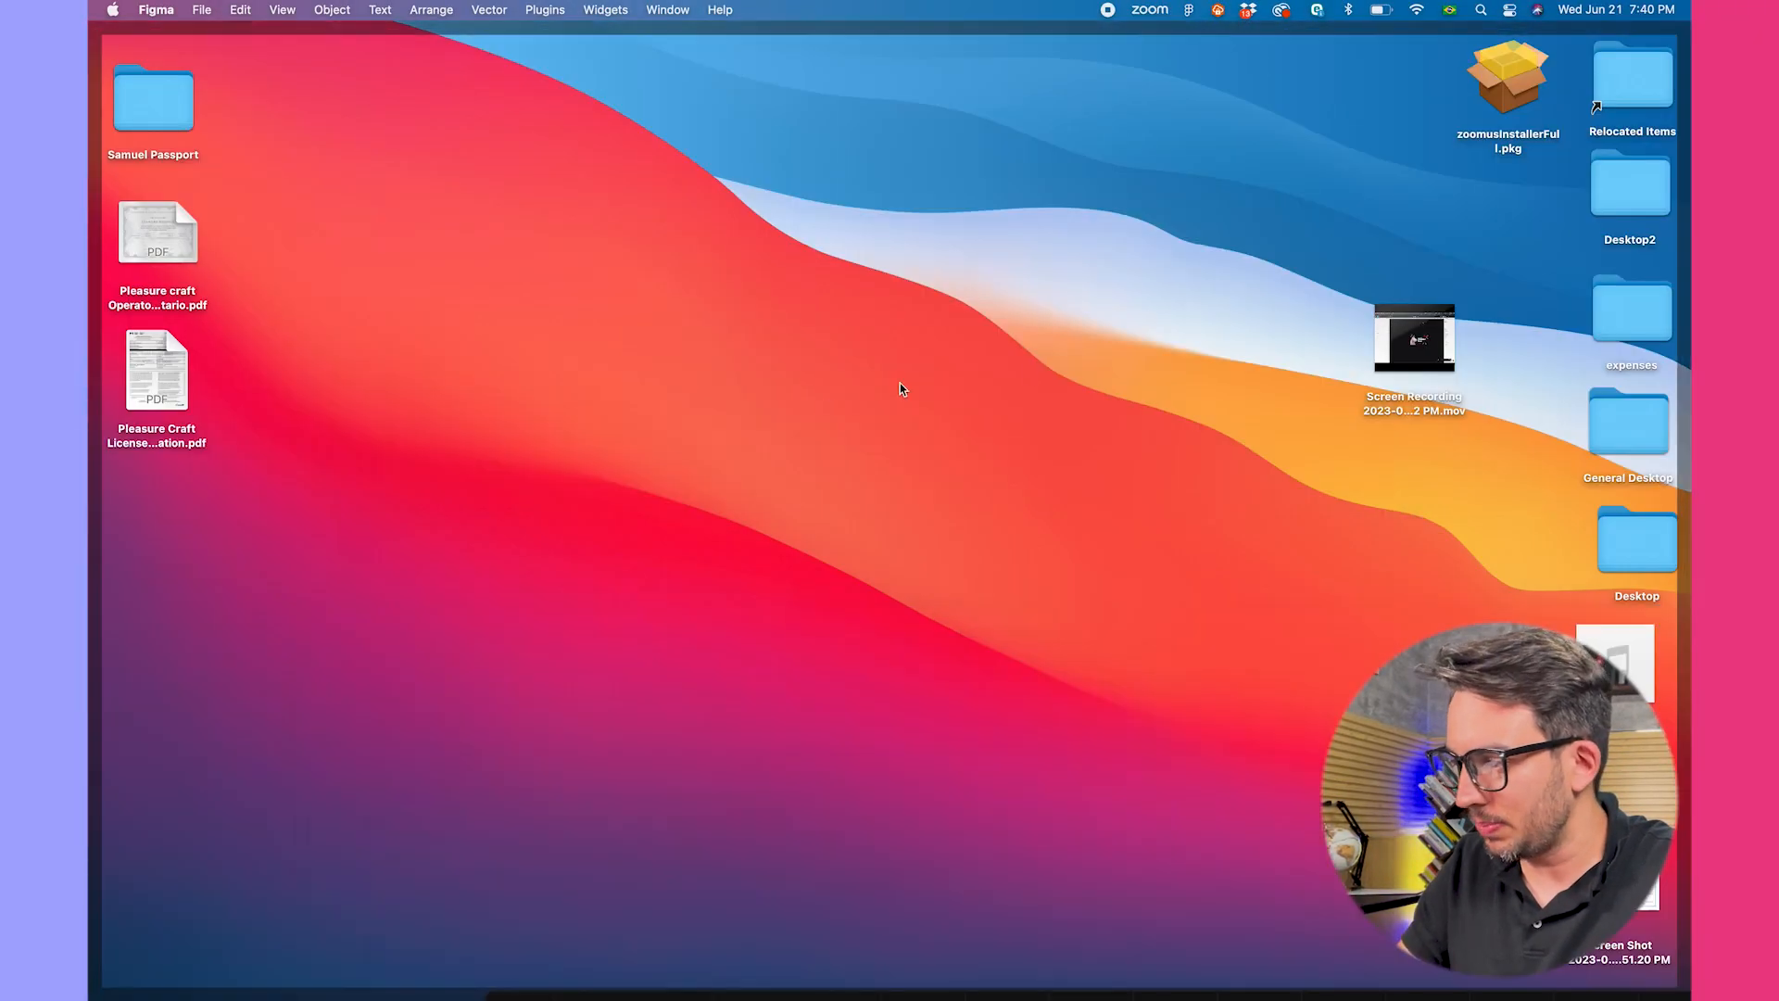
click(1237, 406)
key(F11)
drag(1519, 787, 1138, 349)
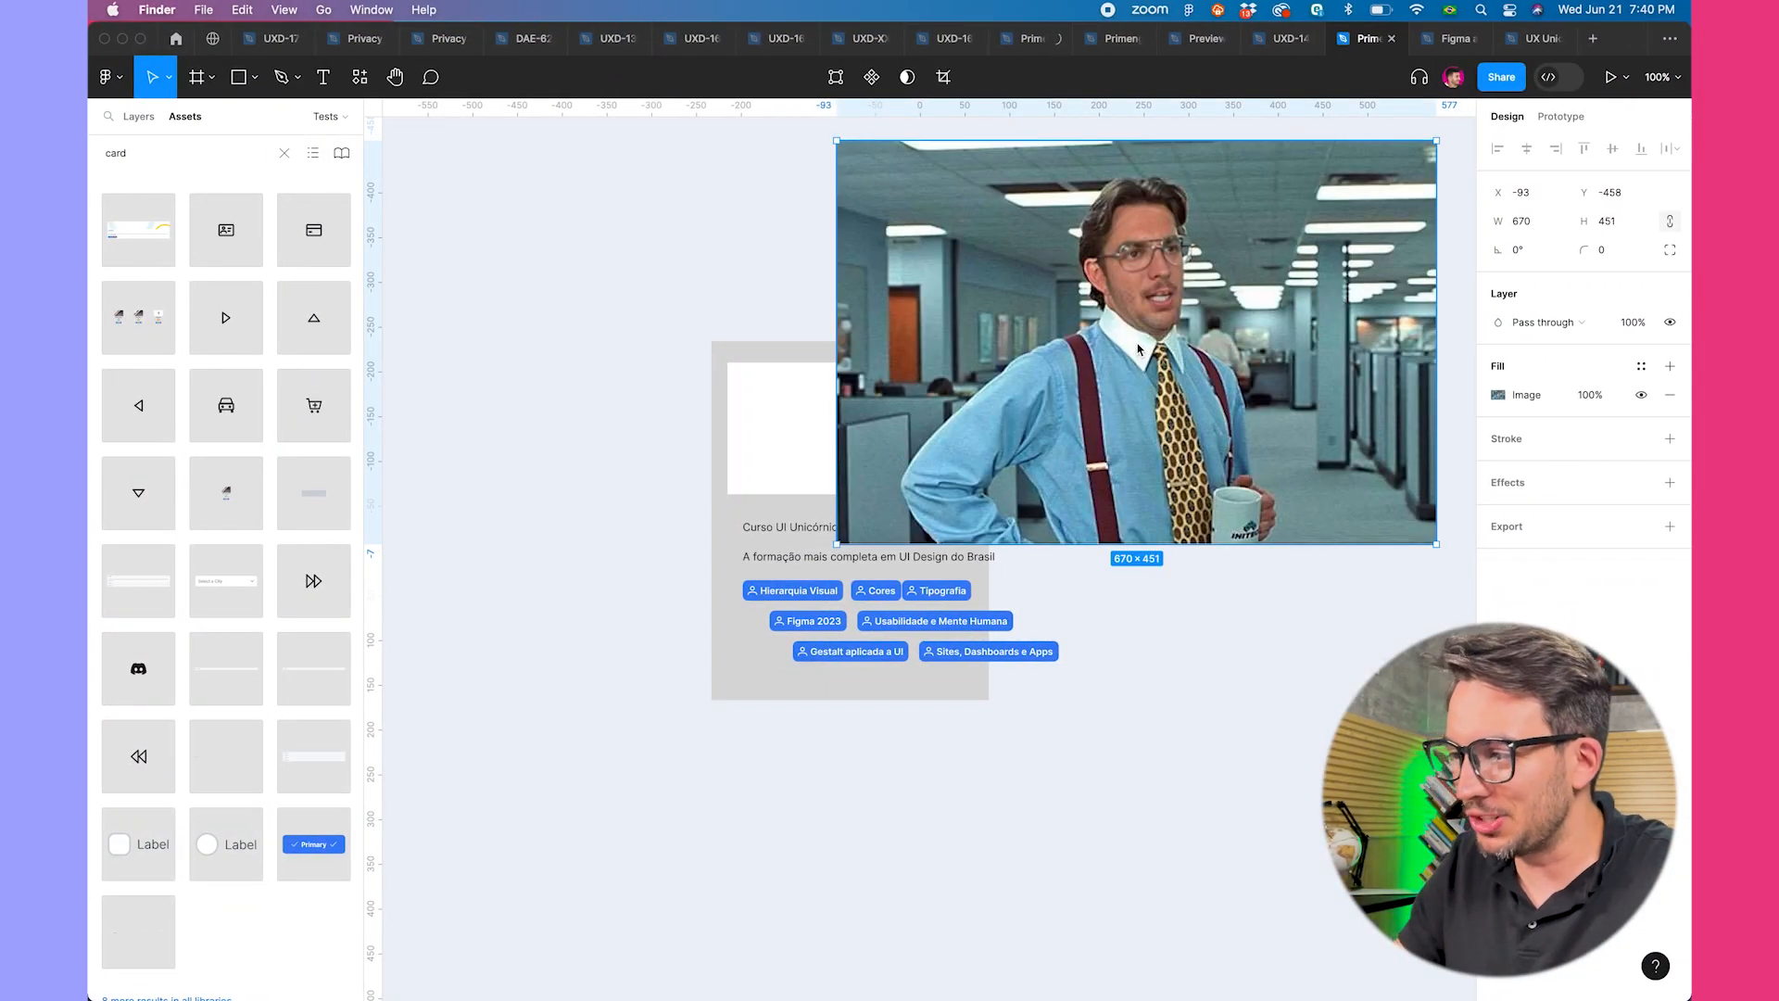
- Scale the office photo down and mask it with the card's white rectangle
click(1437, 143)
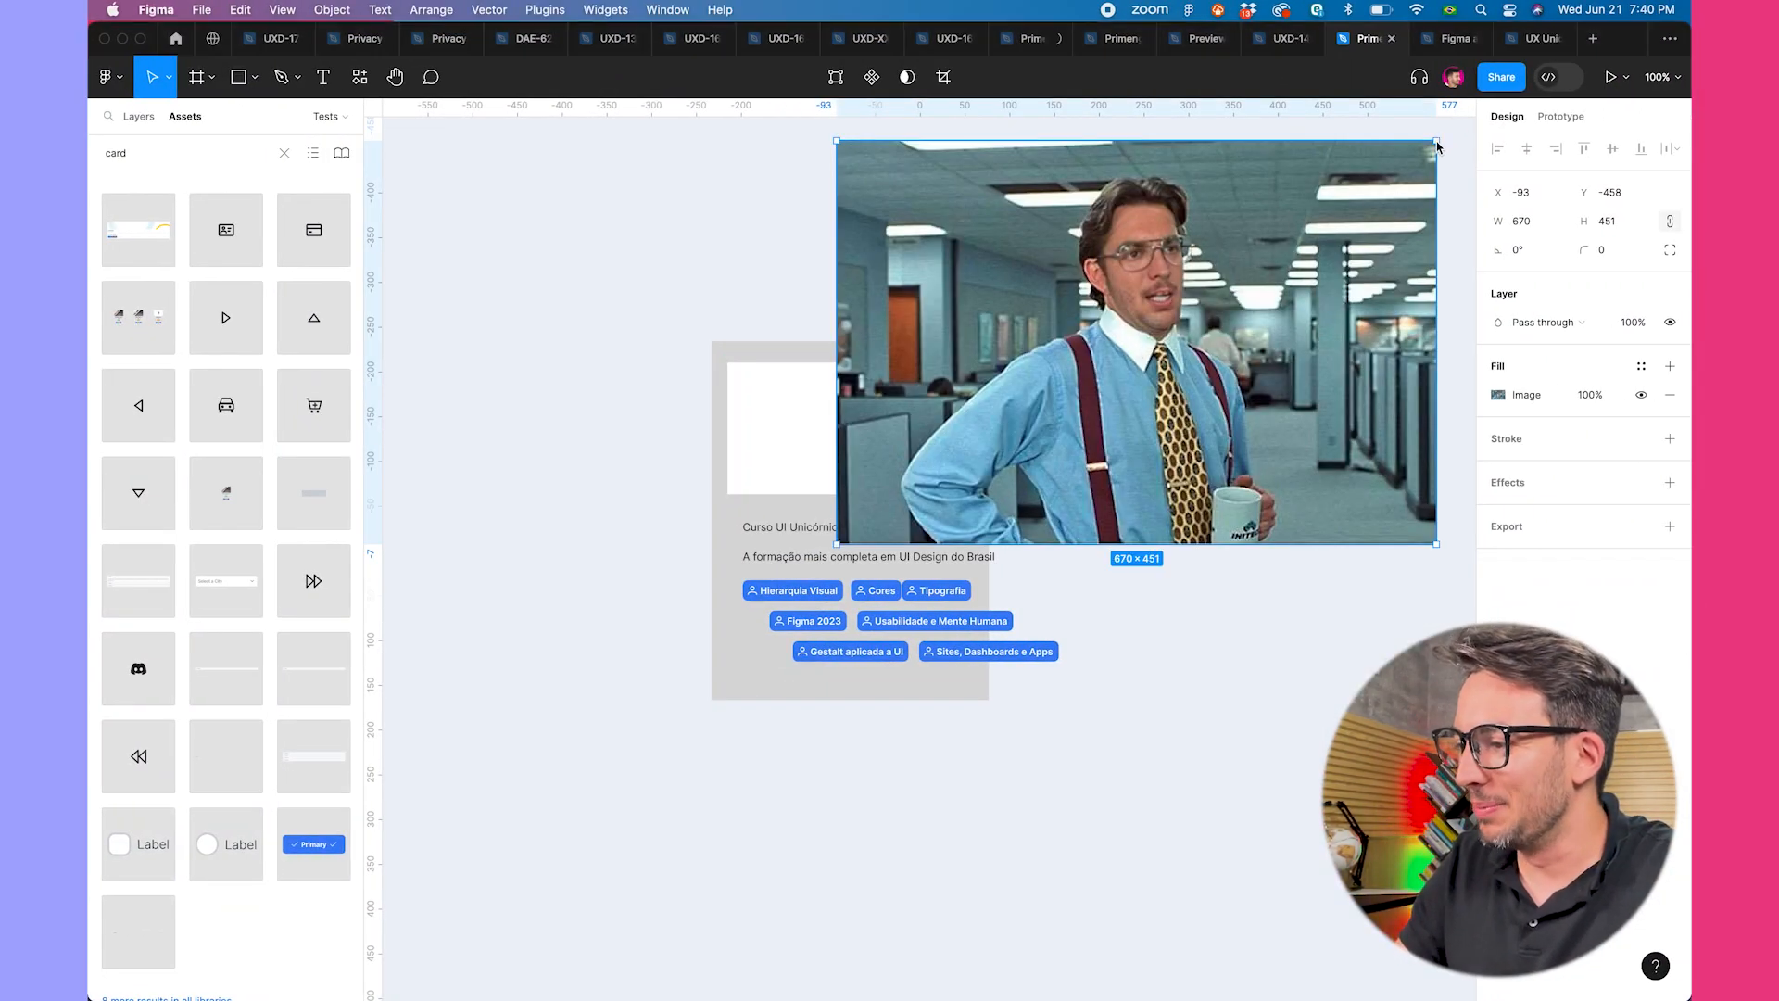
scroll(1102, 269, up, 5)
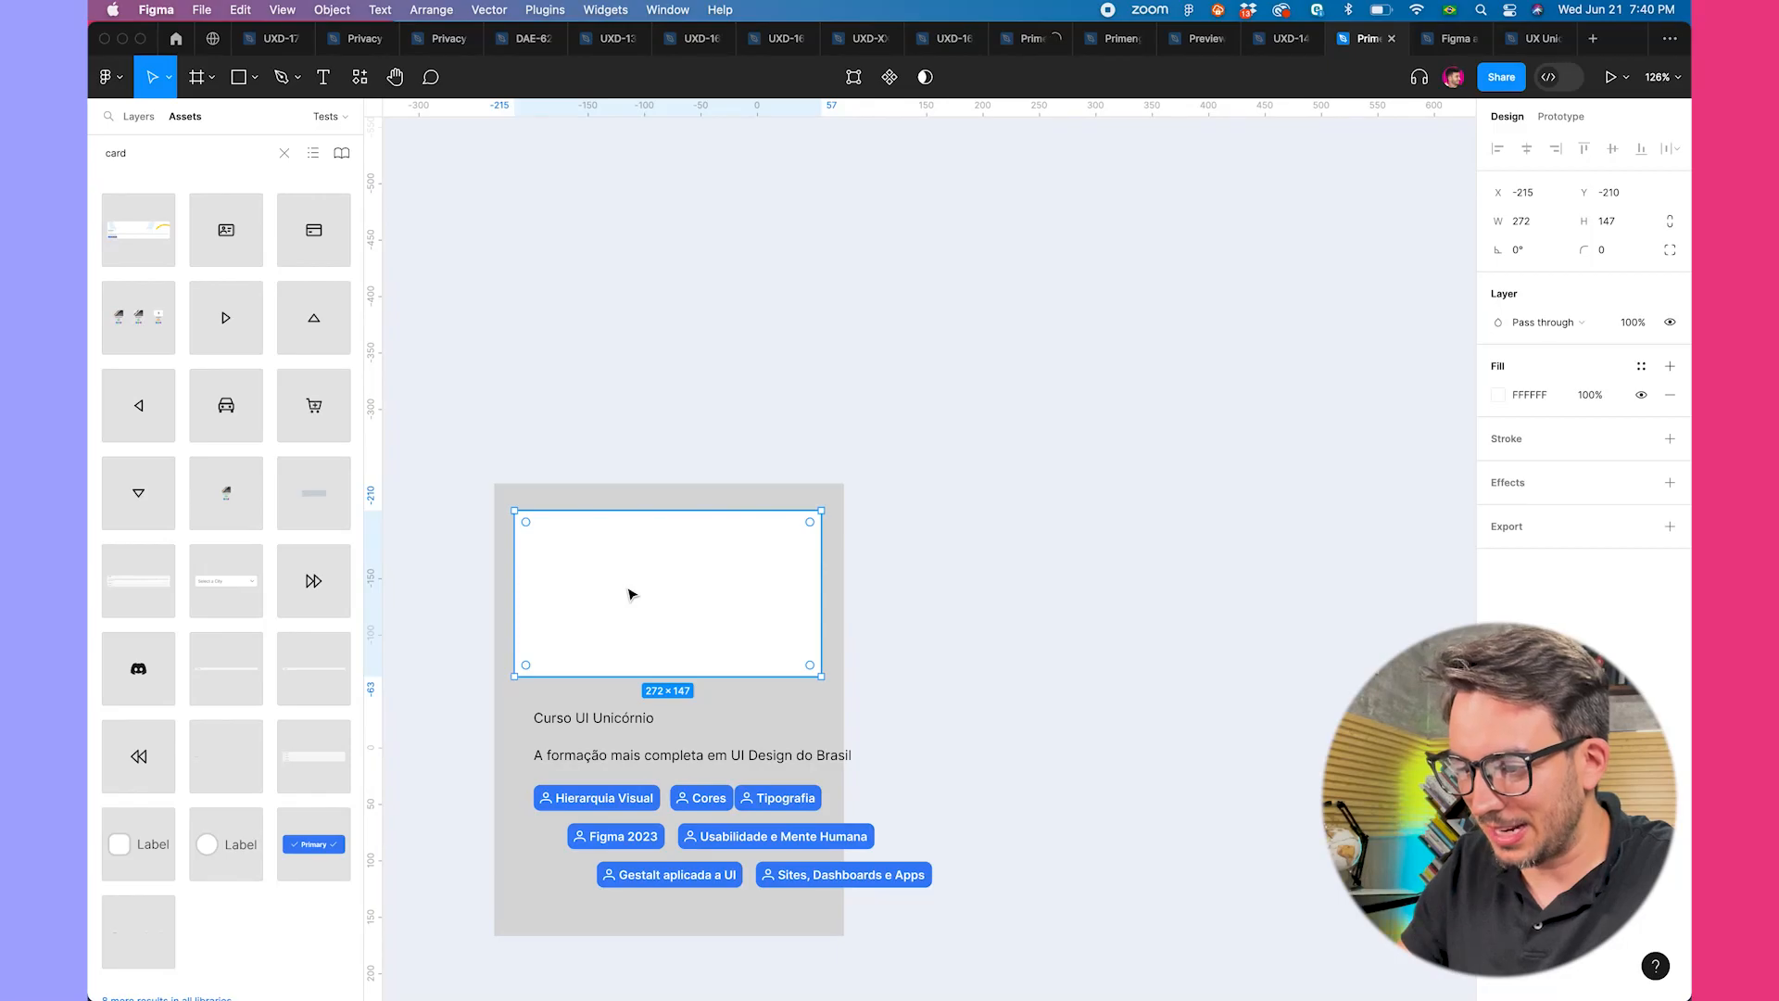
key(ctrl+v)
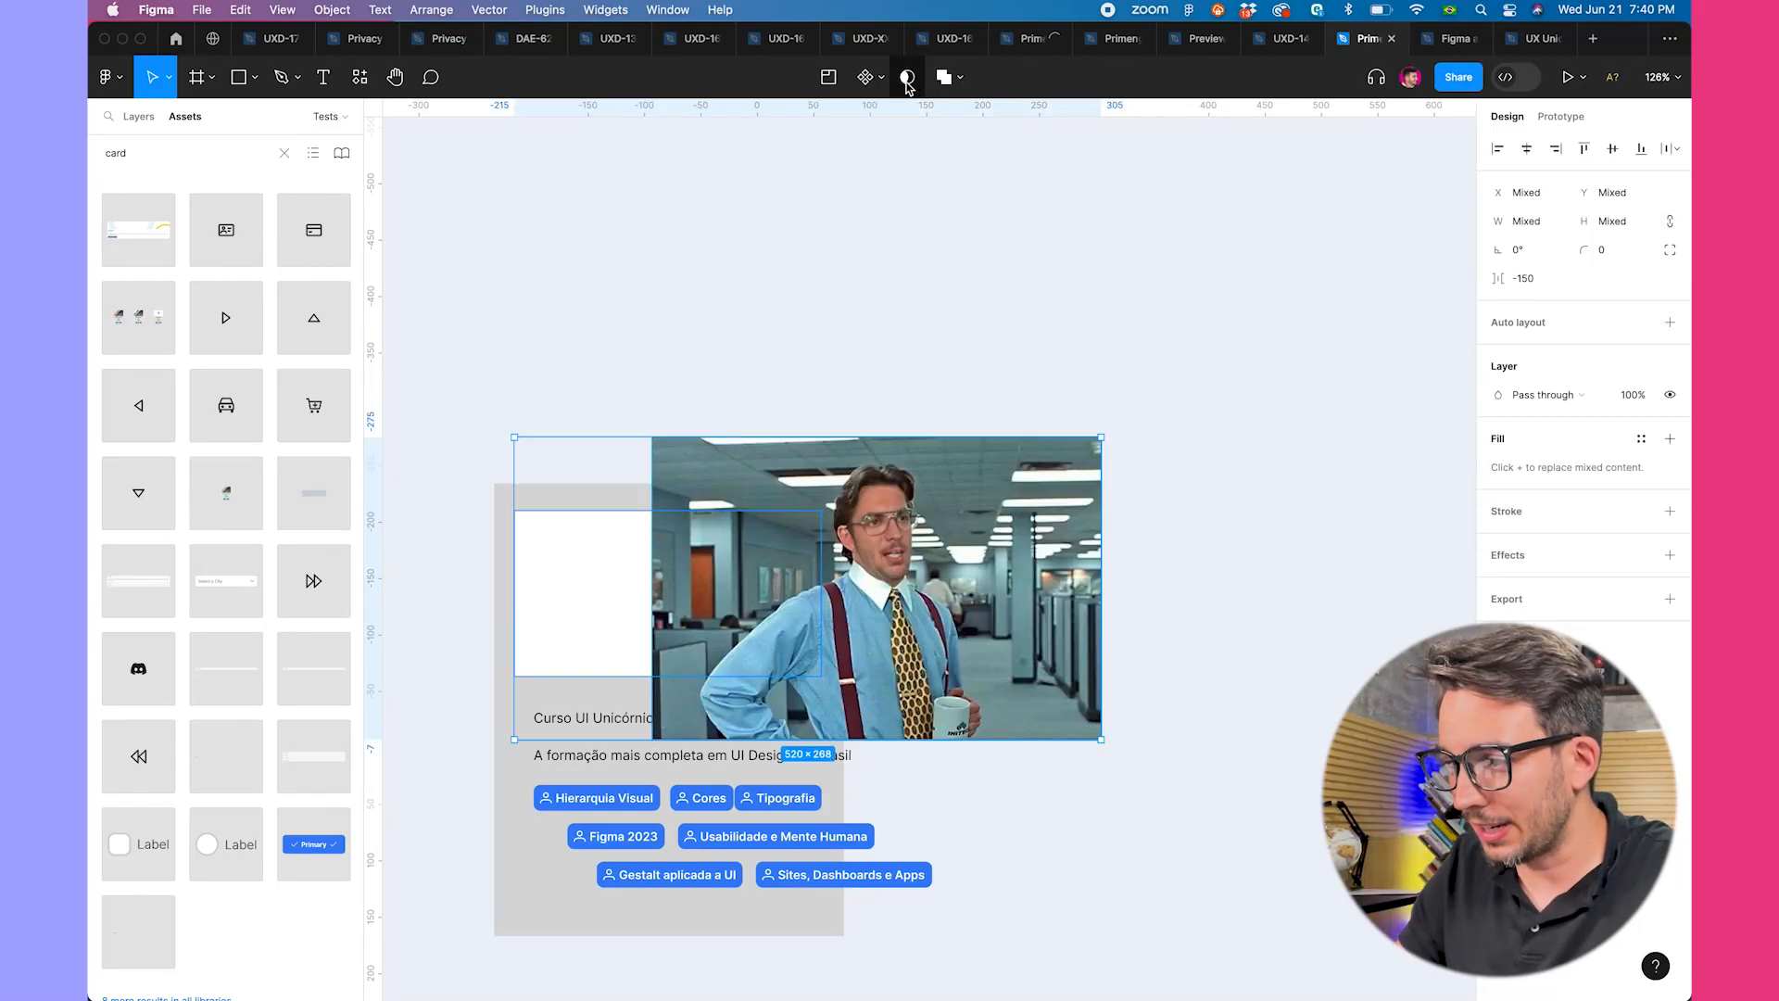
click(907, 82)
- Move the photo inside its mask and resize it to about 281 × 159 to fill the card's image area
double_click(773, 560)
double_click(773, 560)
key(Escape)
drag(750, 591, 580, 611)
drag(933, 762, 826, 683)
drag(482, 457, 511, 508)
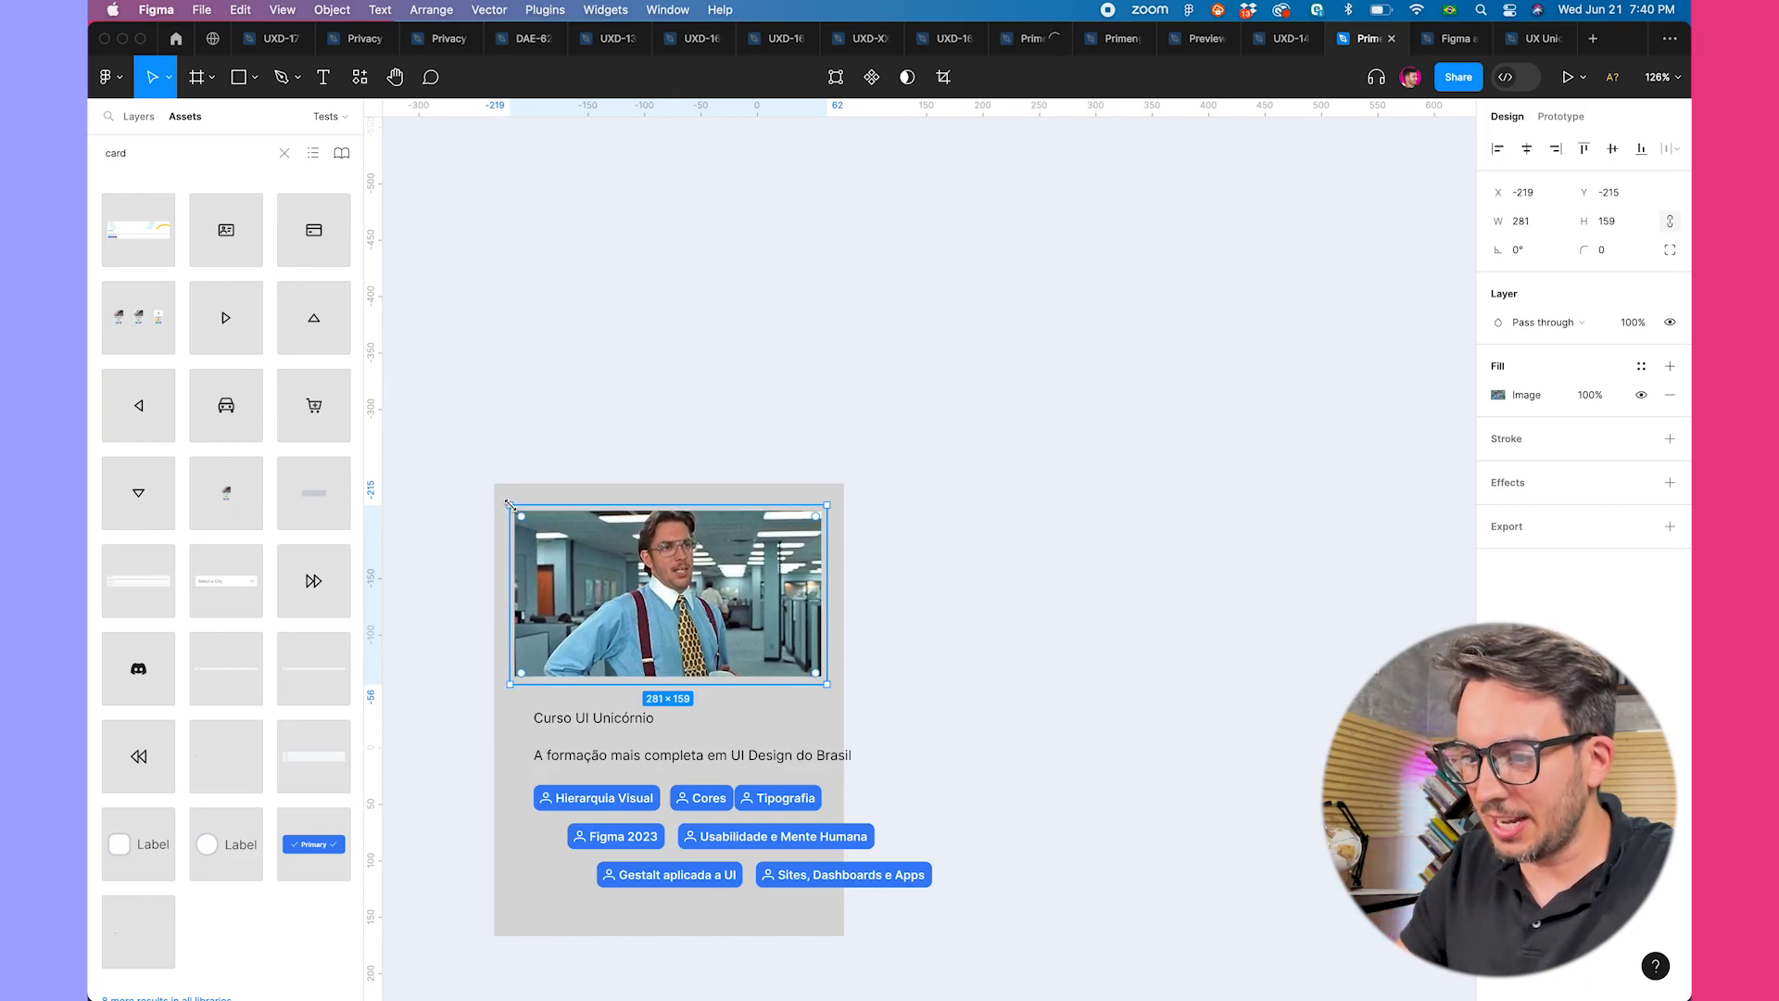
- Fill the card background with white FFFFFF and add a 1 px inside stroke in black 000000
click(525, 485)
click(1497, 396)
drag(1429, 475, 1137, 438)
click(1581, 445)
click(1560, 449)
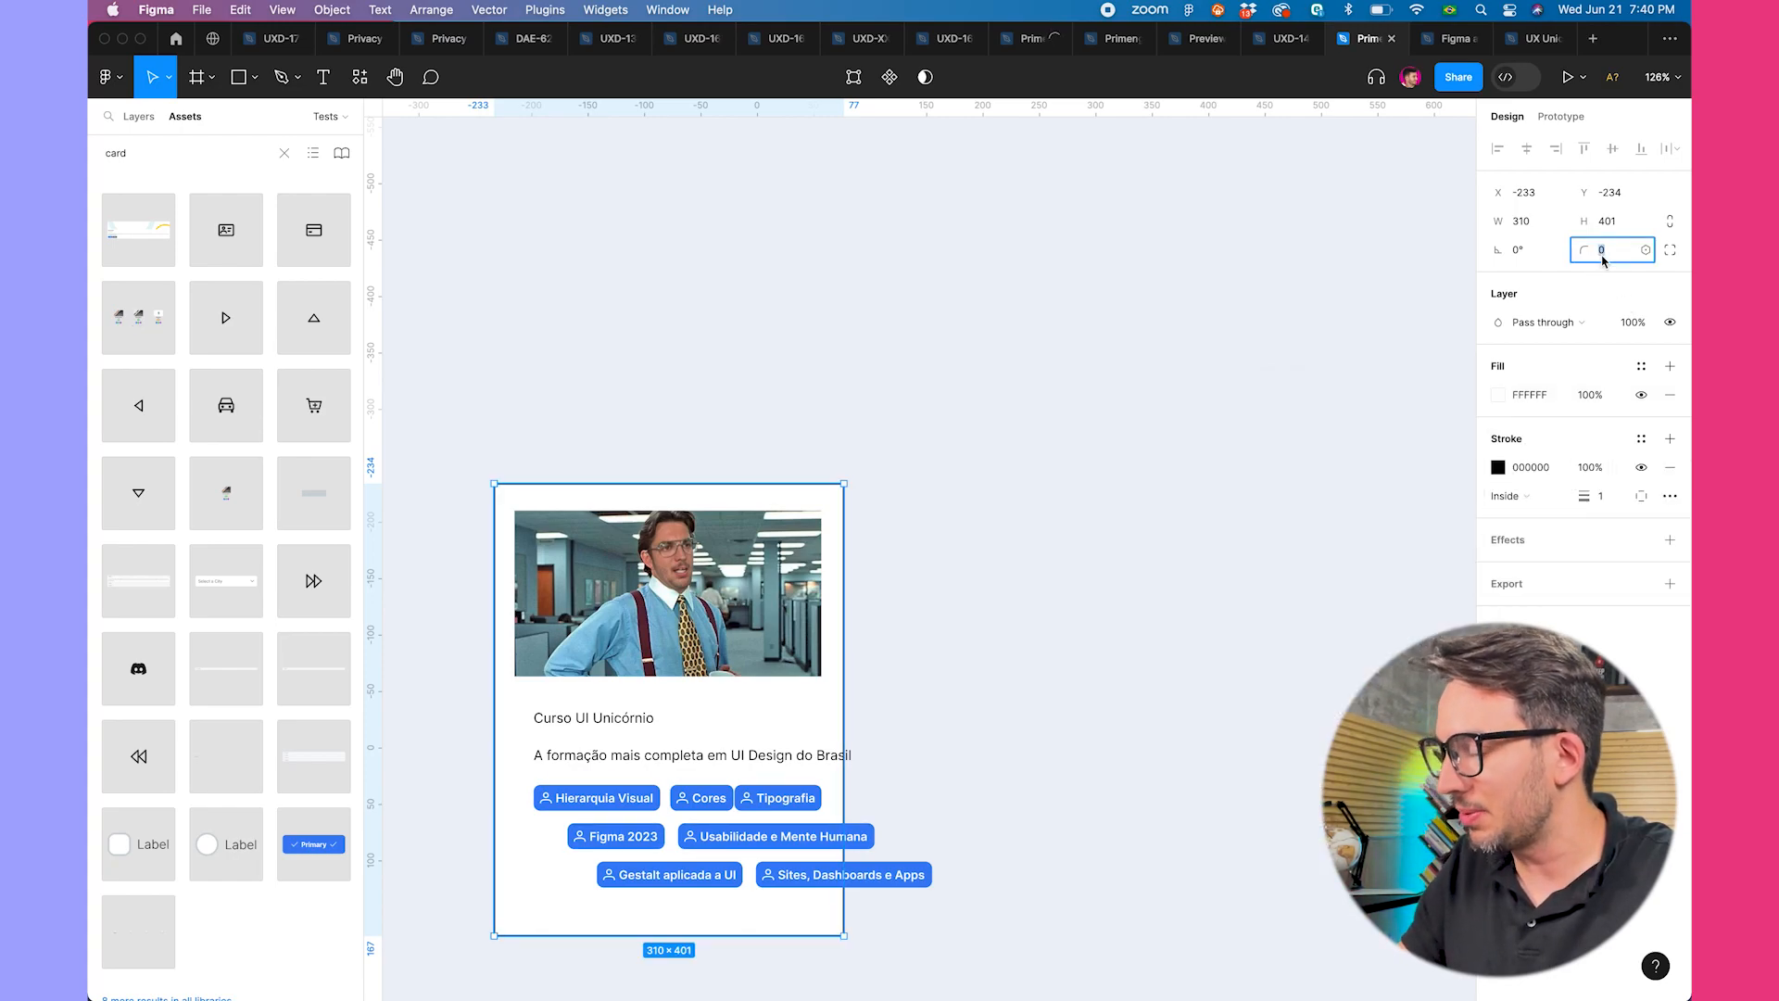
- Set the card background's corner radius to 8
text(8)
key(Return)
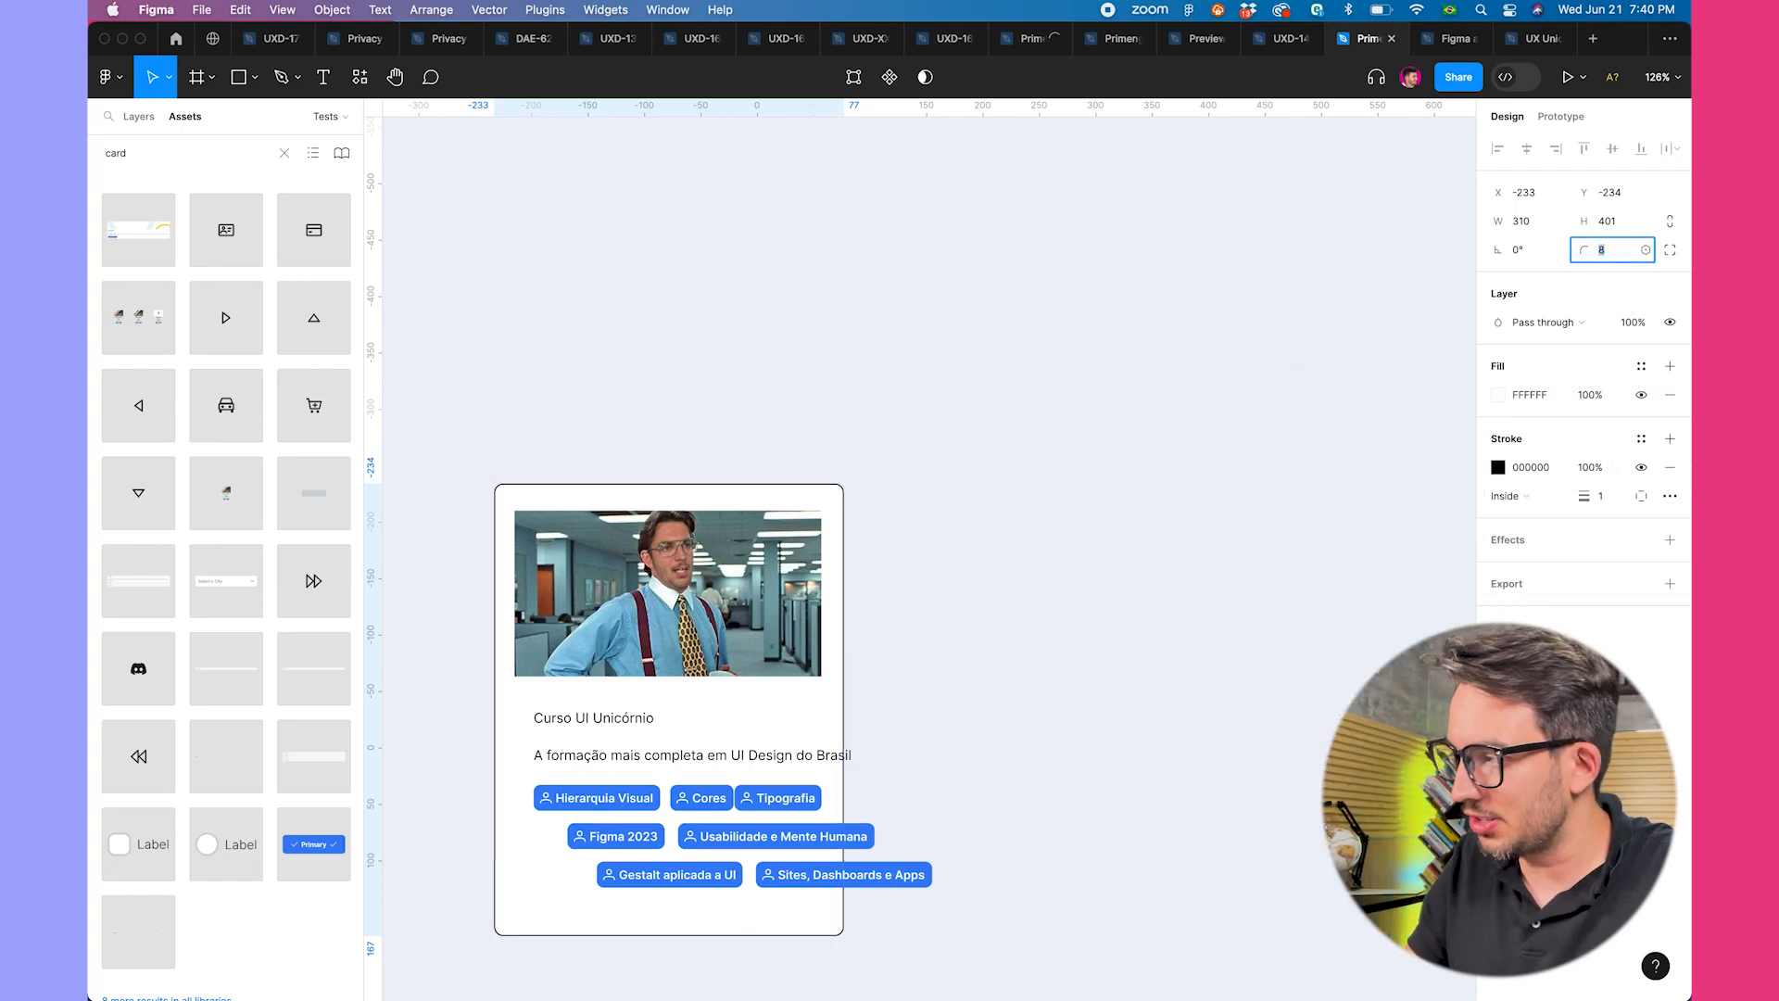
click(954, 487)
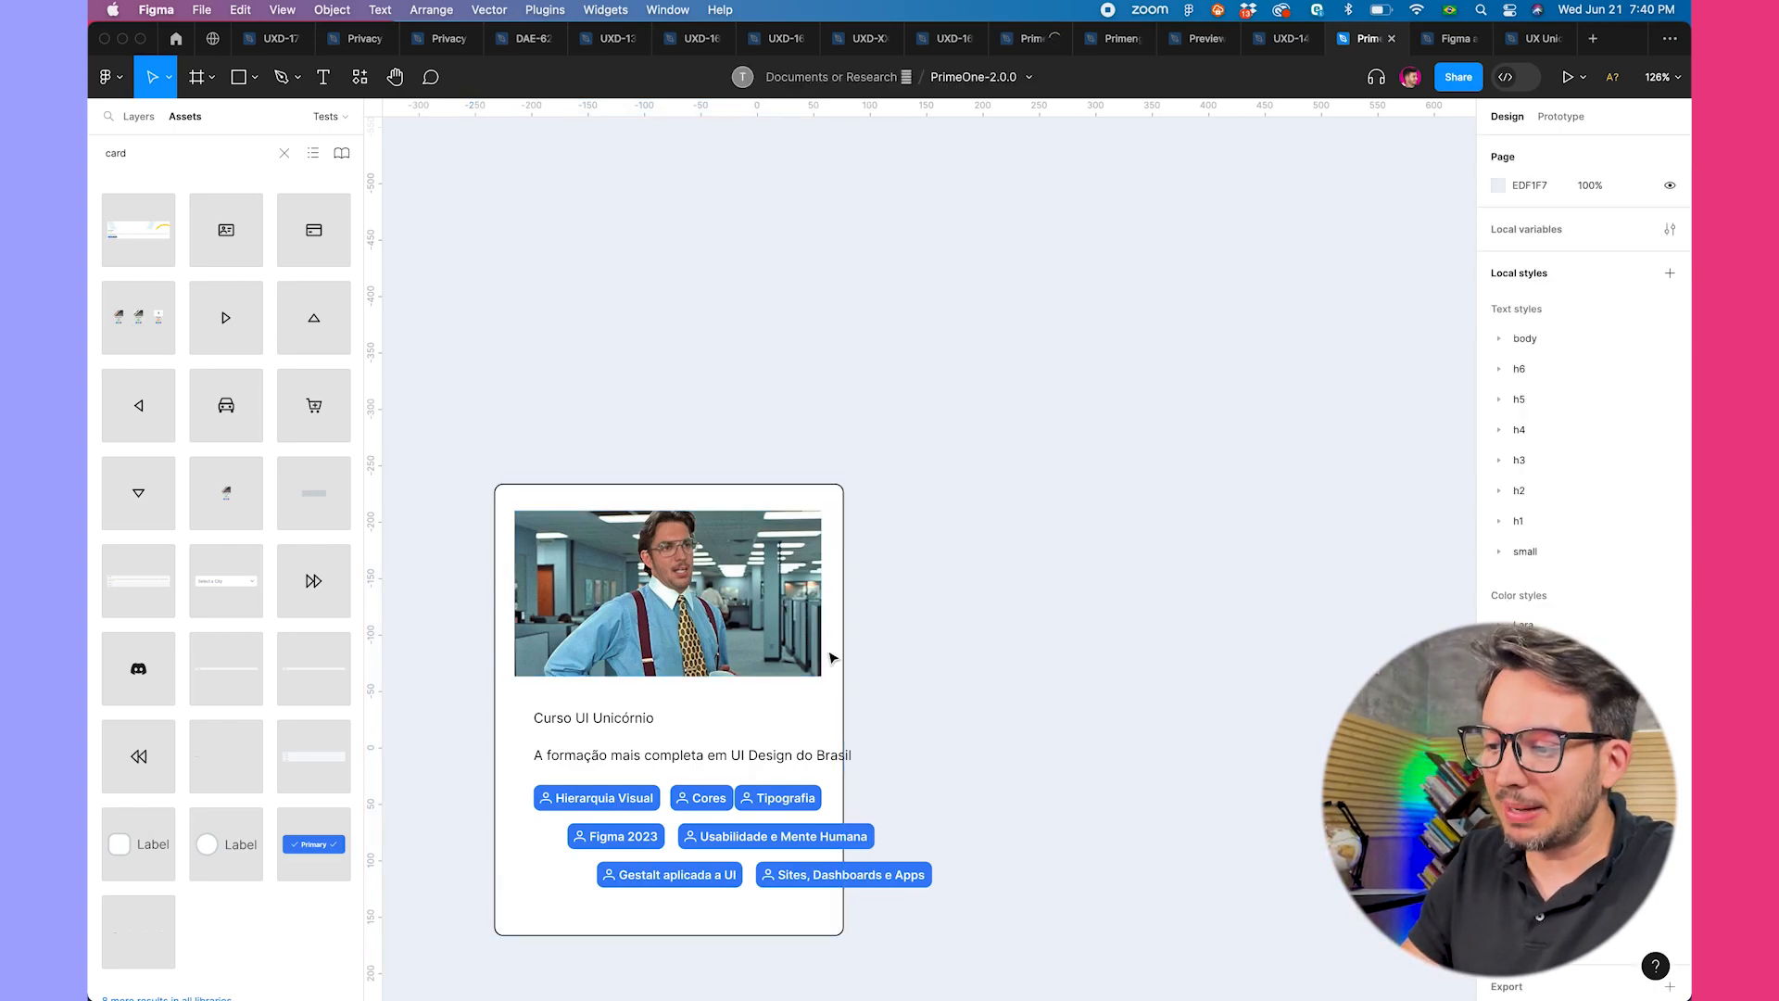
- Apply the library text style h5/semibold-600 with line-height-1.2 to the title "Curso UI Unicórnio"
click(593, 755)
click(580, 721)
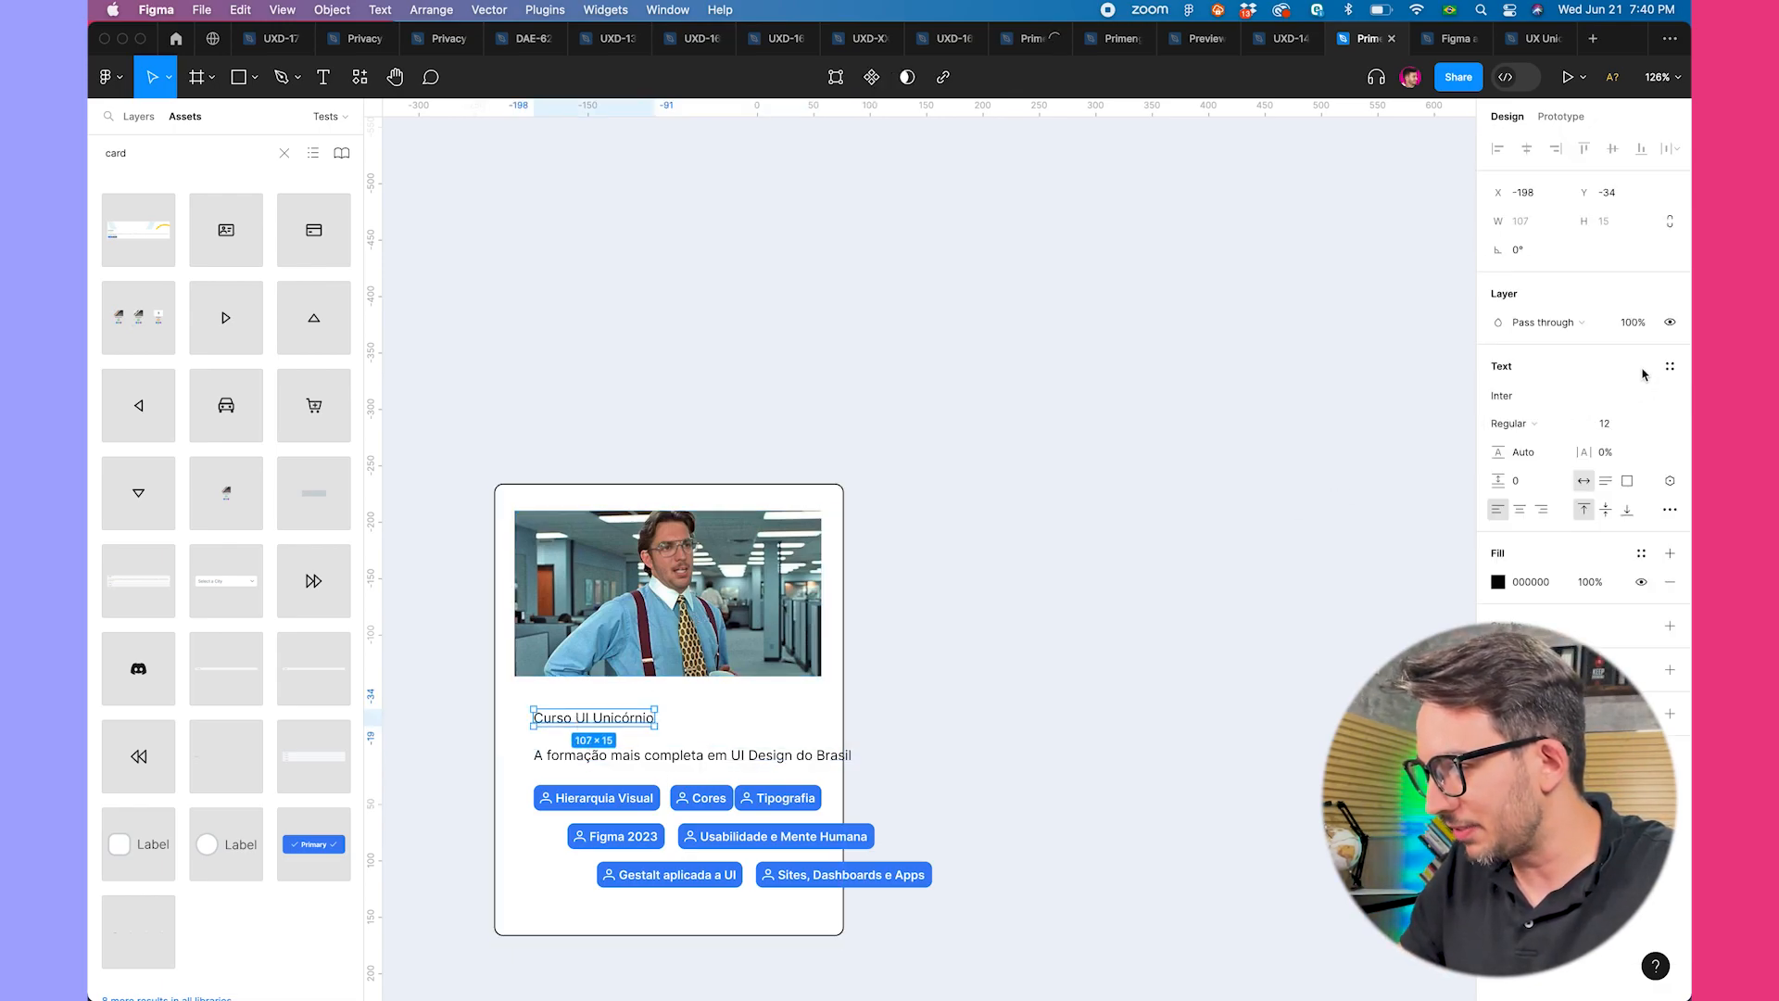
click(1669, 366)
scroll(1603, 552, down, 10)
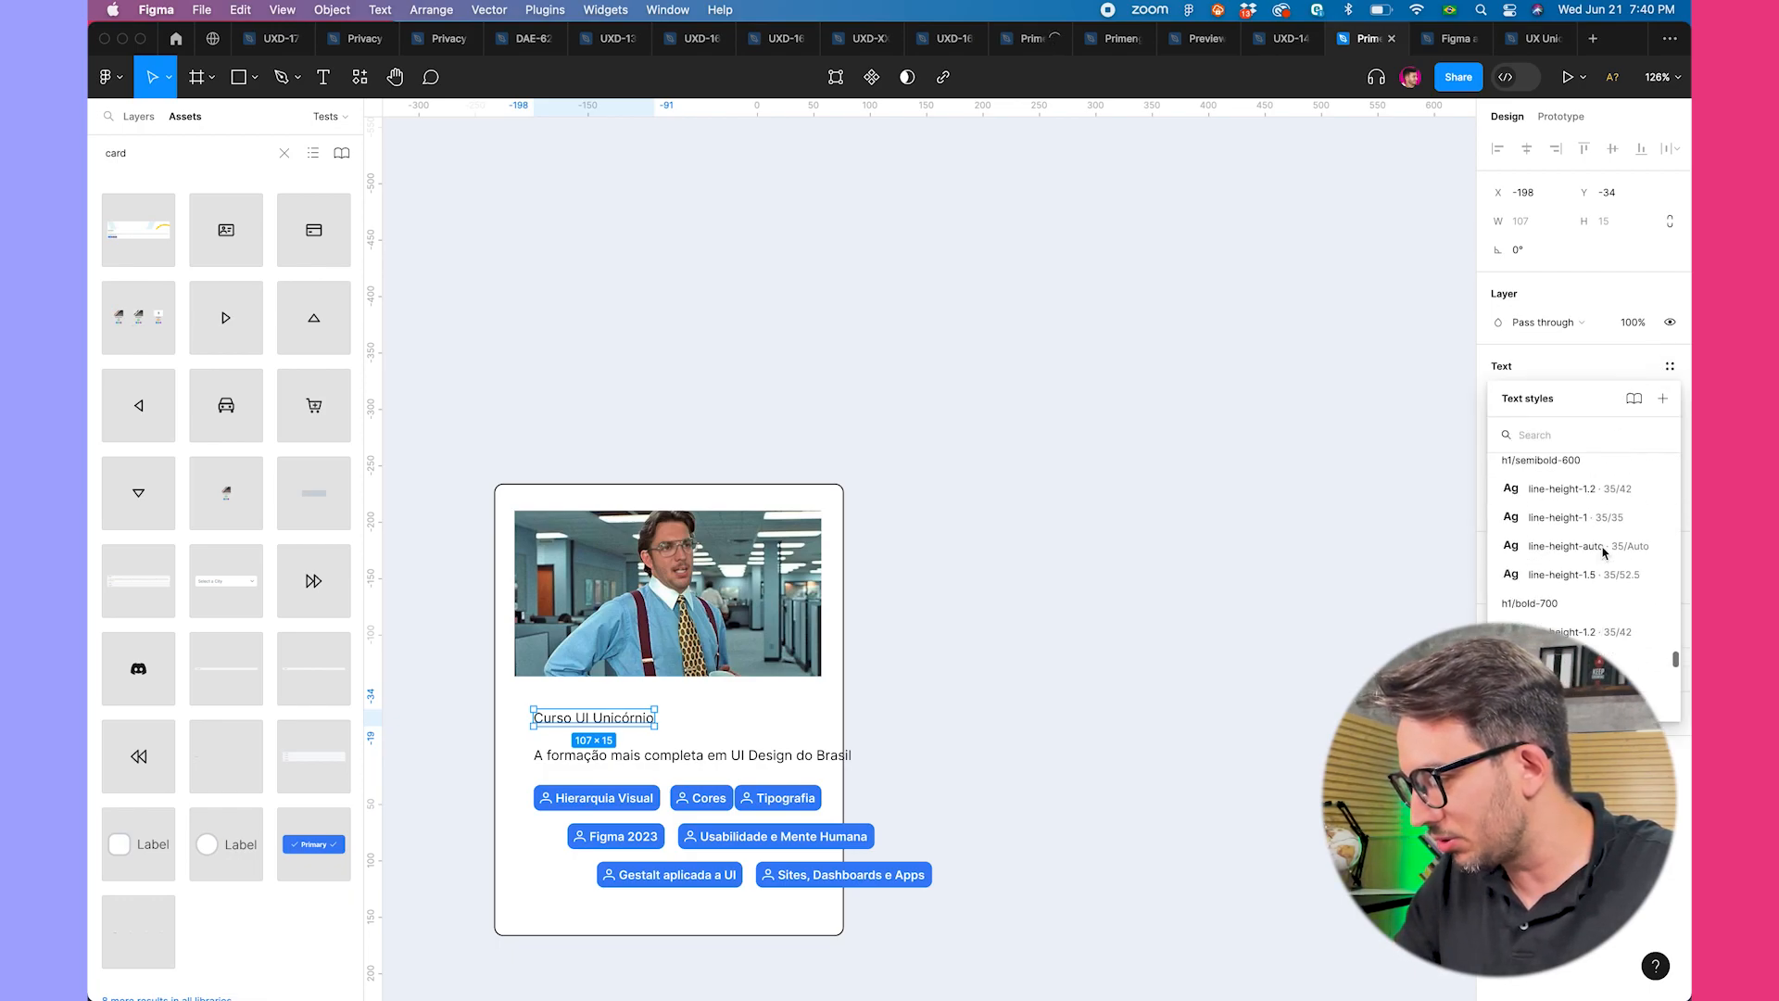
scroll(1603, 552, up, 10)
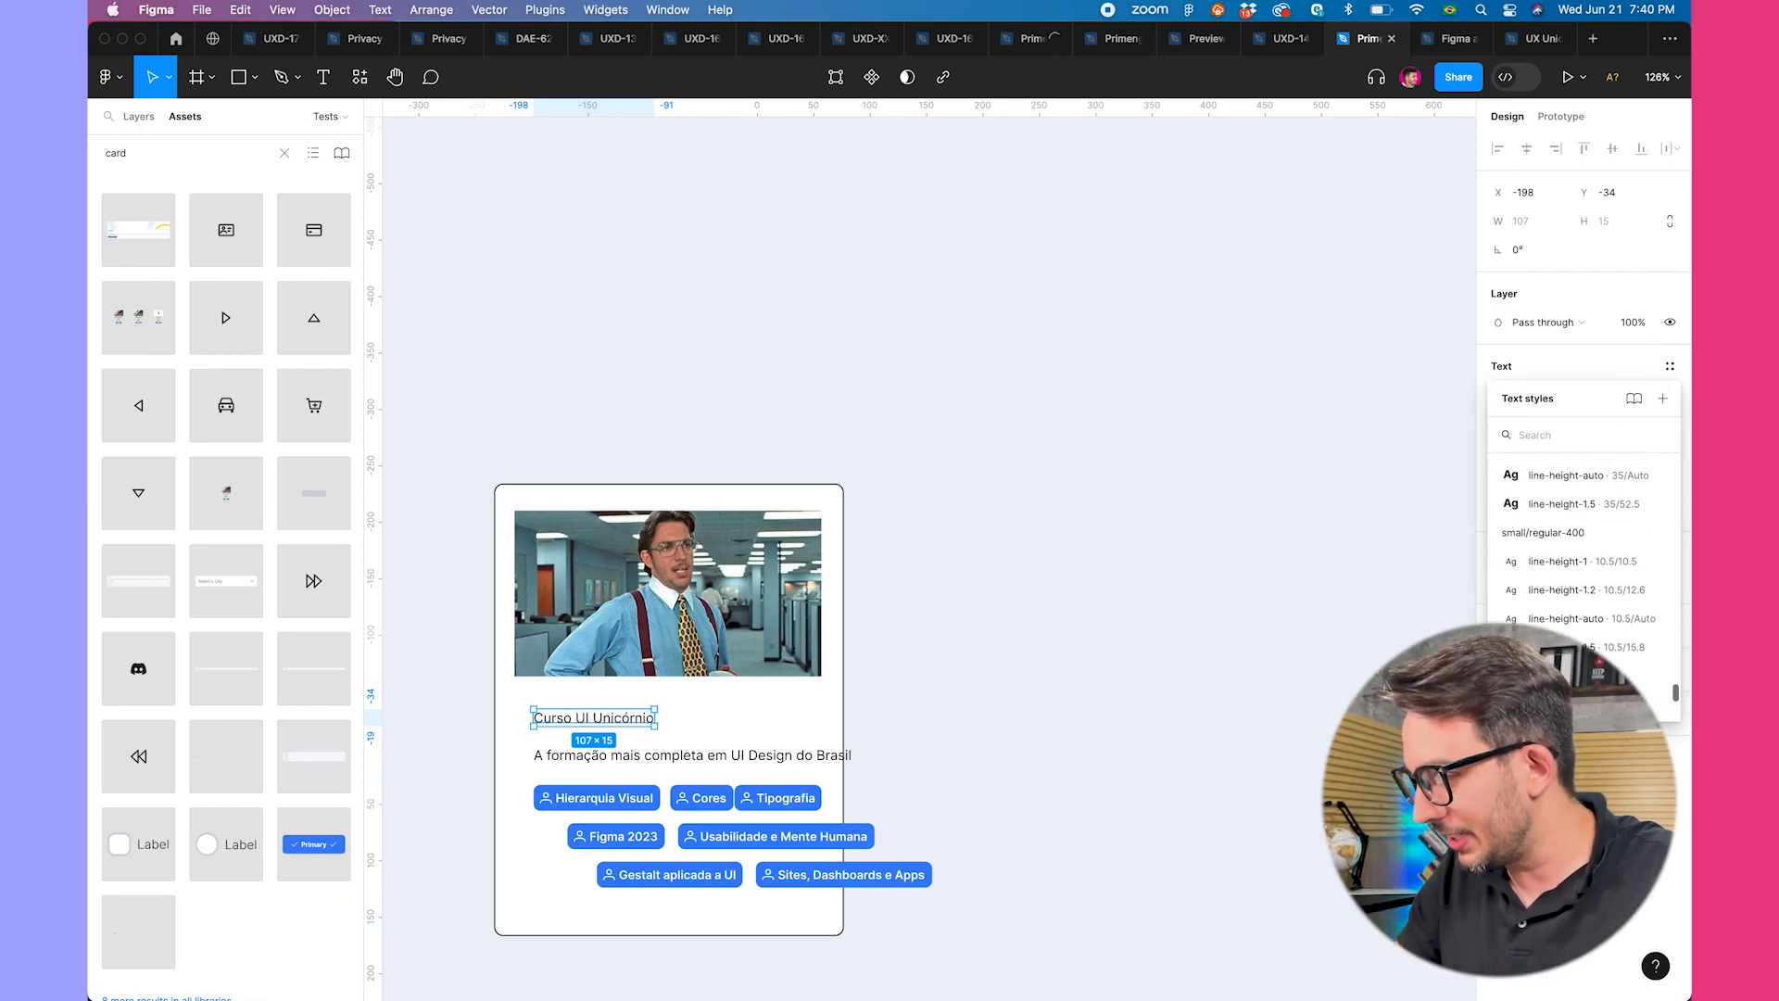
scroll(1584, 556, up, 10)
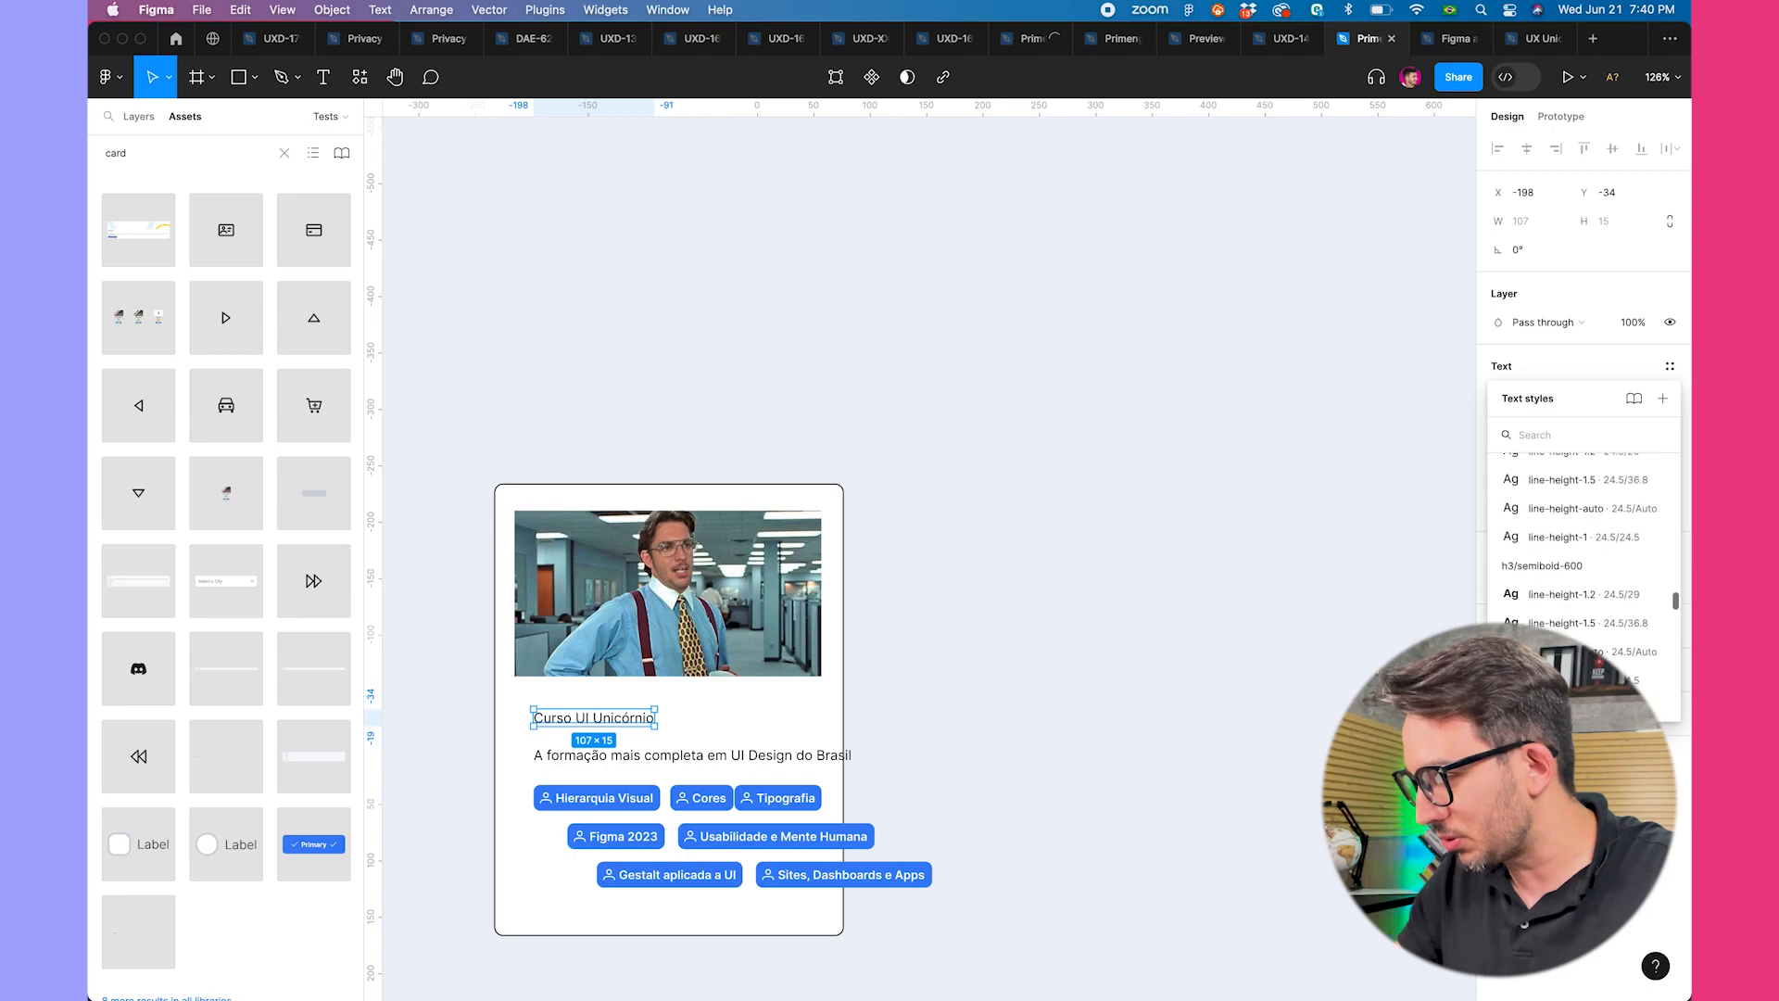
scroll(1621, 593, down, 2)
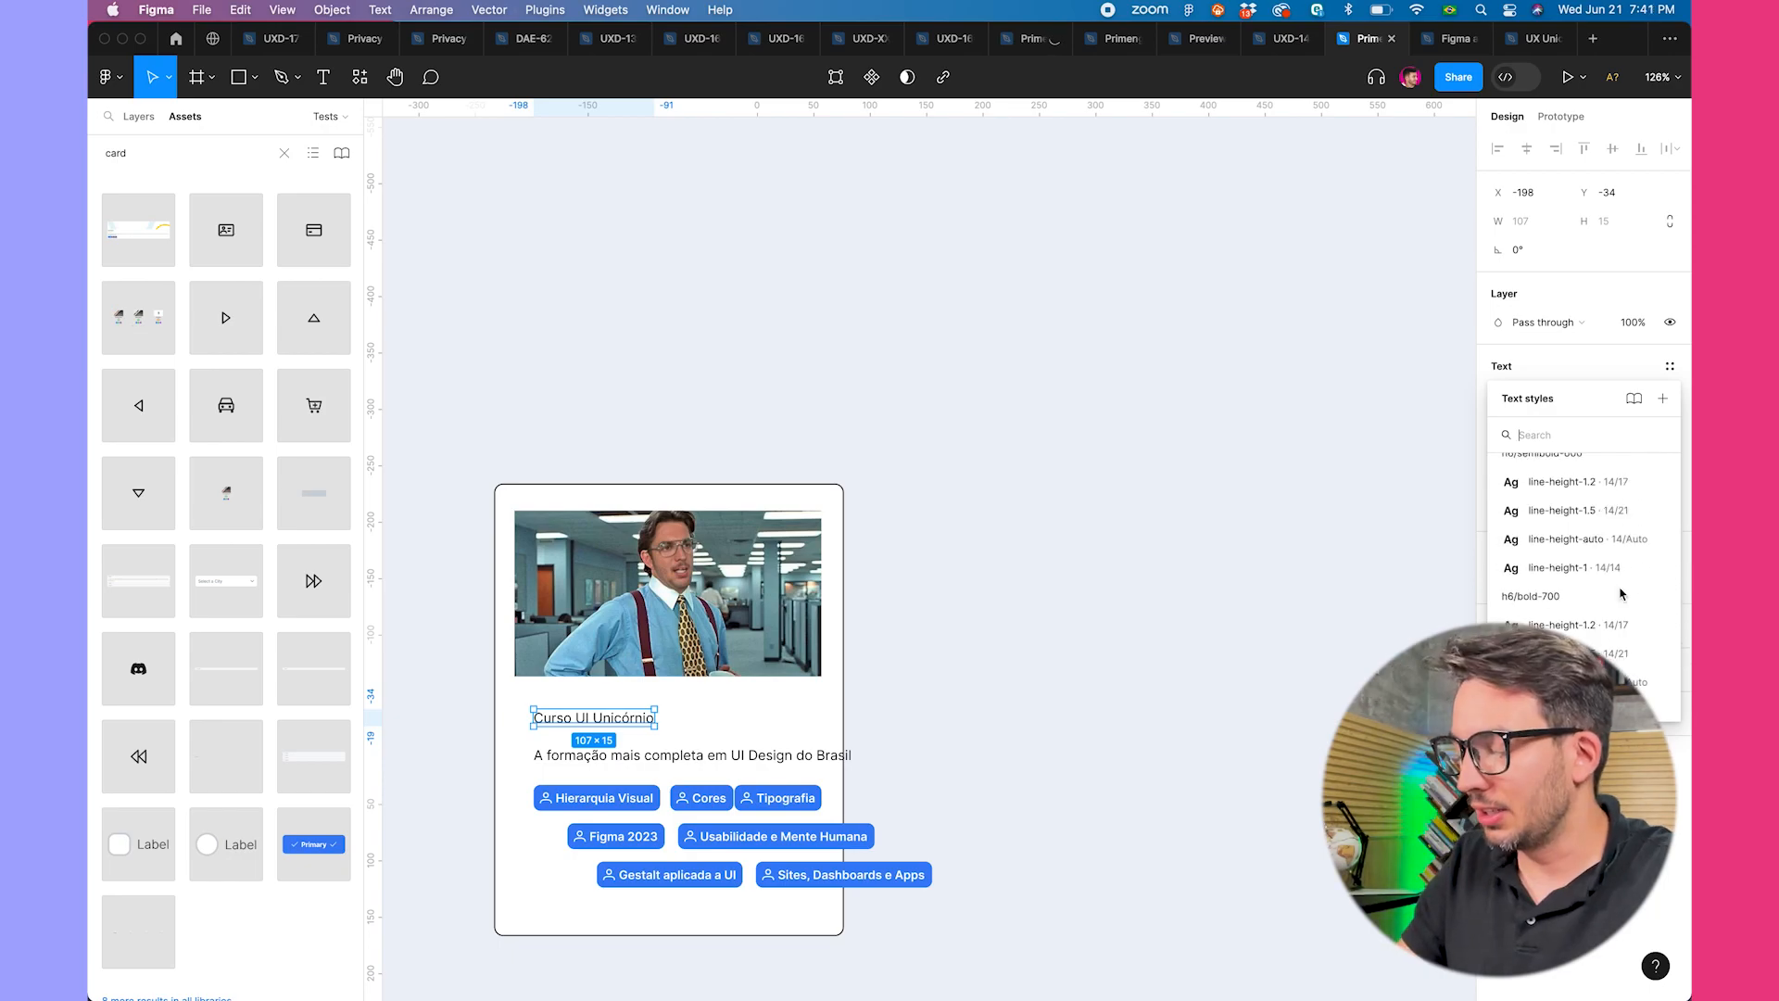
scroll(1621, 593, down, 3)
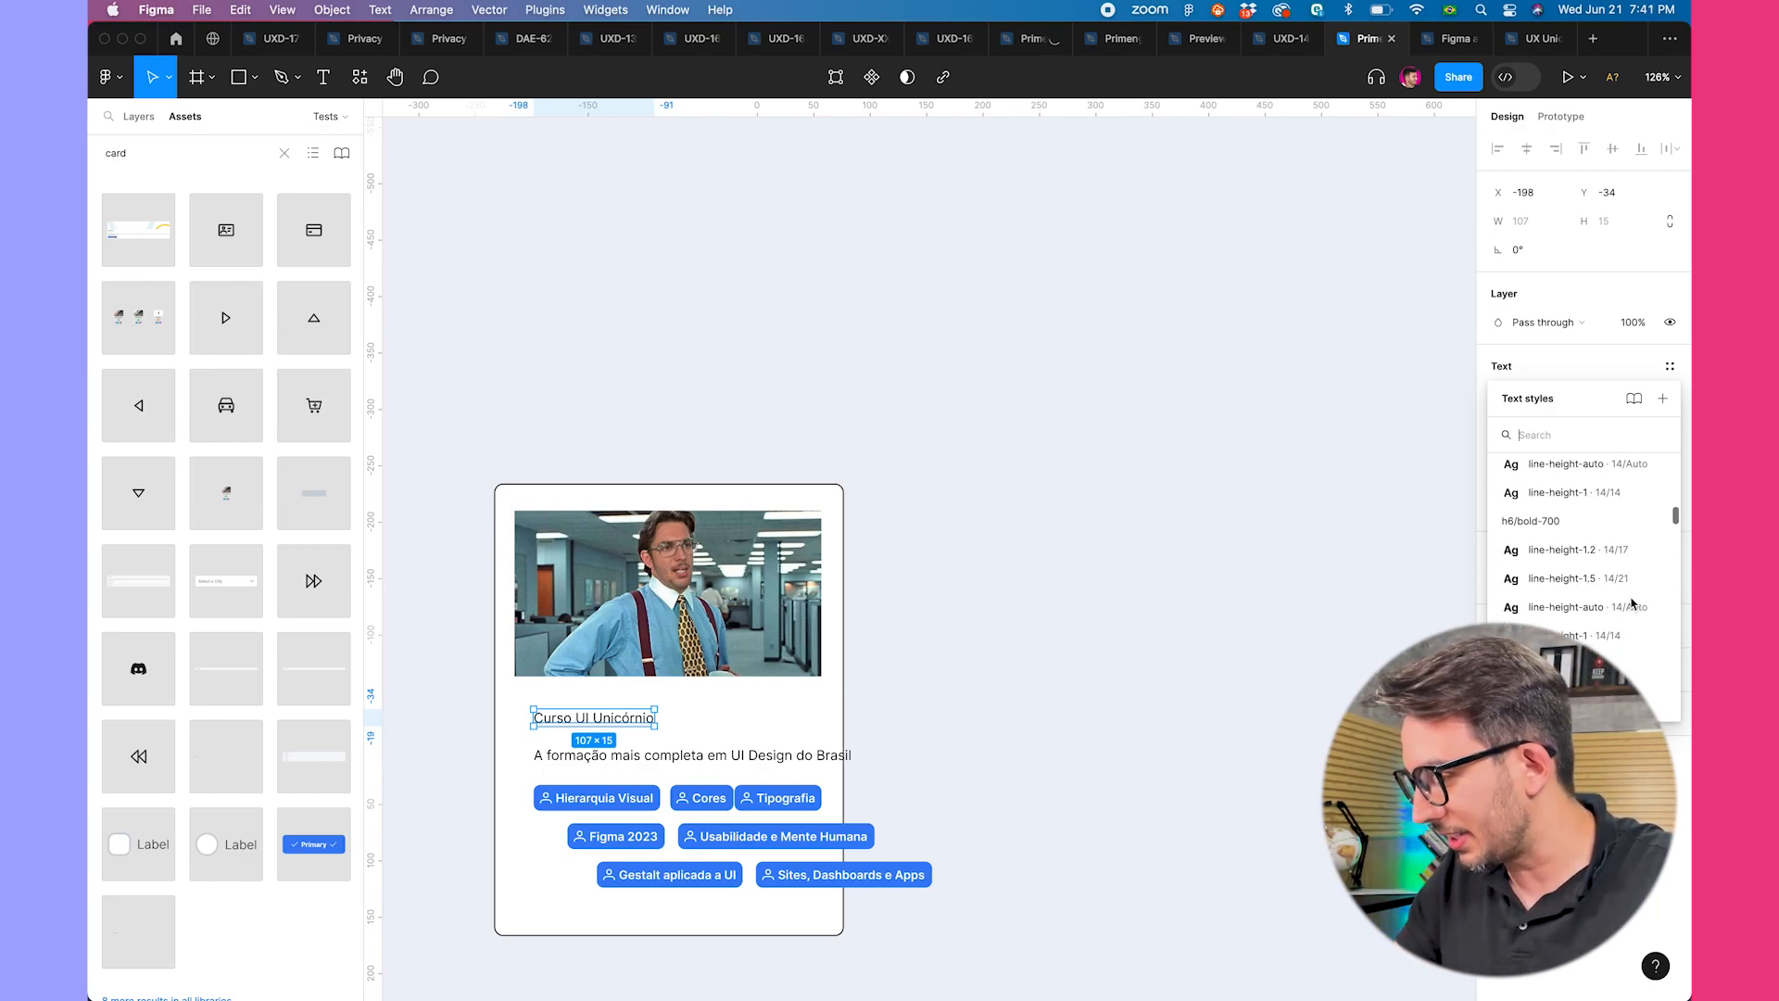
click(1574, 573)
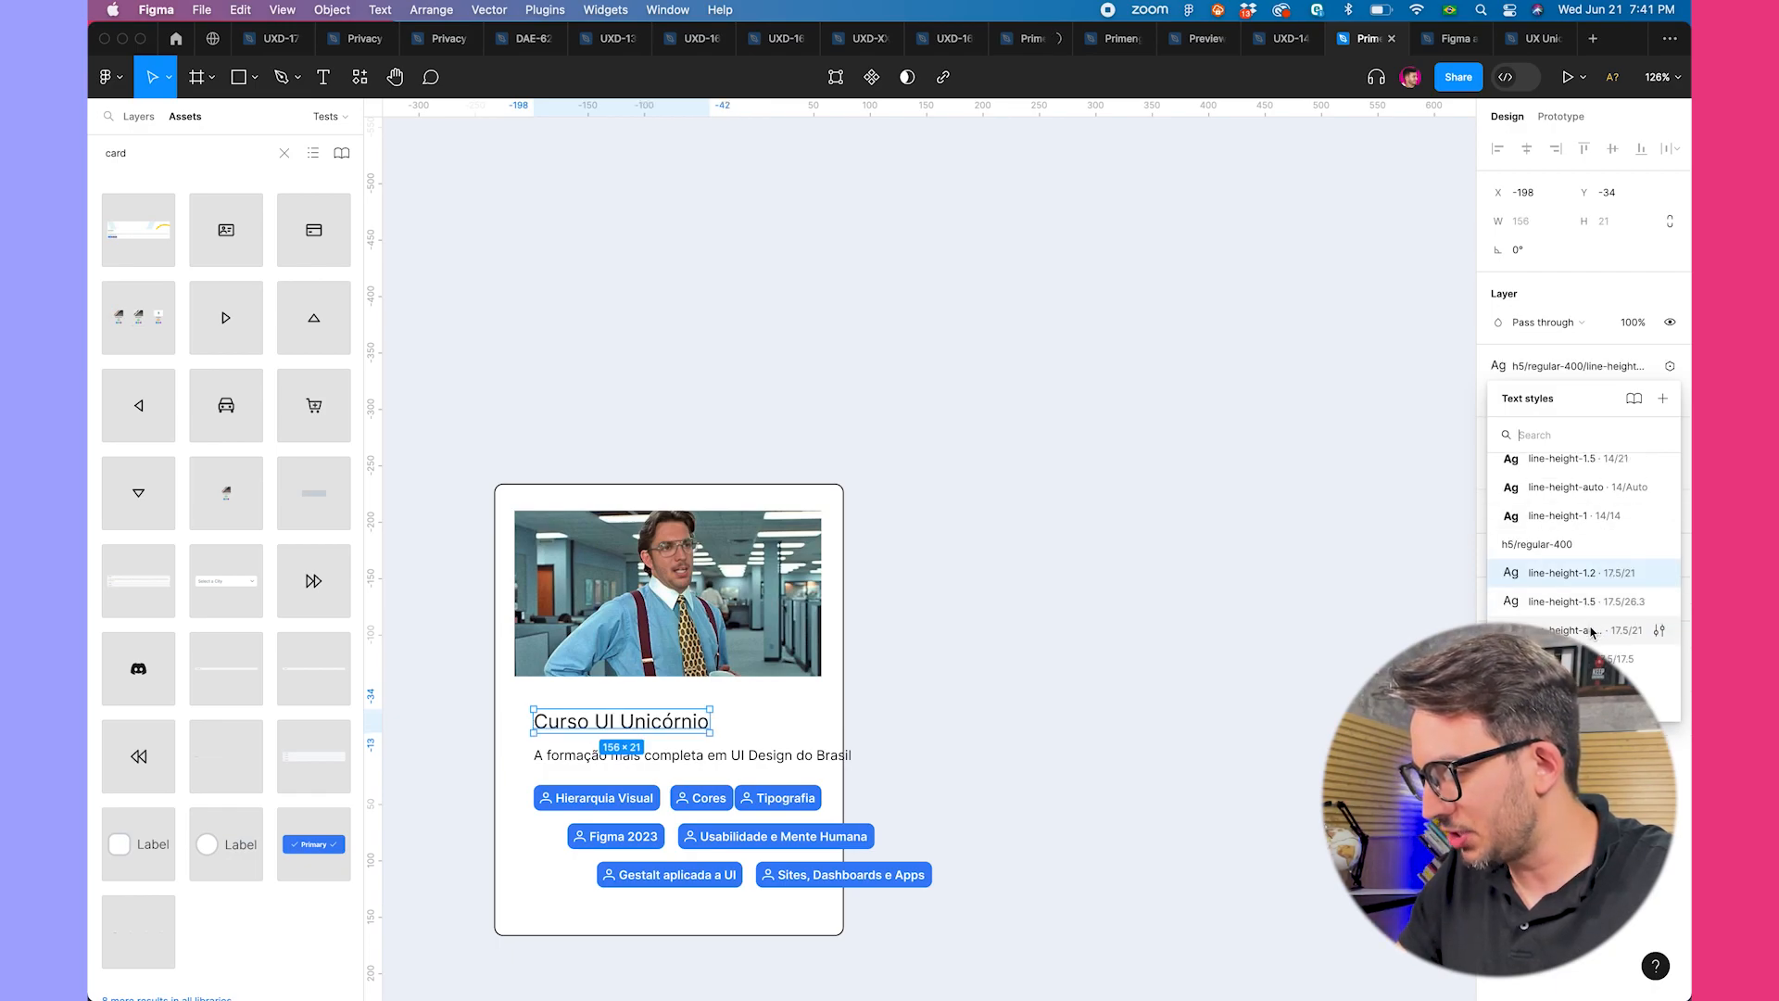
scroll(1590, 646, down, 3)
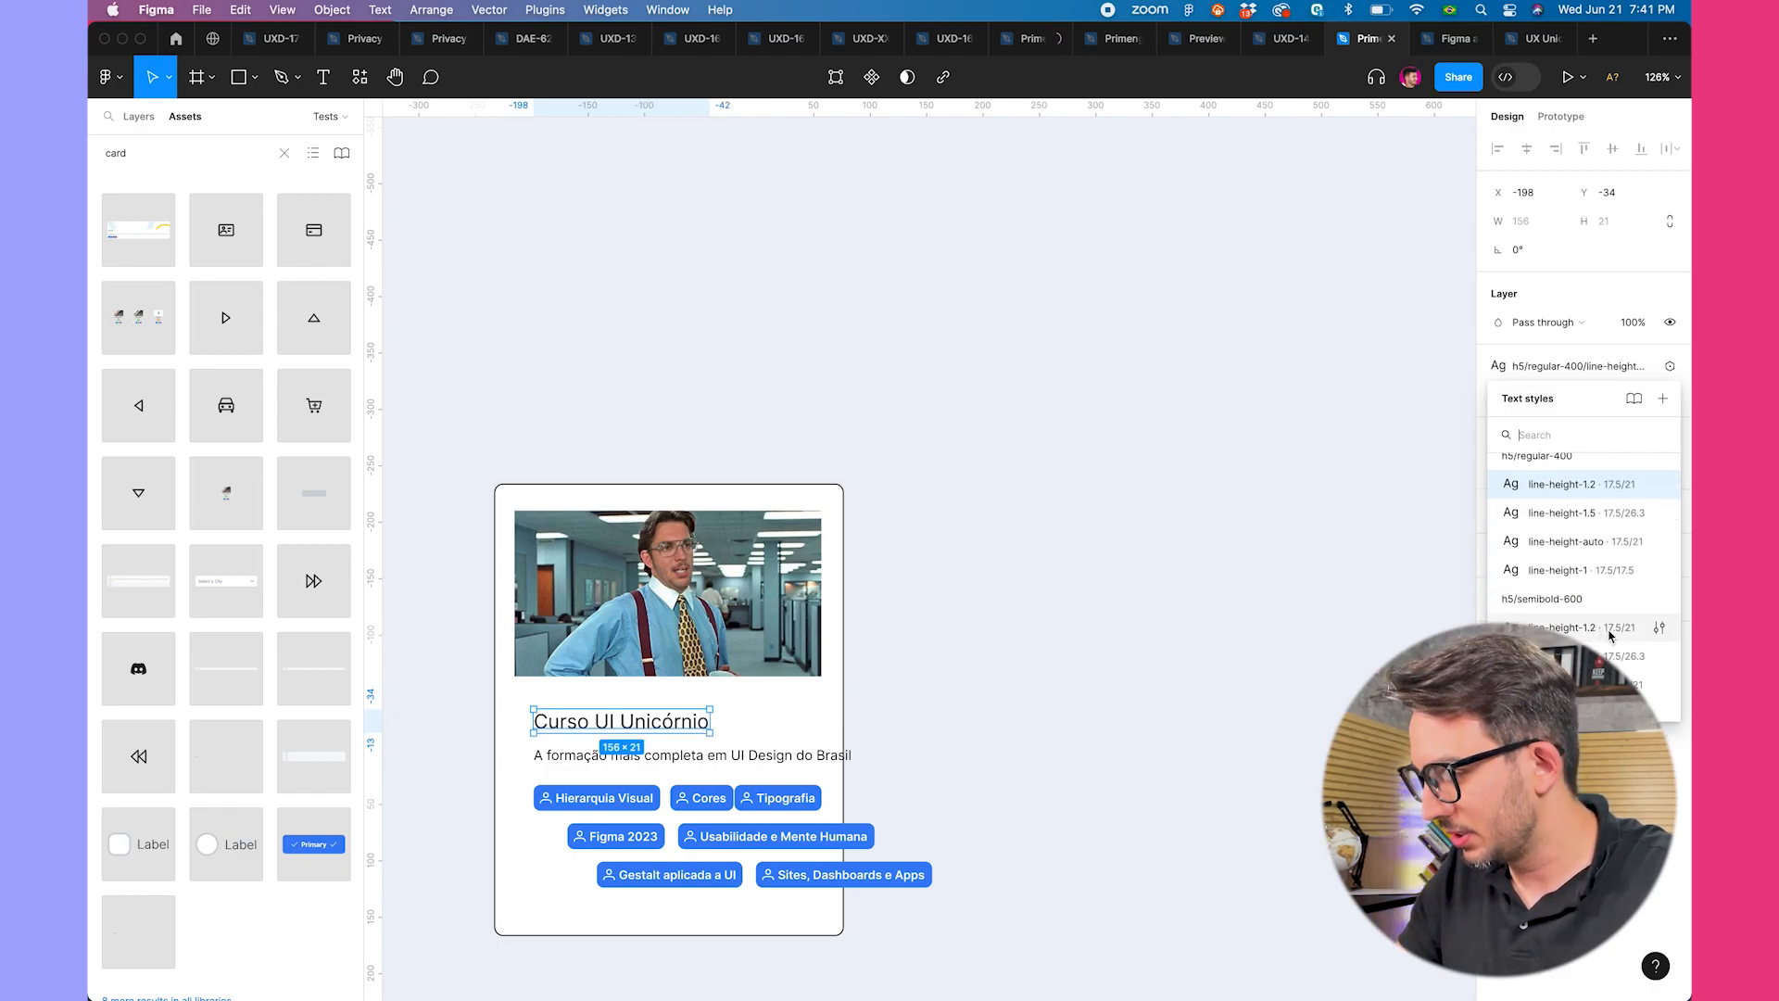
scroll(1595, 638, down, 1)
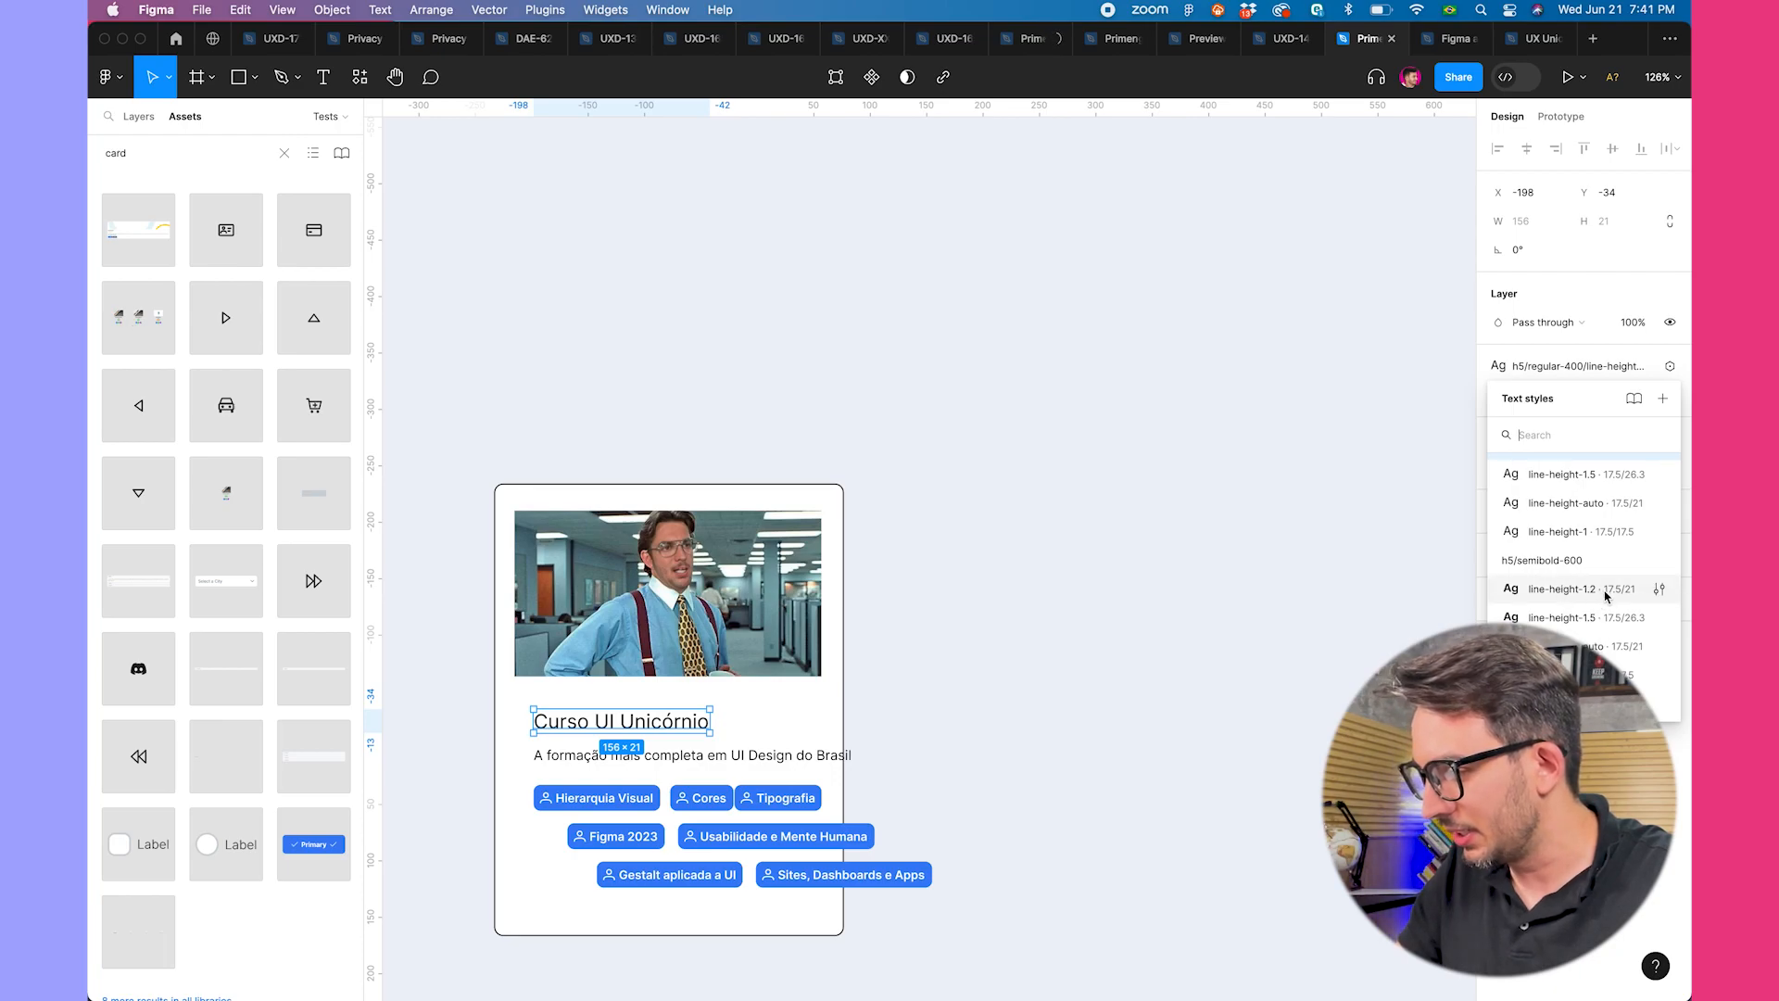
click(1600, 590)
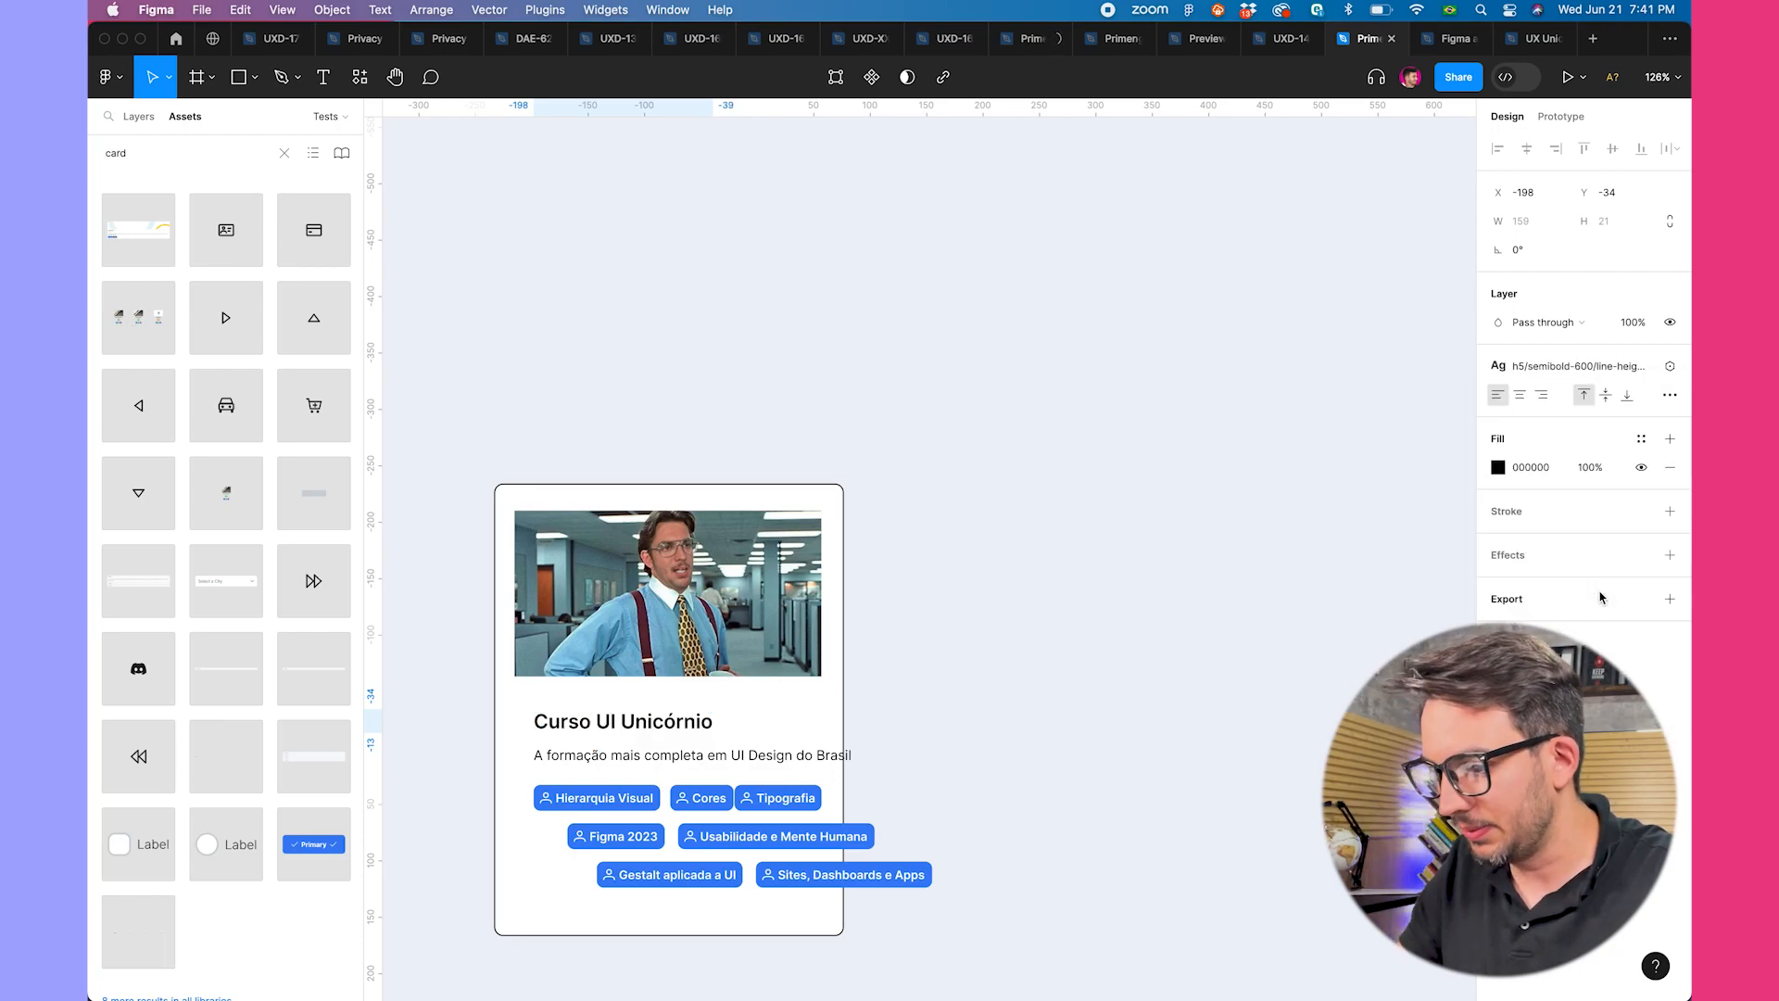
- Apply the library text style body/regular-400 with line-height-1.5 to the description text under the title
click(746, 757)
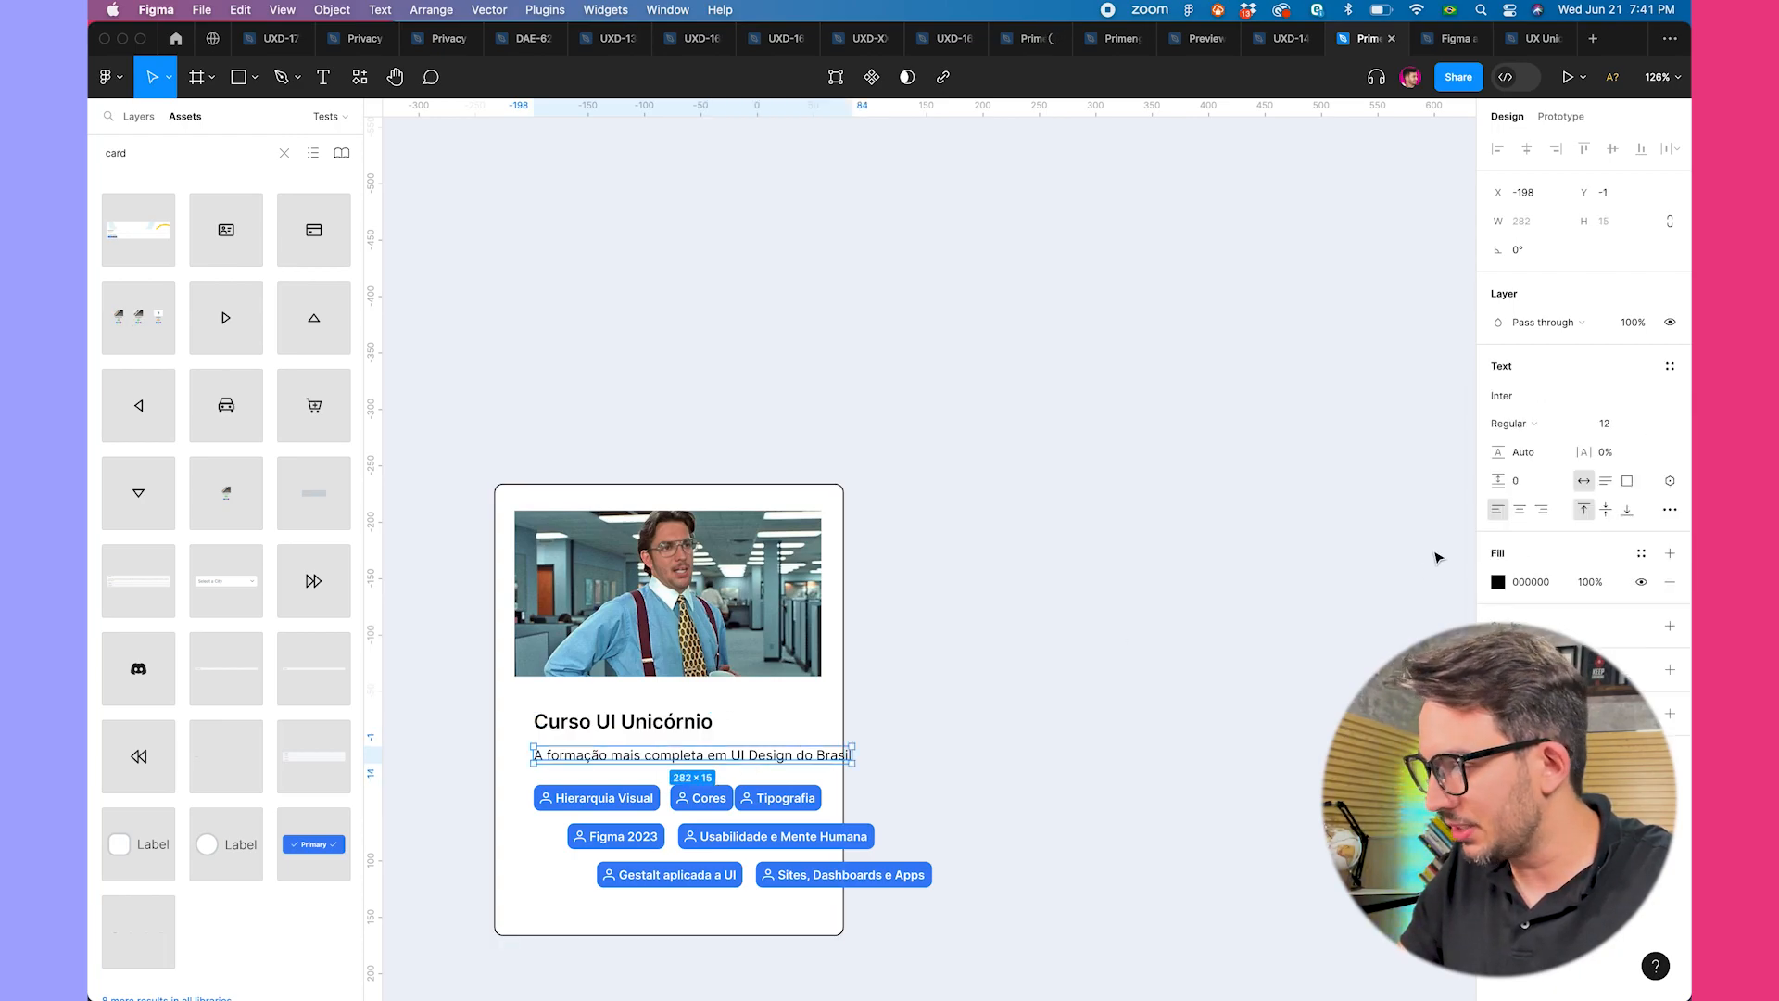
click(1677, 367)
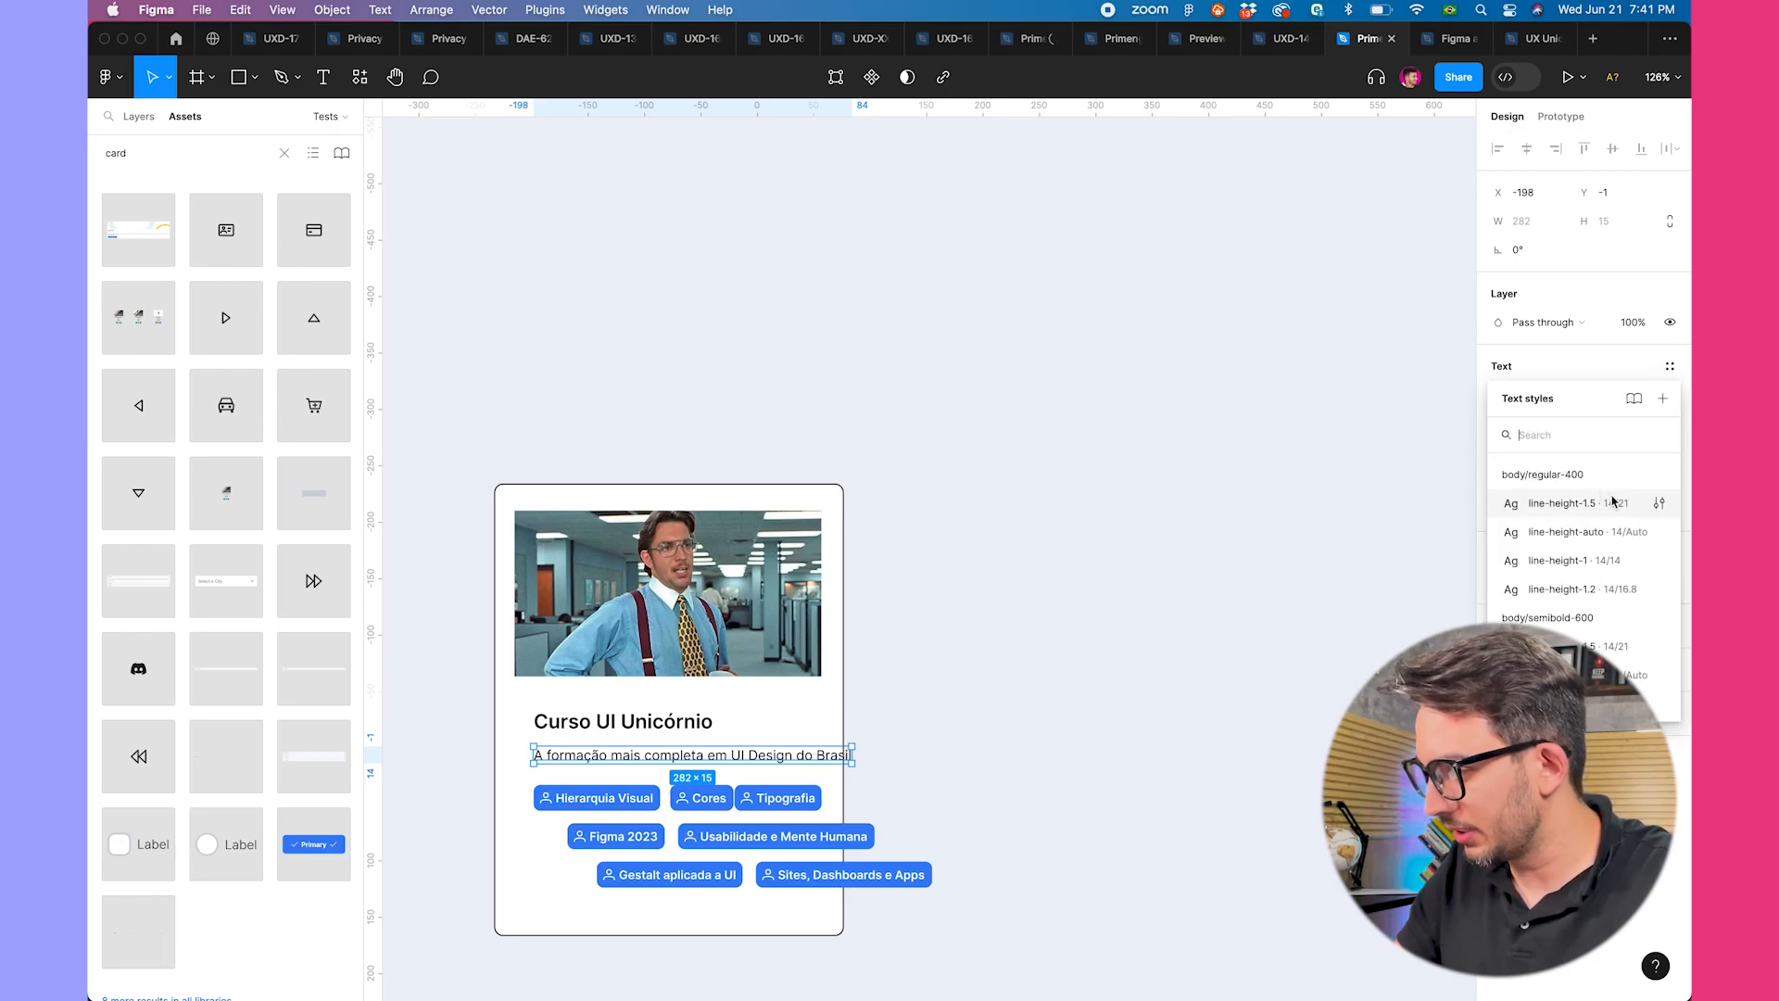
click(1578, 503)
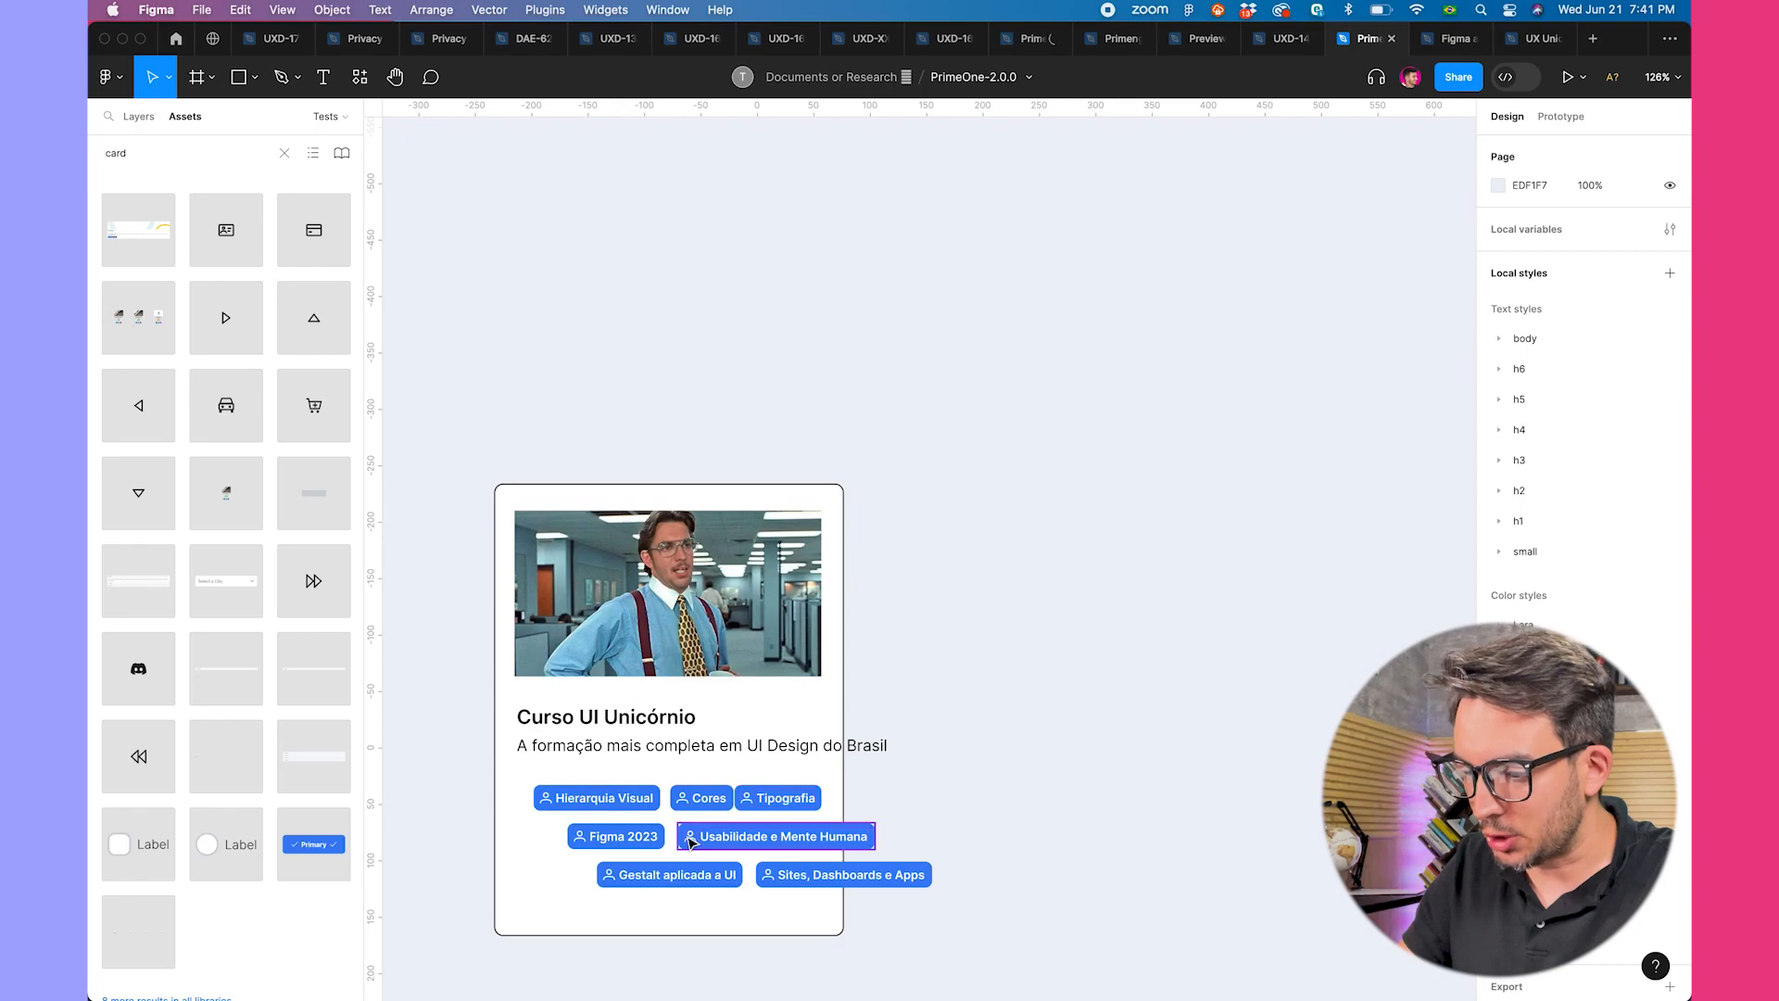
- Move the four tags of the second and third rows up beside the first row, forming one long line of tags
click(783, 835)
shift+click(651, 839)
drag(650, 839, 861, 802)
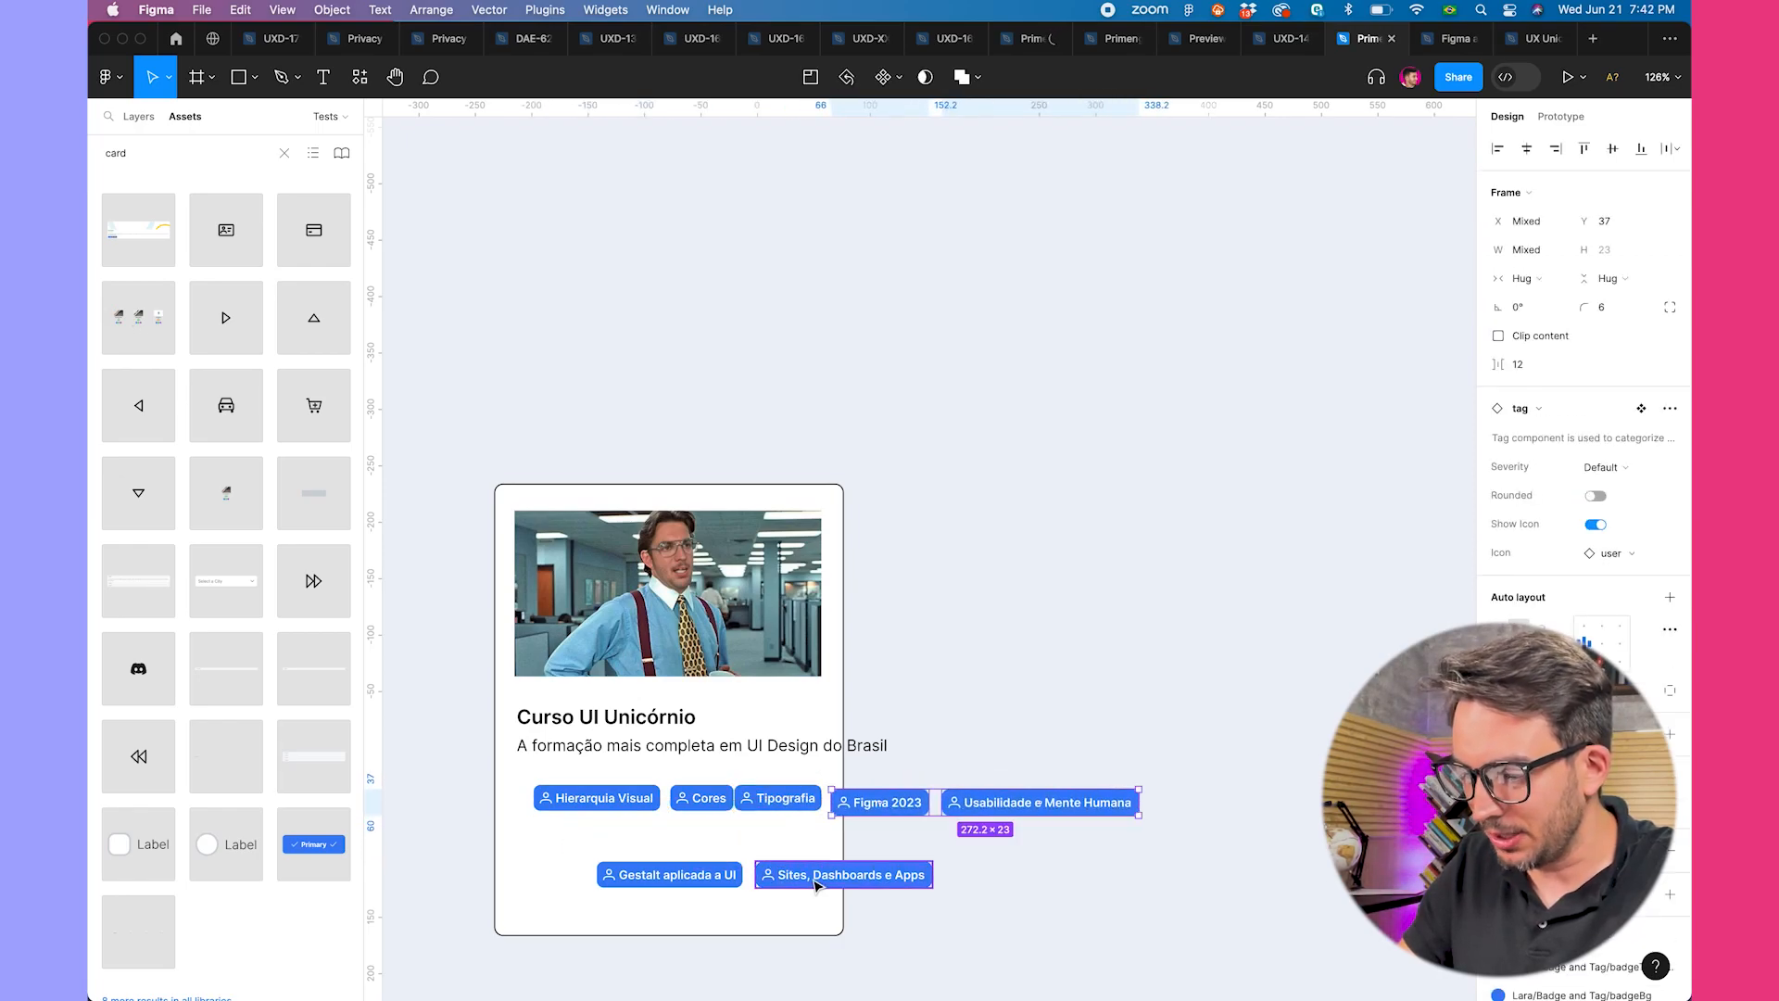
click(667, 874)
shift+click(802, 876)
drag(802, 876, 1370, 802)
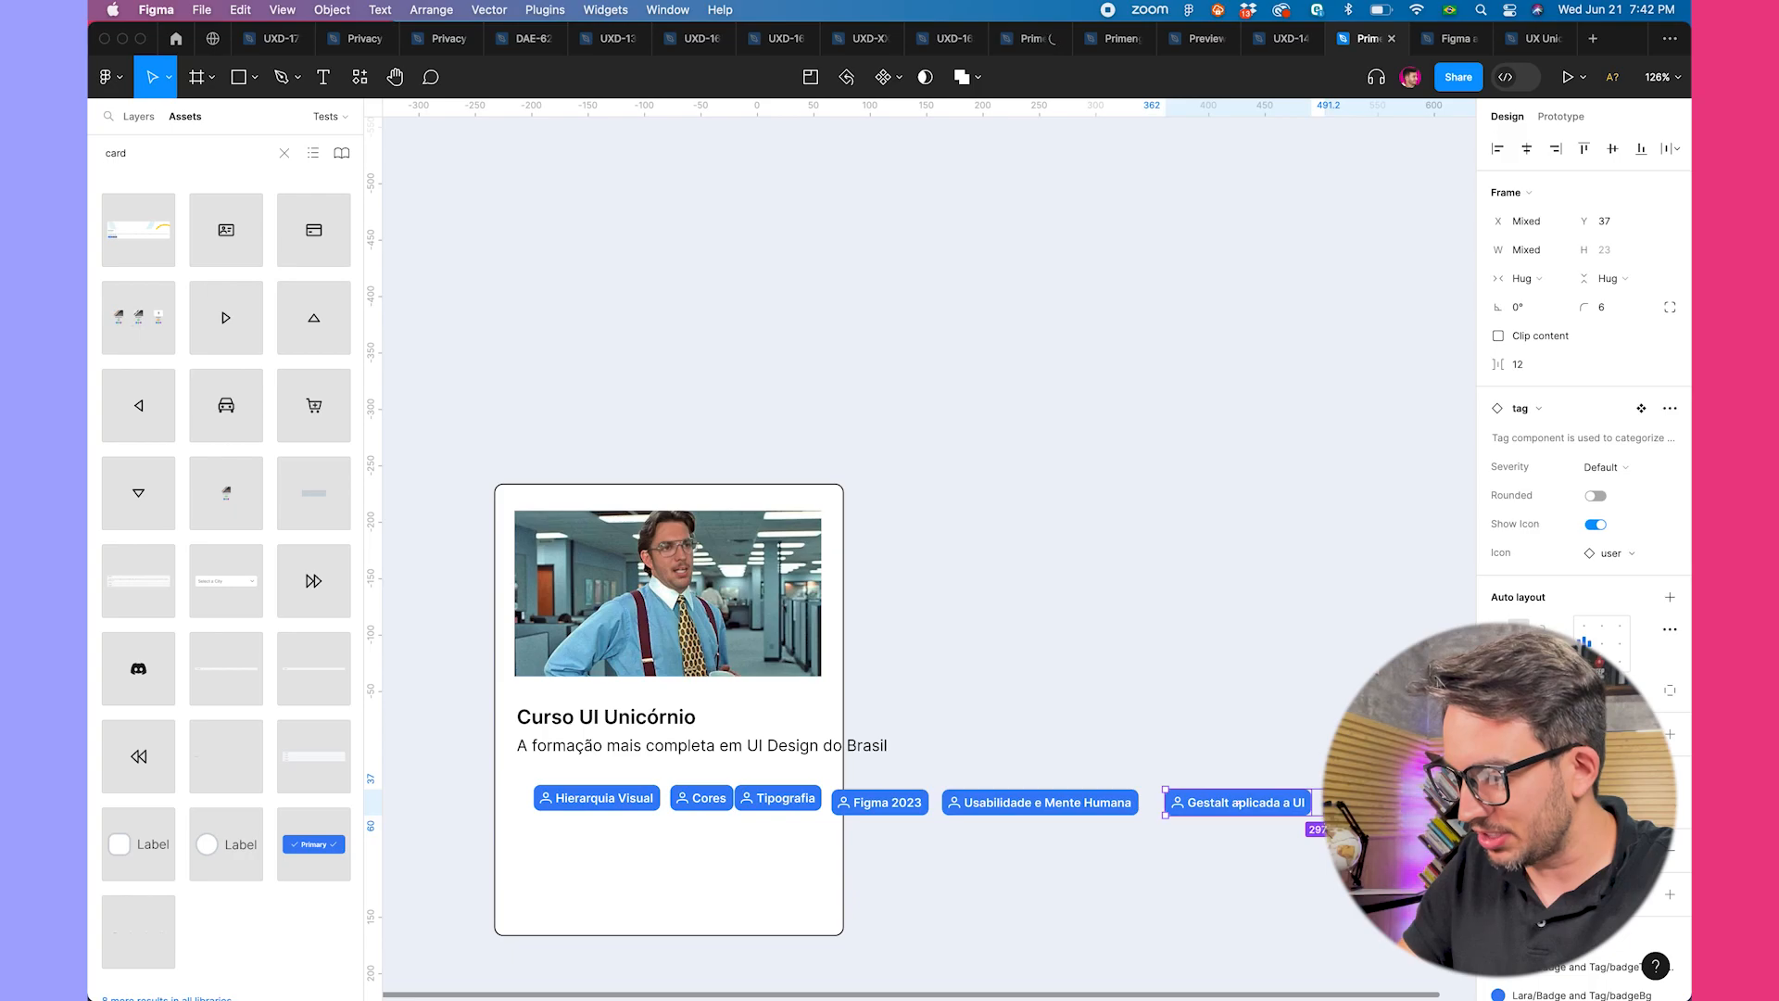
- Wrap all seven tags in one auto layout frame and move it to X -213, Y 58 below the description
shift+click(606, 798)
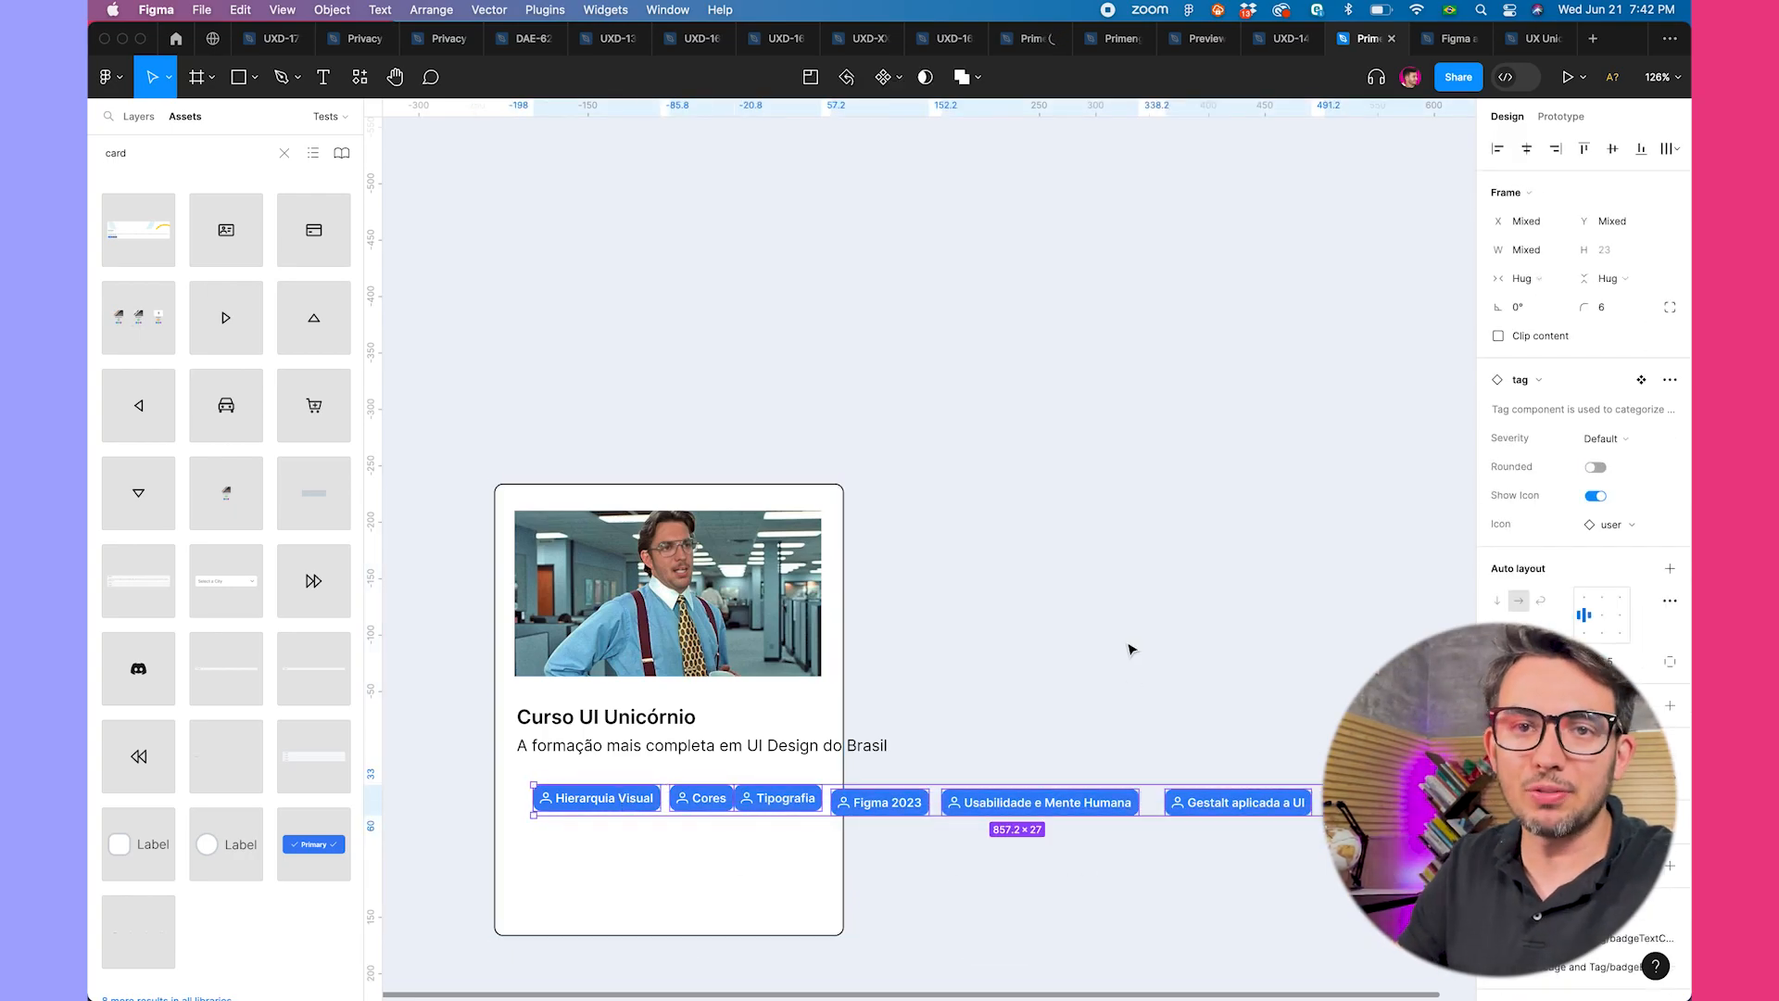
scroll(1130, 648, down, 2)
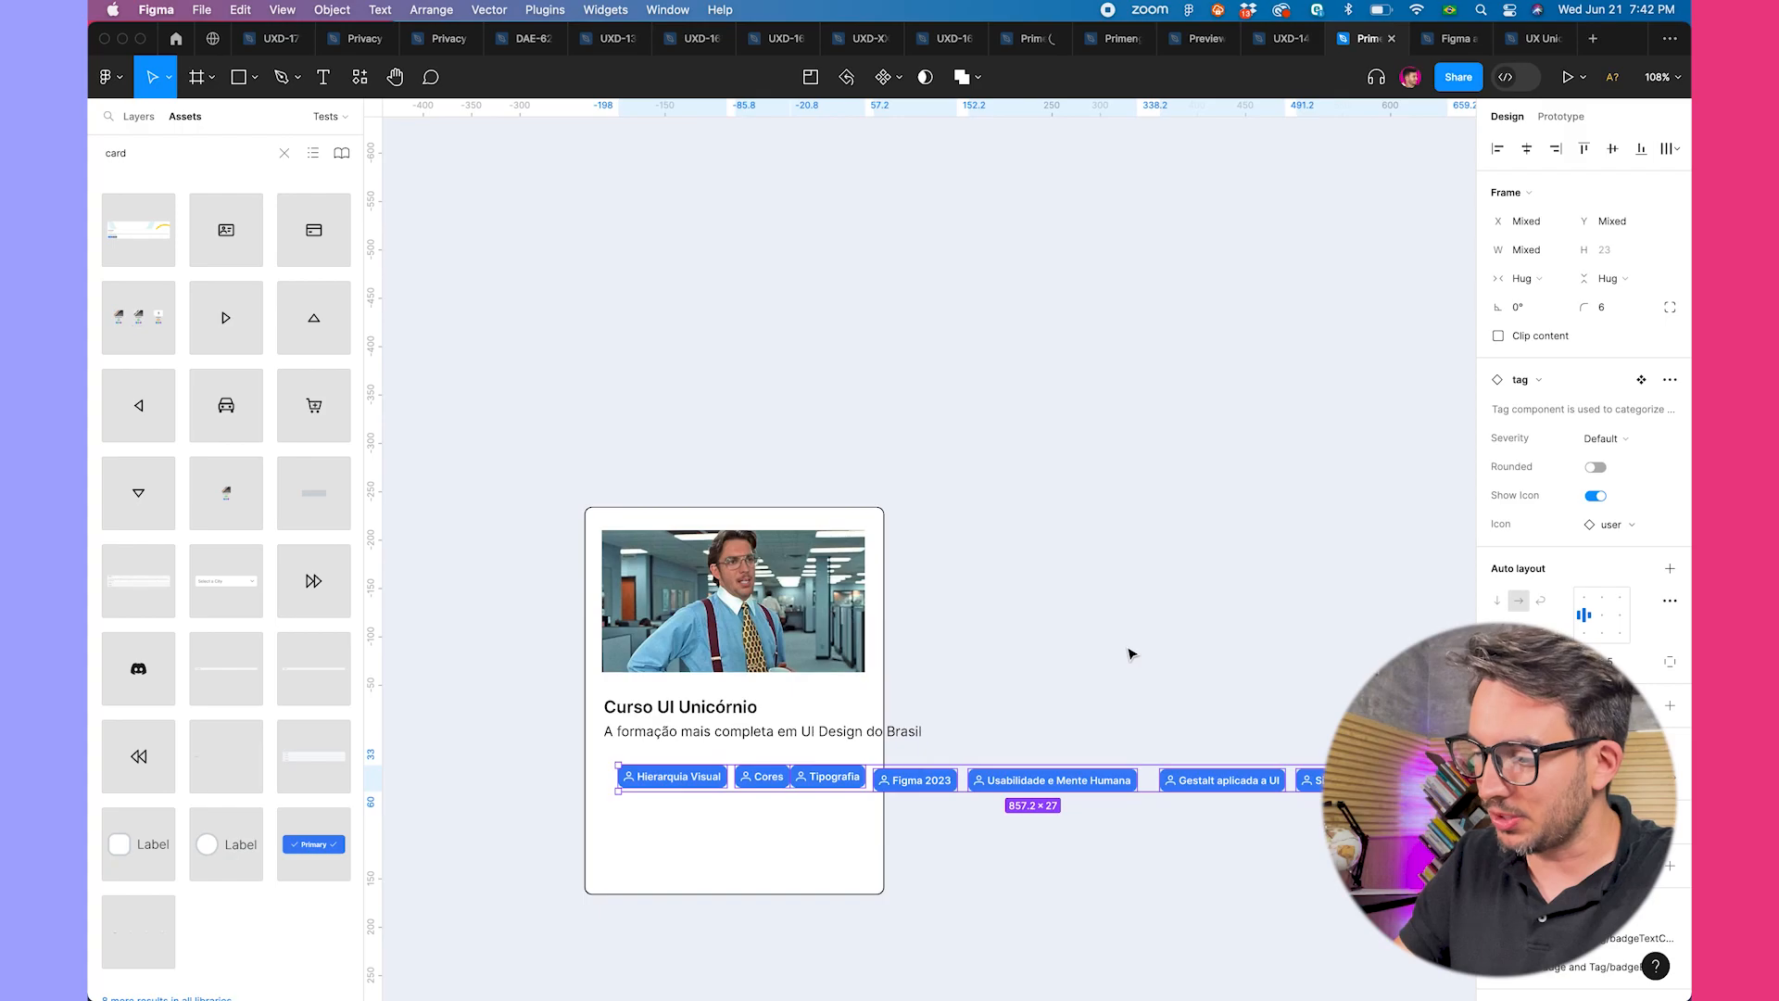
key(shift+a)
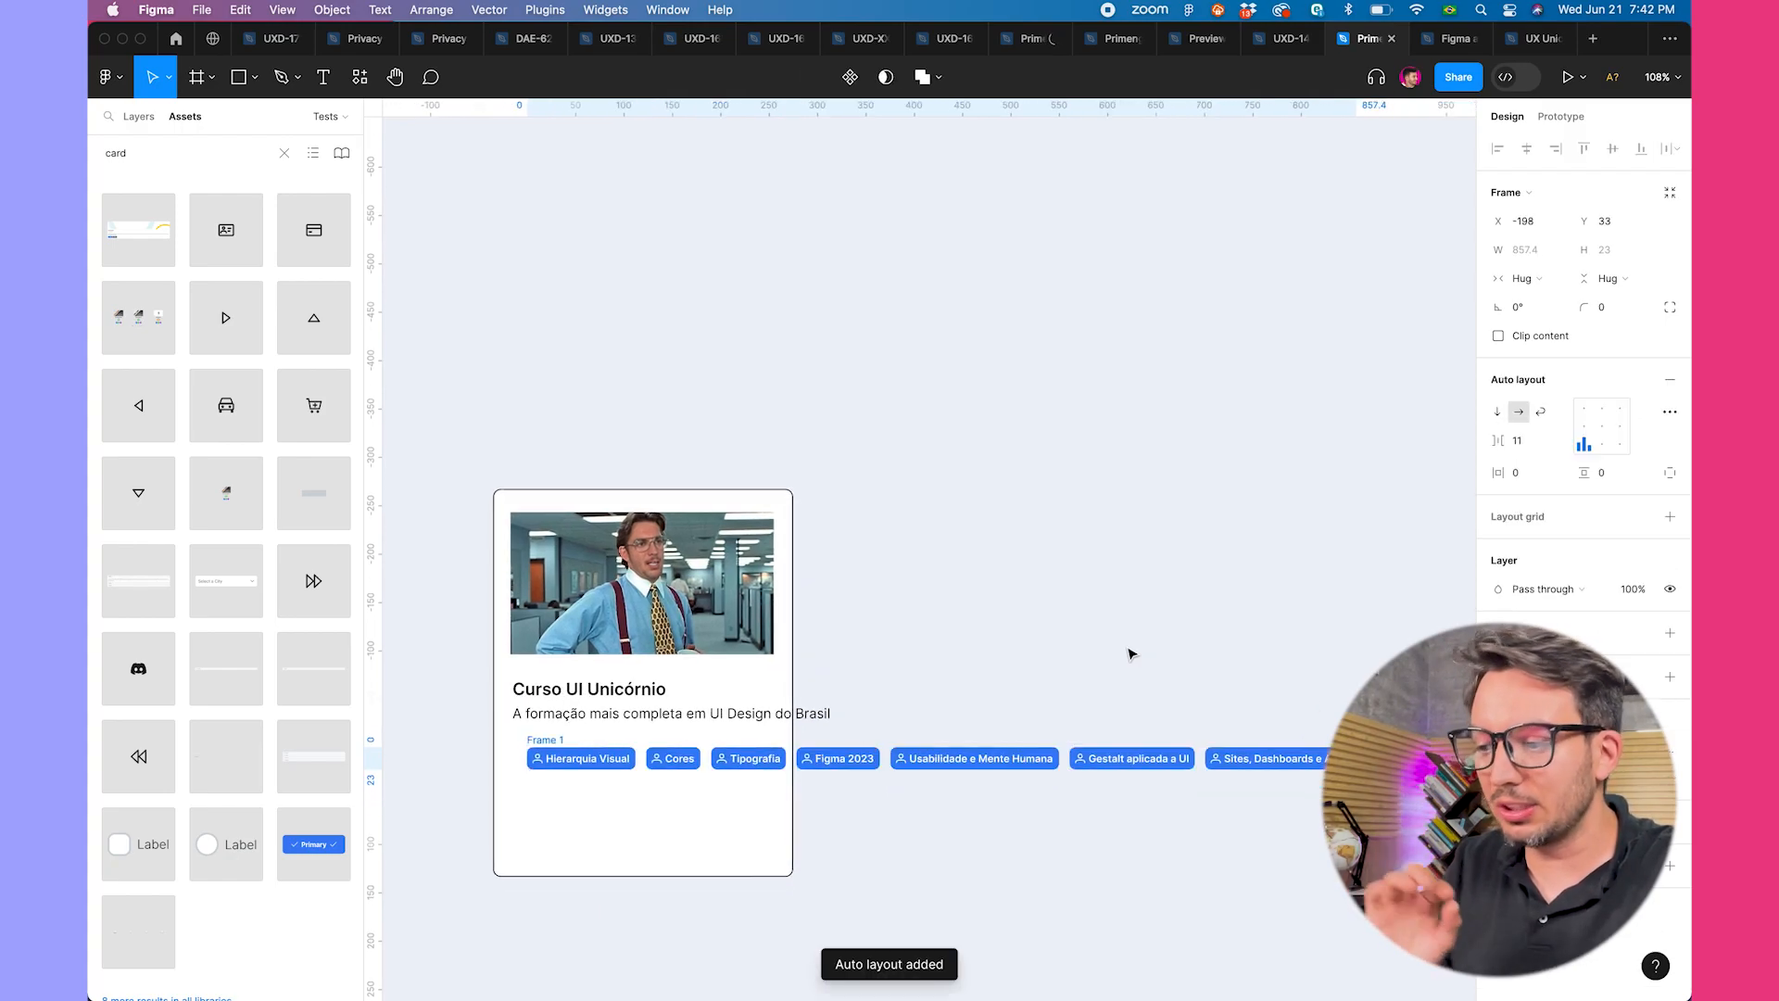
drag(547, 740, 533, 765)
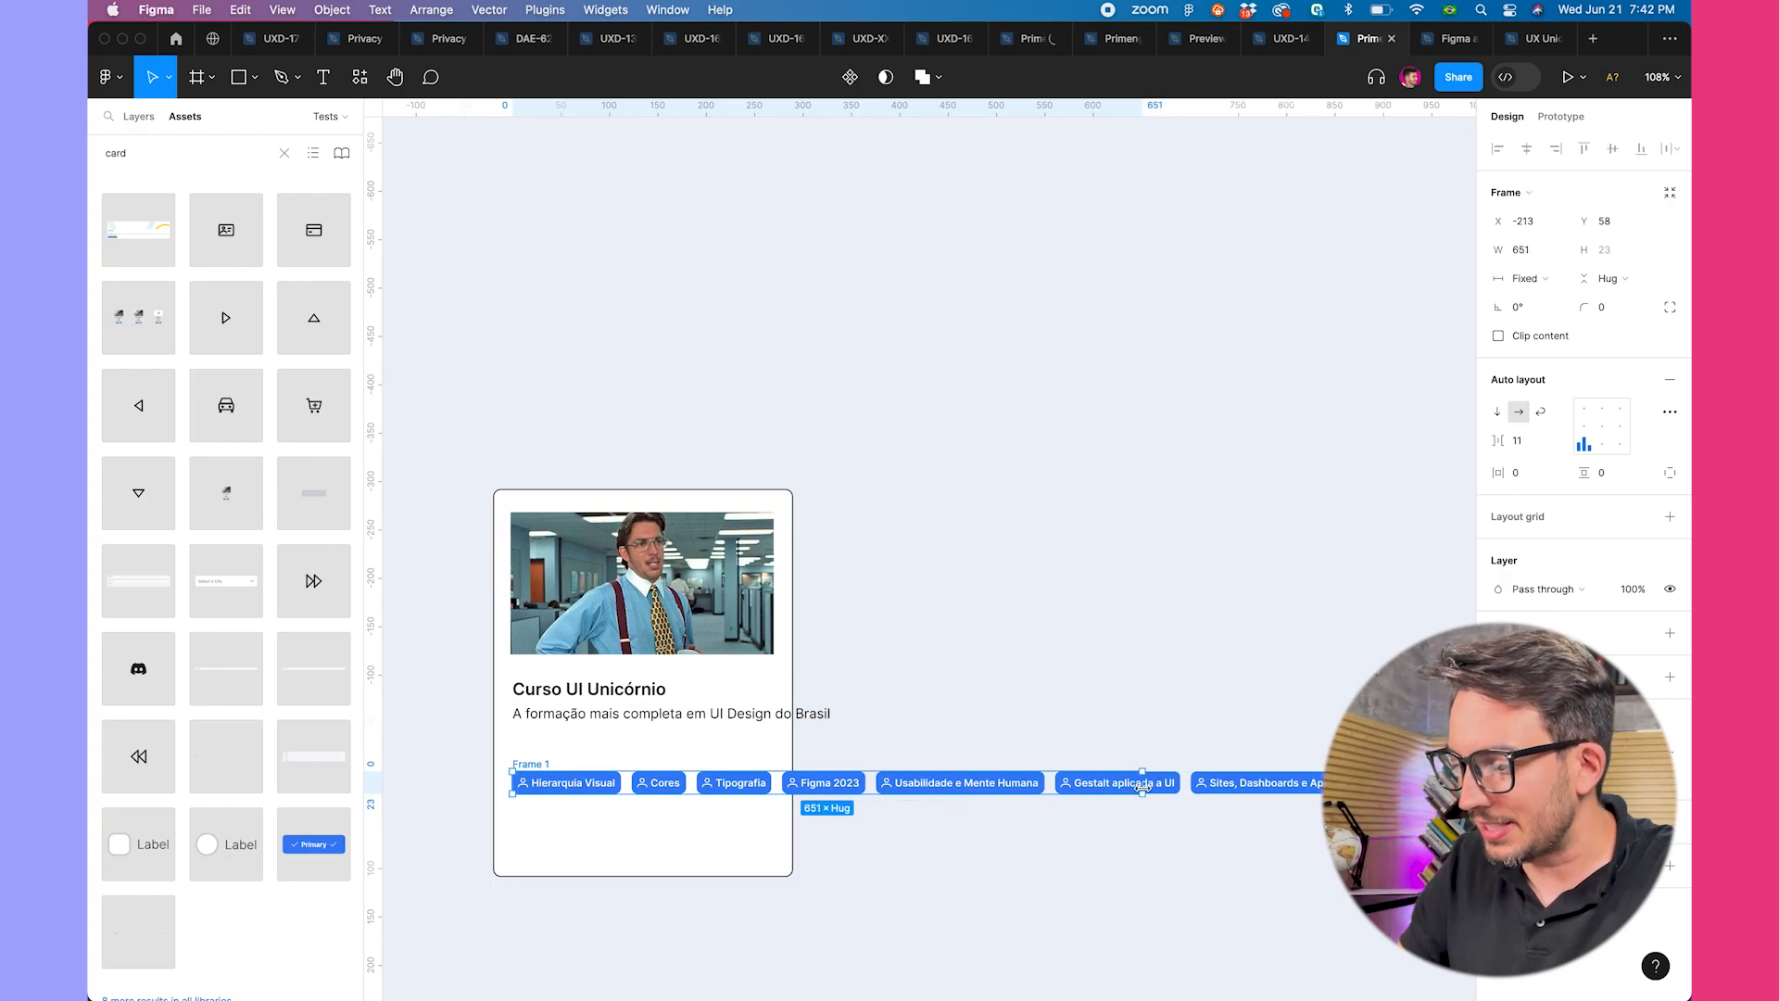
click(838, 734)
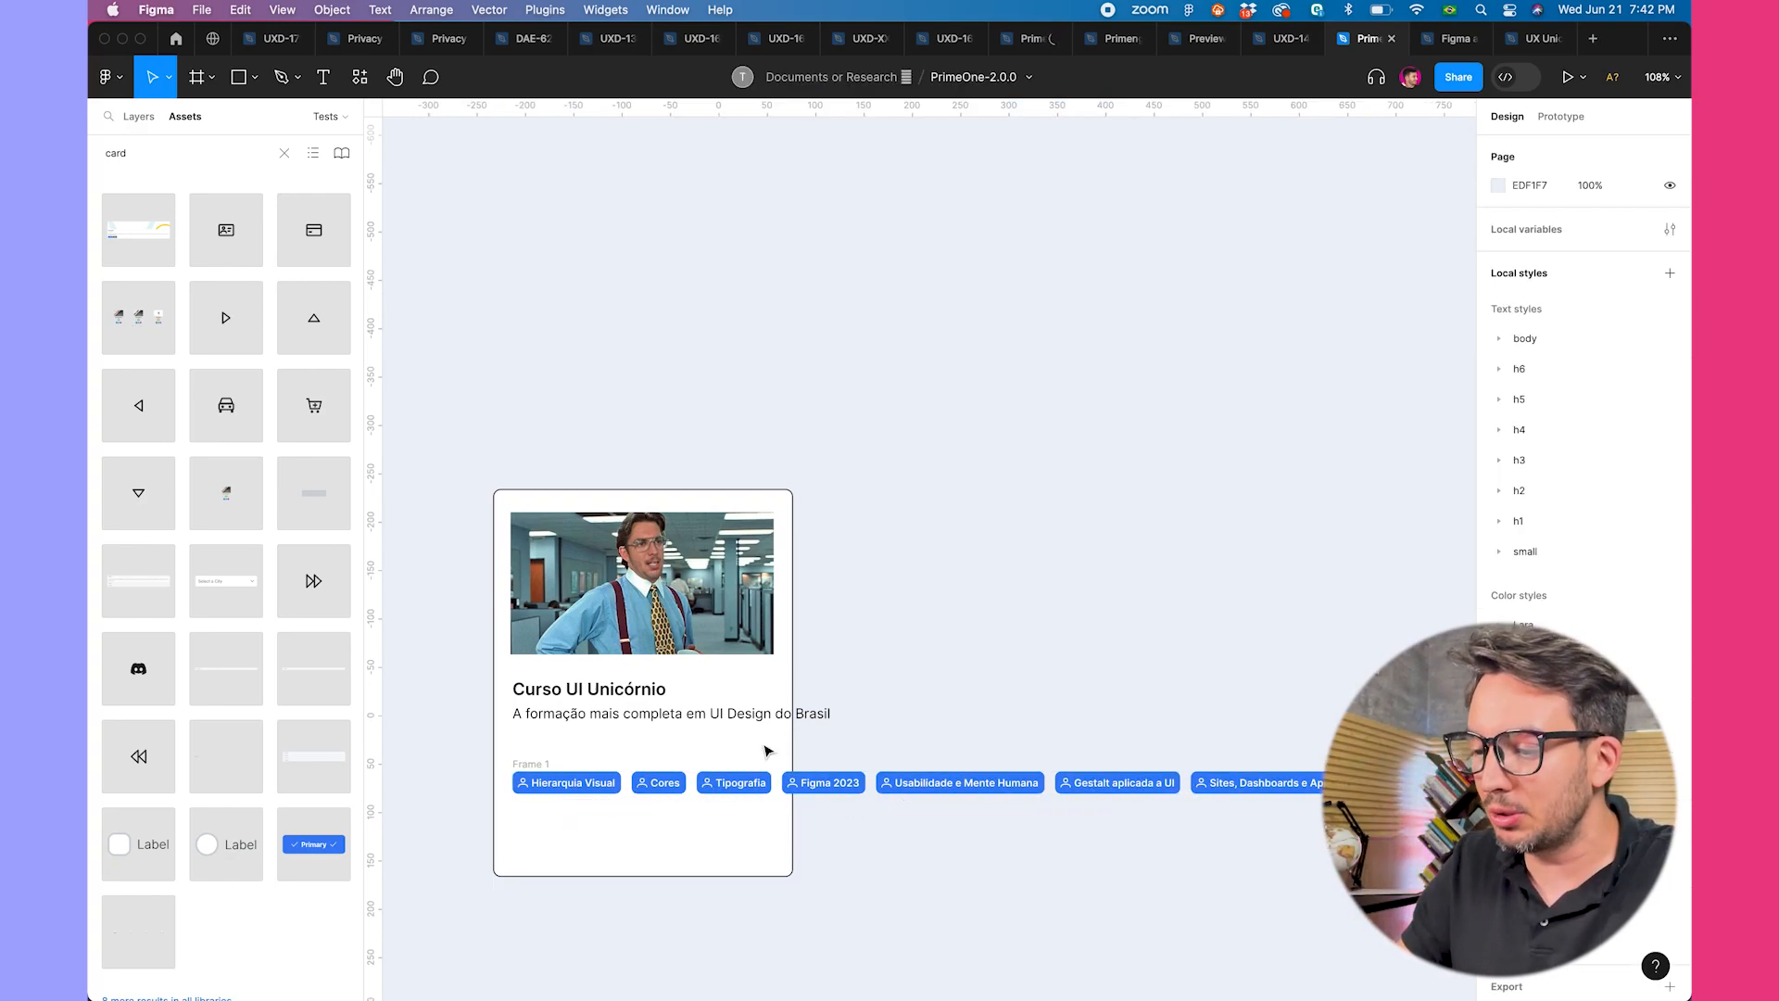
- Try the vertical and horizontal auto layout directions on the tag frame
click(547, 766)
click(1496, 412)
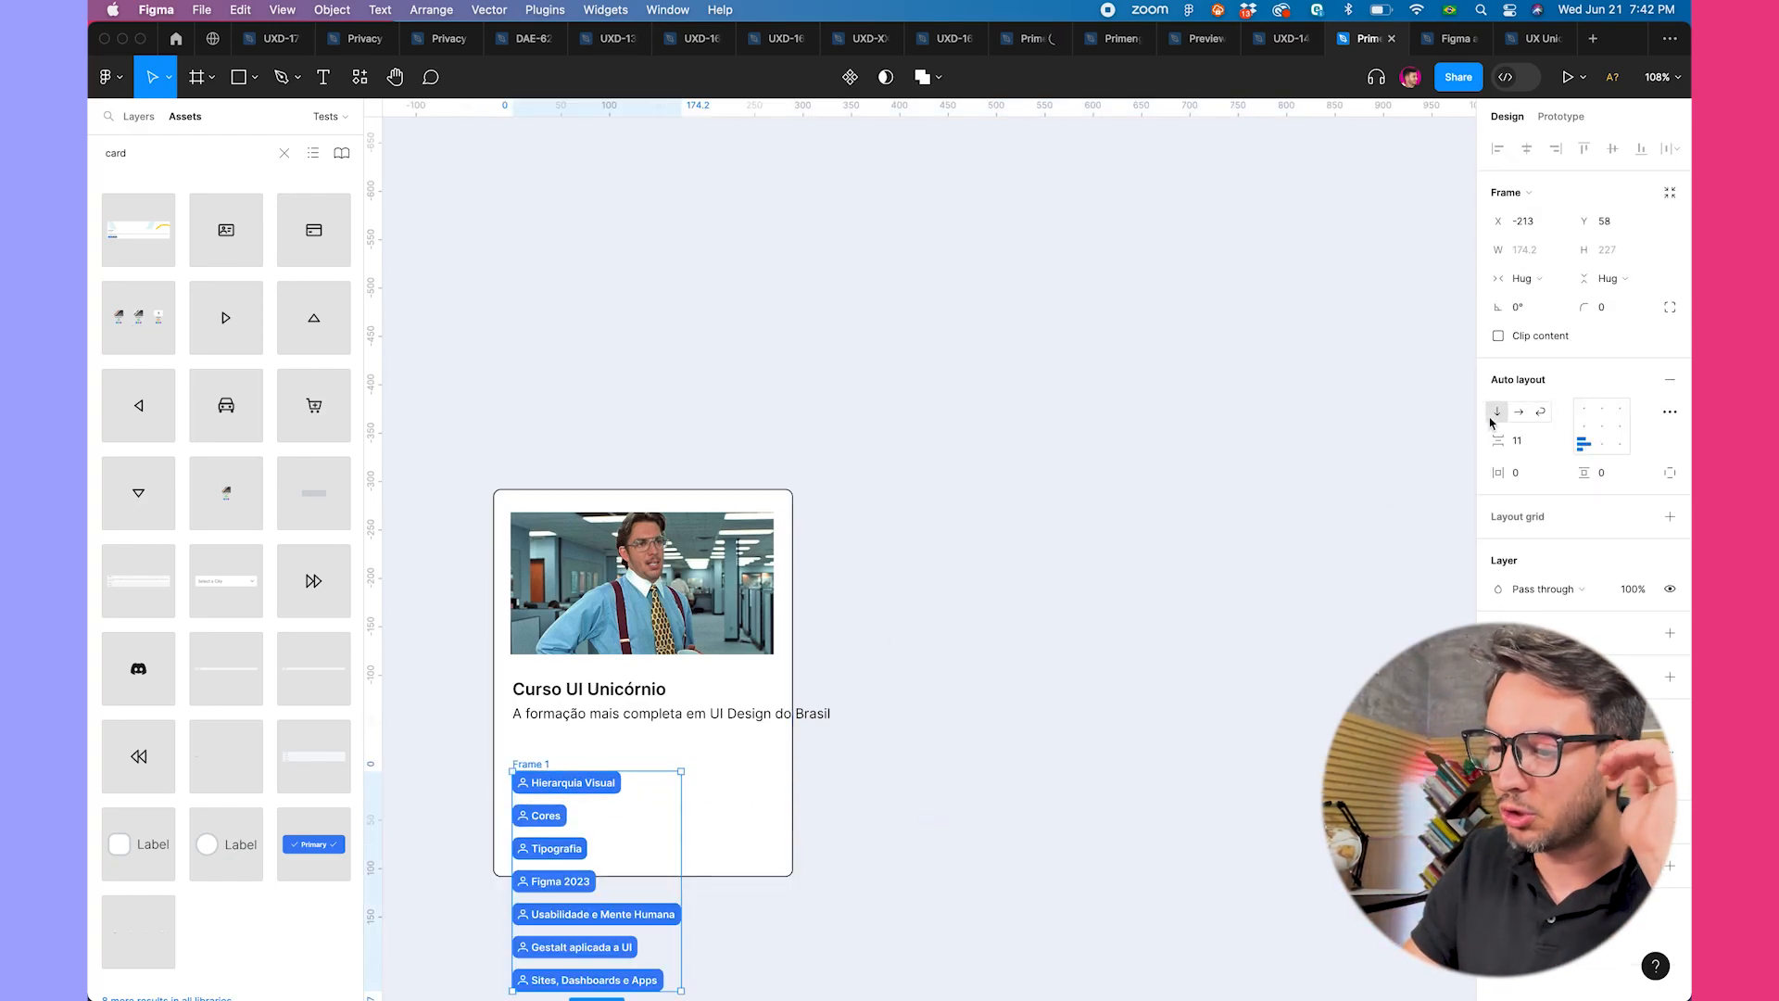
click(1521, 417)
click(1502, 417)
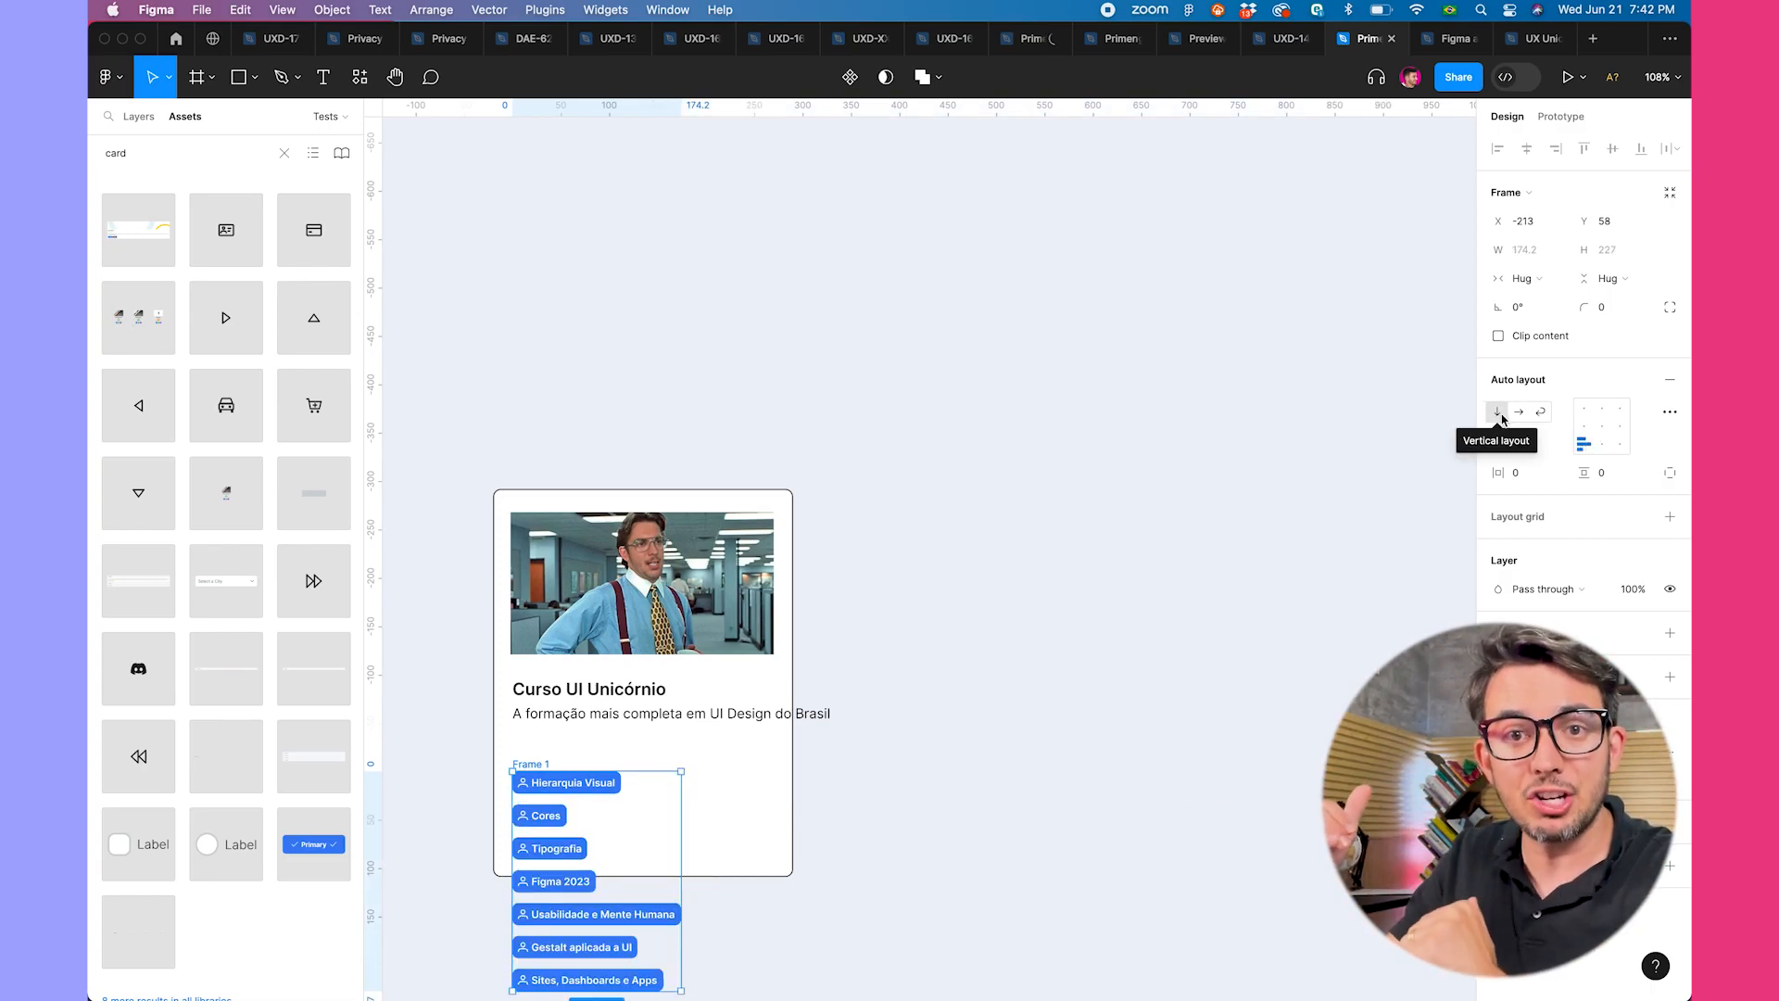
click(1517, 413)
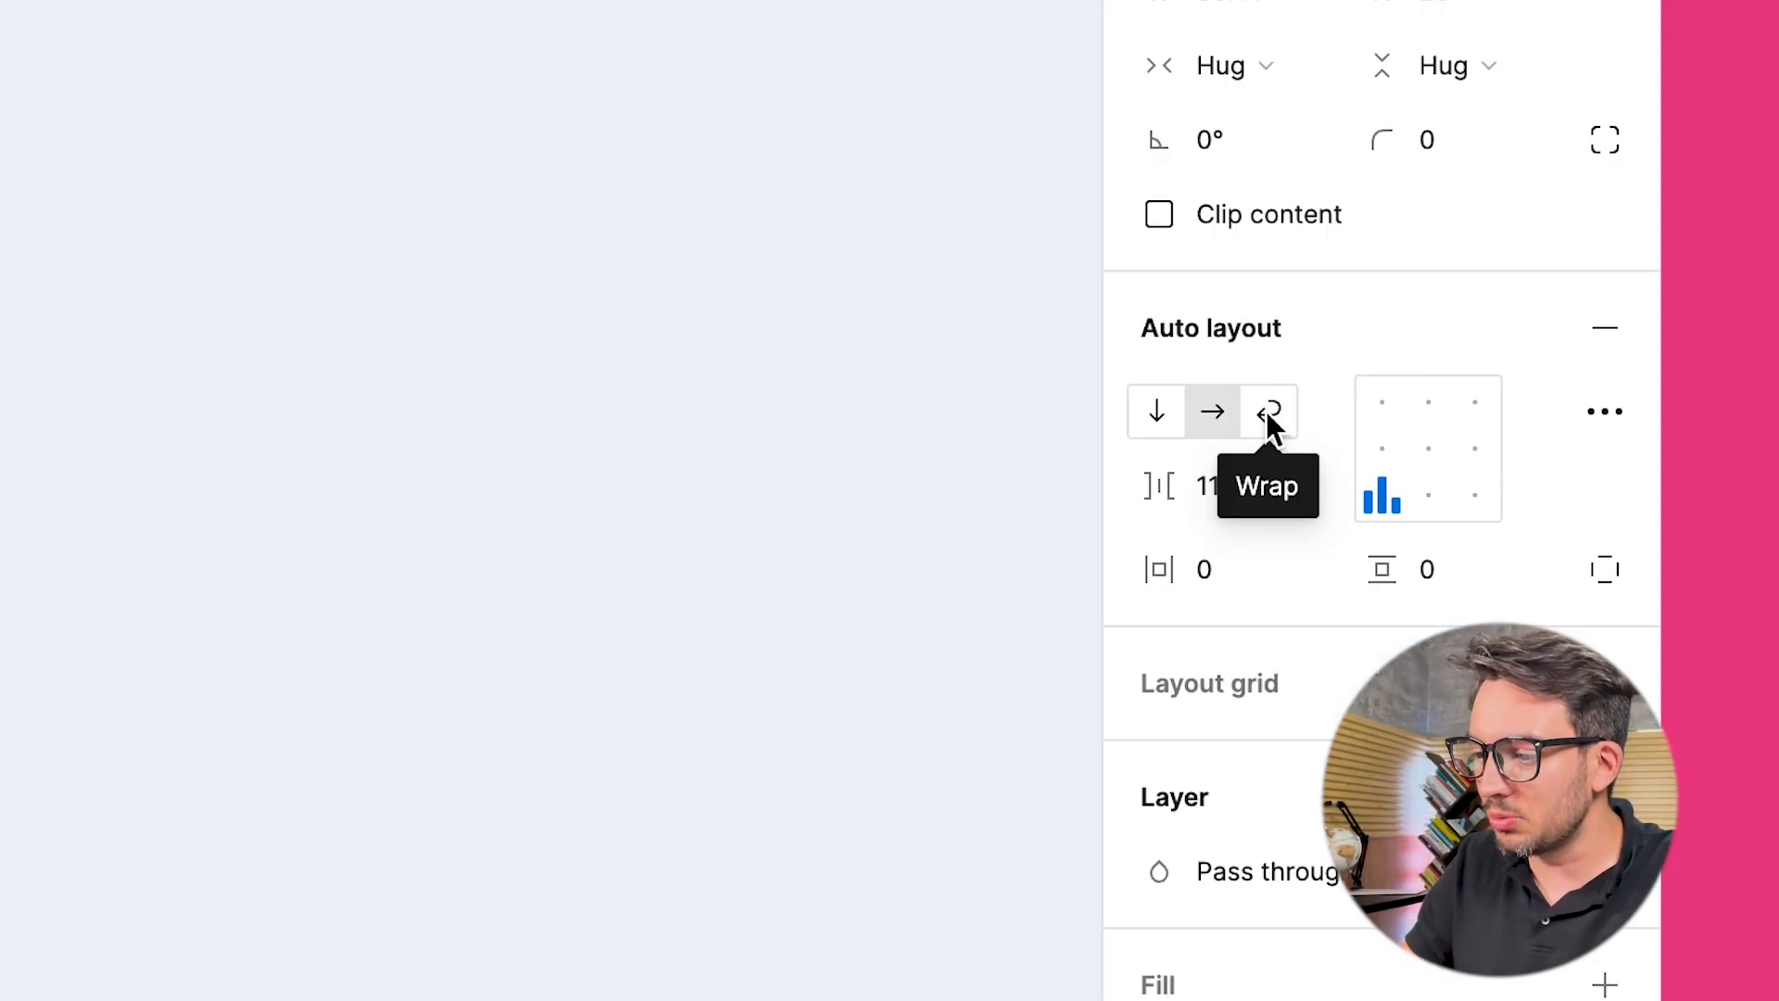
- Set the tag frame's auto layout to Wrap and narrow the frame to a width of 272
click(1267, 417)
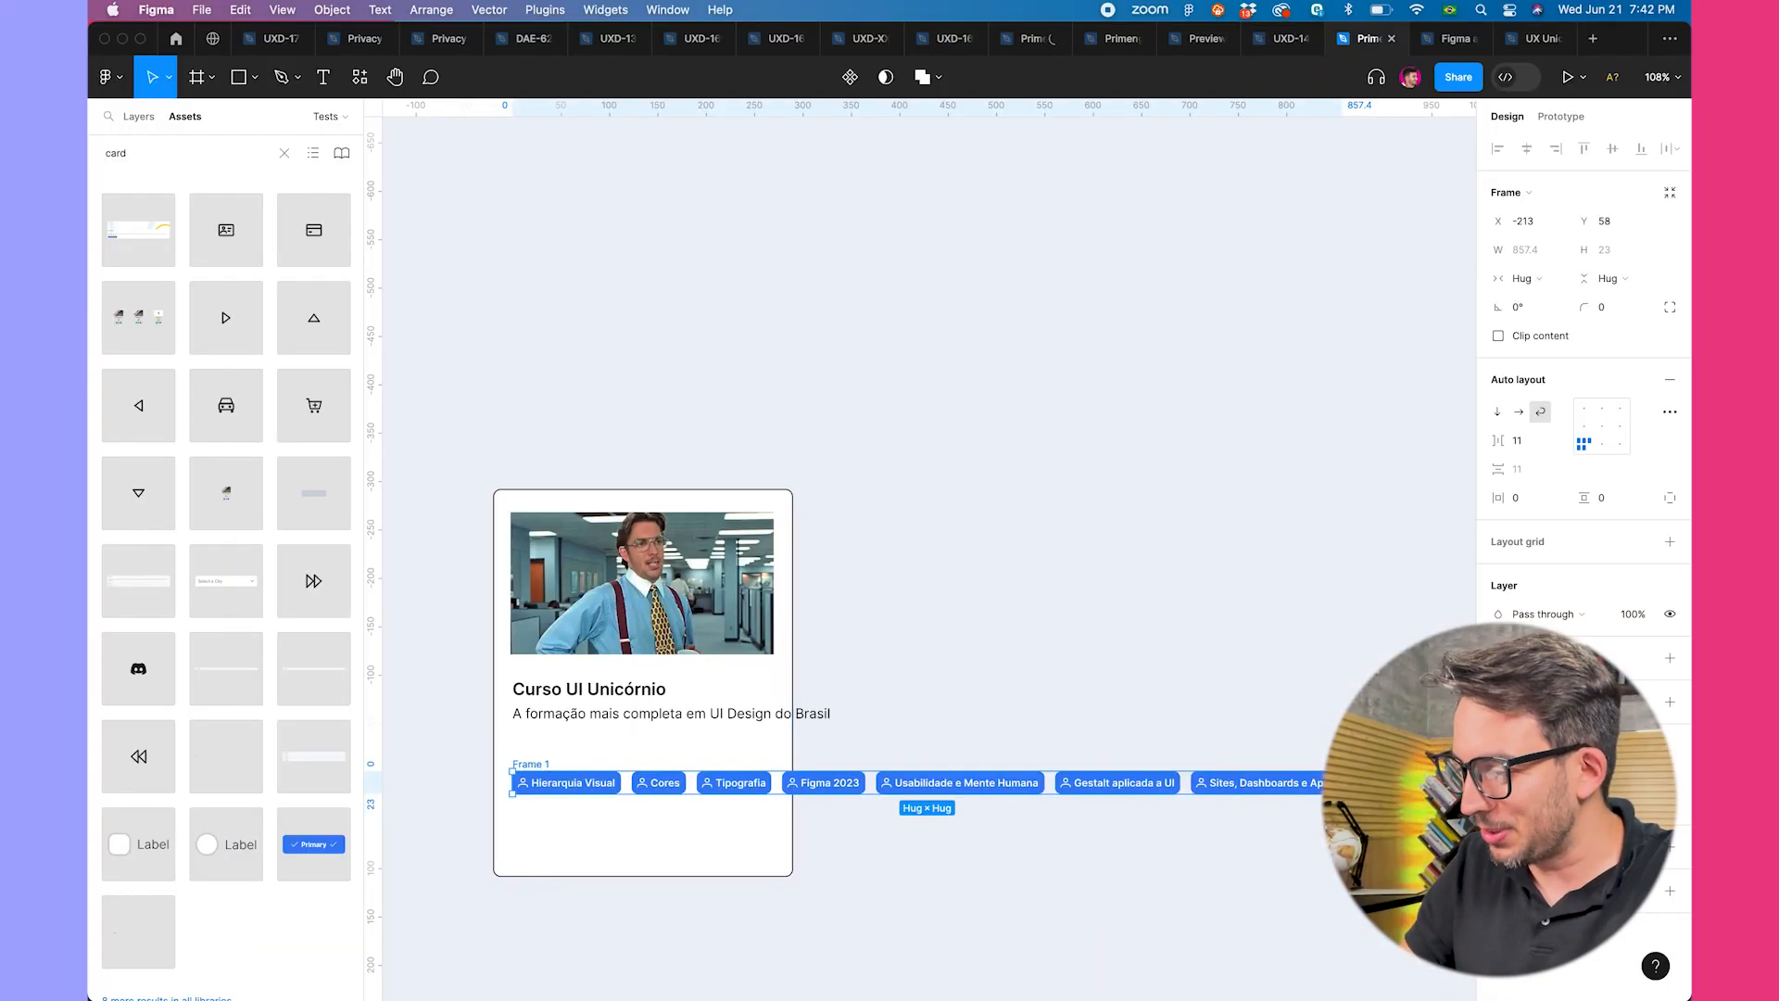
drag(1335, 781, 775, 784)
drag(757, 787, 781, 789)
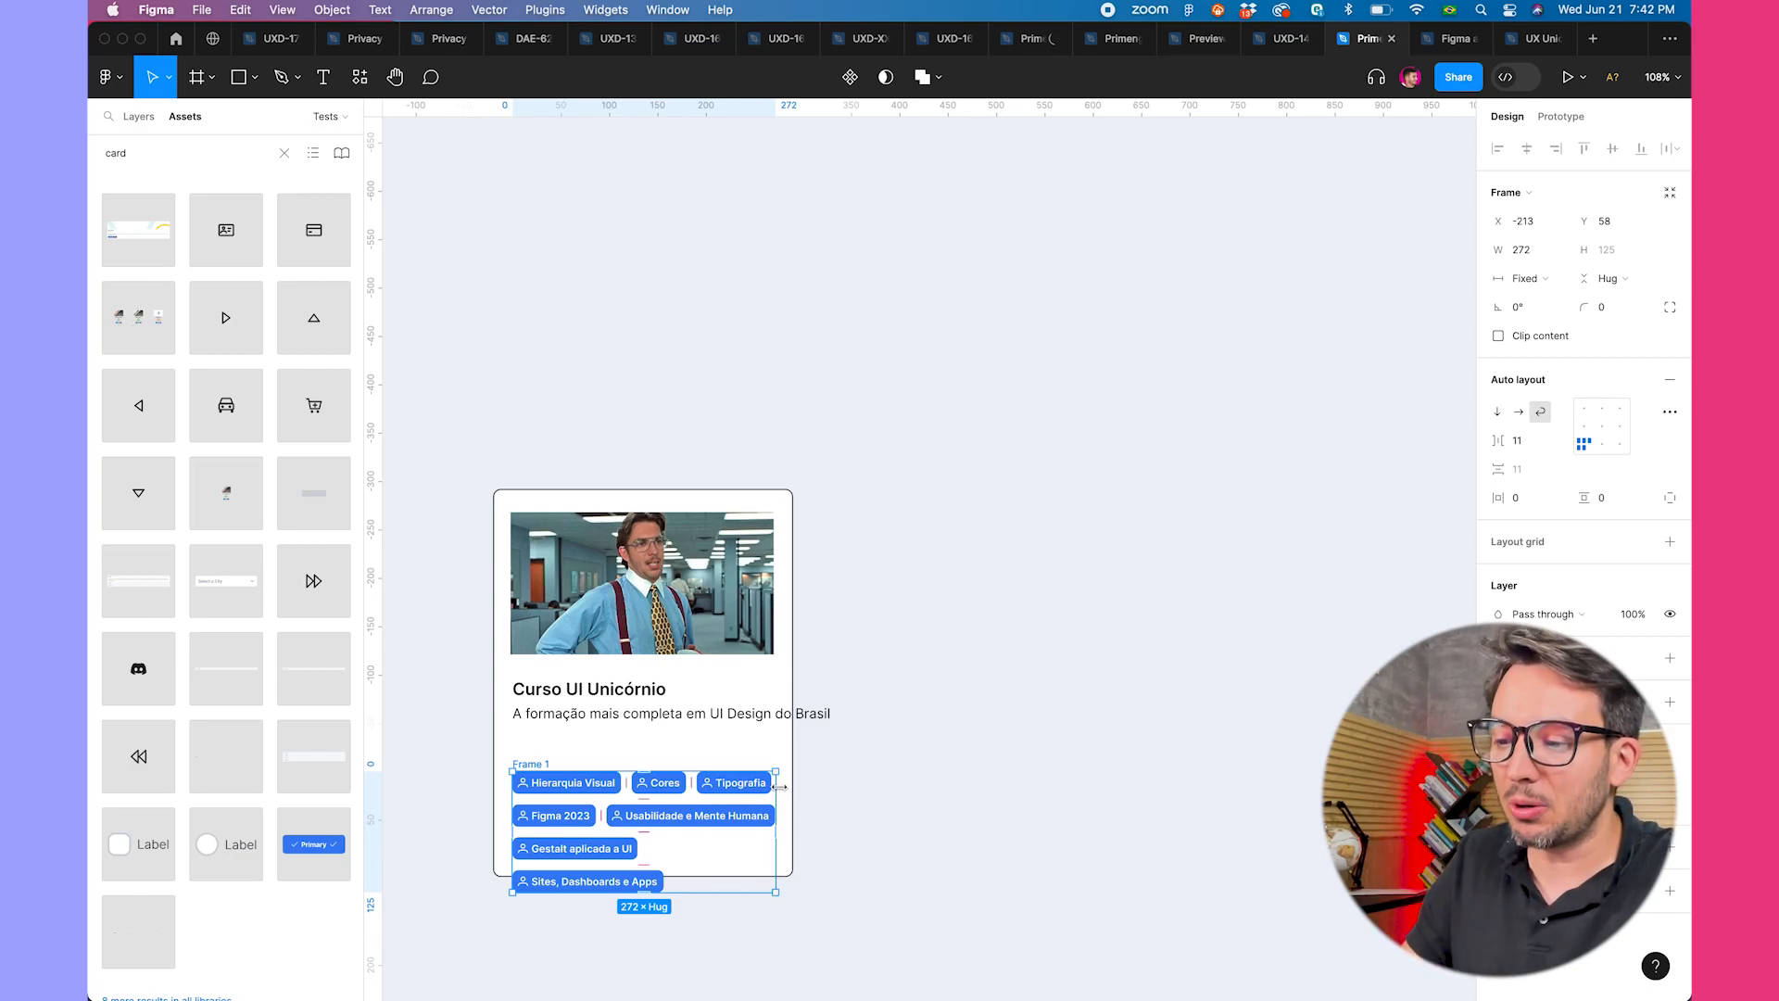
- Shift the description slightly down and move the tag frame up to Y 49, closer to the description
drag(556, 721, 556, 731)
click(571, 586)
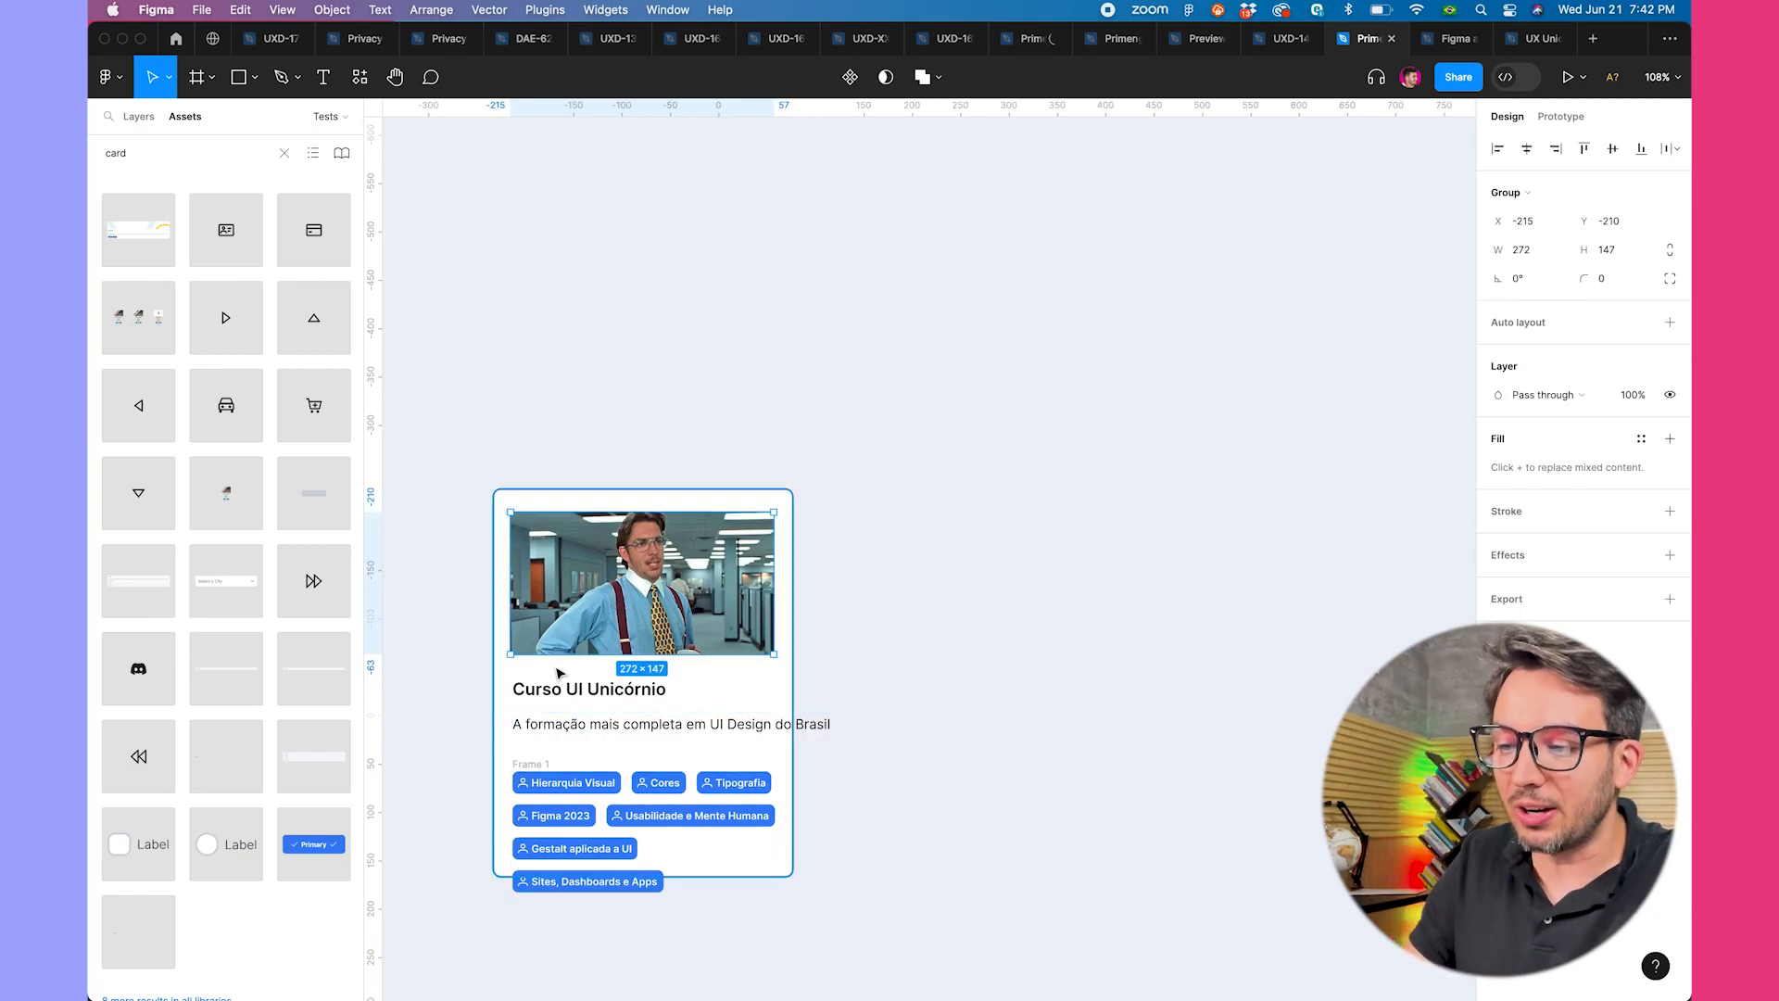
shift+click(551, 693)
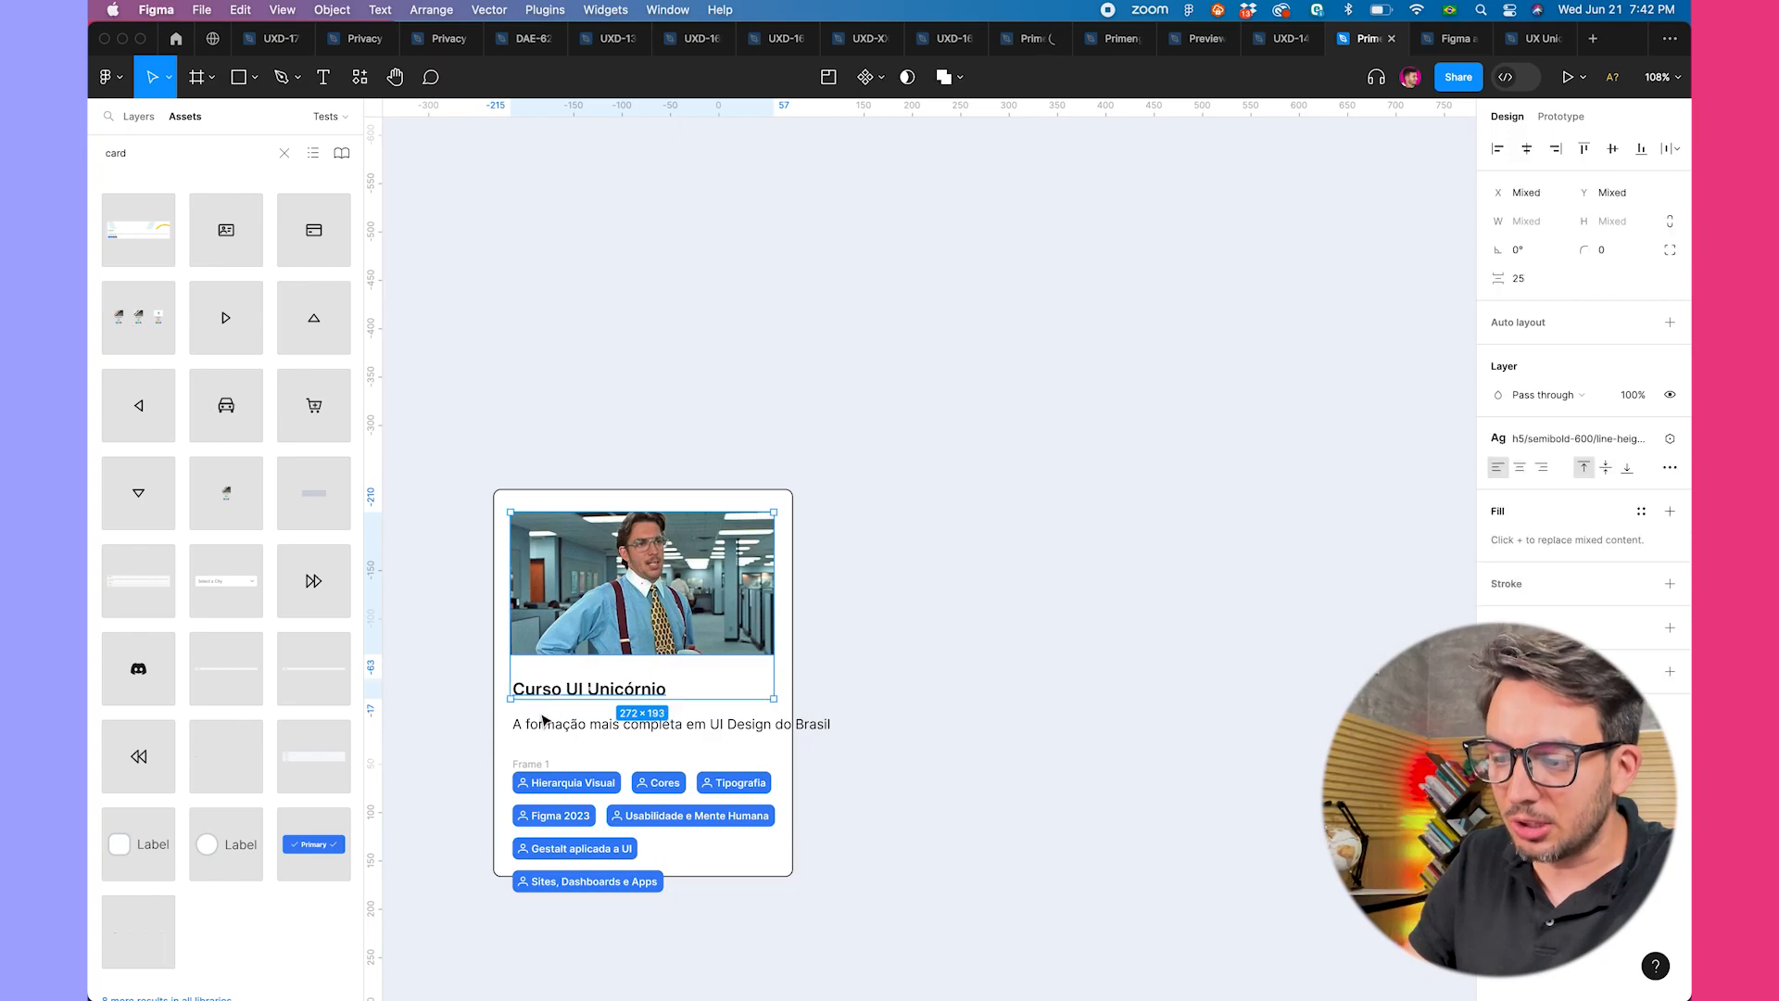
shift+click(543, 727)
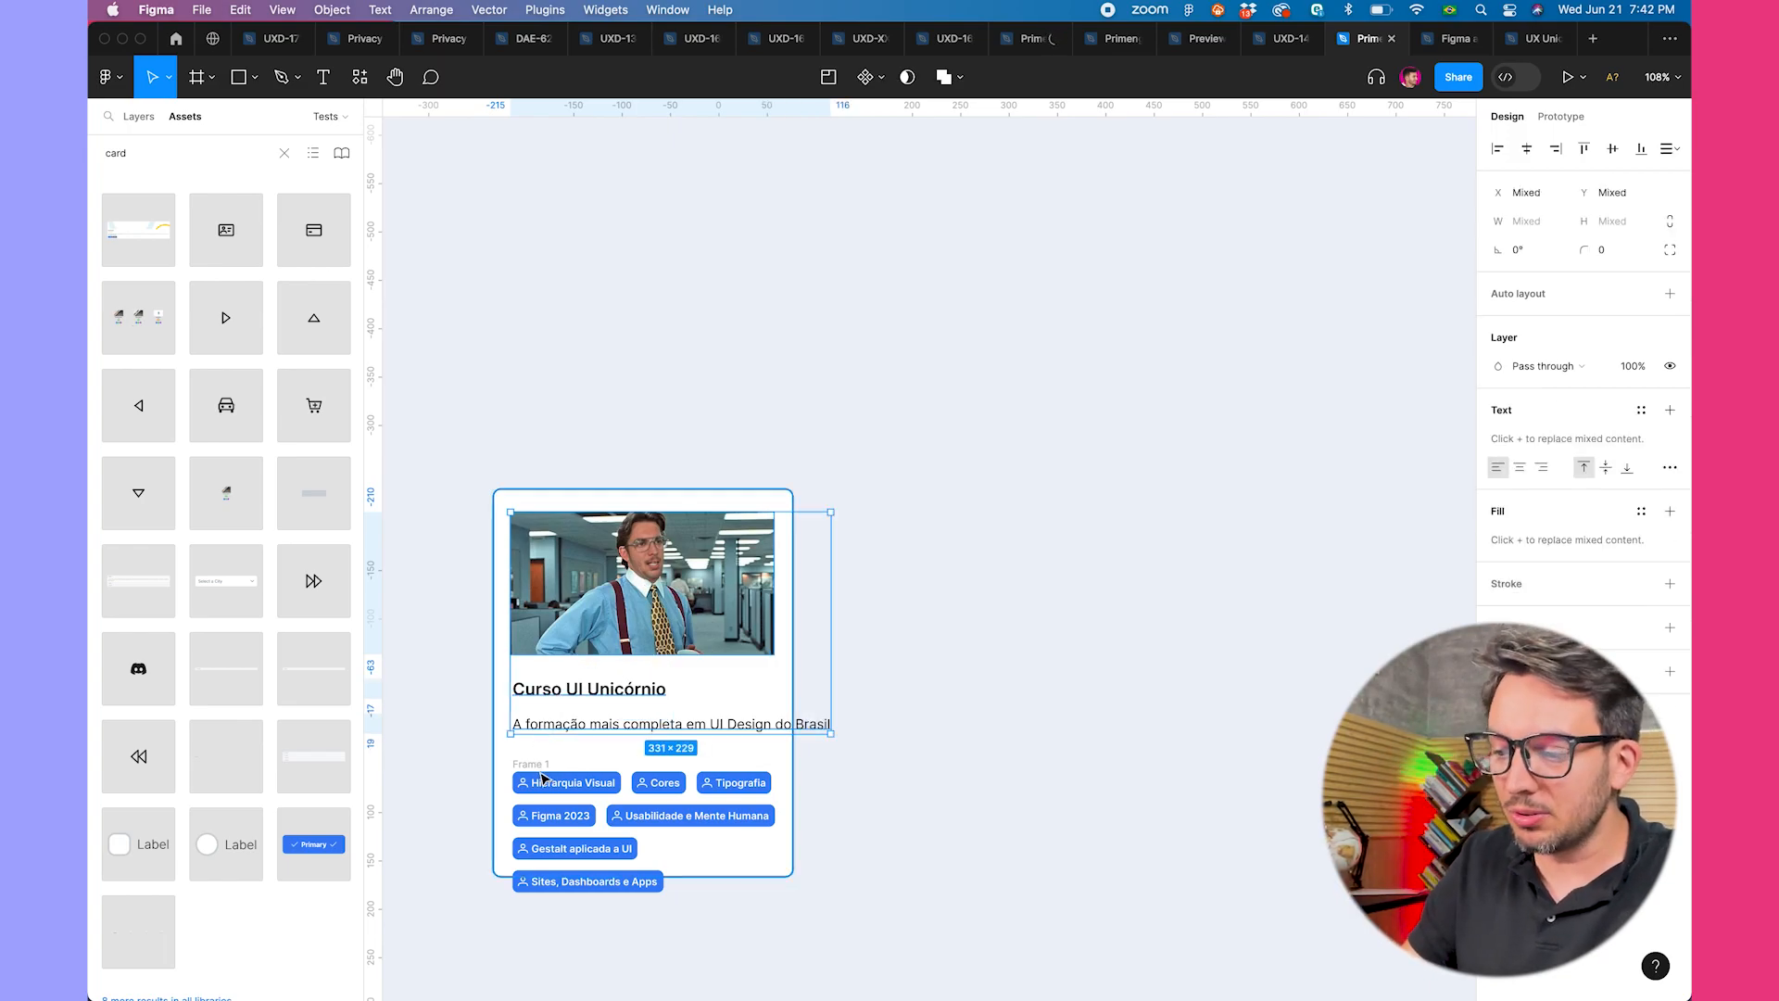
drag(532, 765, 532, 757)
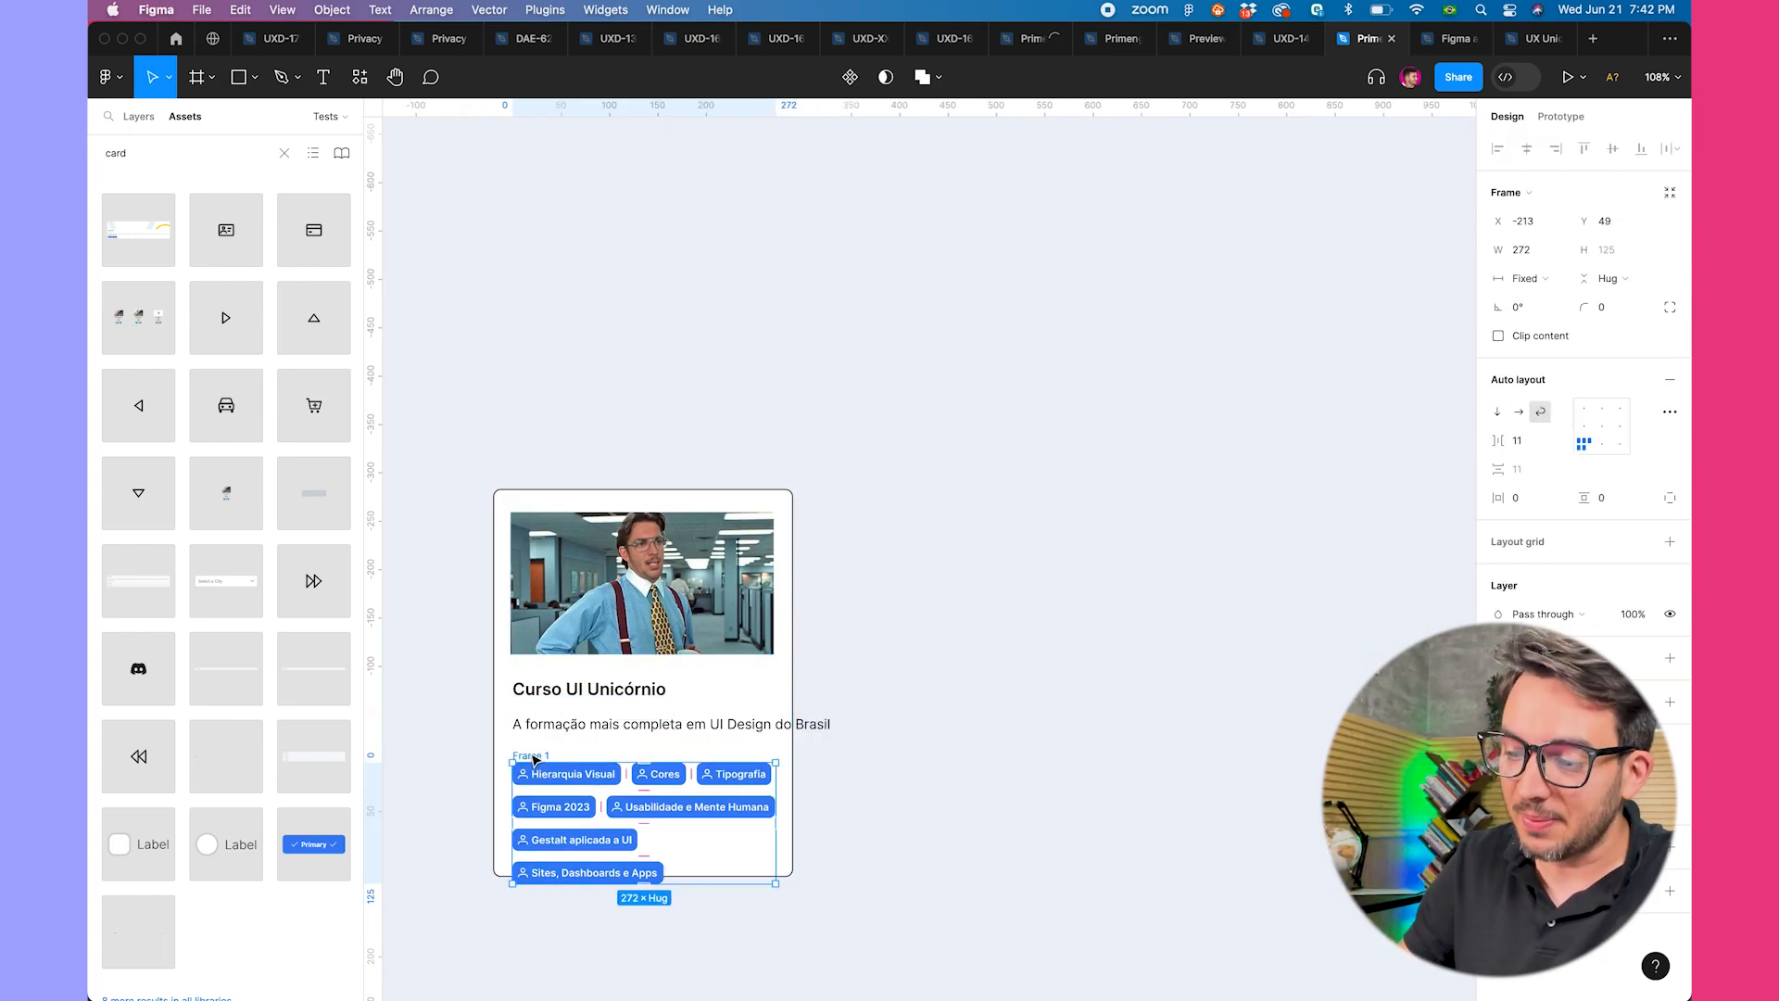
- Wrap the title, description and tag frame in a vertical auto layout and set the spacing between items to 8
shift+click(556, 697)
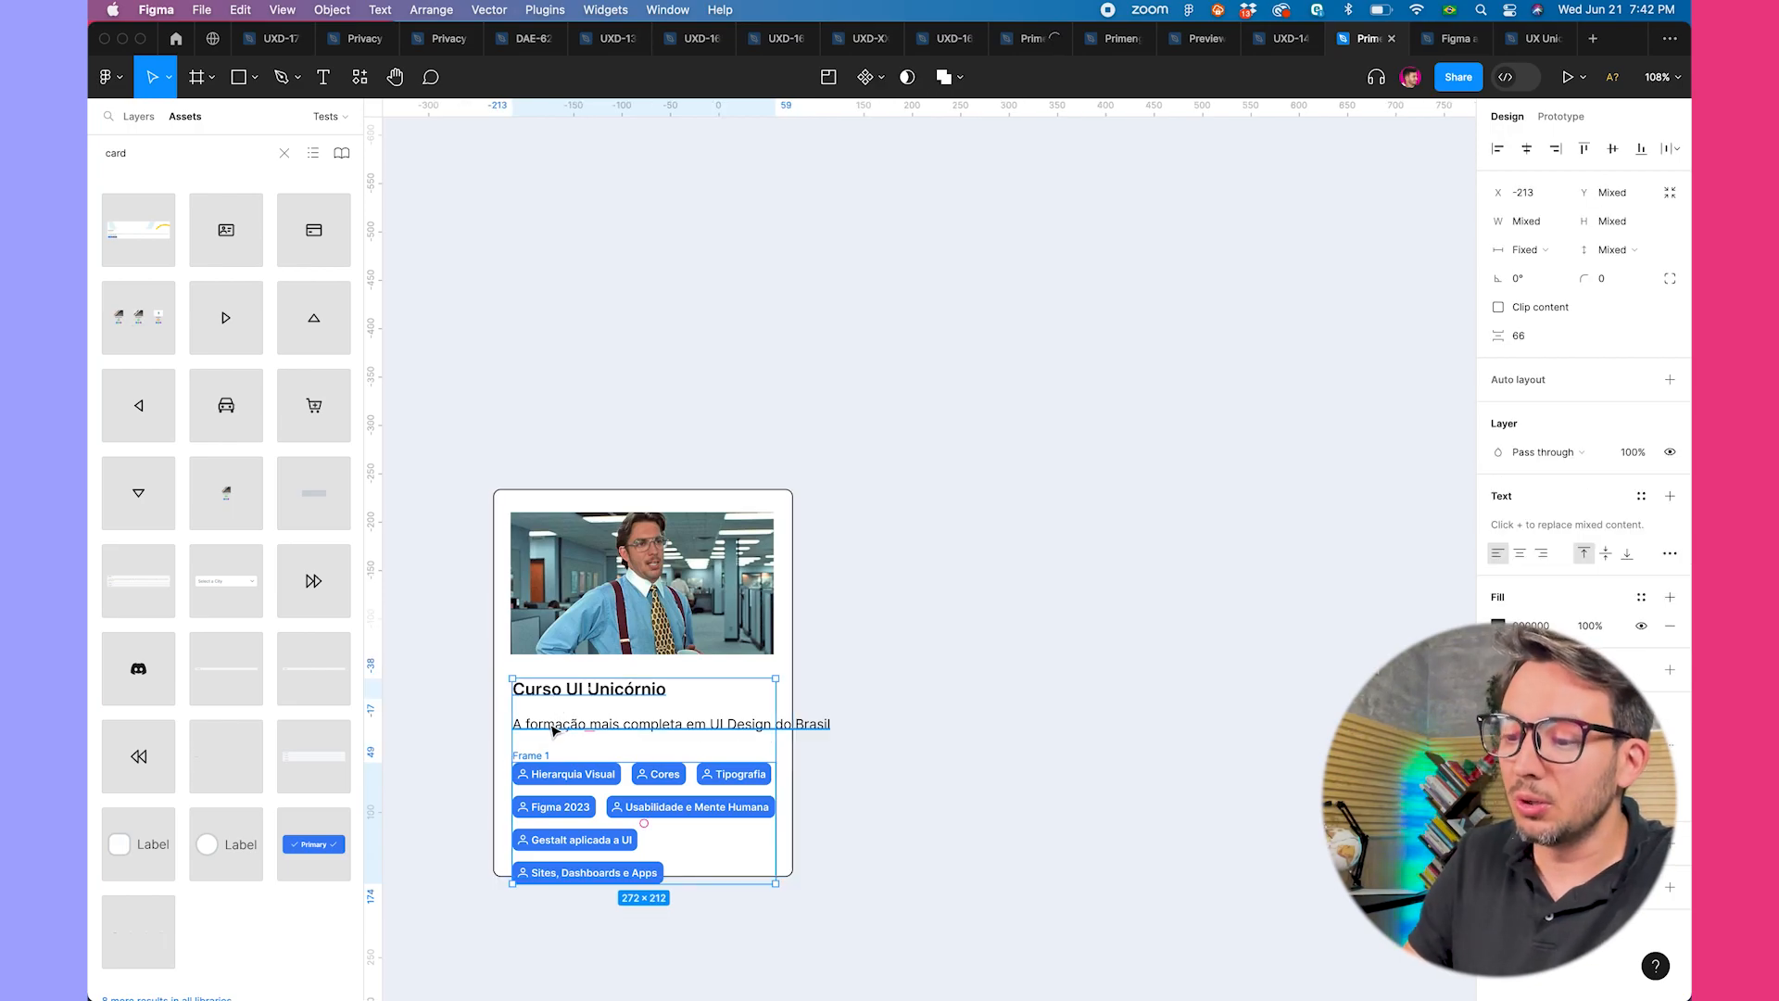
shift+click(553, 730)
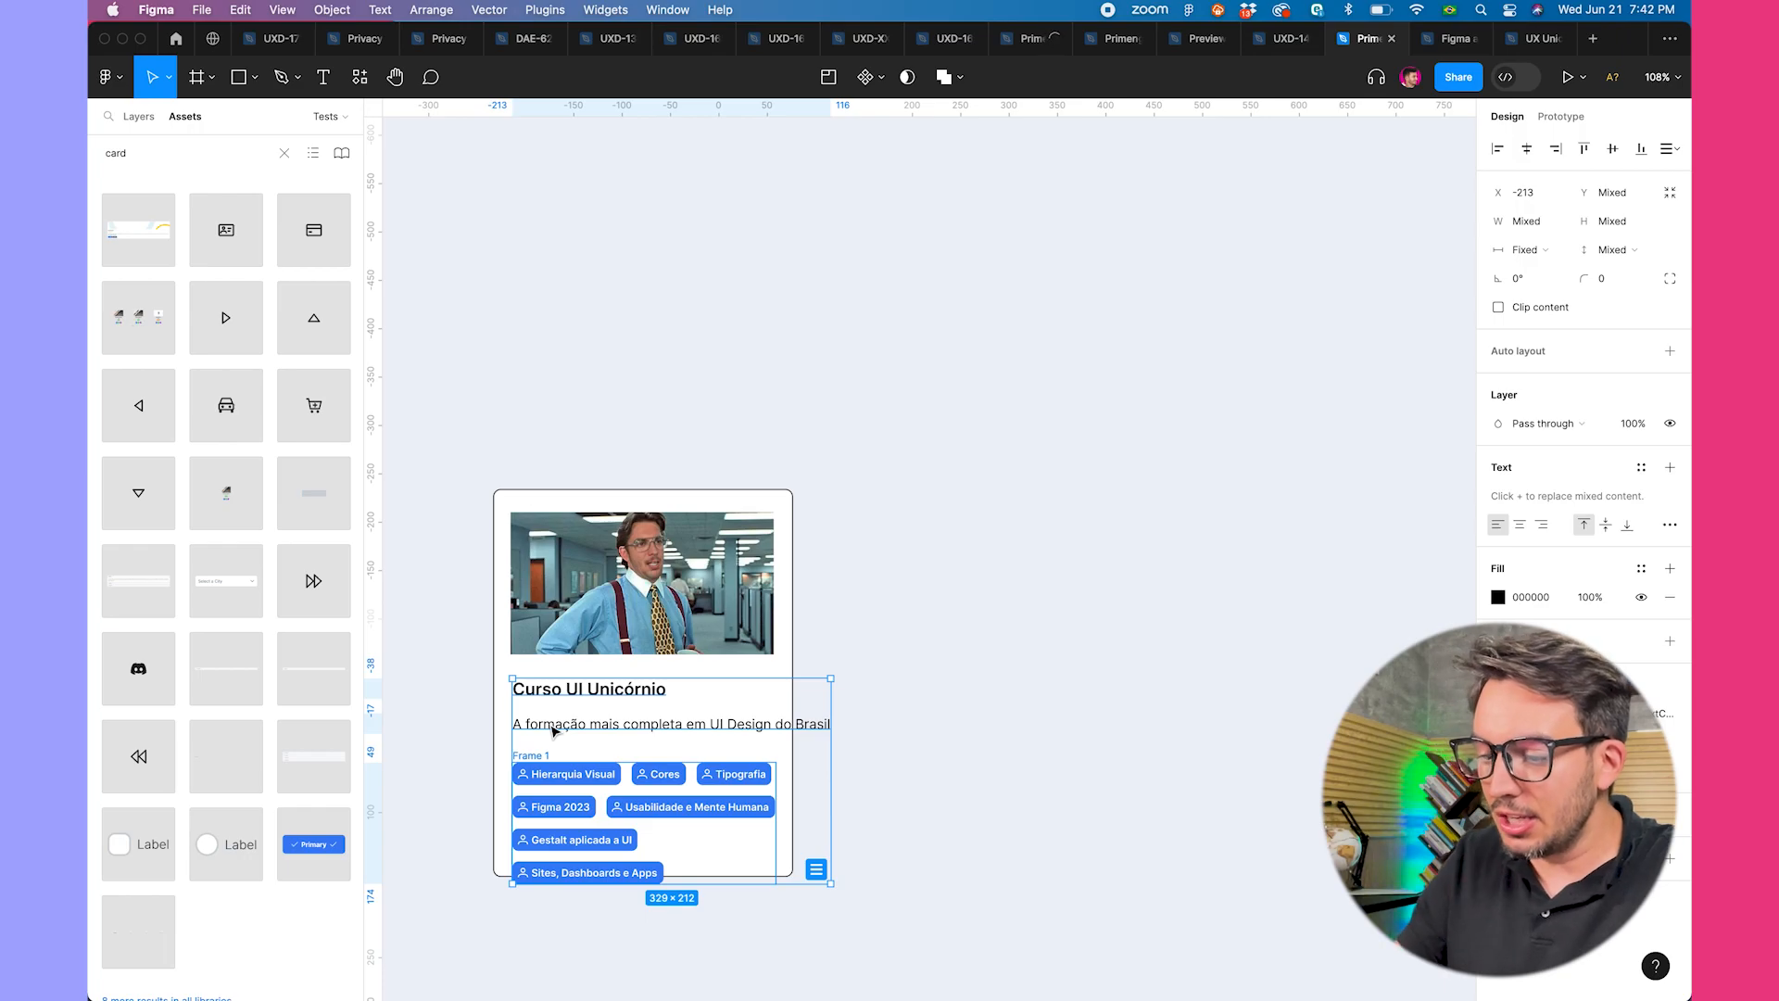
key(shift+a)
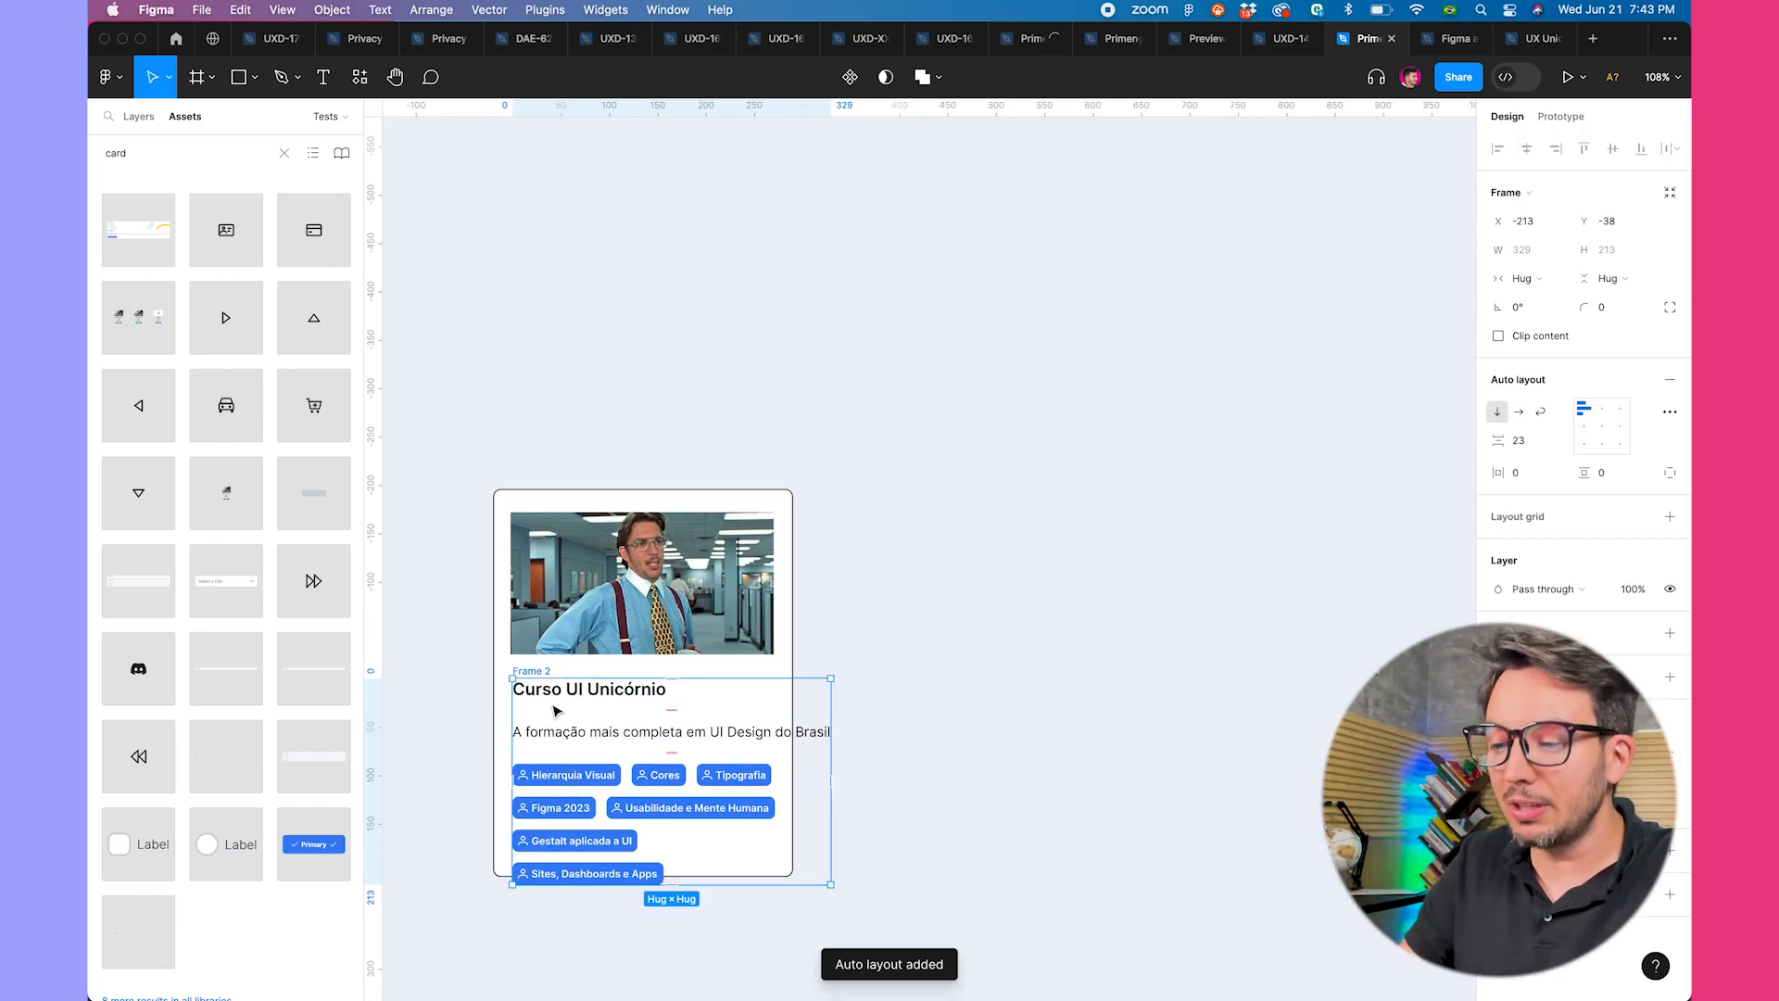
drag(671, 709, 674, 720)
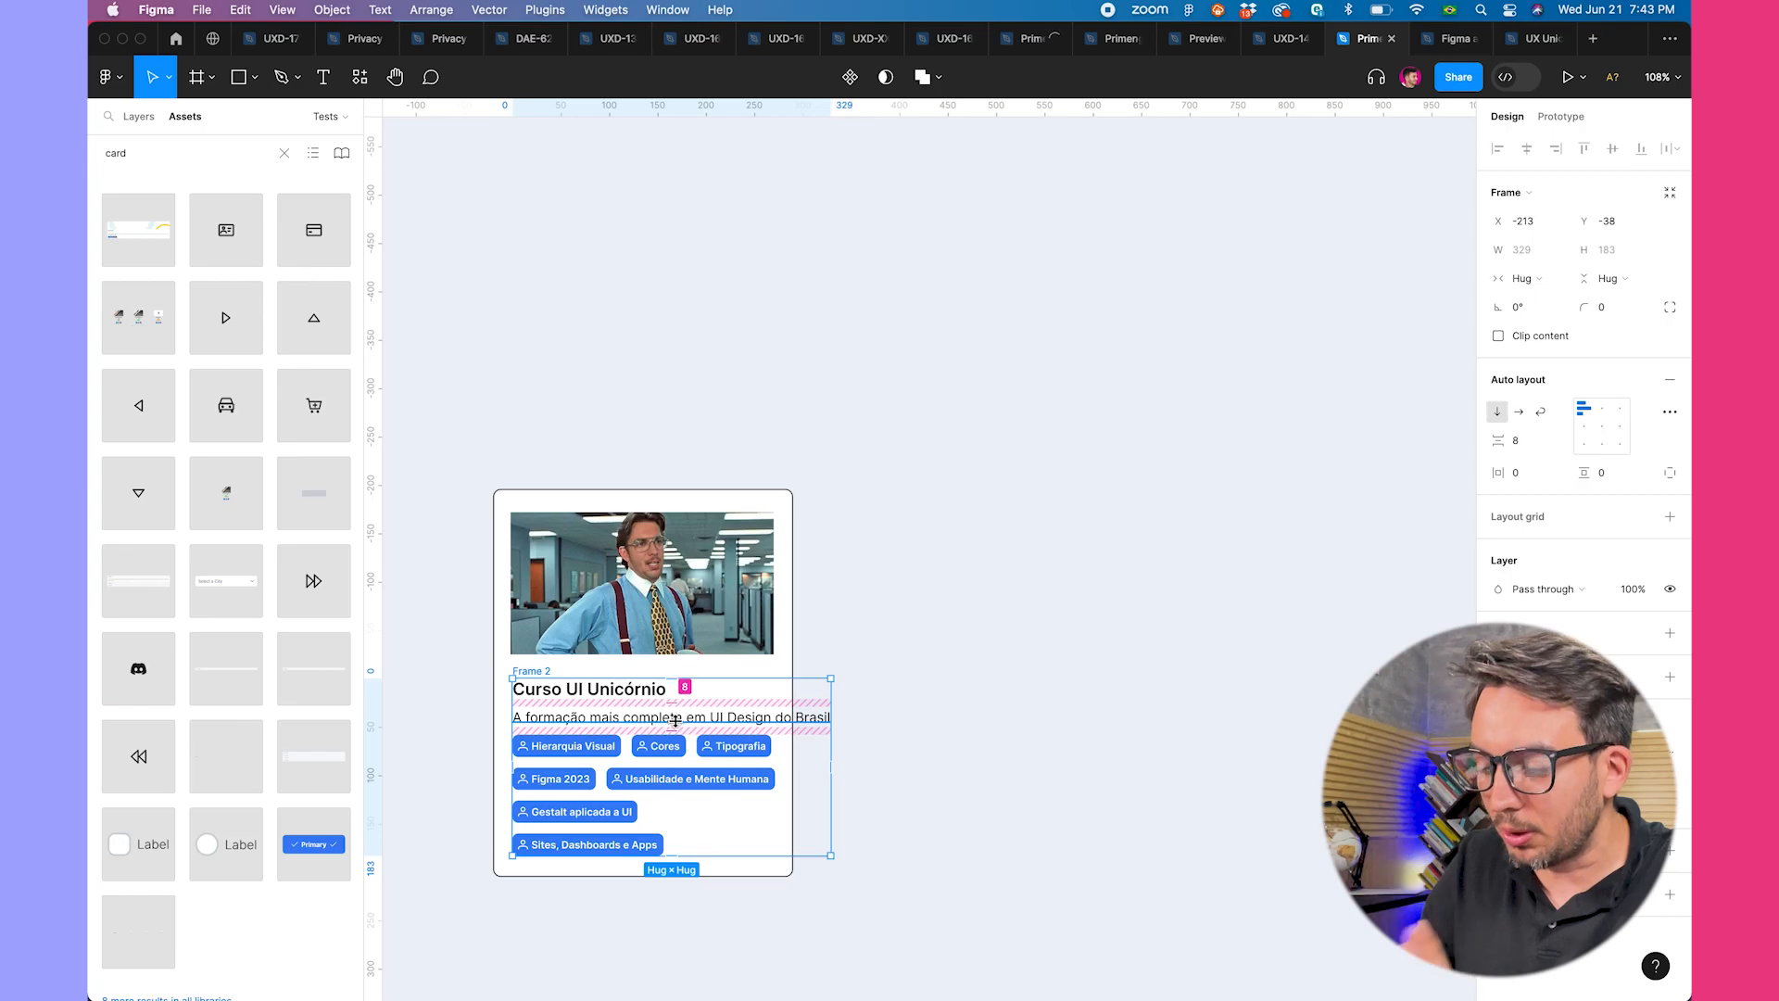
click(953, 738)
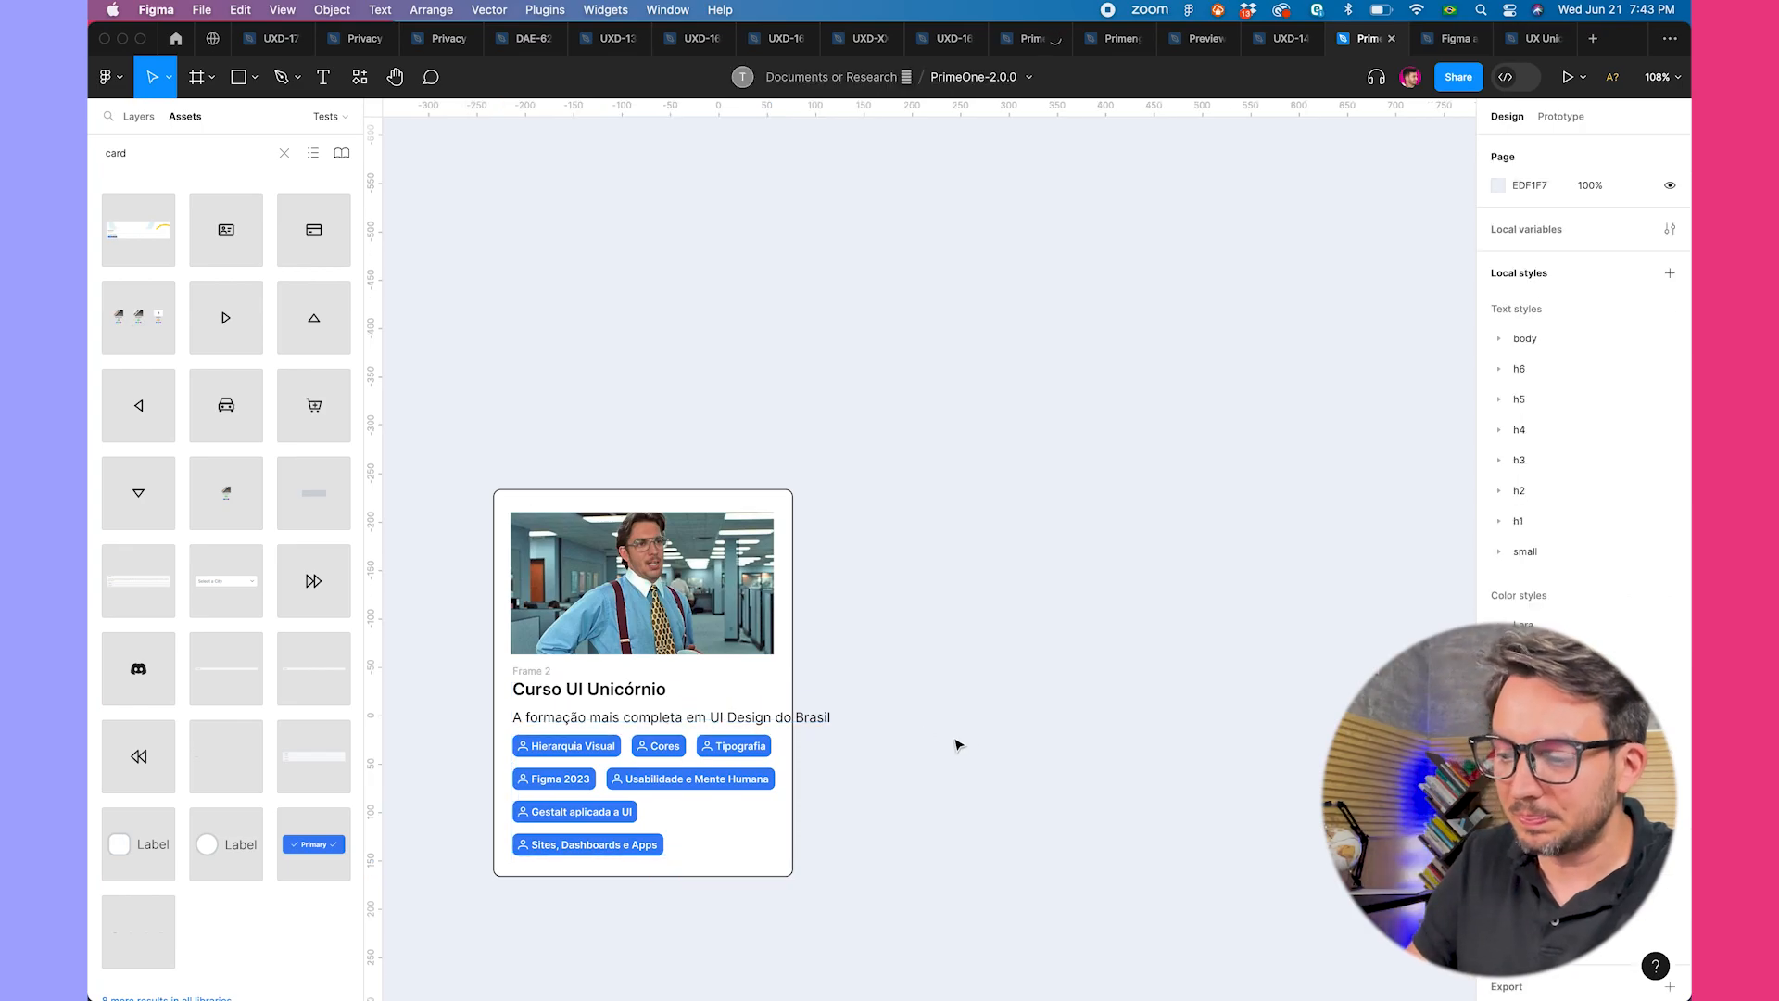
- Nest the title and description in their own vertical auto layout with a spacing of 8
click(603, 718)
shift+click(602, 704)
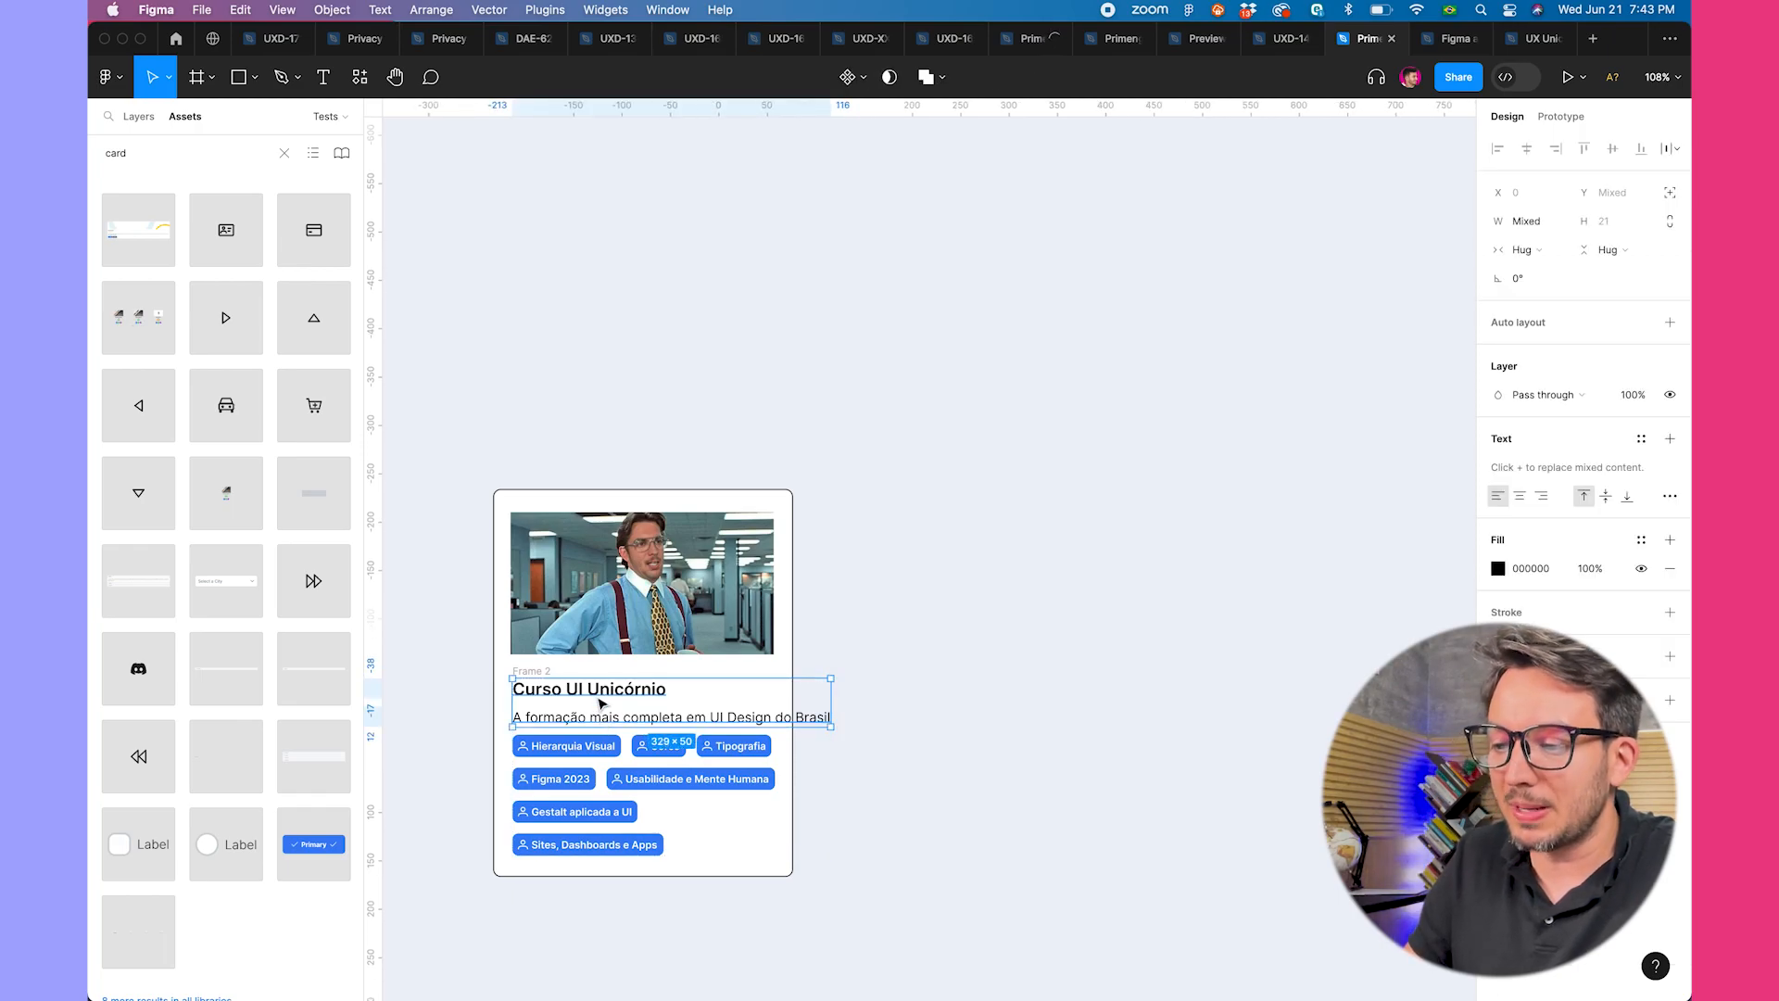
key(shift+a)
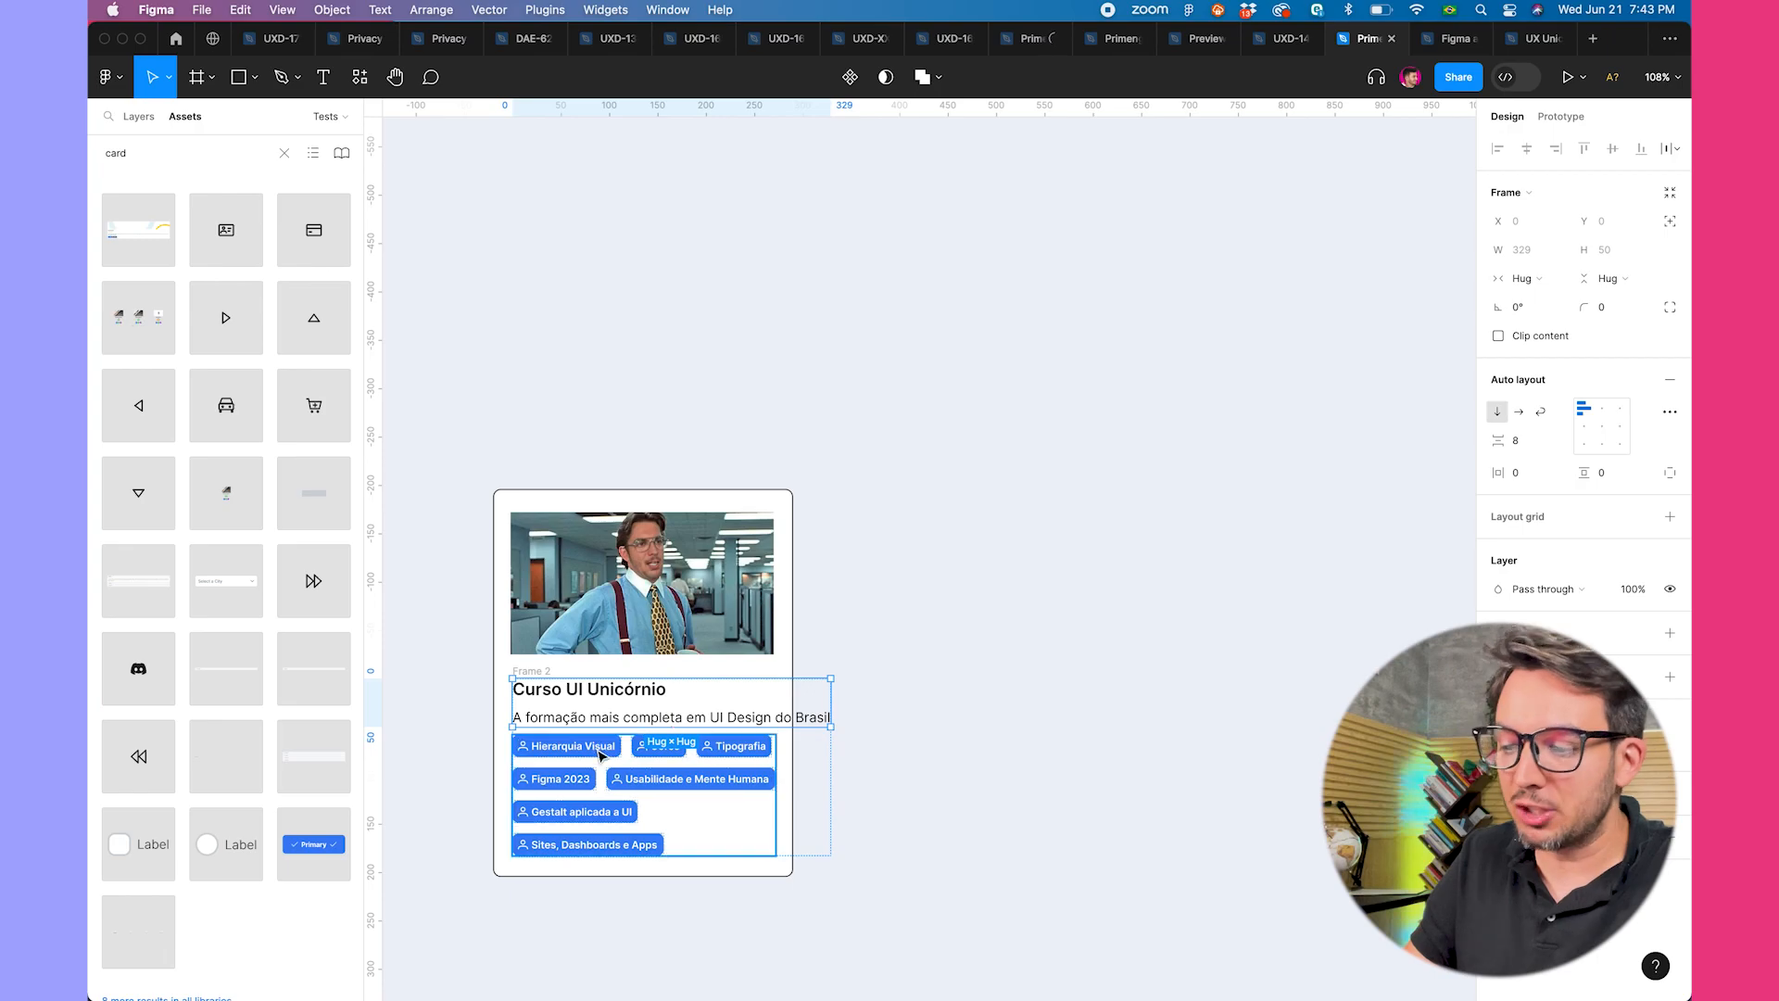
- Set the vertical spacing between the title-and-description block and the tag frame to 16
click(852, 773)
click(718, 760)
shift+click(719, 693)
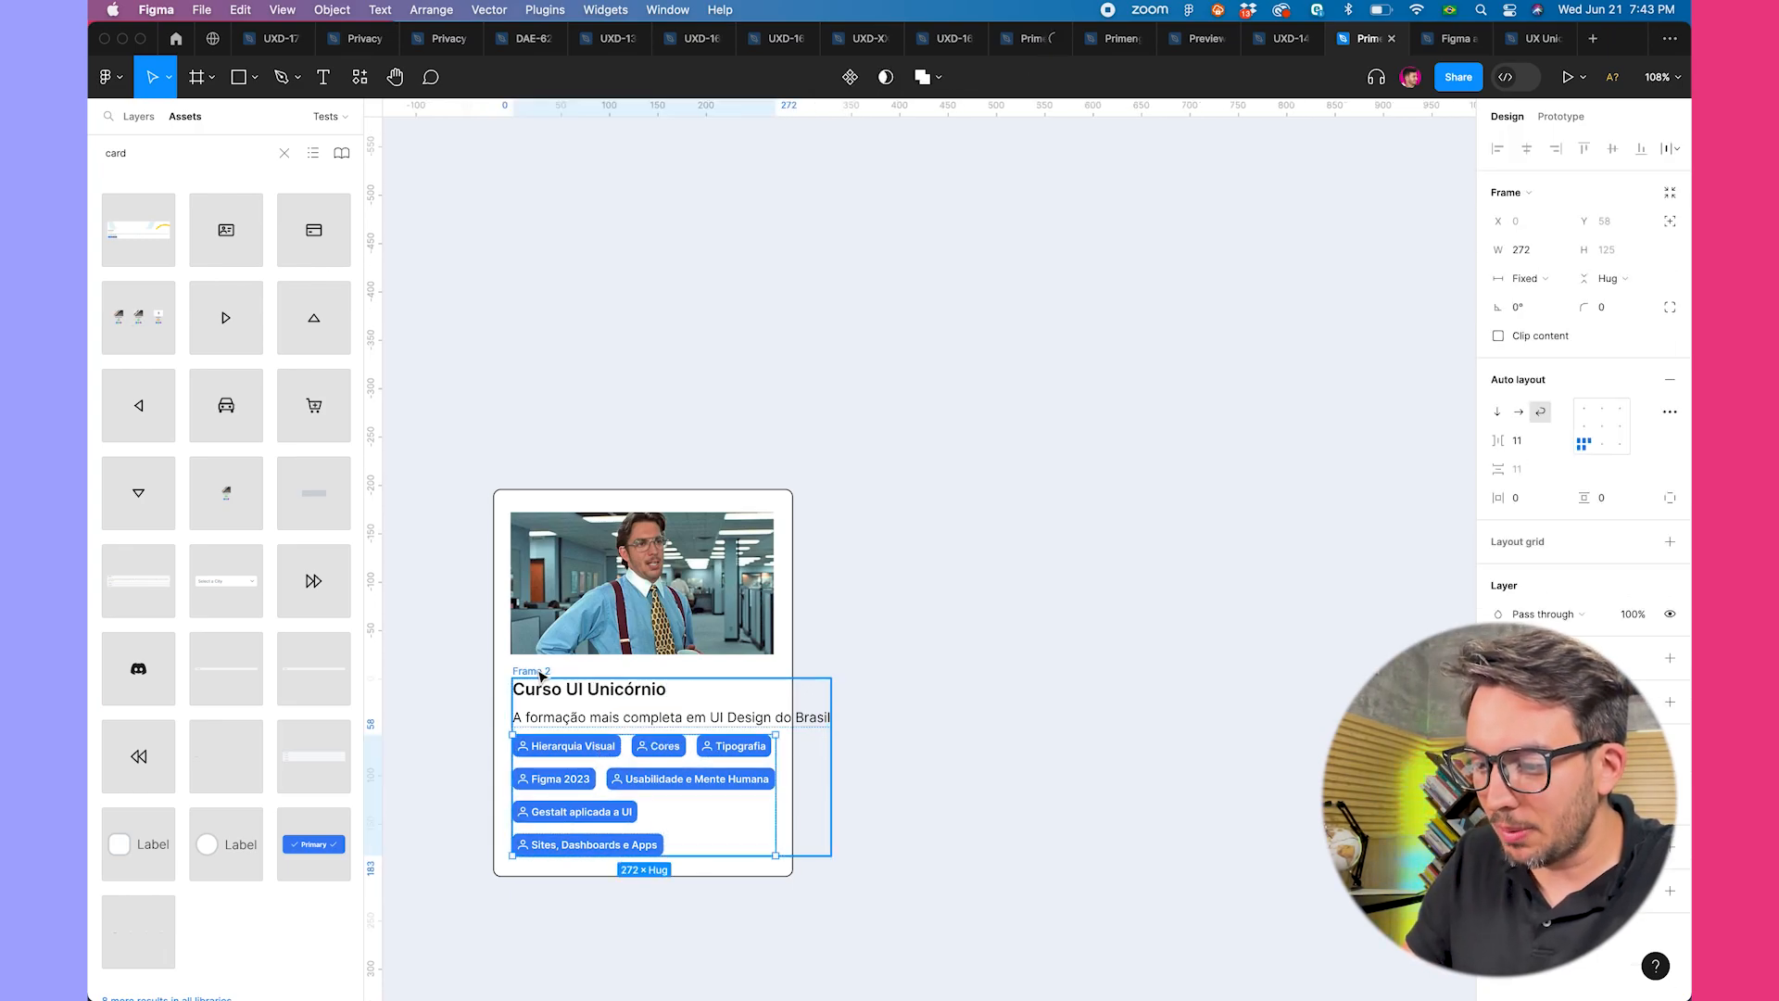
key(shift+a)
drag(667, 729, 671, 734)
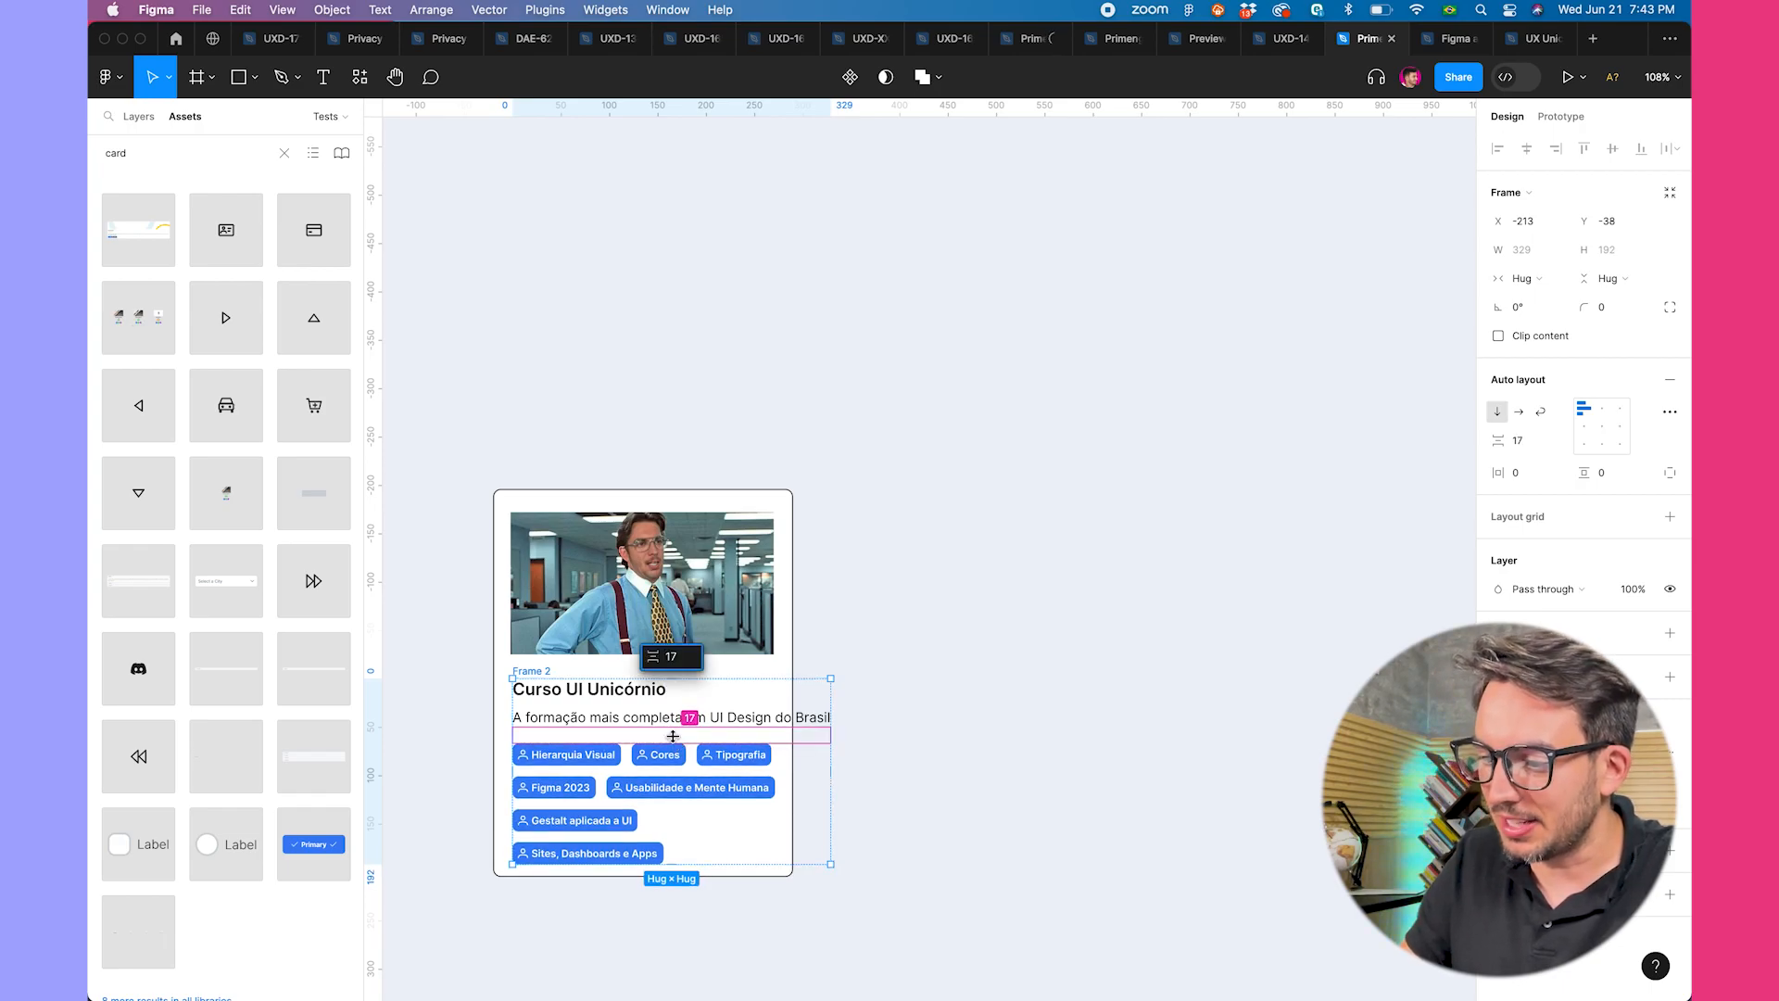
click(927, 701)
click(561, 684)
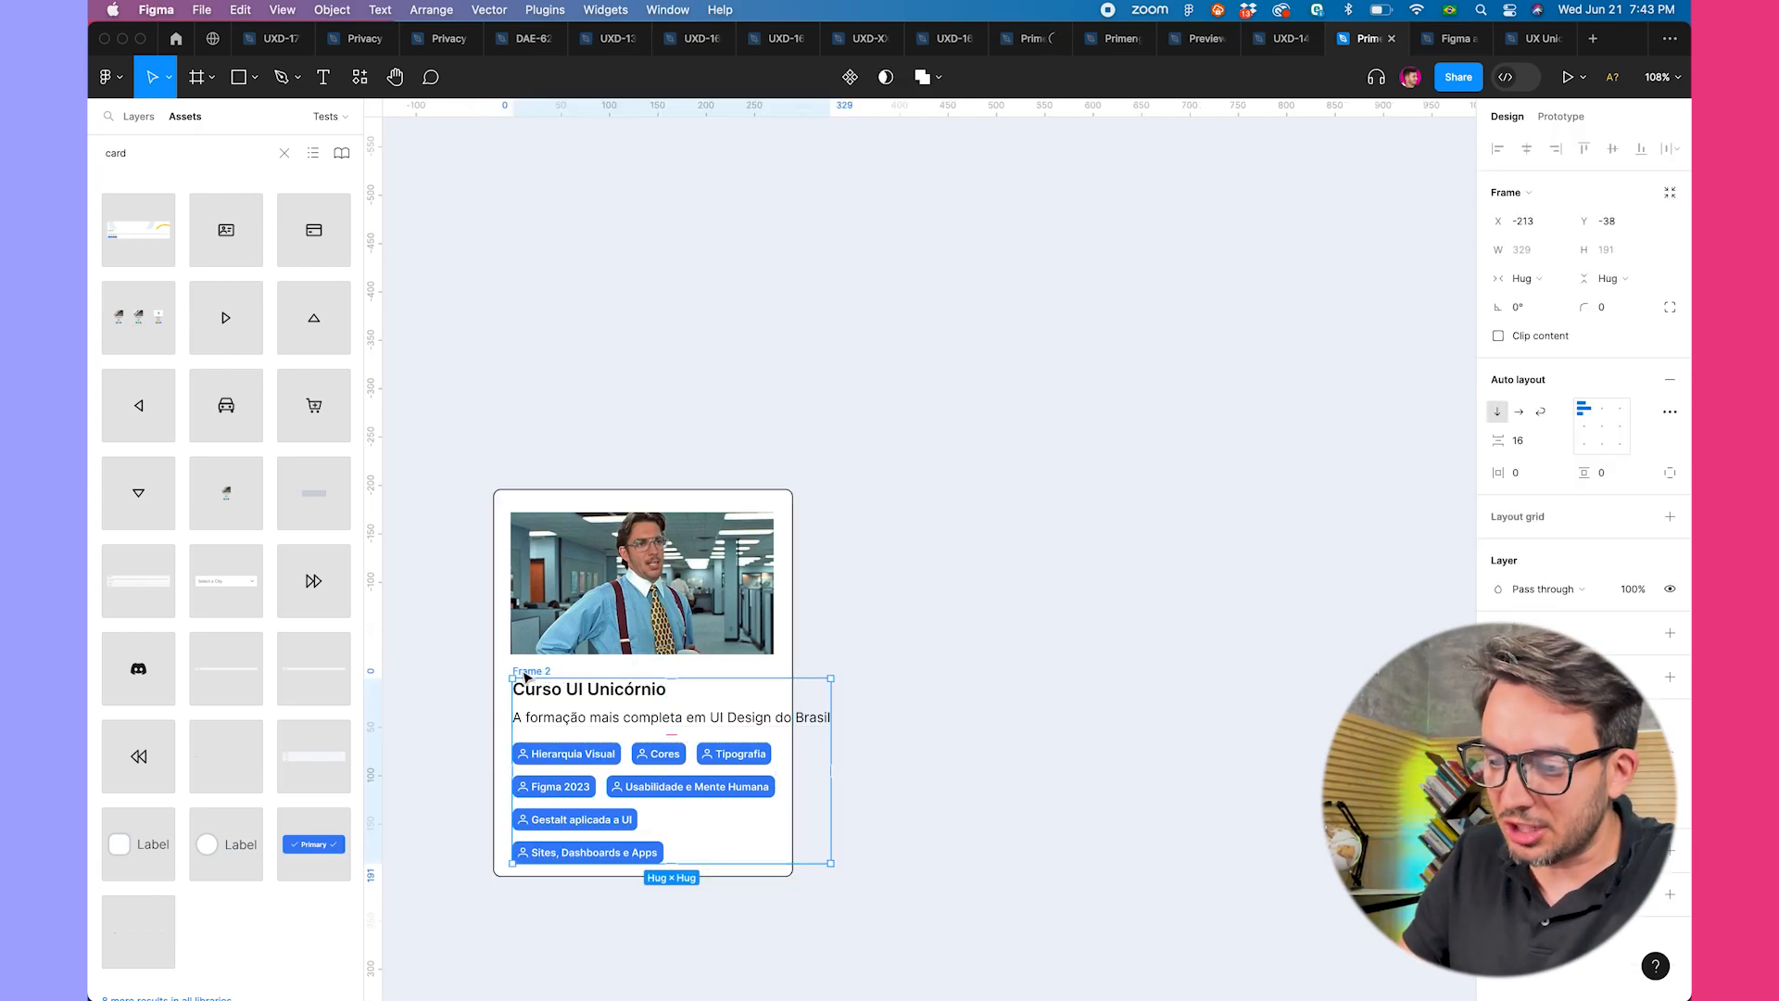
- Align the text-and-tags frame with the photo's left edge, 24 below it, and wrap both in a vertical auto layout
drag(534, 690, 544, 613)
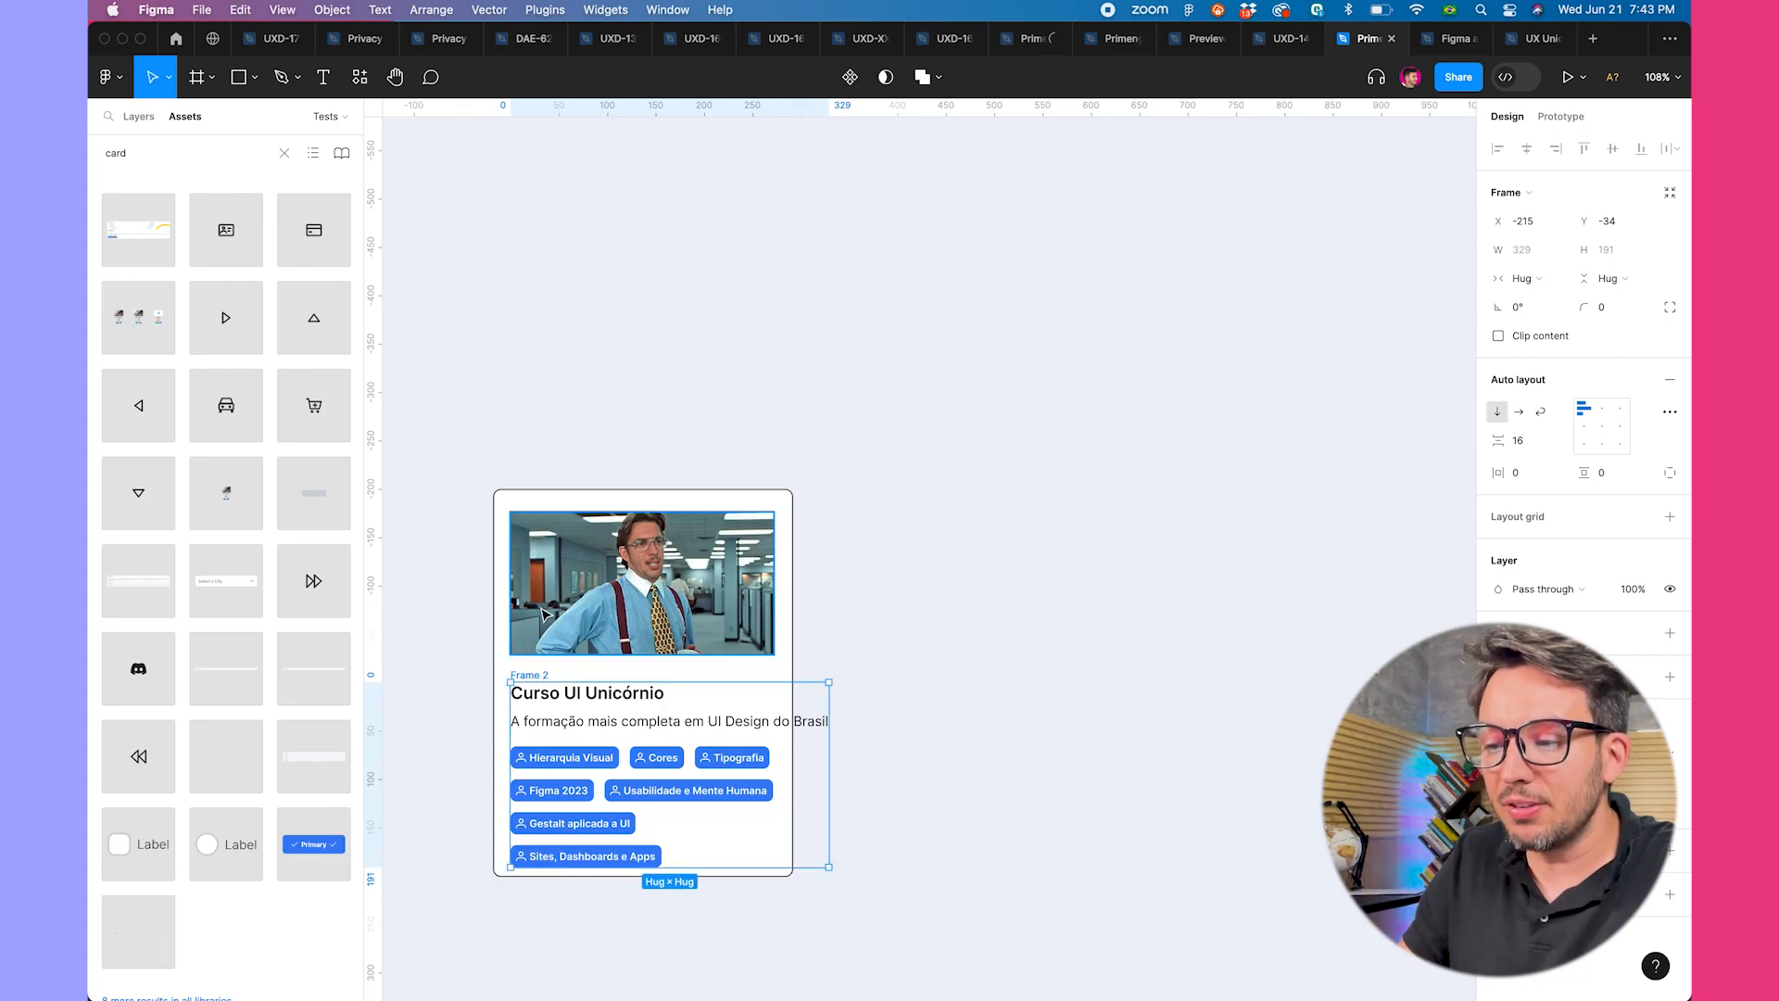
drag(534, 675, 534, 669)
shift+click(553, 602)
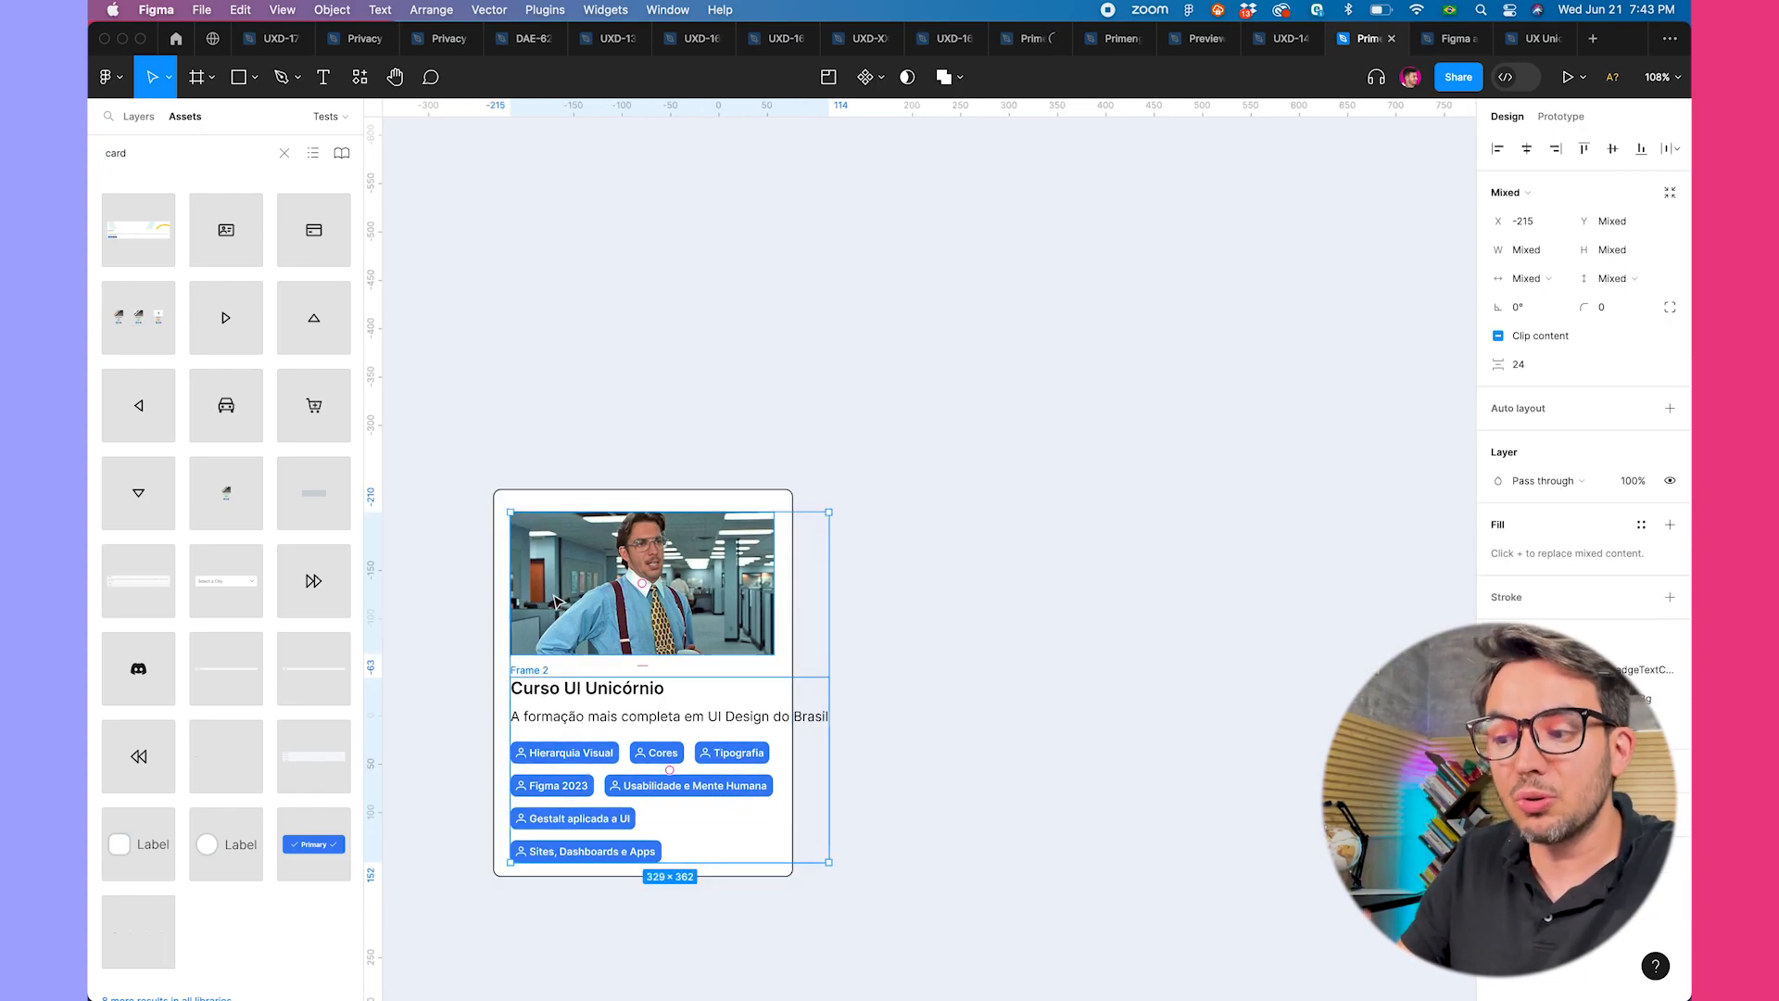
key(shift+a)
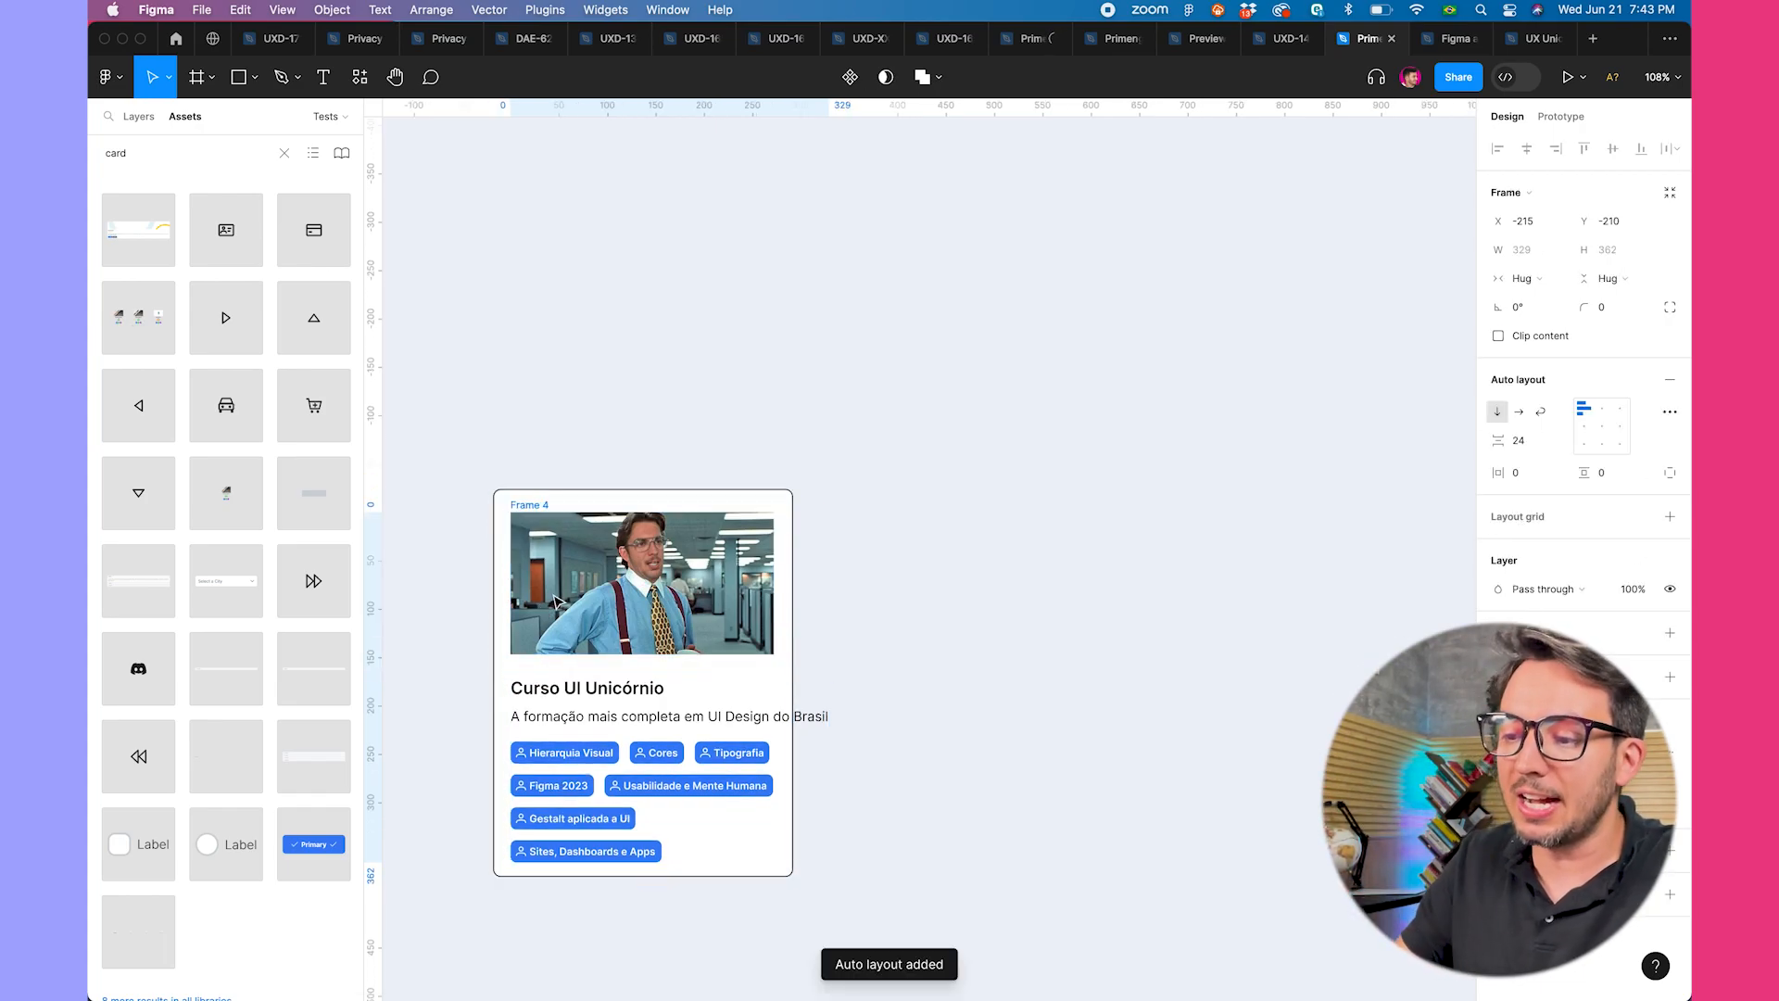
mouse_move(657, 665)
mouse_down()
mouse_move(657, 681)
mouse_move(672, 667)
mouse_up()
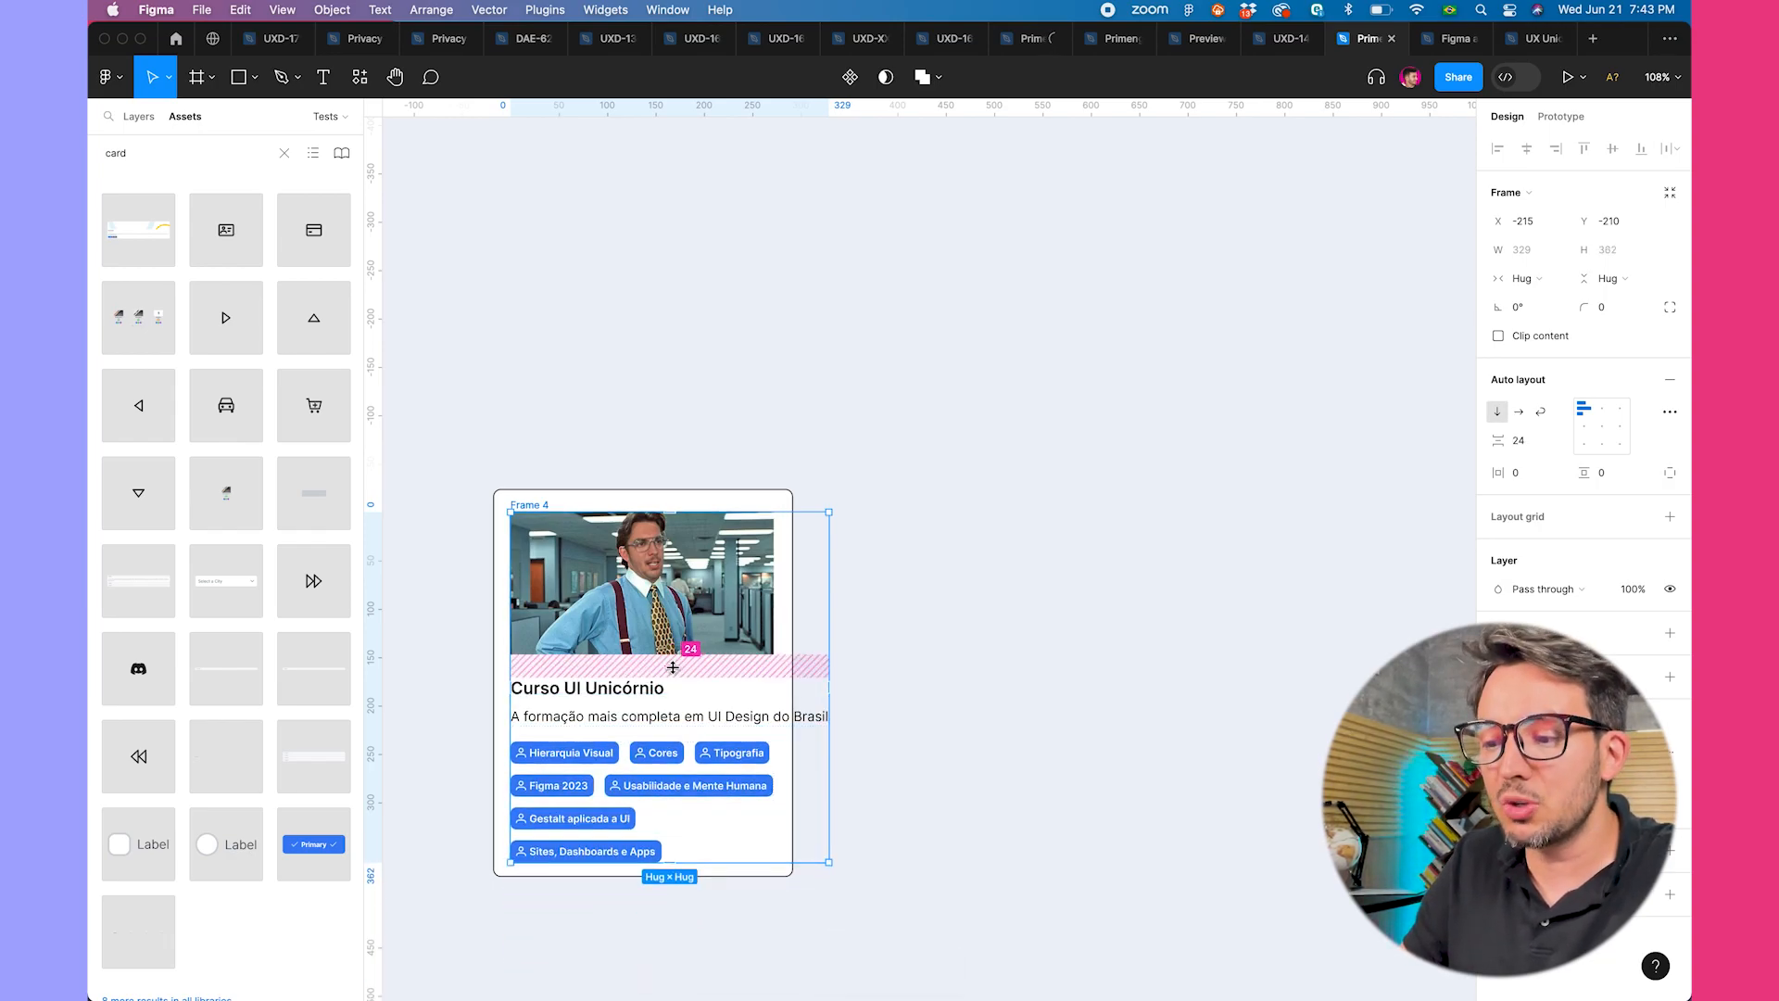
click(611, 701)
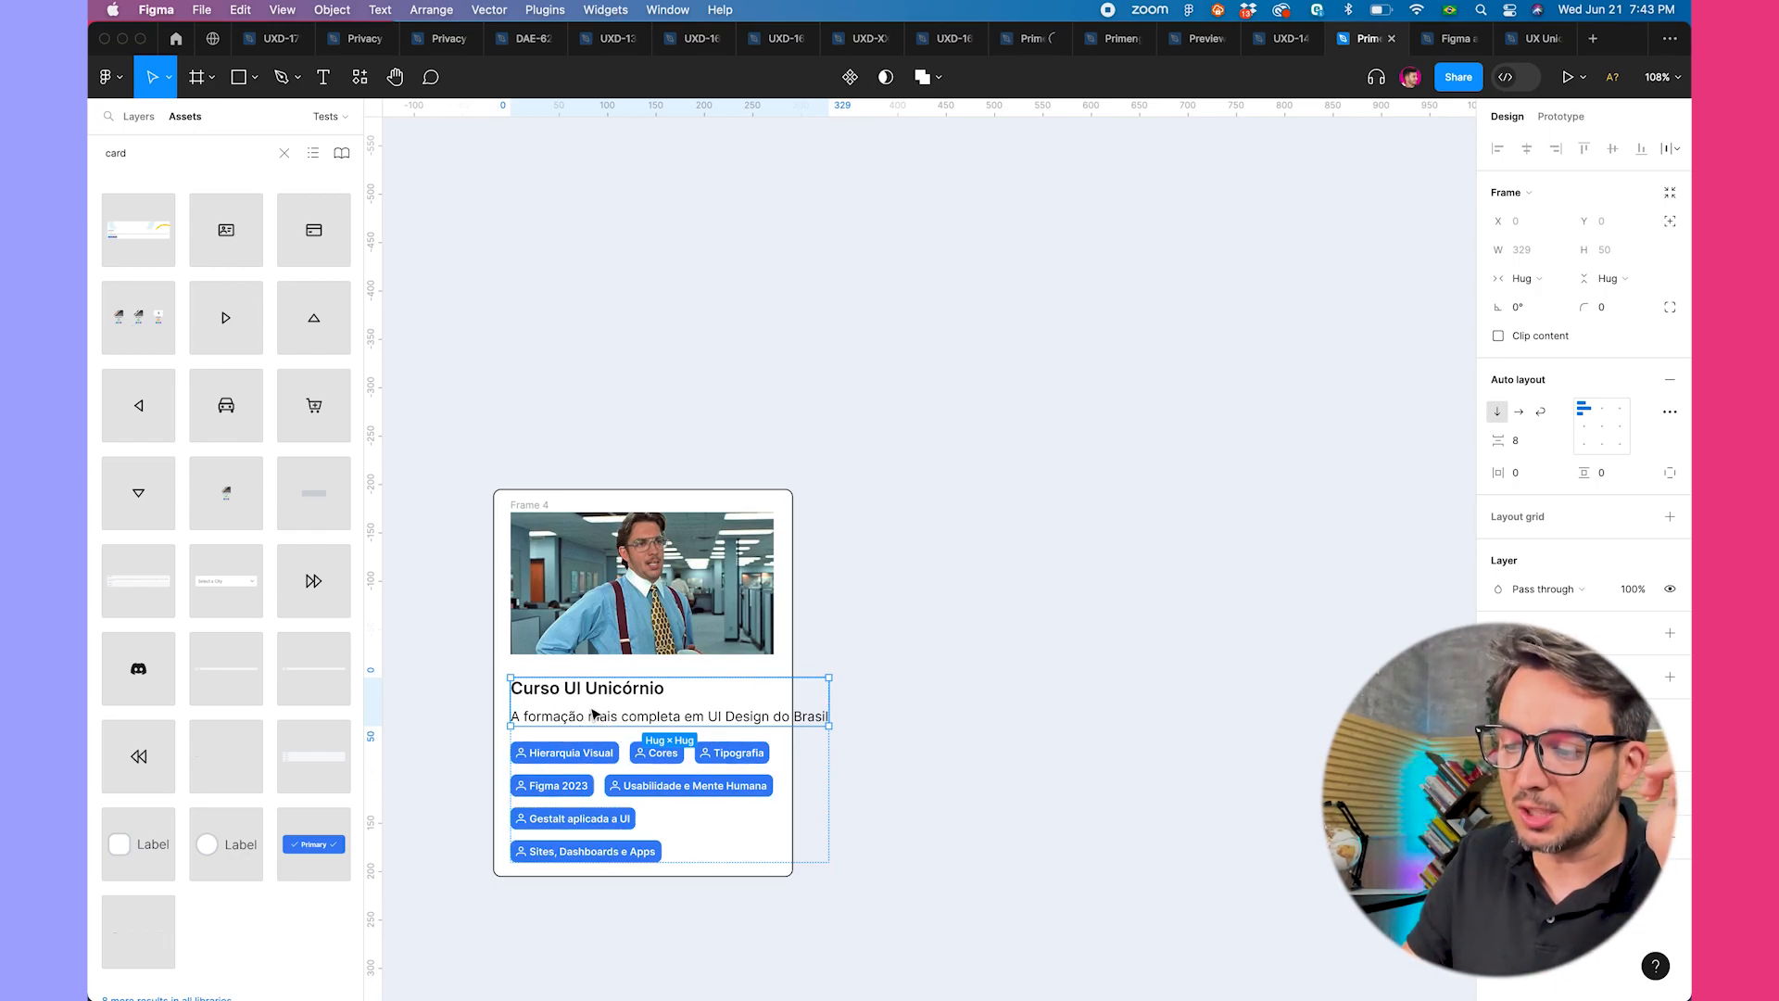
click(836, 800)
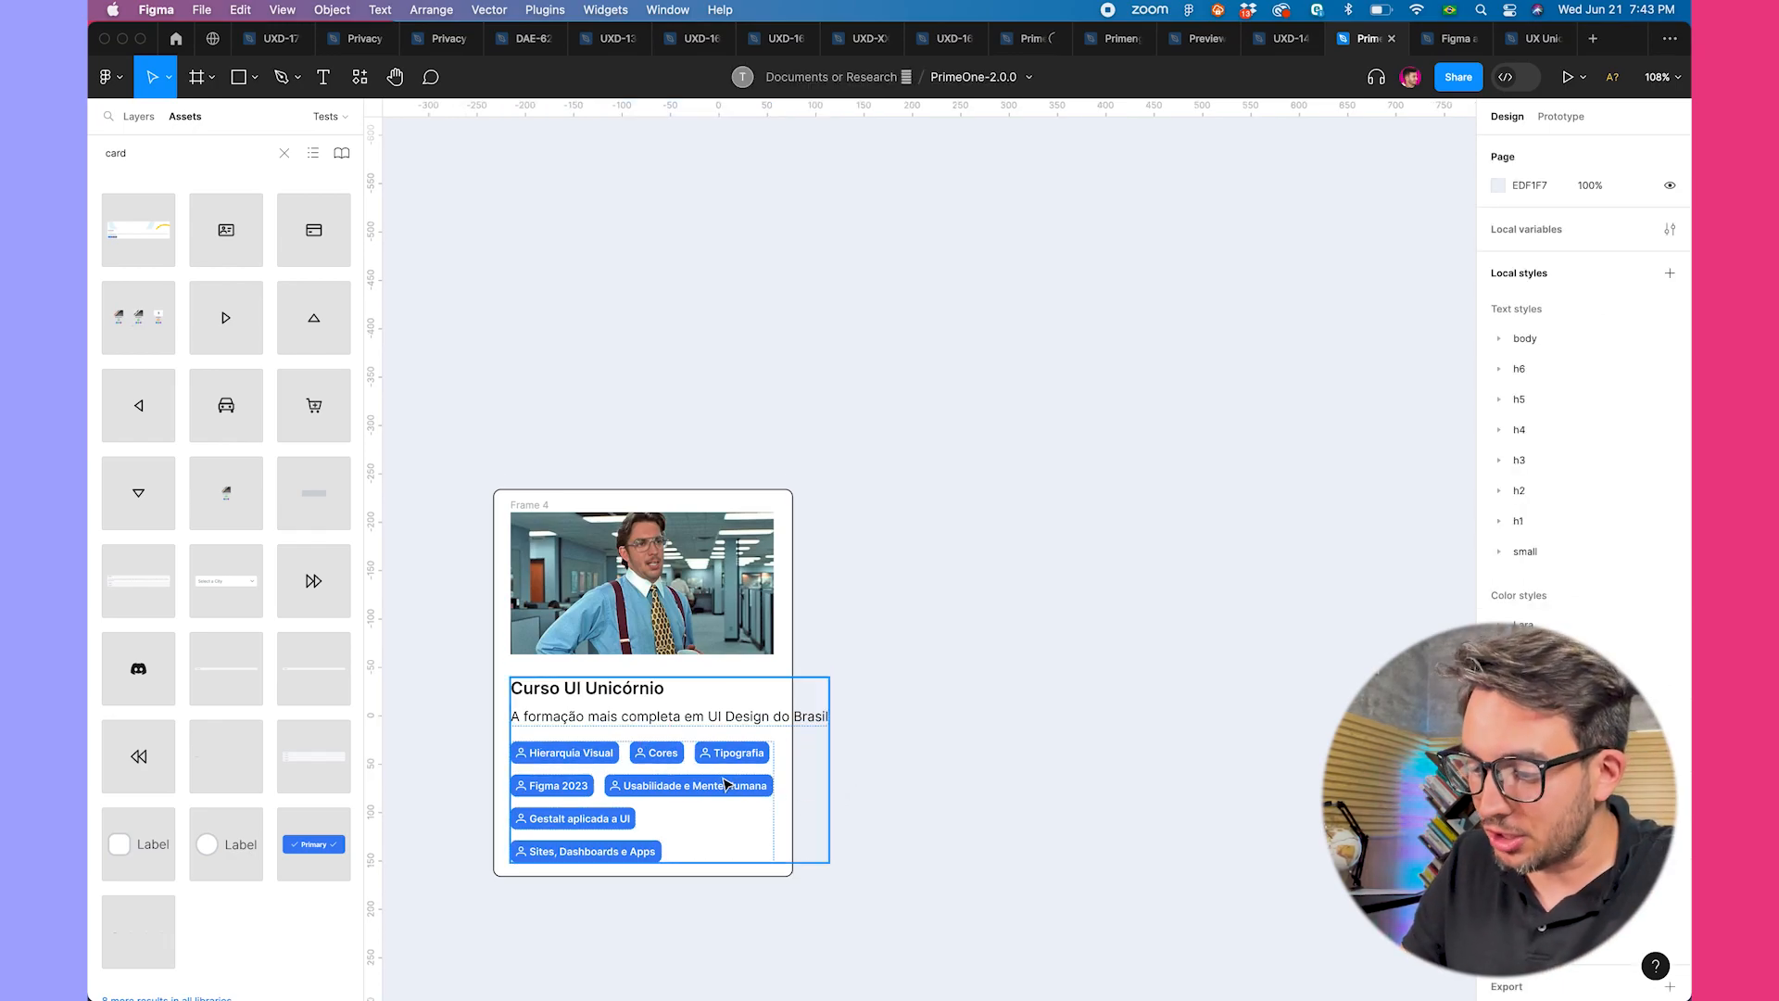
click(726, 782)
click(697, 618)
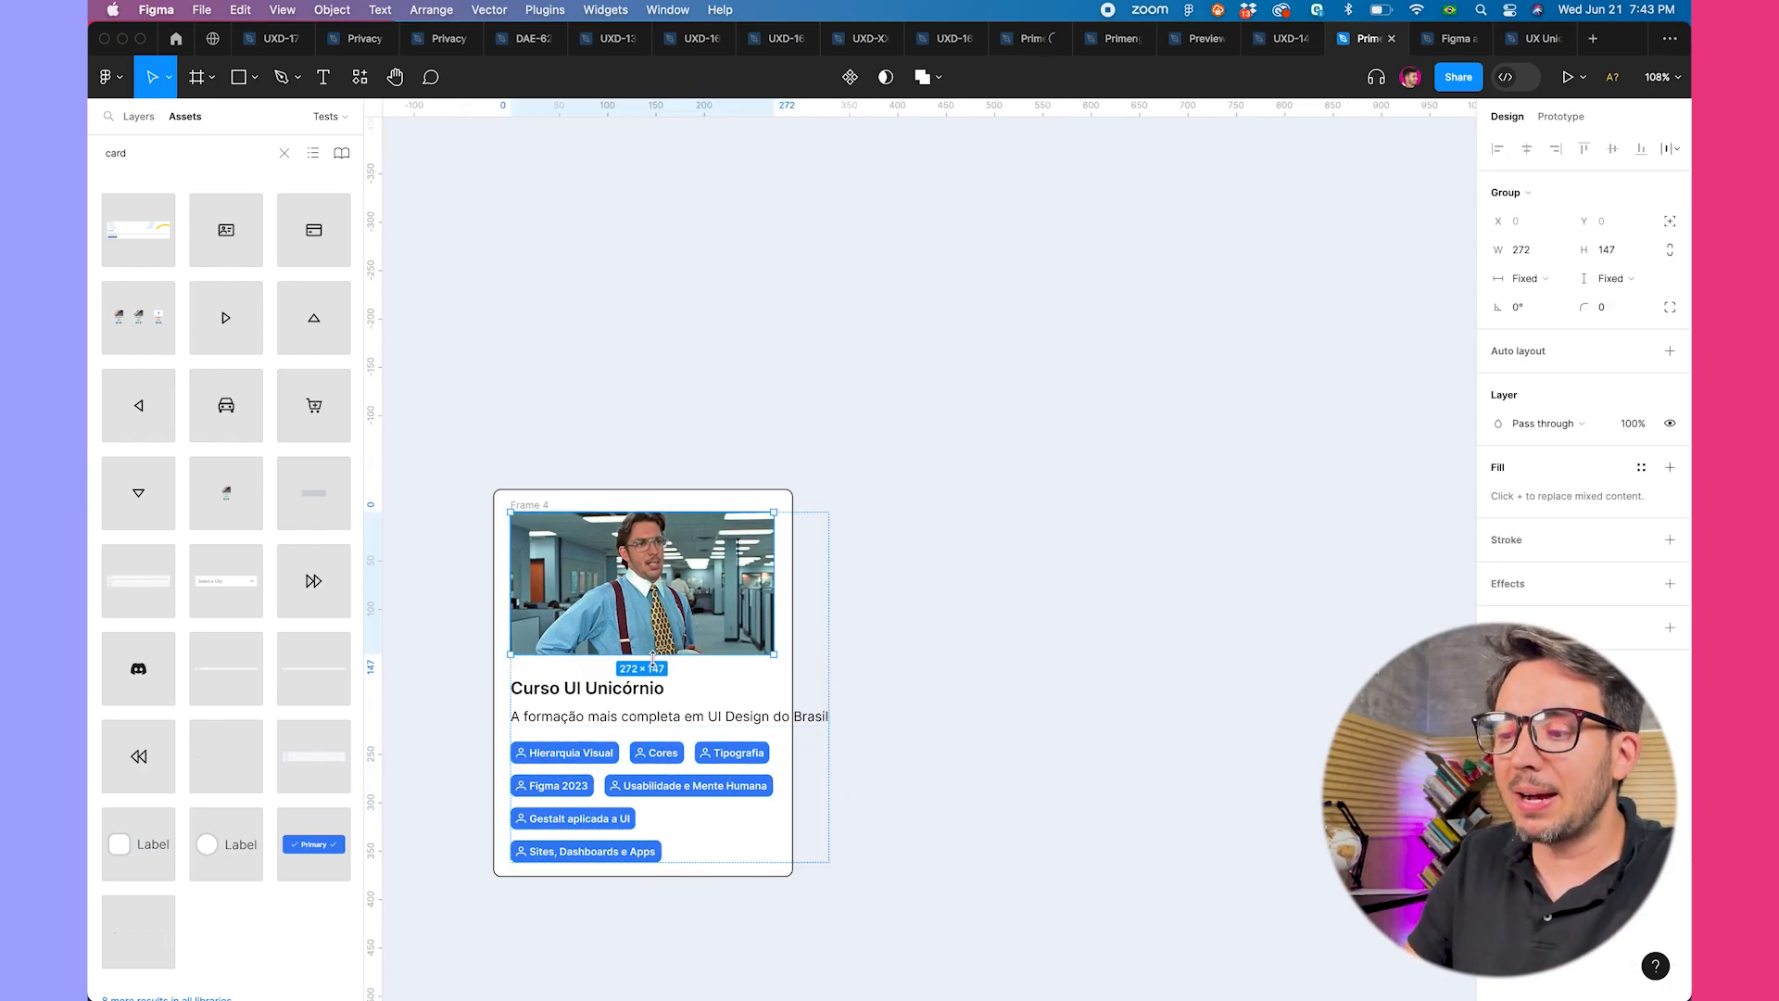
click(914, 640)
- Try to combine the content frame and the white card background in one auto layout
click(517, 506)
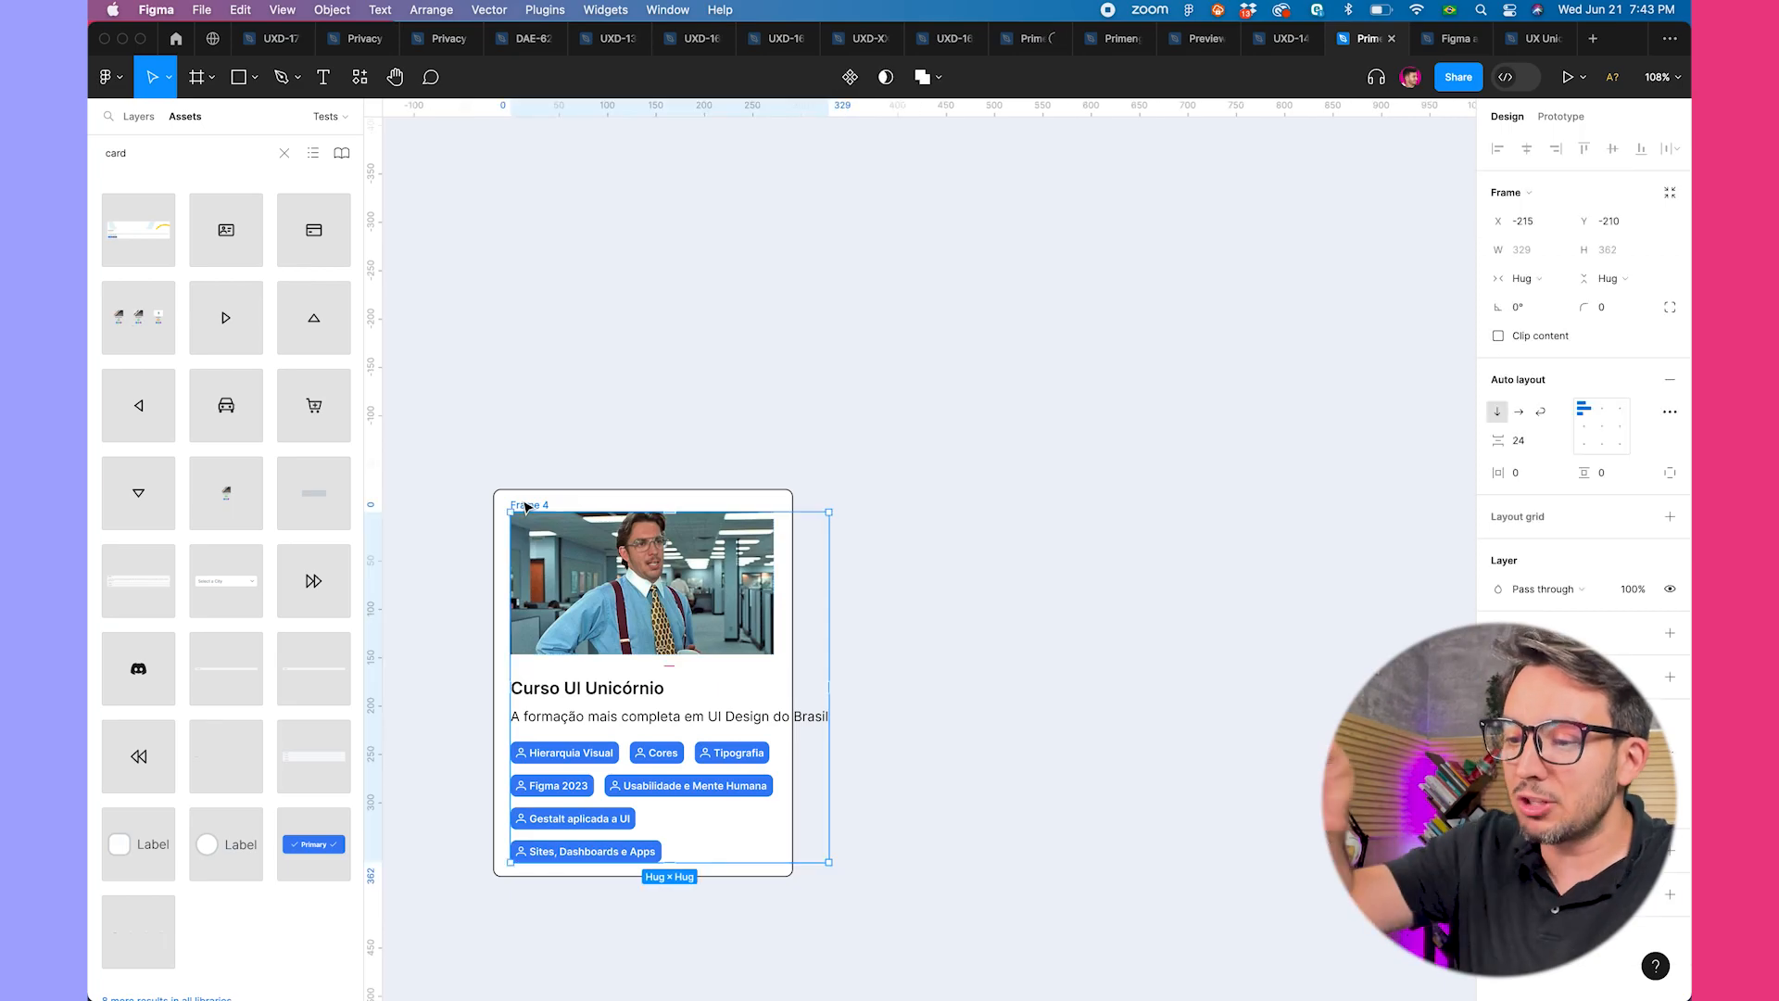
shift+click(498, 501)
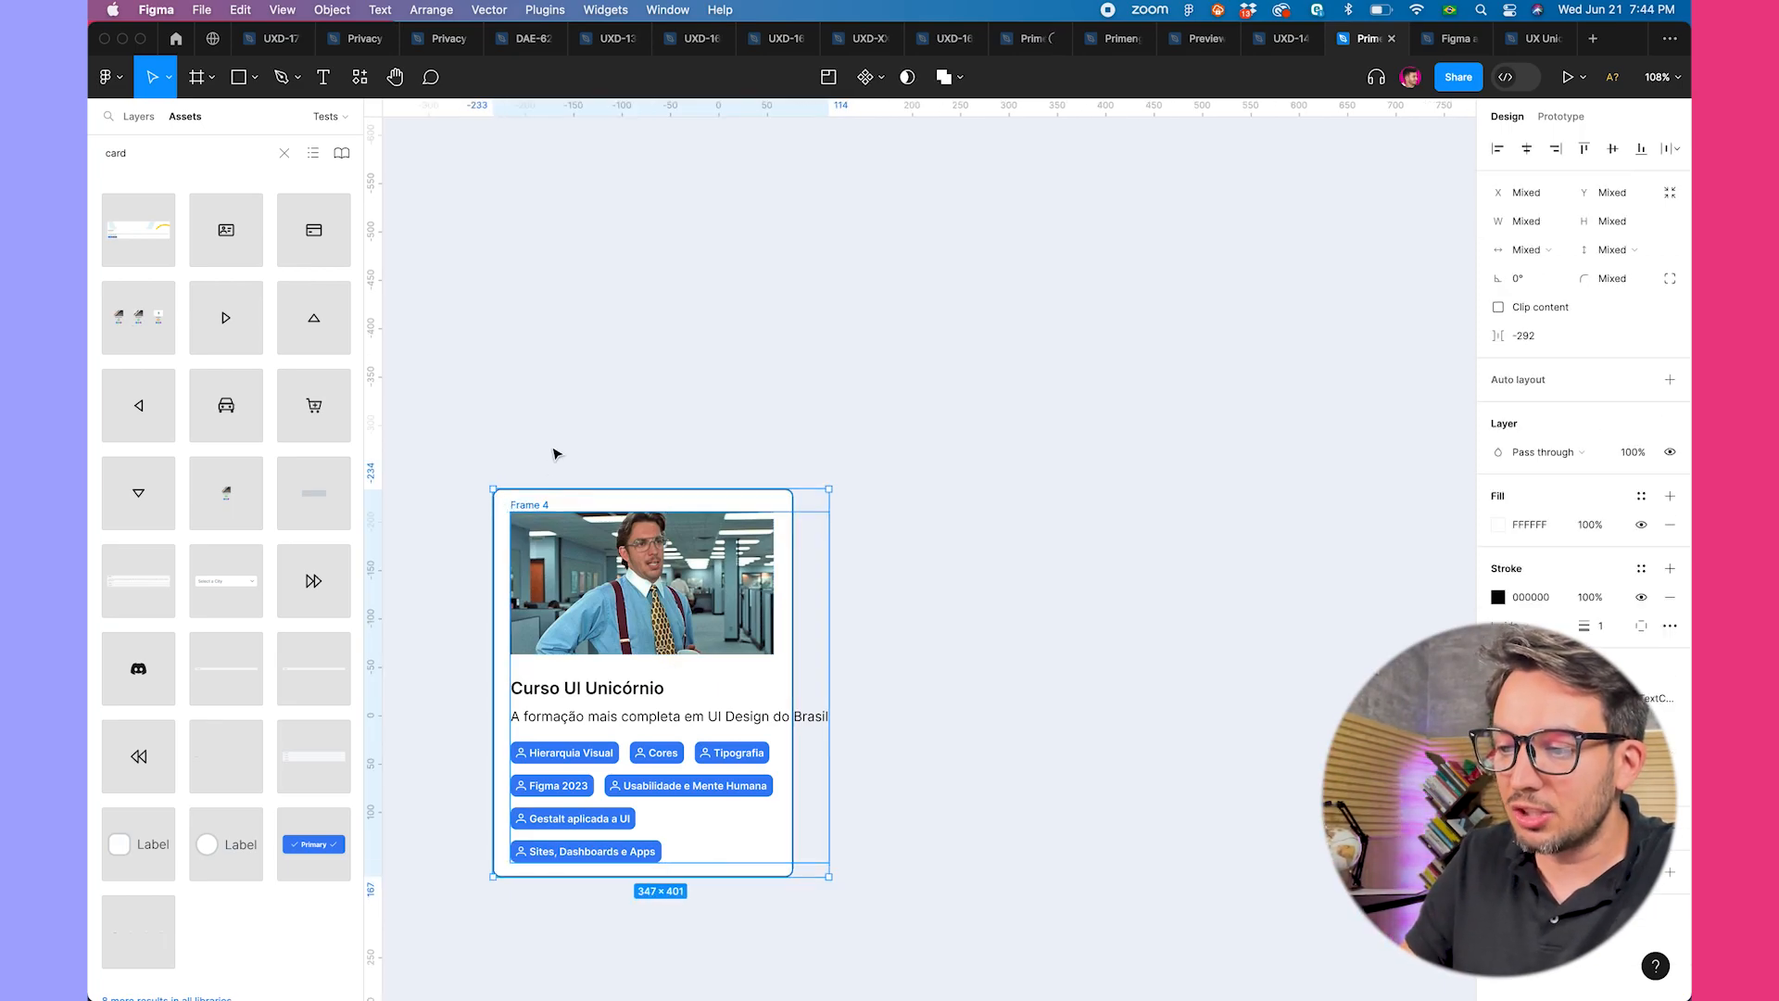
key(shift+a)
key(ctrl+z)
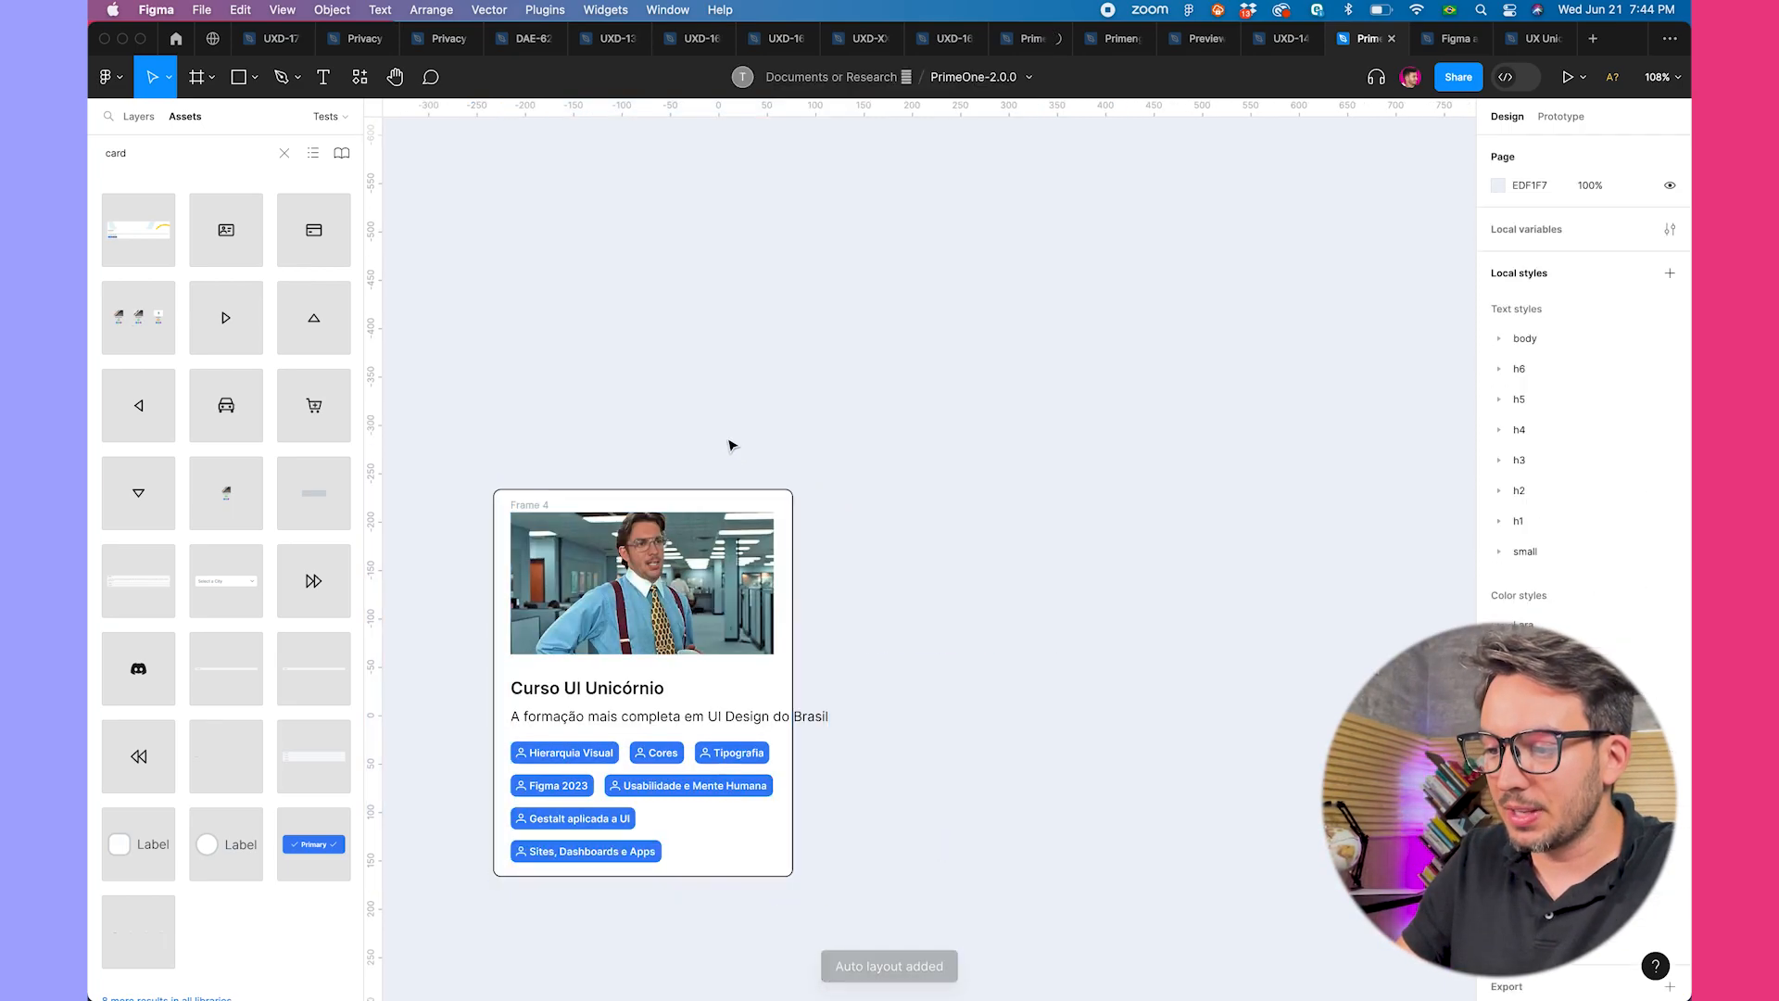
- Enlarge the white card background around the content to about 491 × 496 and wrap both in auto layout
click(581, 491)
drag(792, 875, 921, 810)
key(ctrl+z)
mouse_move(868, 886)
mouse_down()
mouse_move(967, 954)
mouse_move(858, 894)
mouse_up()
drag(1061, 895, 478, 502)
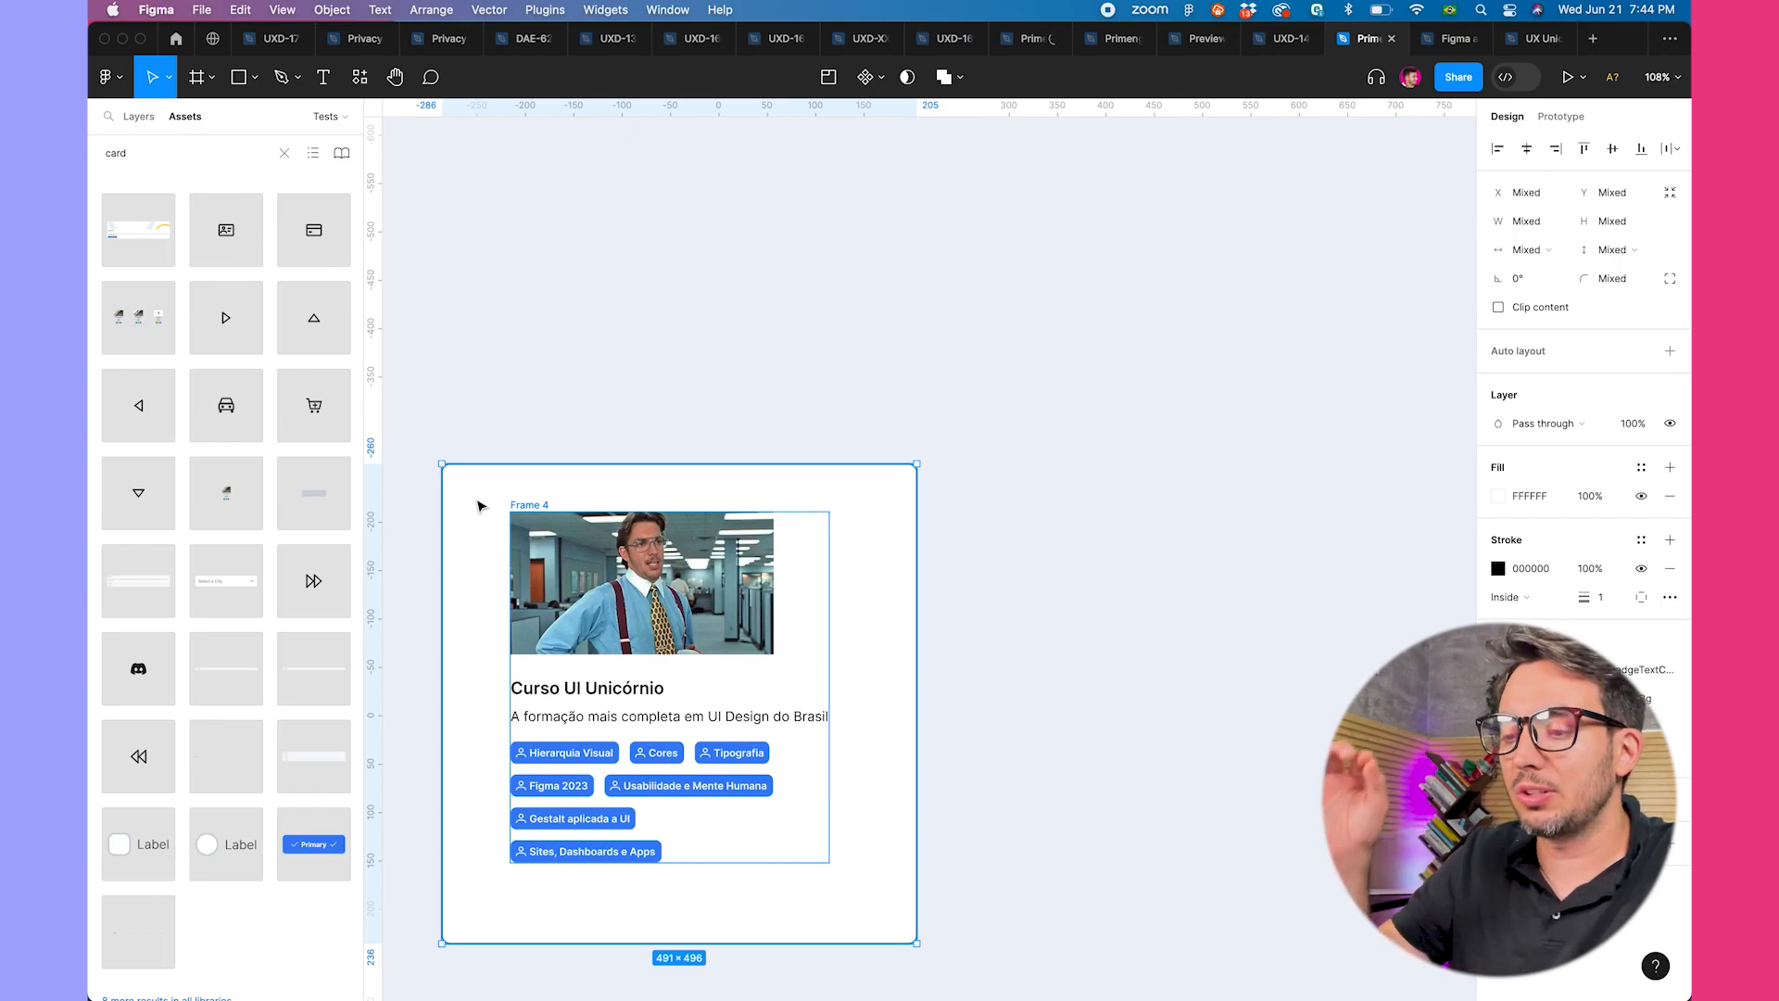
key(shift+a)
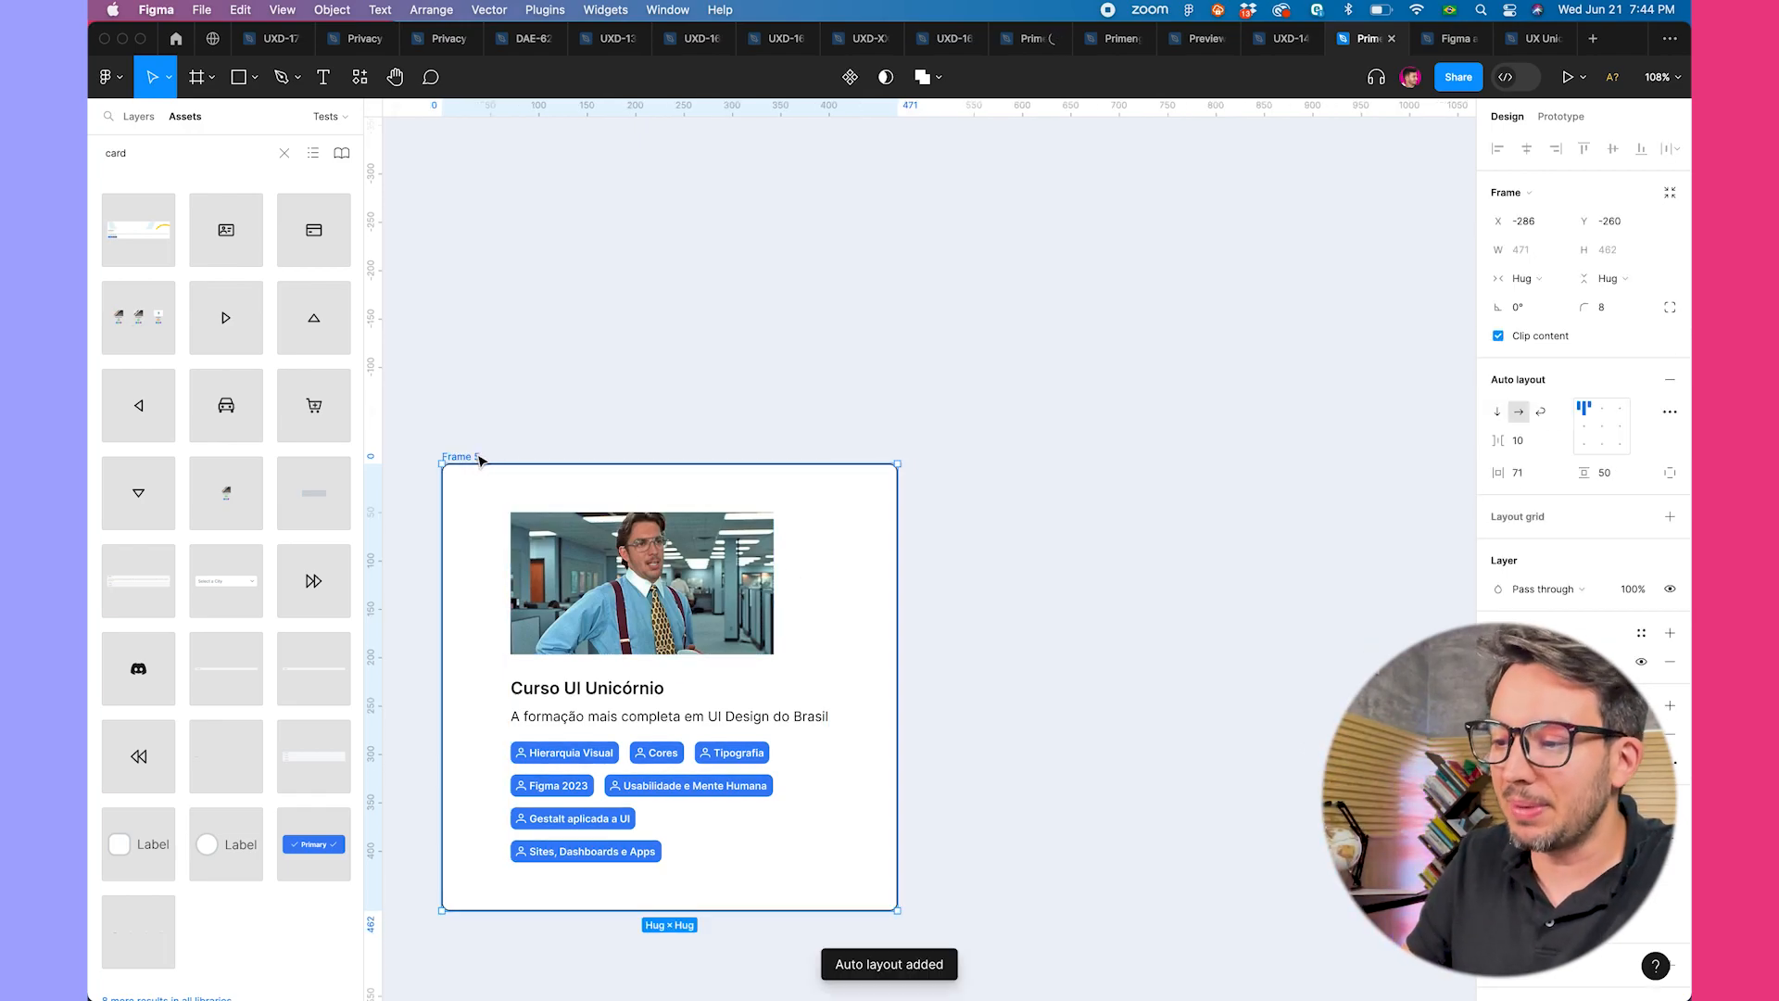
- Set the card frame's horizontal and vertical padding to 24
click(1526, 474)
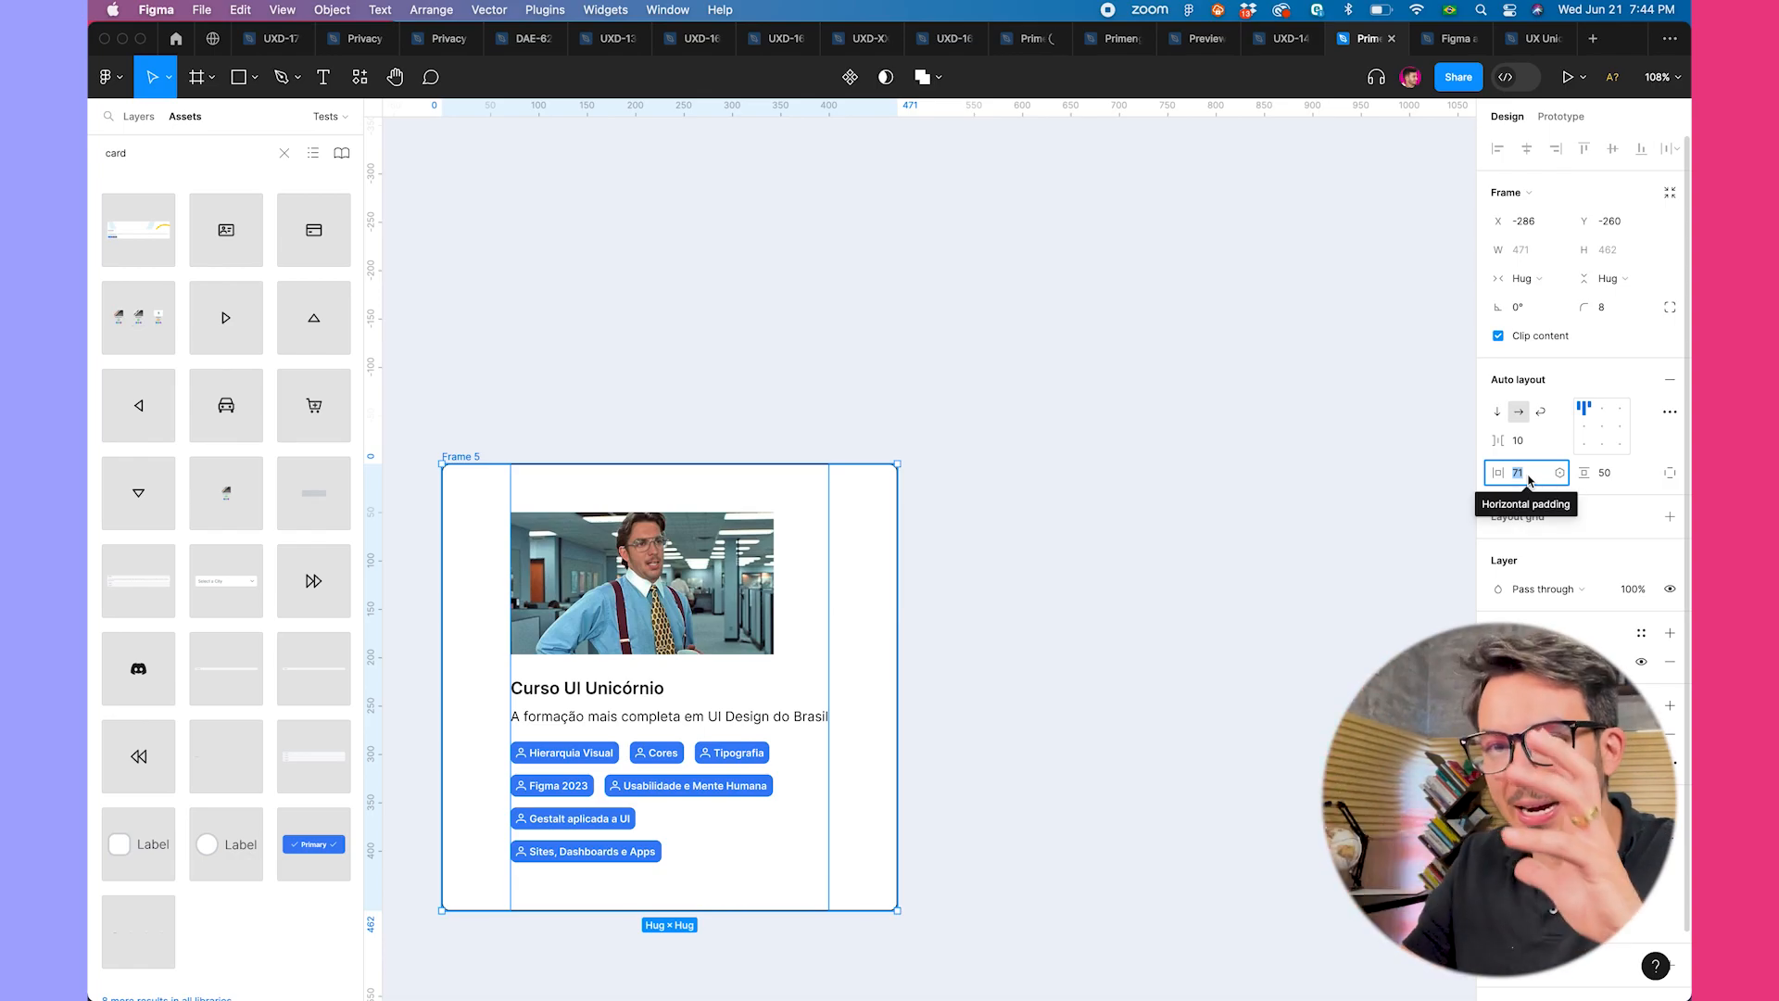
text(24)
key(Tab)
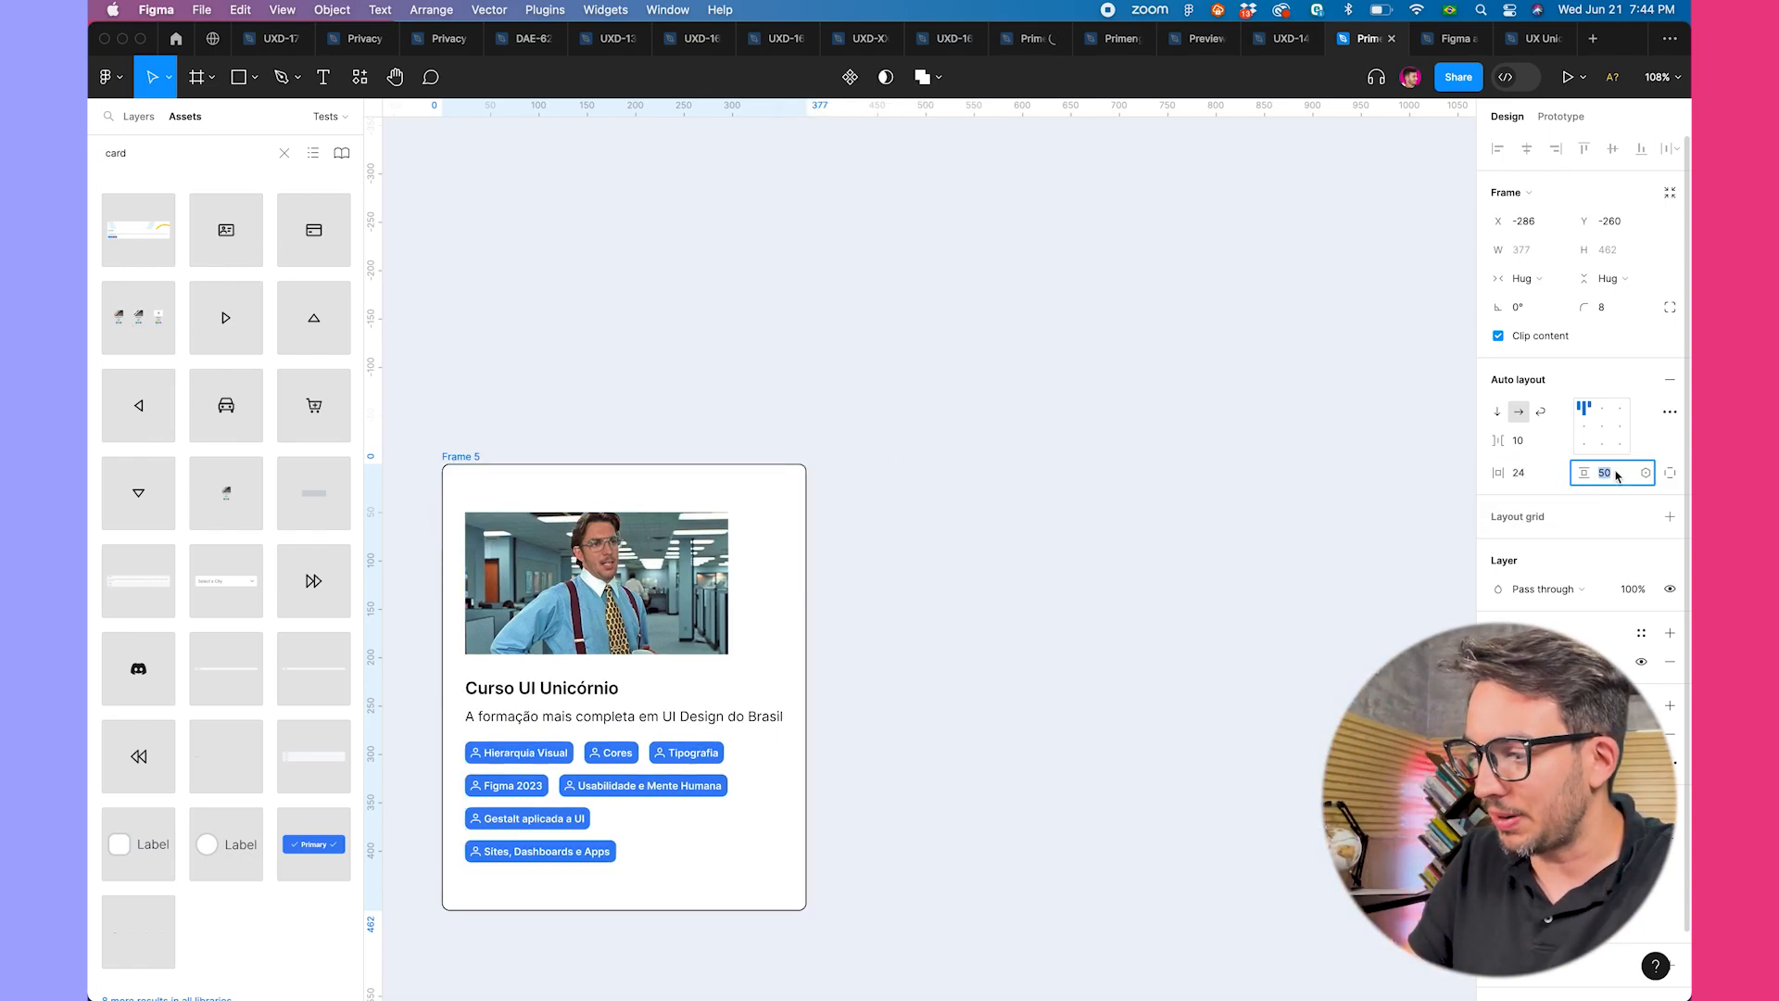
text(24)
key(Return)
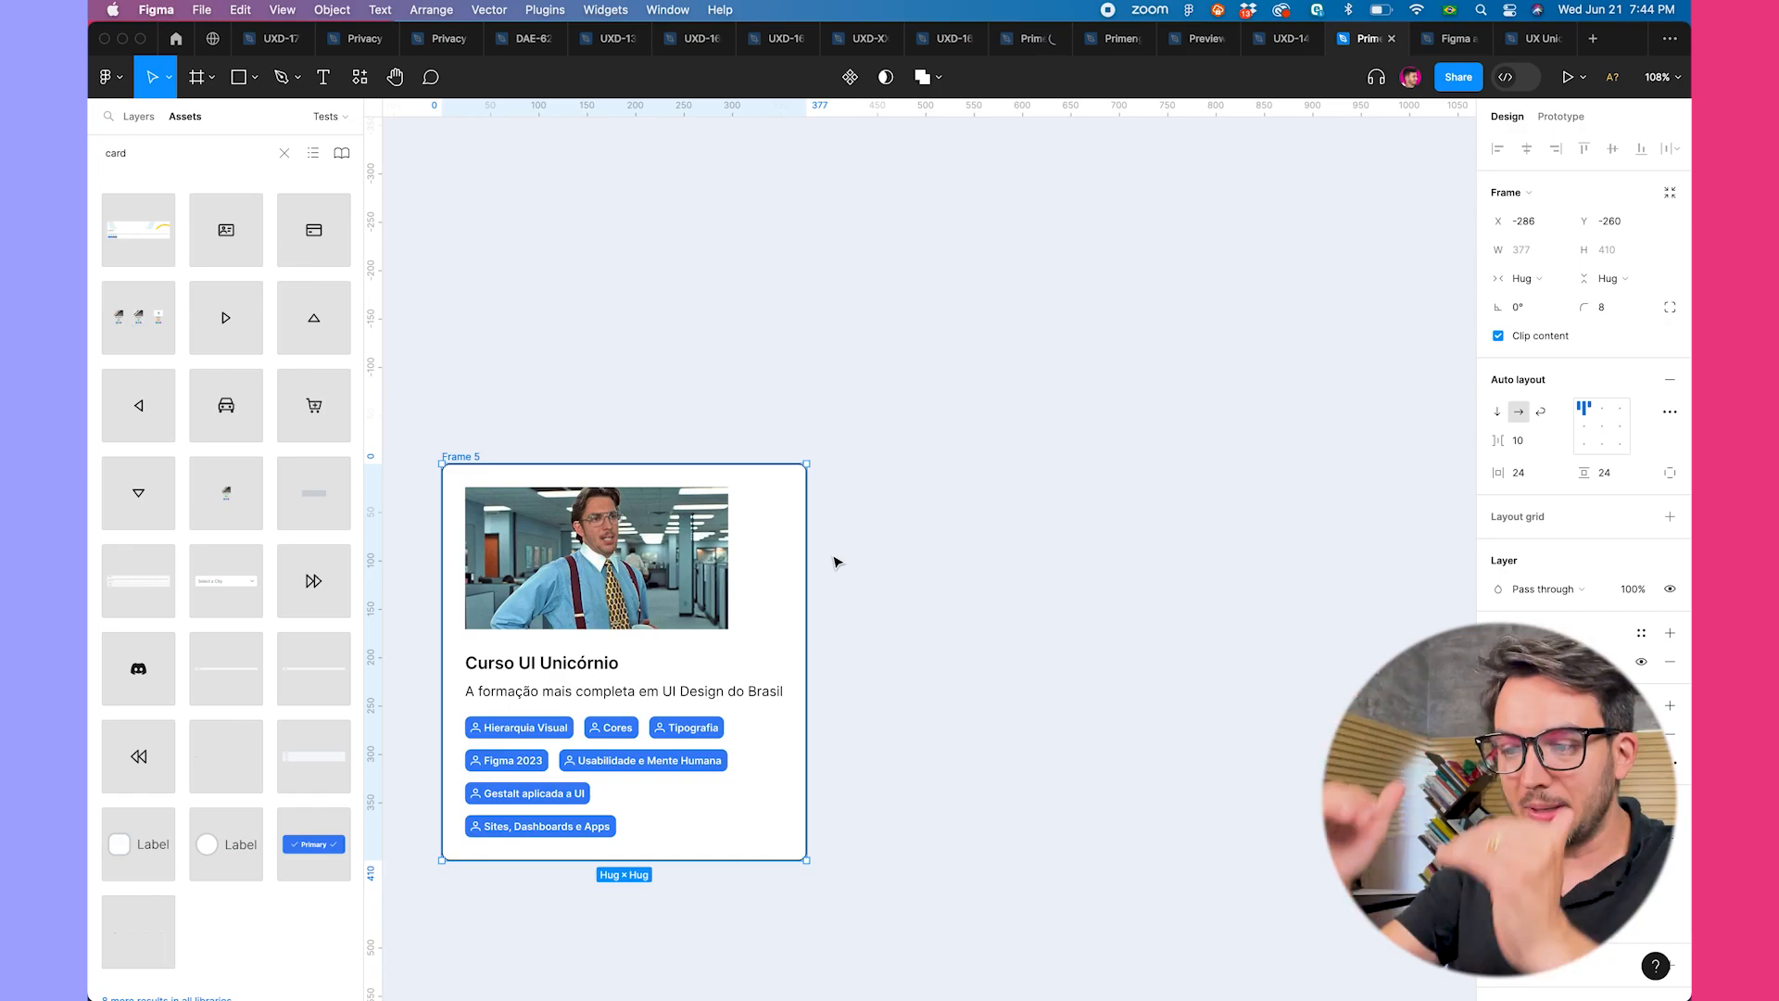
- Set the photo's width to Fill container inside the card
click(837, 591)
click(798, 596)
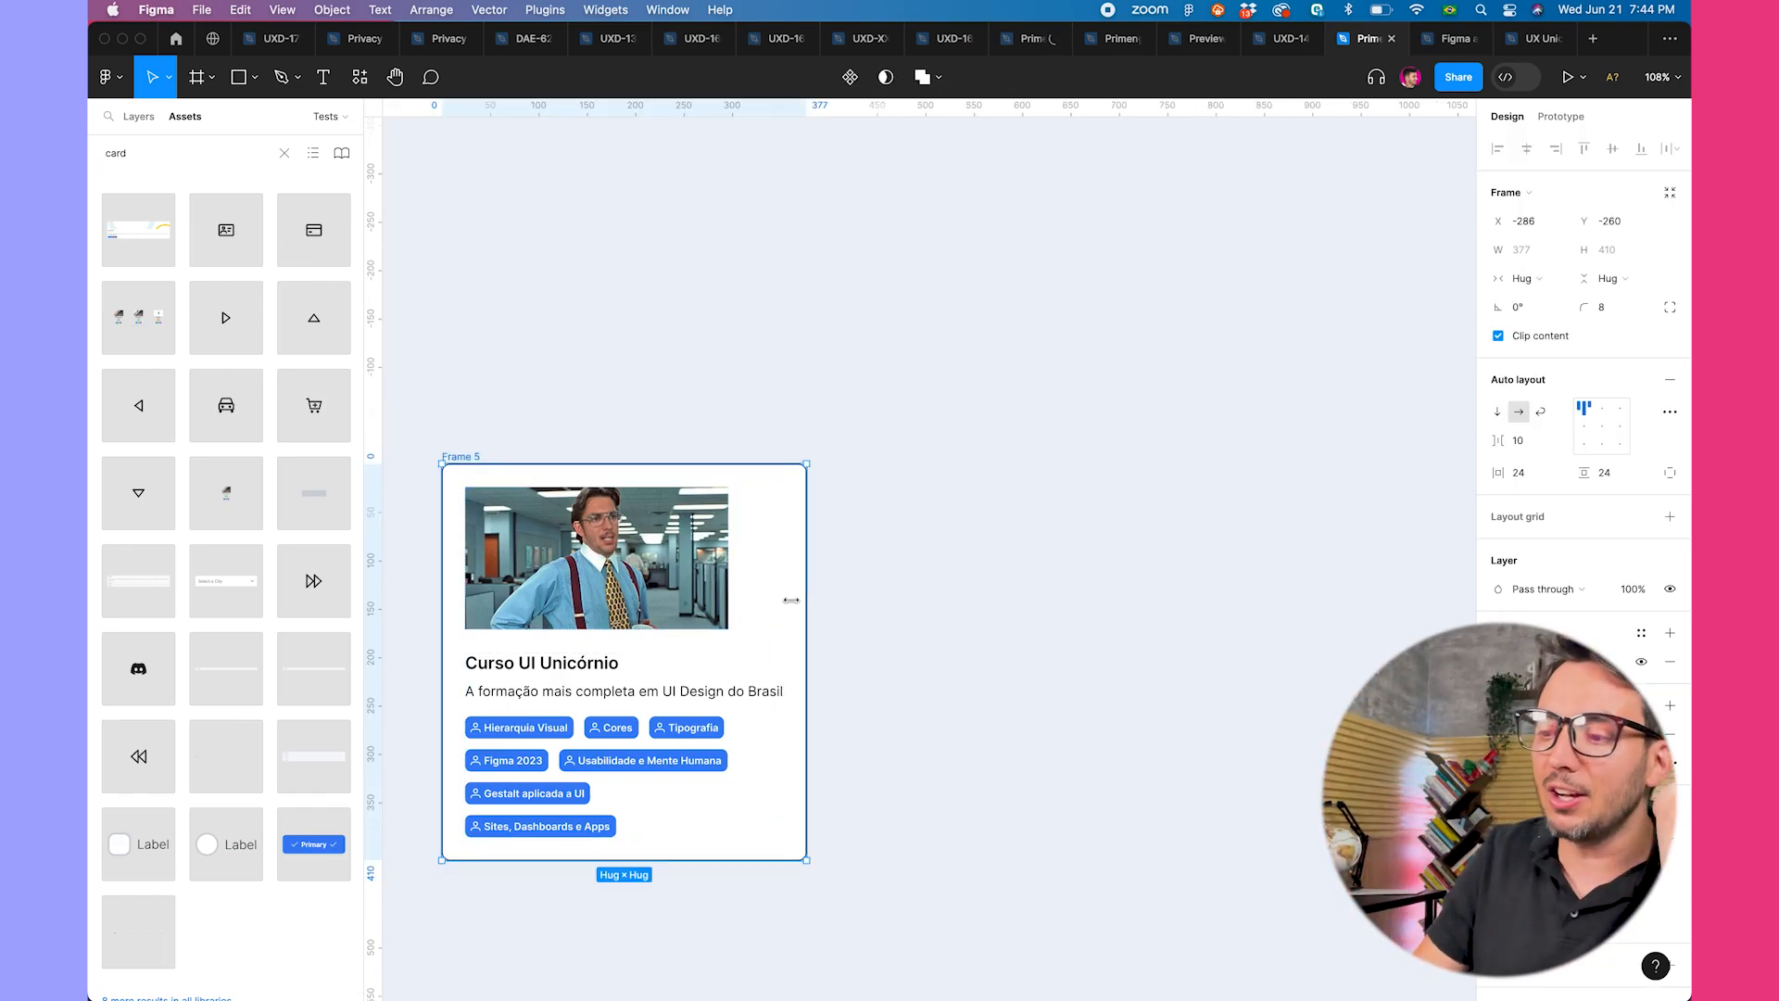
click(690, 597)
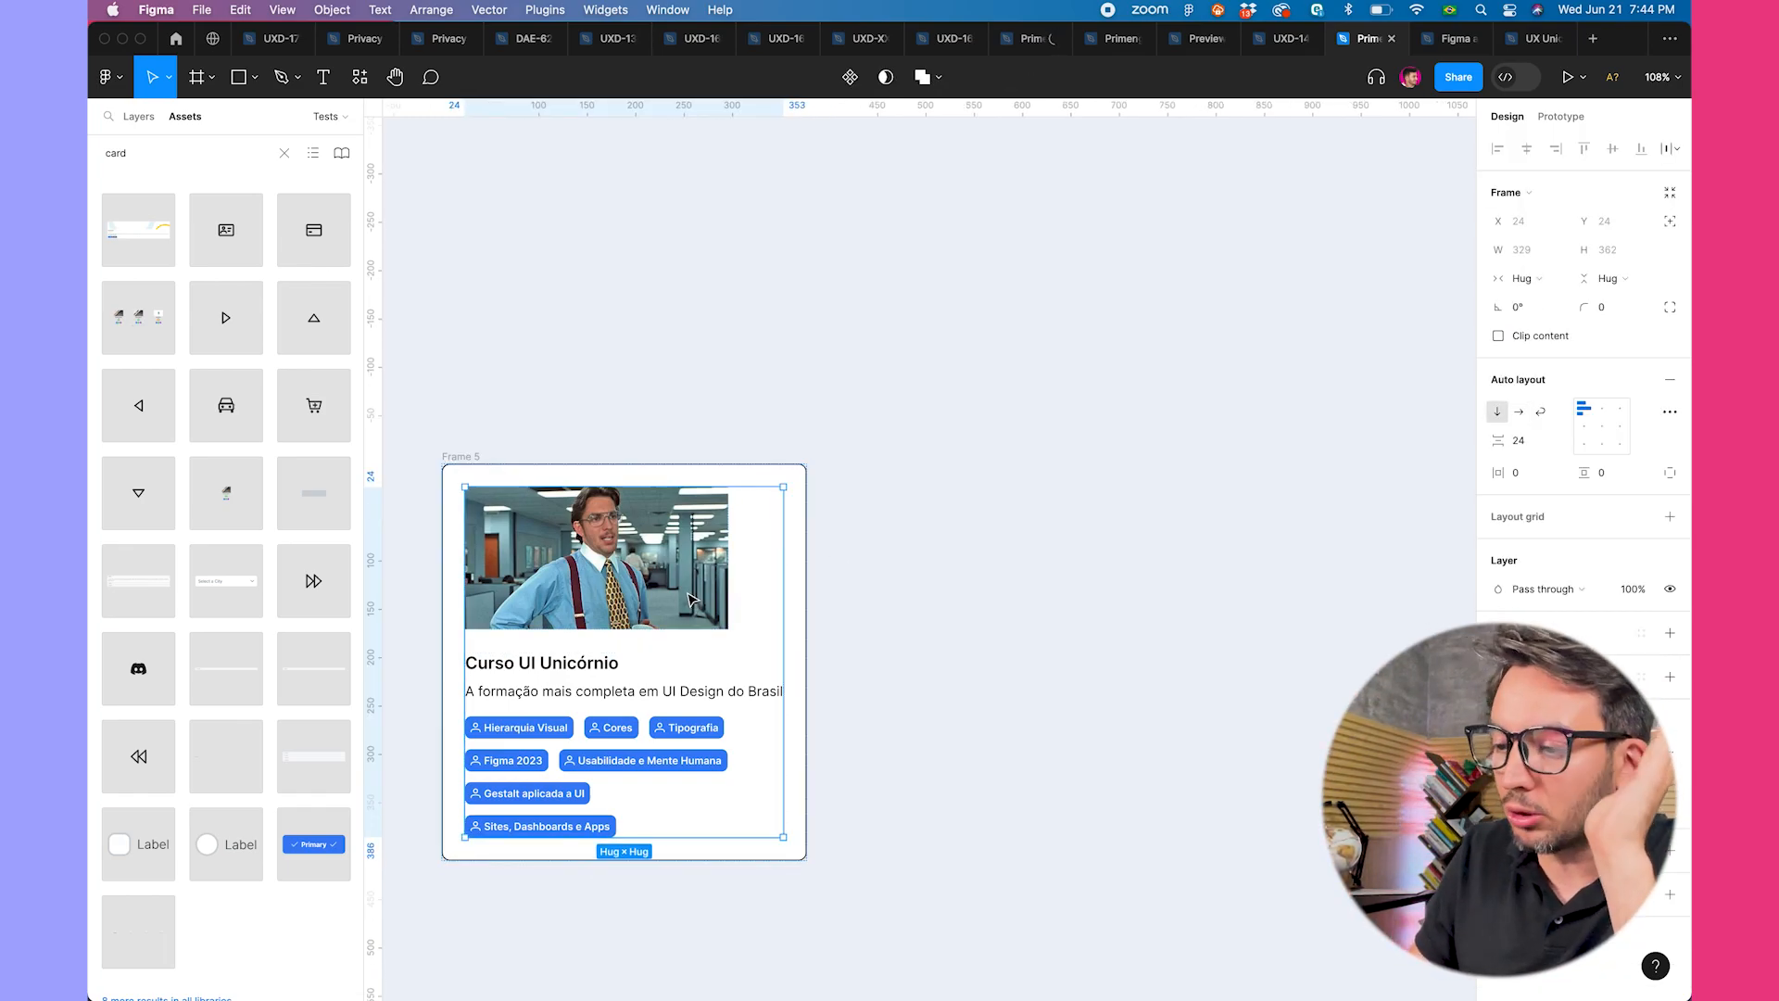
click(719, 693)
click(706, 603)
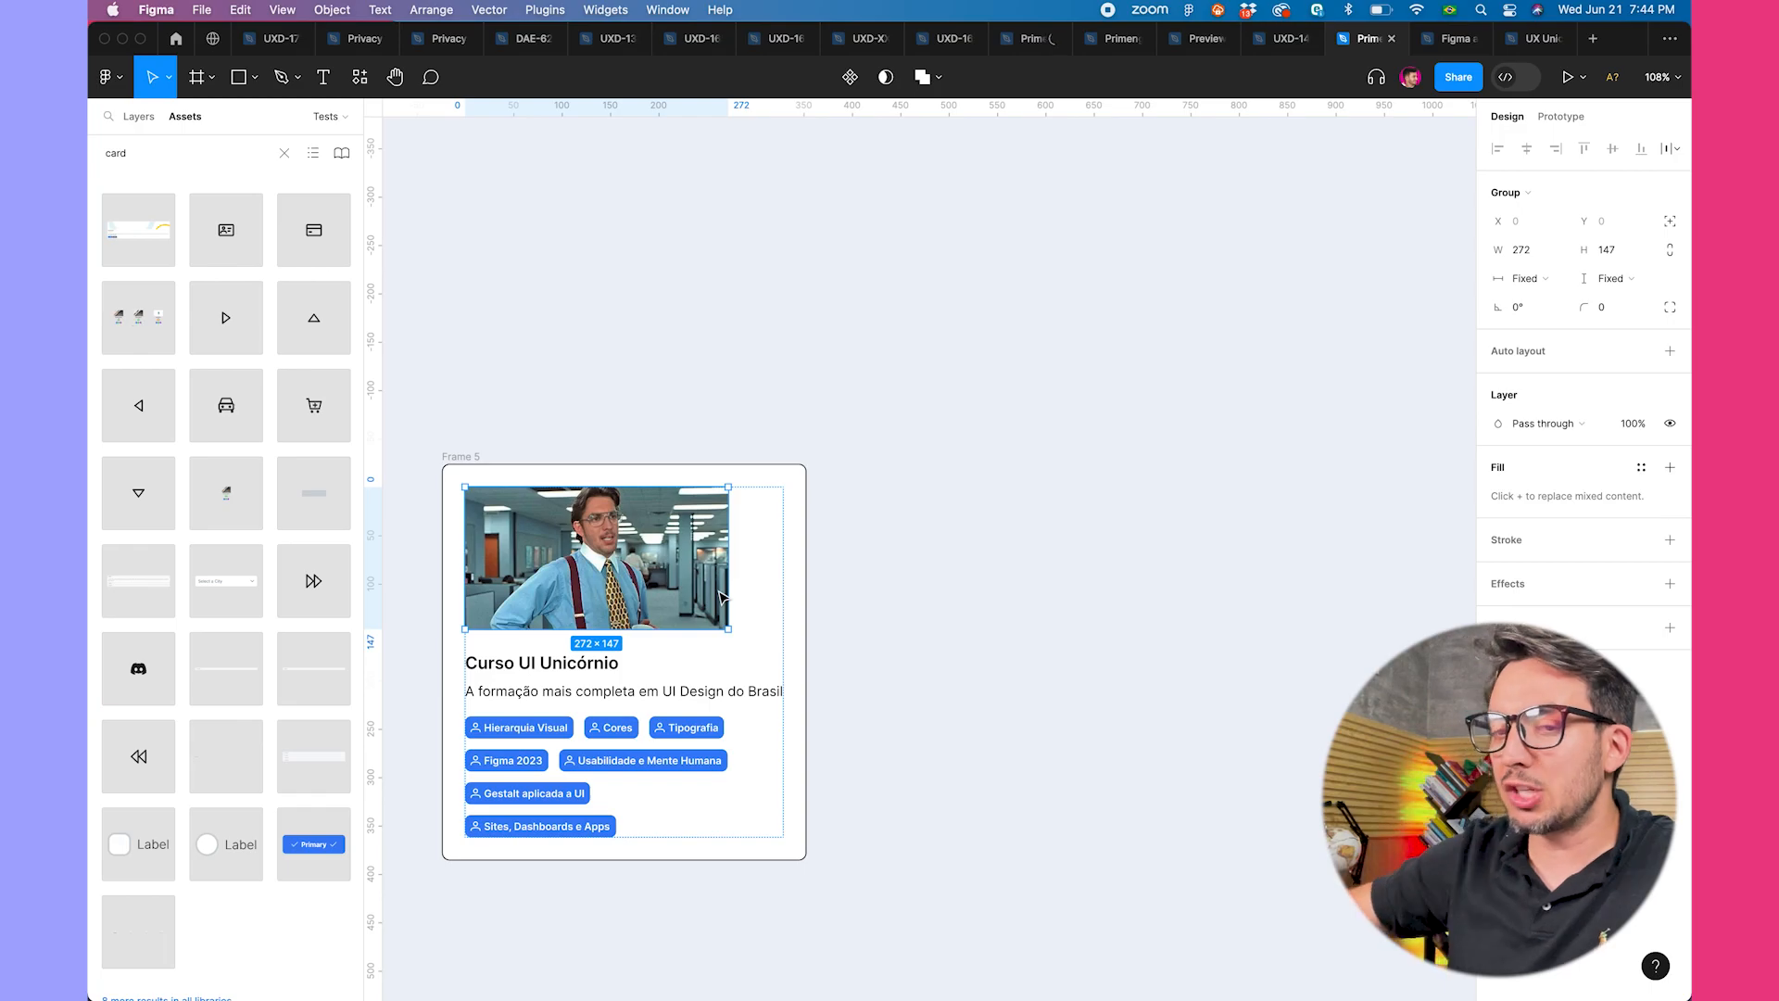
click(1519, 278)
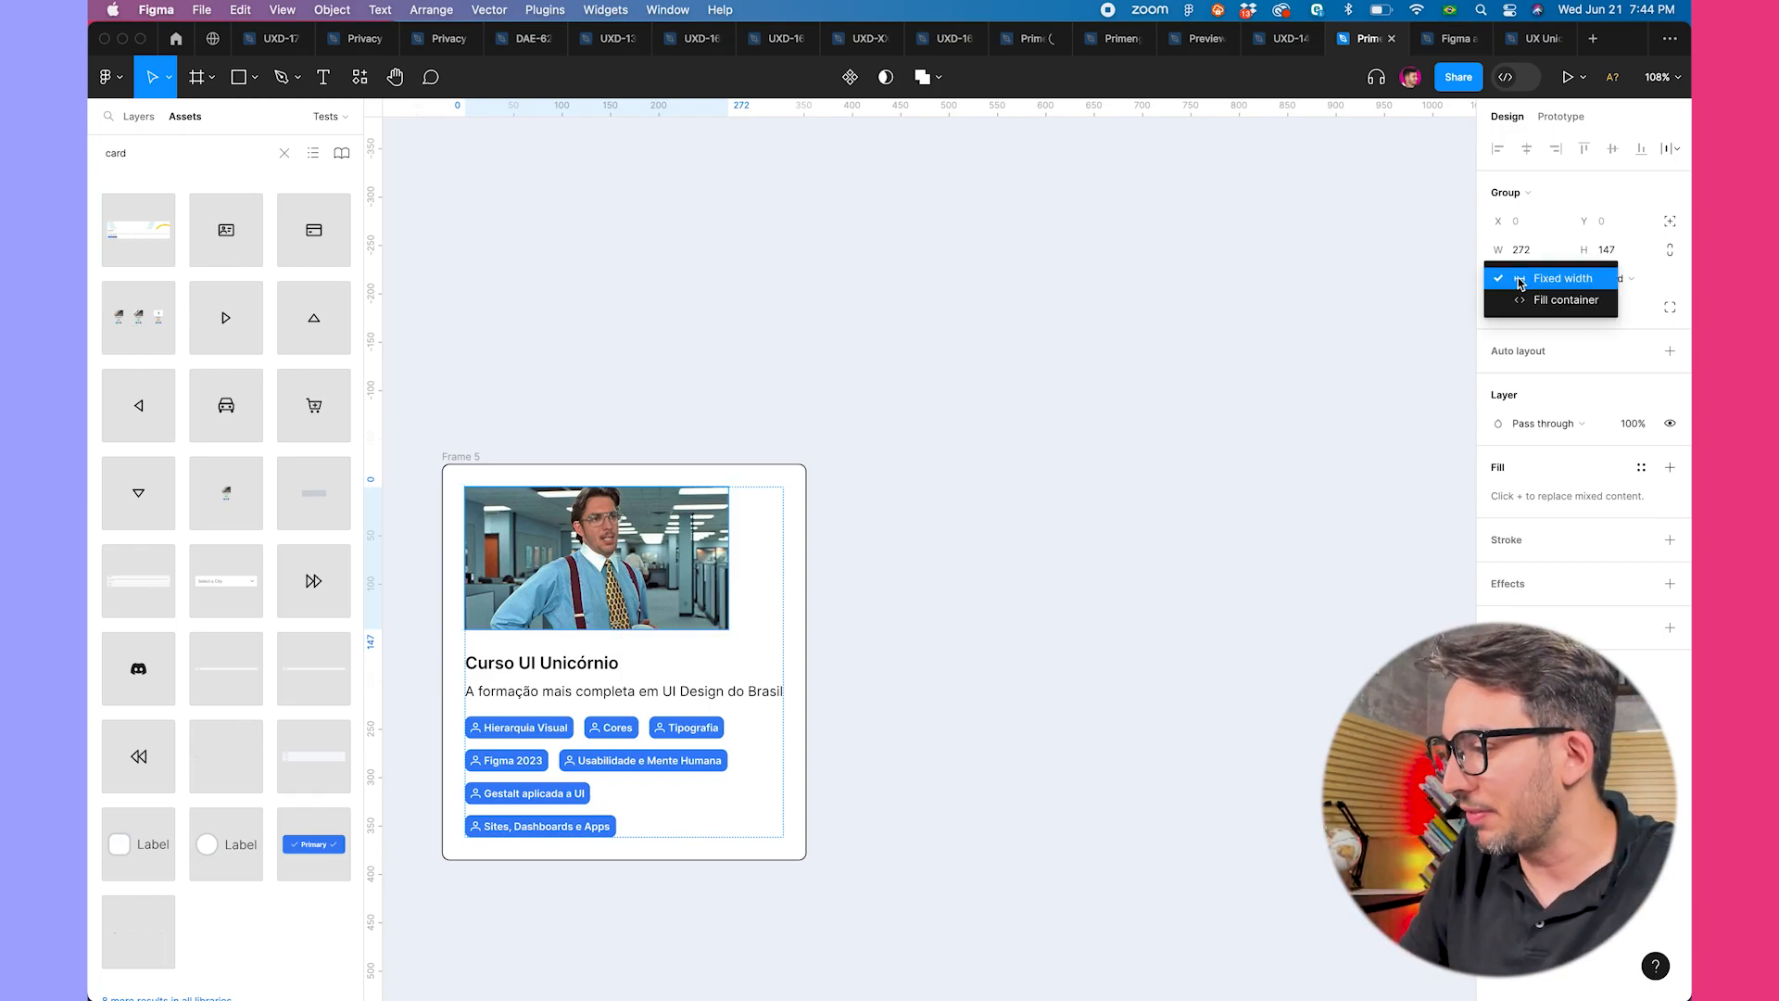
click(1529, 297)
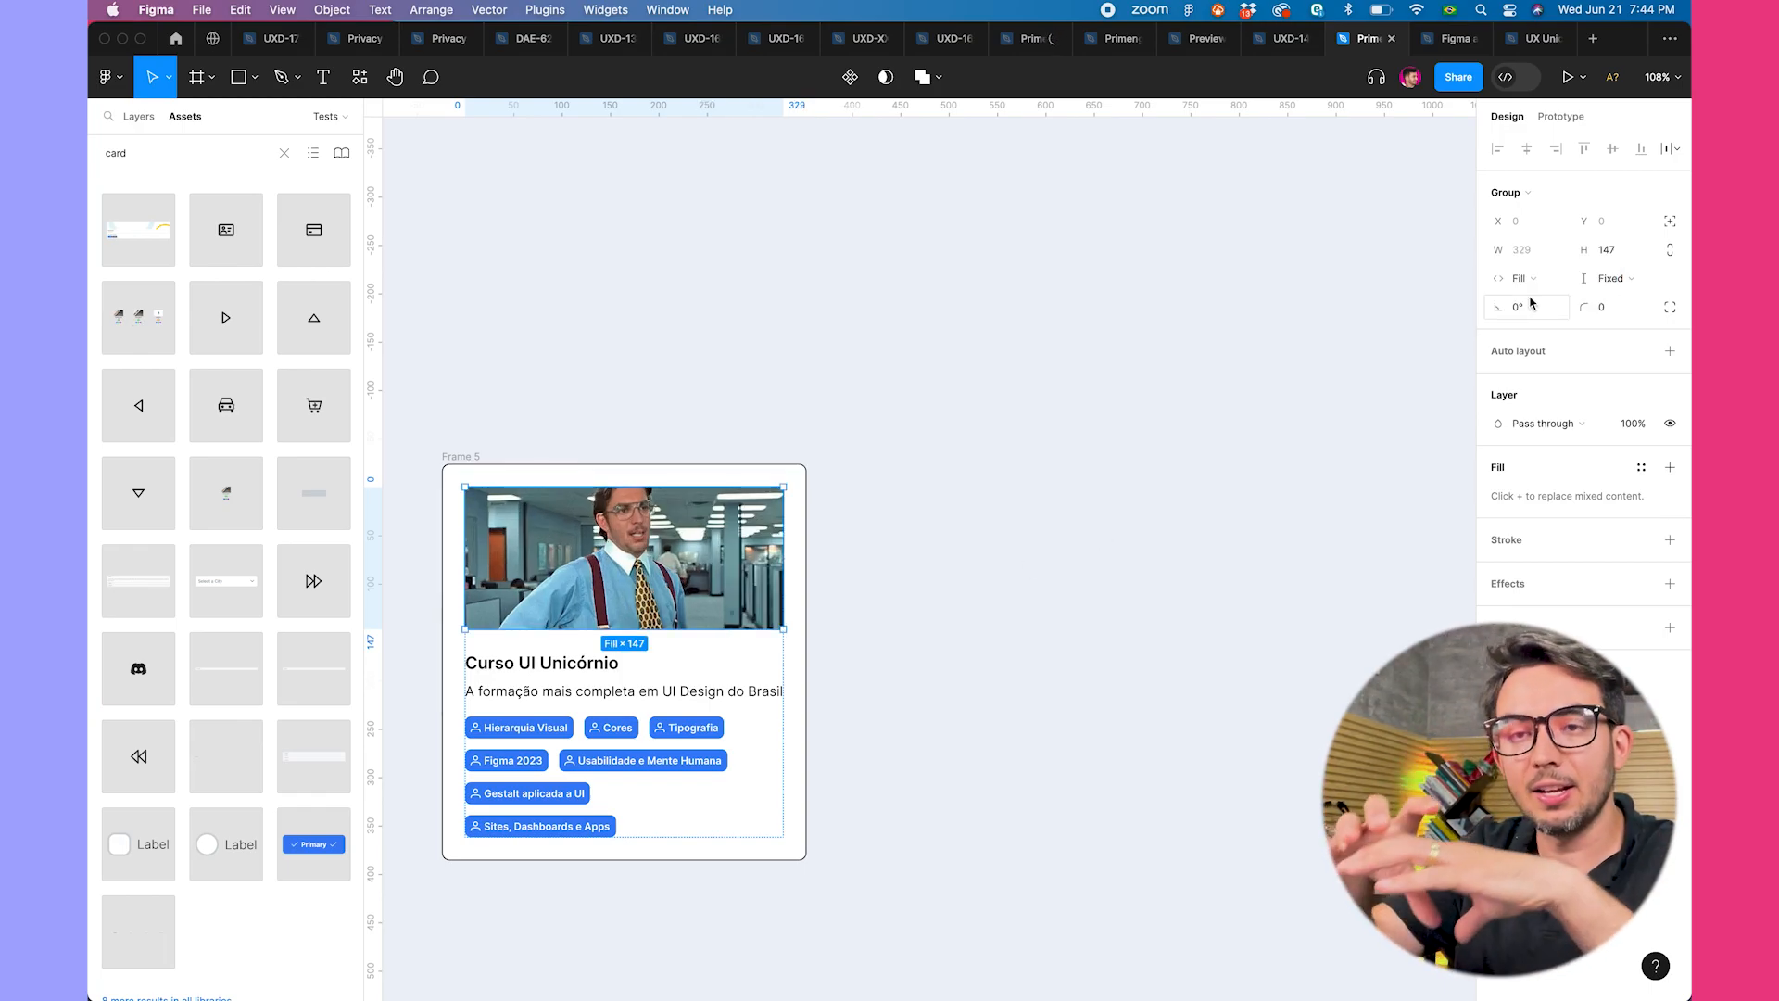
click(895, 561)
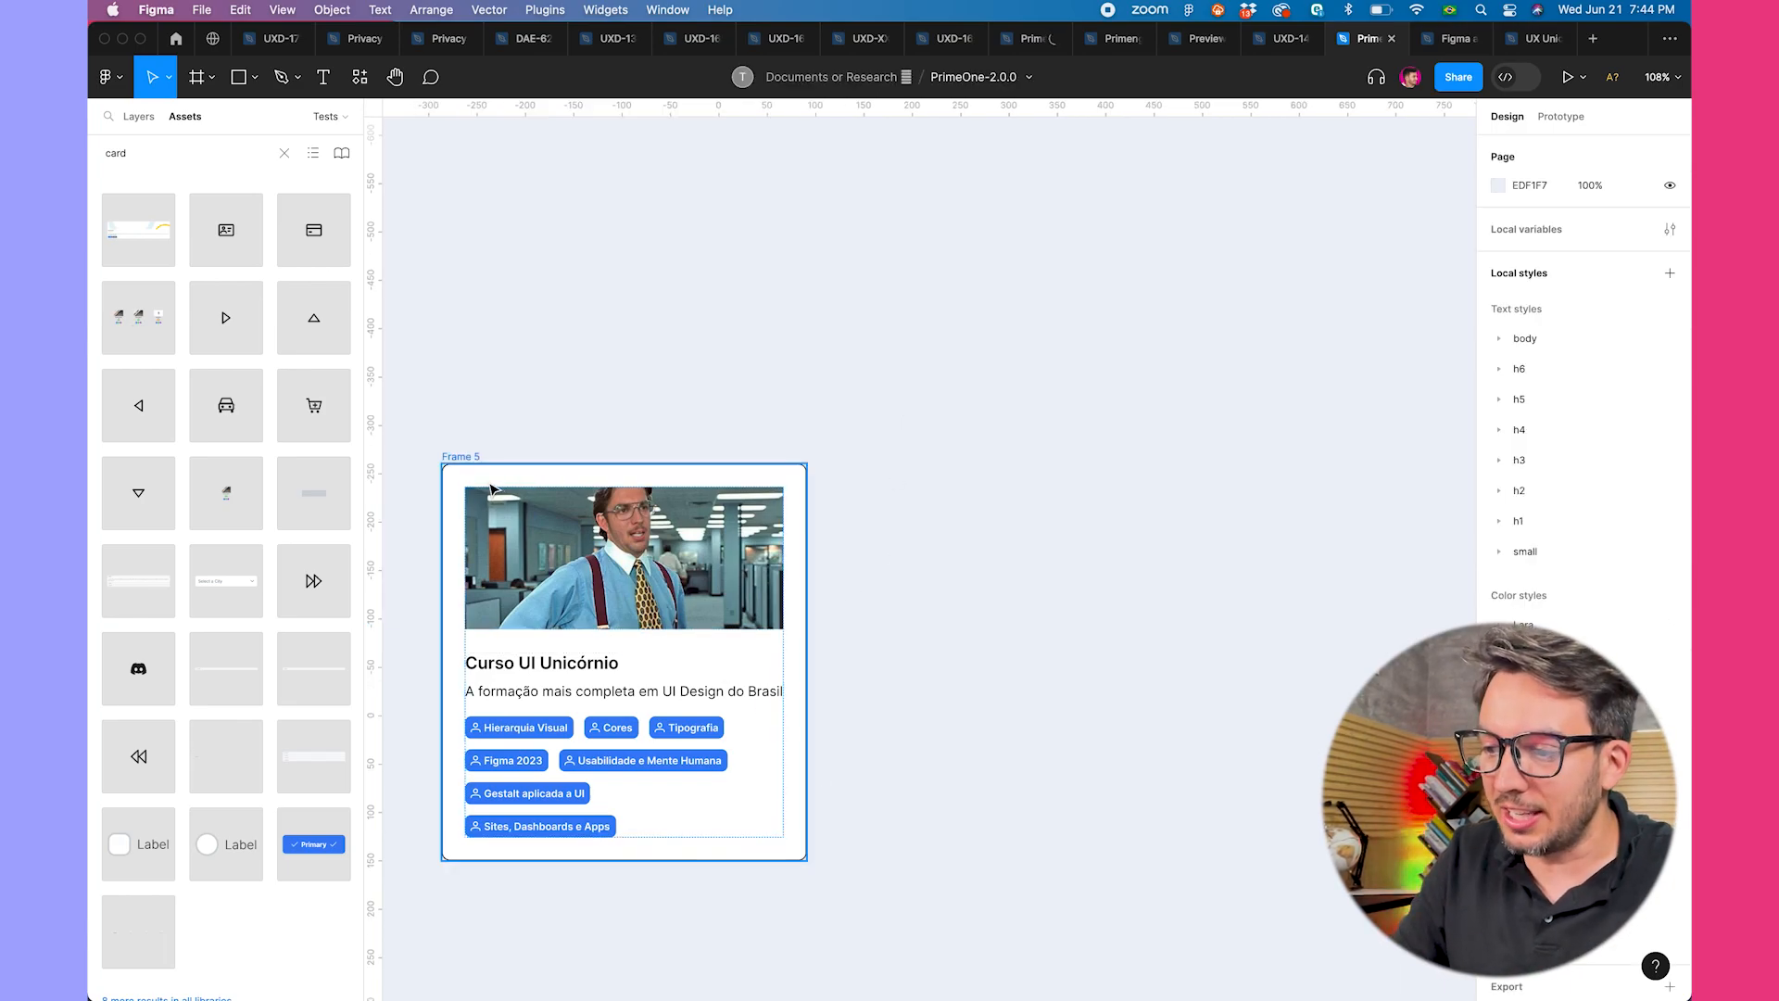
- Rename the outer card frame as Card
click(464, 454)
text(Car)
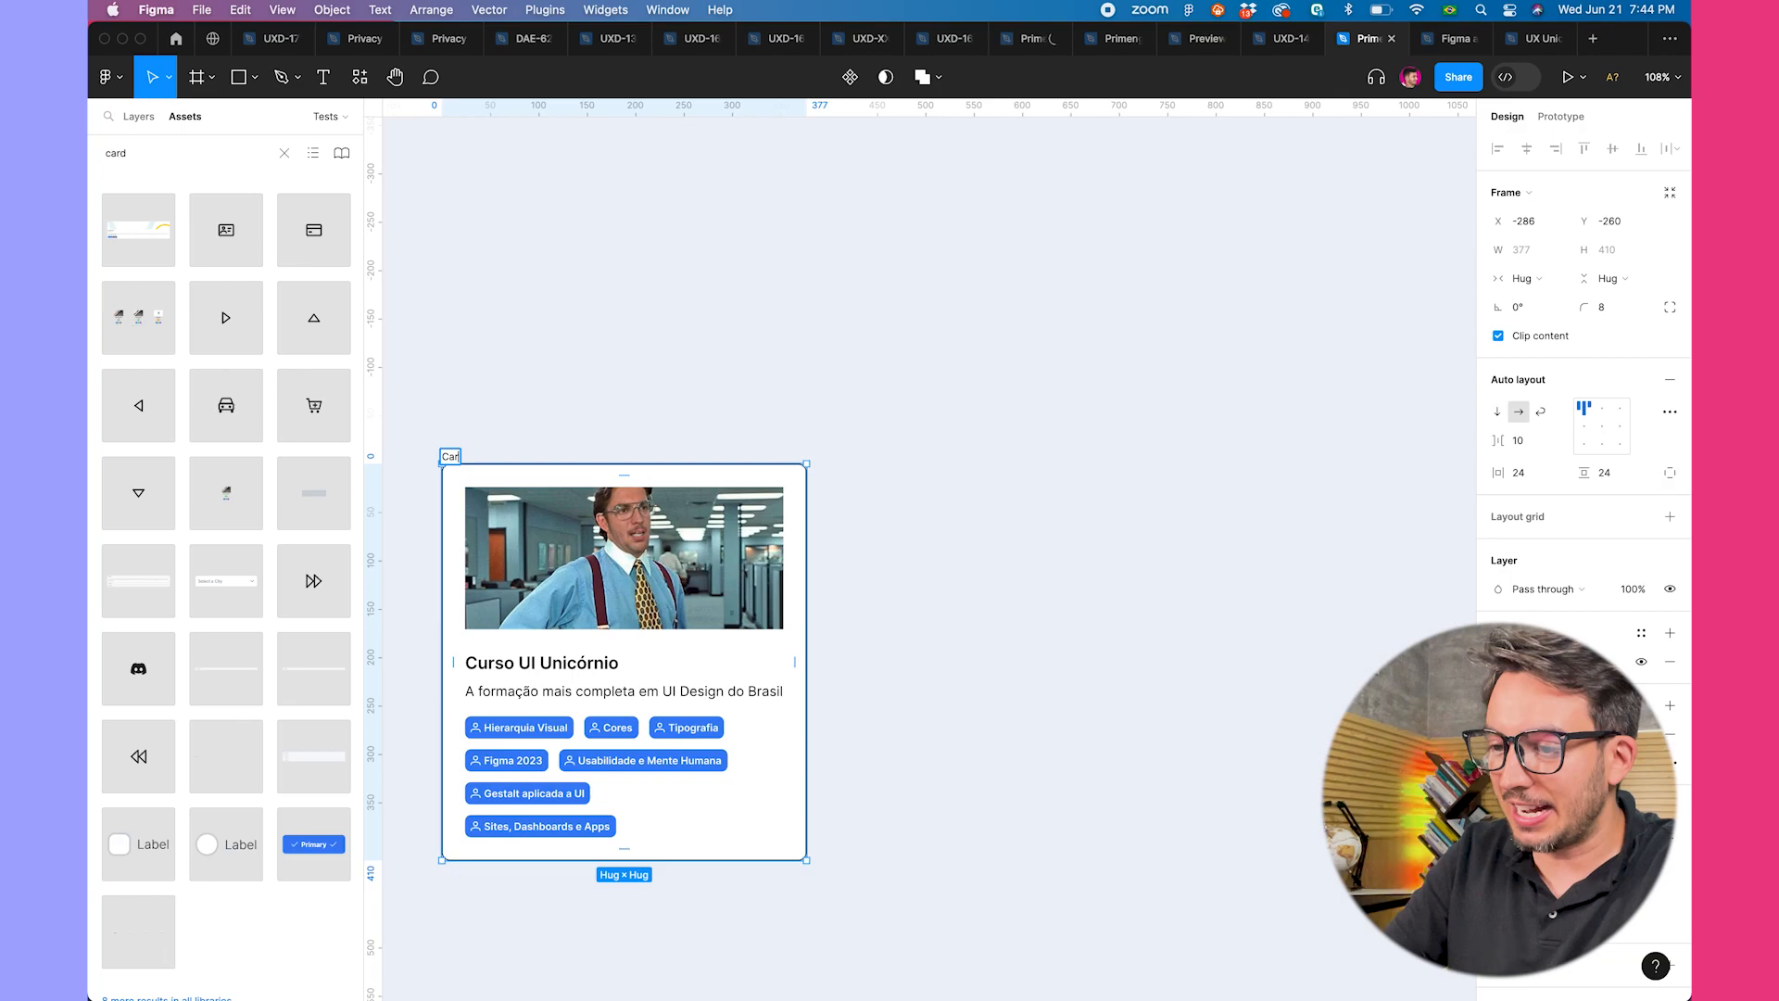
text(d)
click(547, 408)
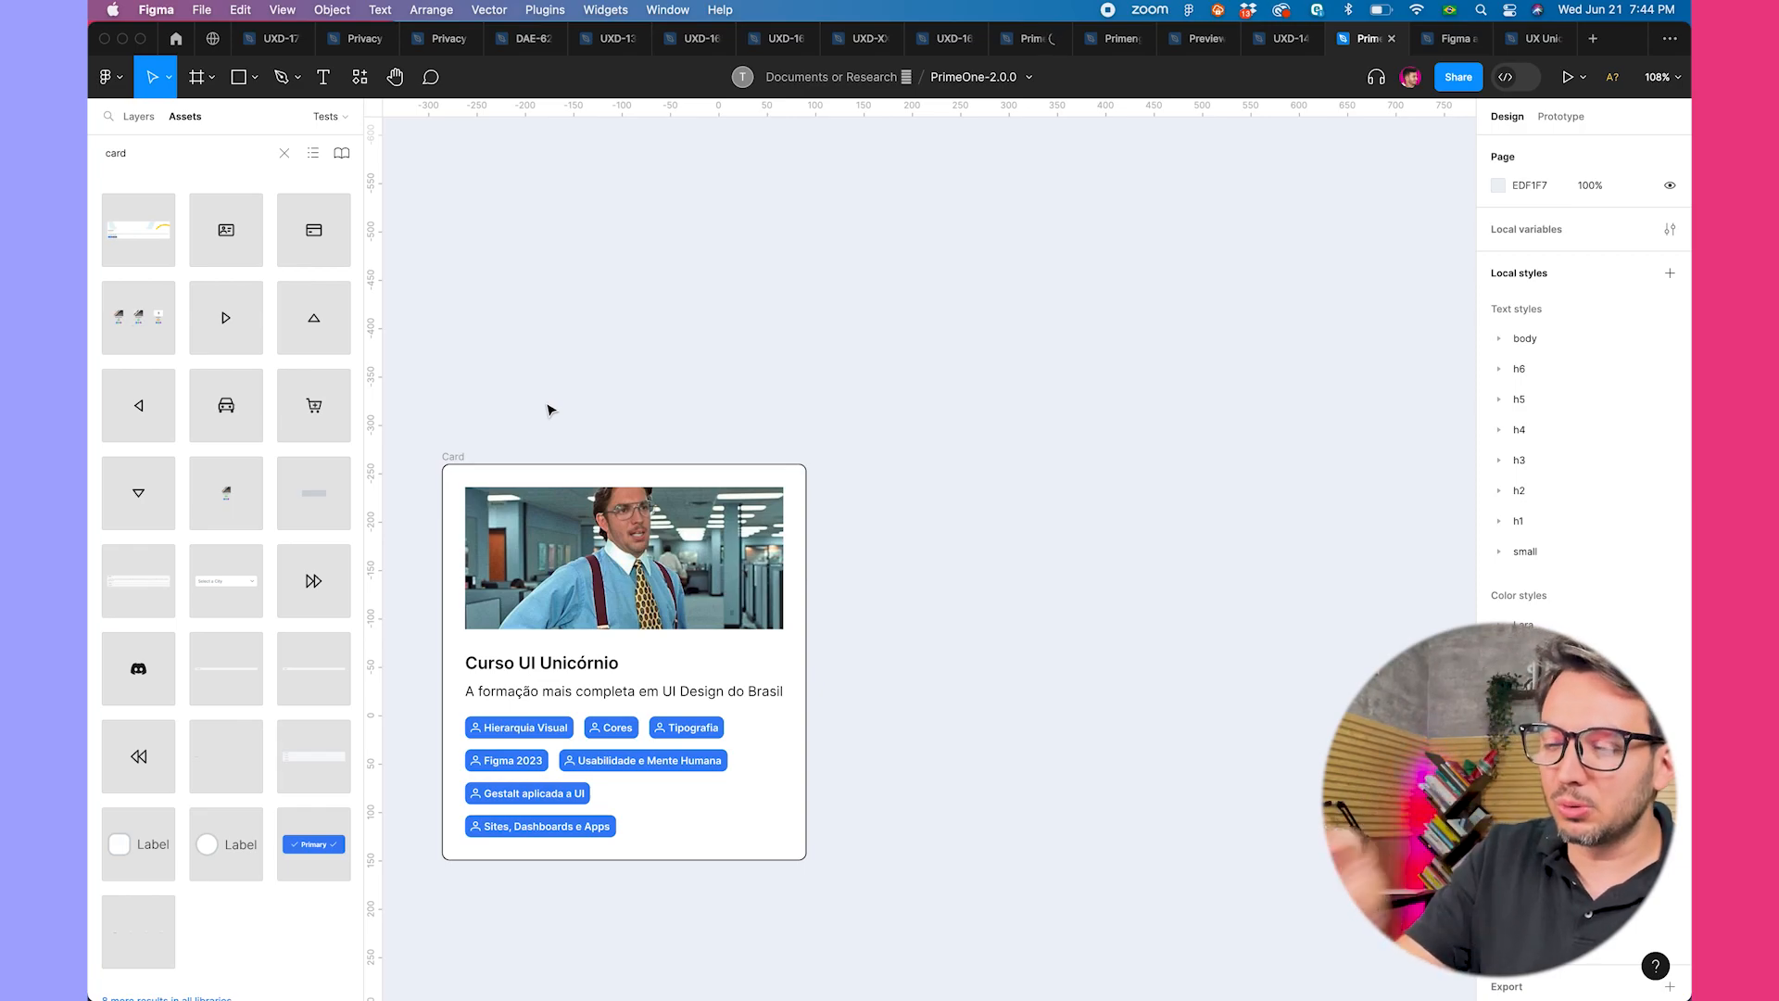
double_click(517, 788)
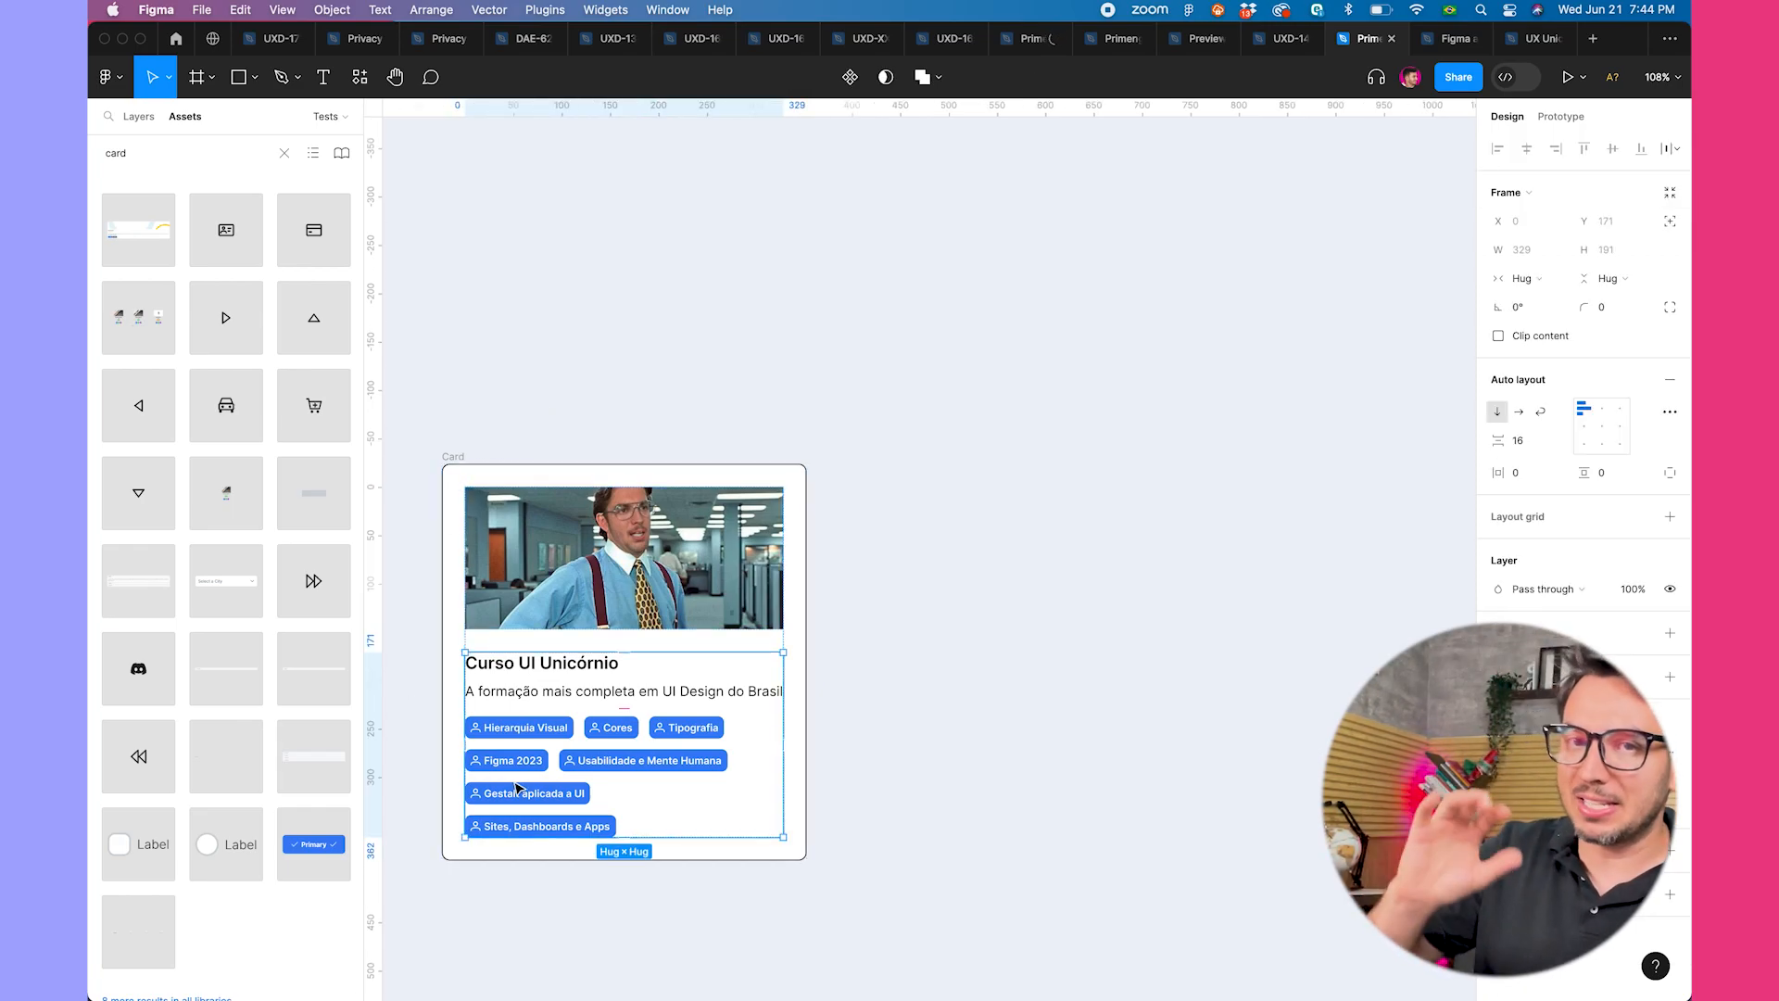
click(587, 429)
- Duplicate the Card frame twice to form a row of three cards
click(452, 457)
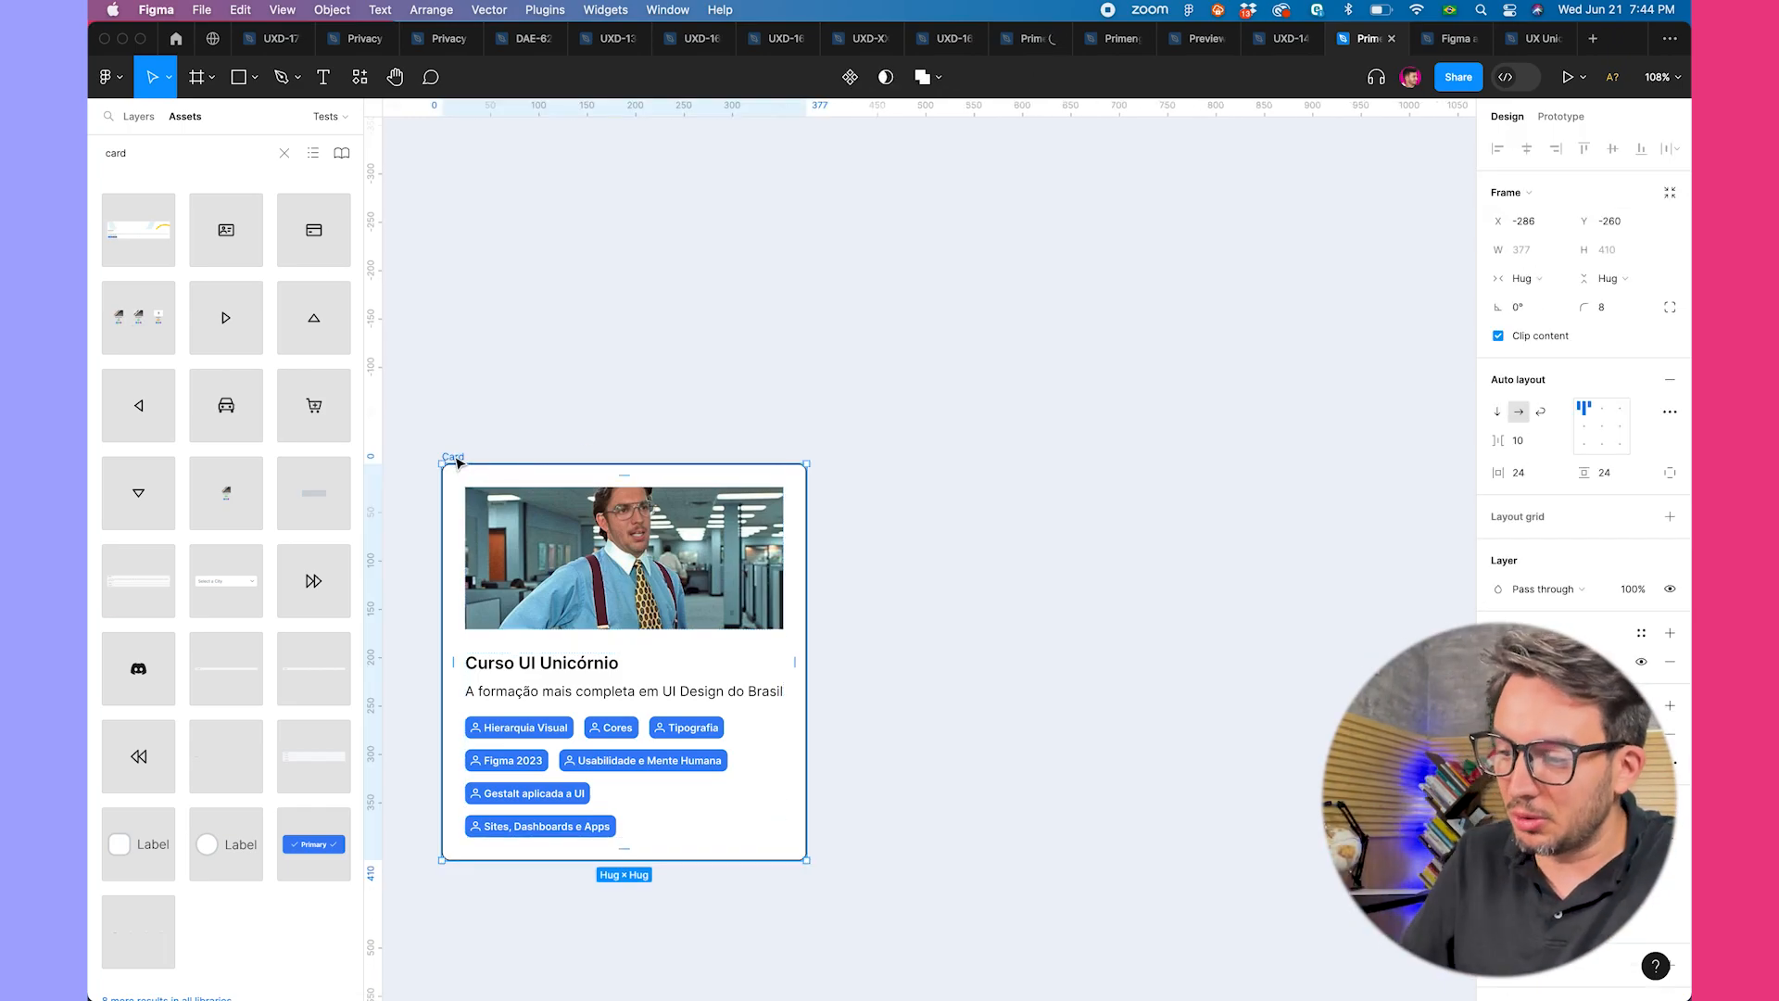
scroll(457, 460, down, 5)
key(super+d)
key(super+d)
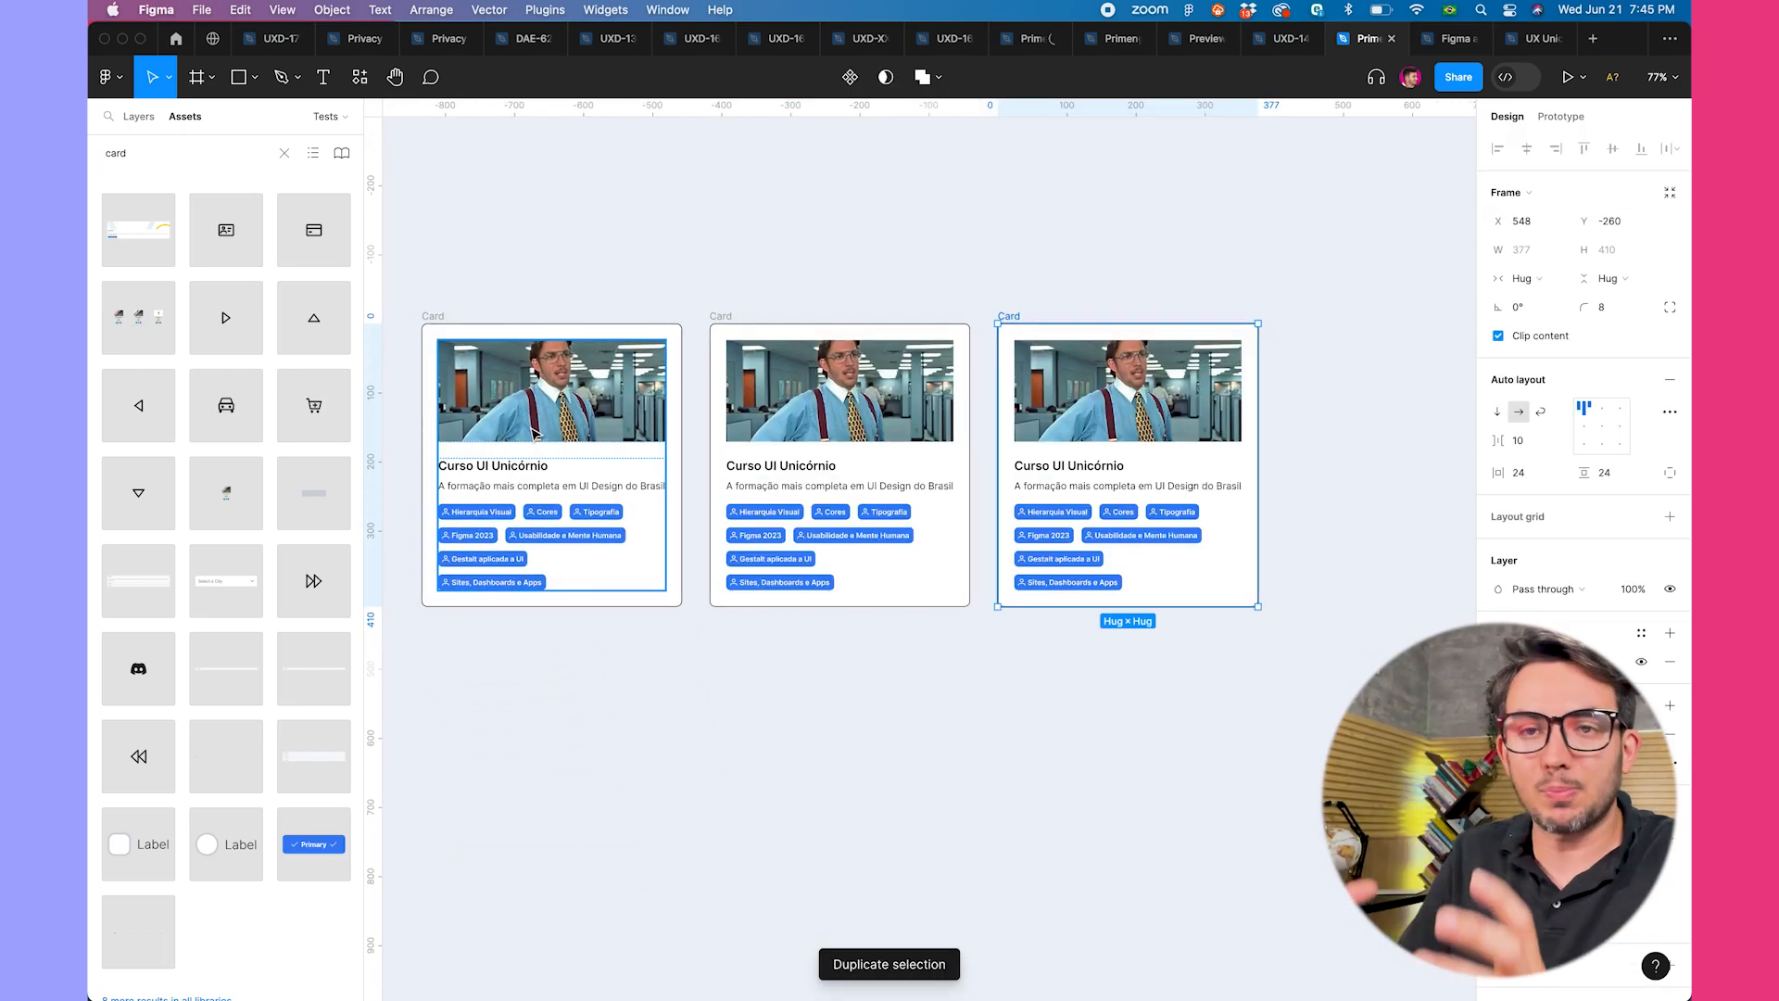
- Duplicate the first card in the row and place the copy above the other cards
click(533, 432)
scroll(533, 432, up, 3)
scroll(533, 433, left, 2)
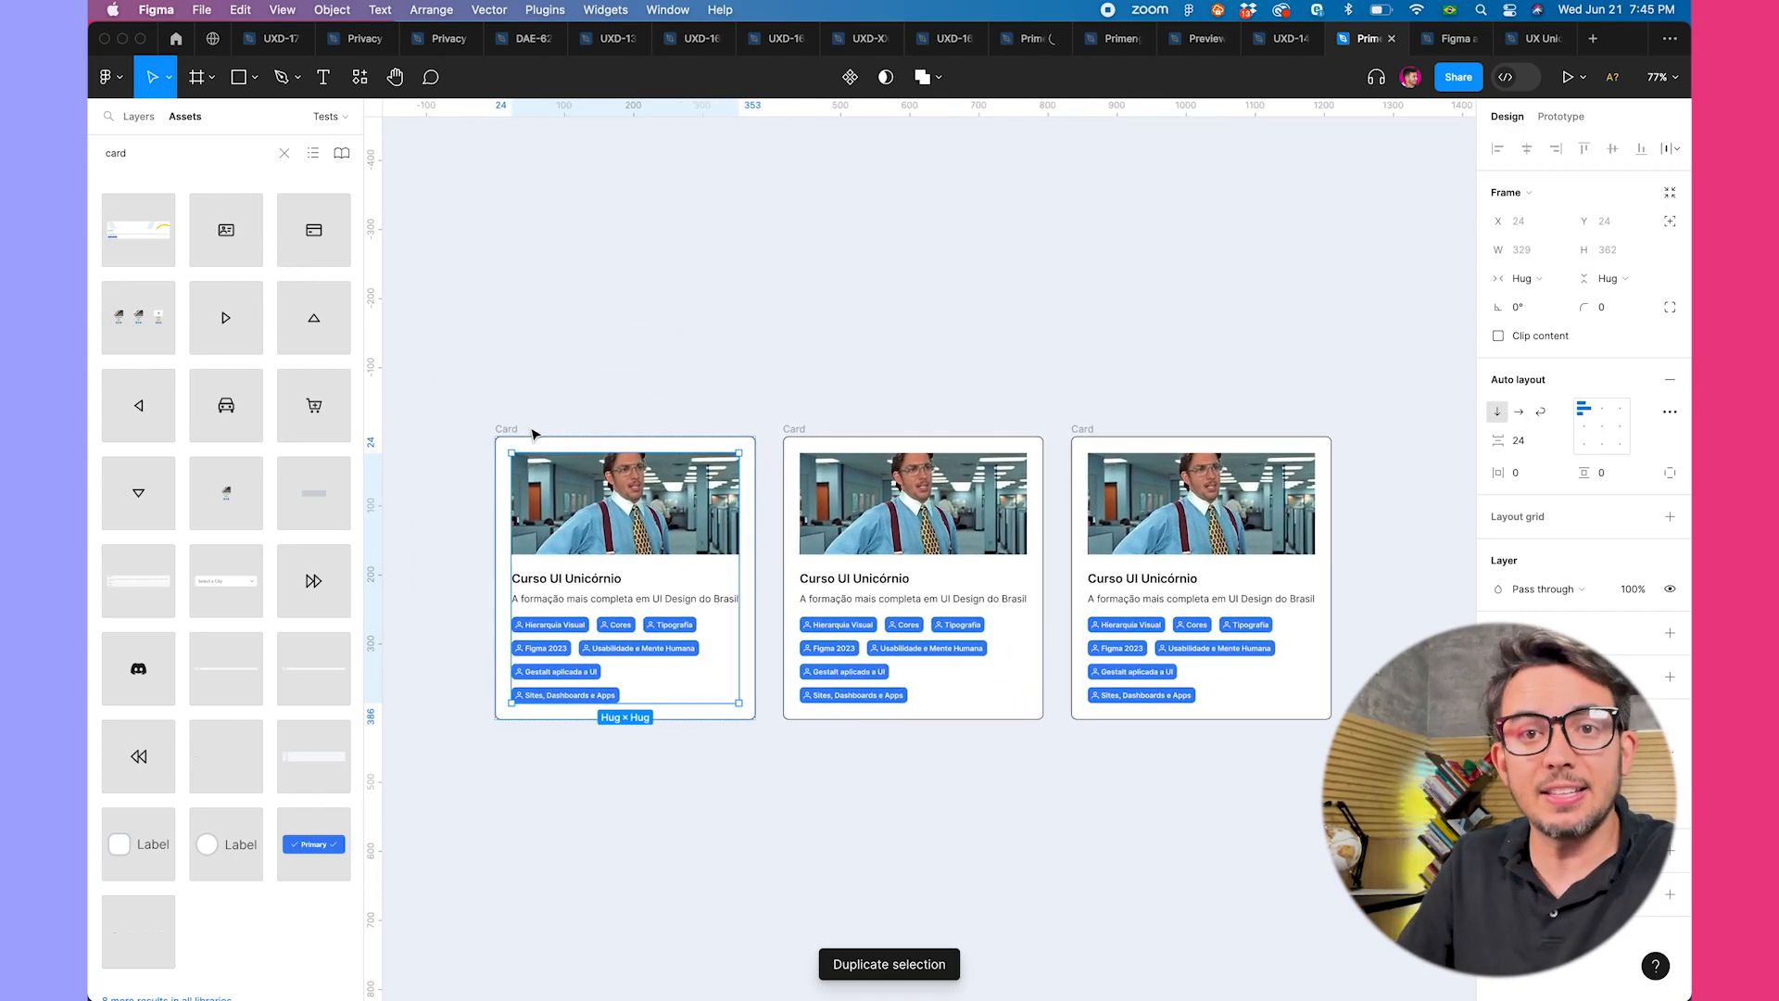
click(744, 379)
click(506, 430)
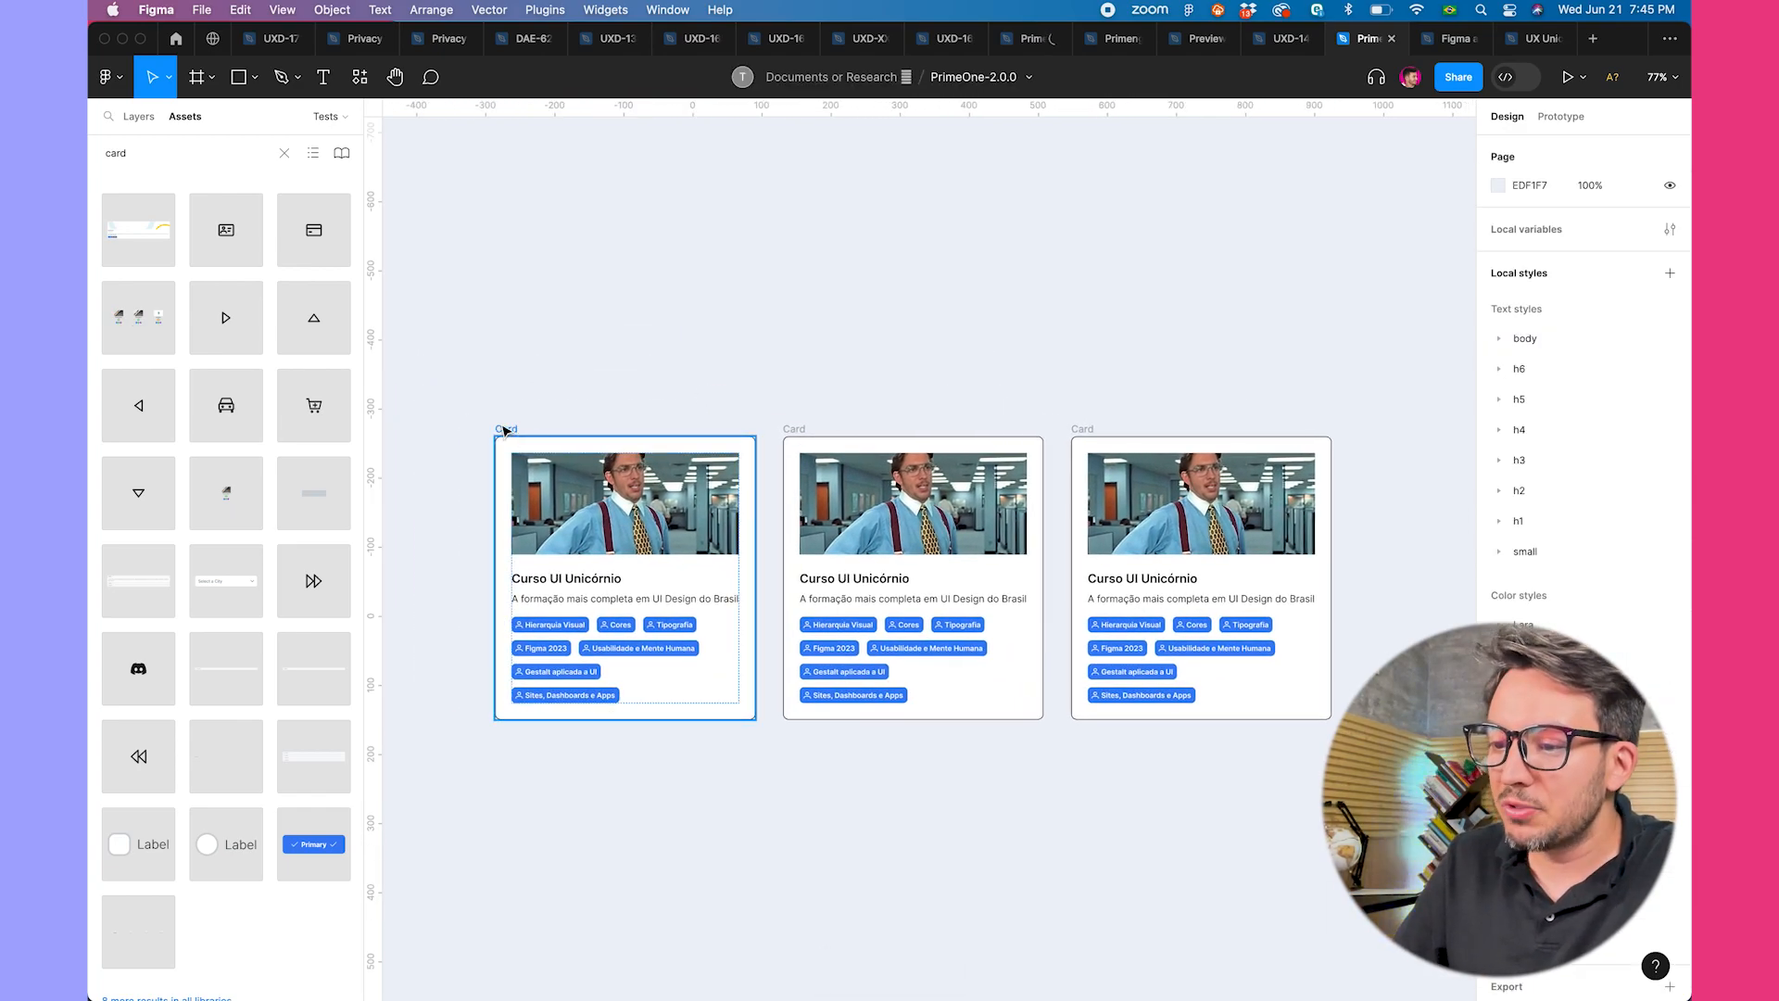
key(super+d)
drag(1130, 426, 786, 368)
- Widen the card copy above the row to about 878
drag(1042, 475, 1258, 474)
scroll(1262, 474, right, 2)
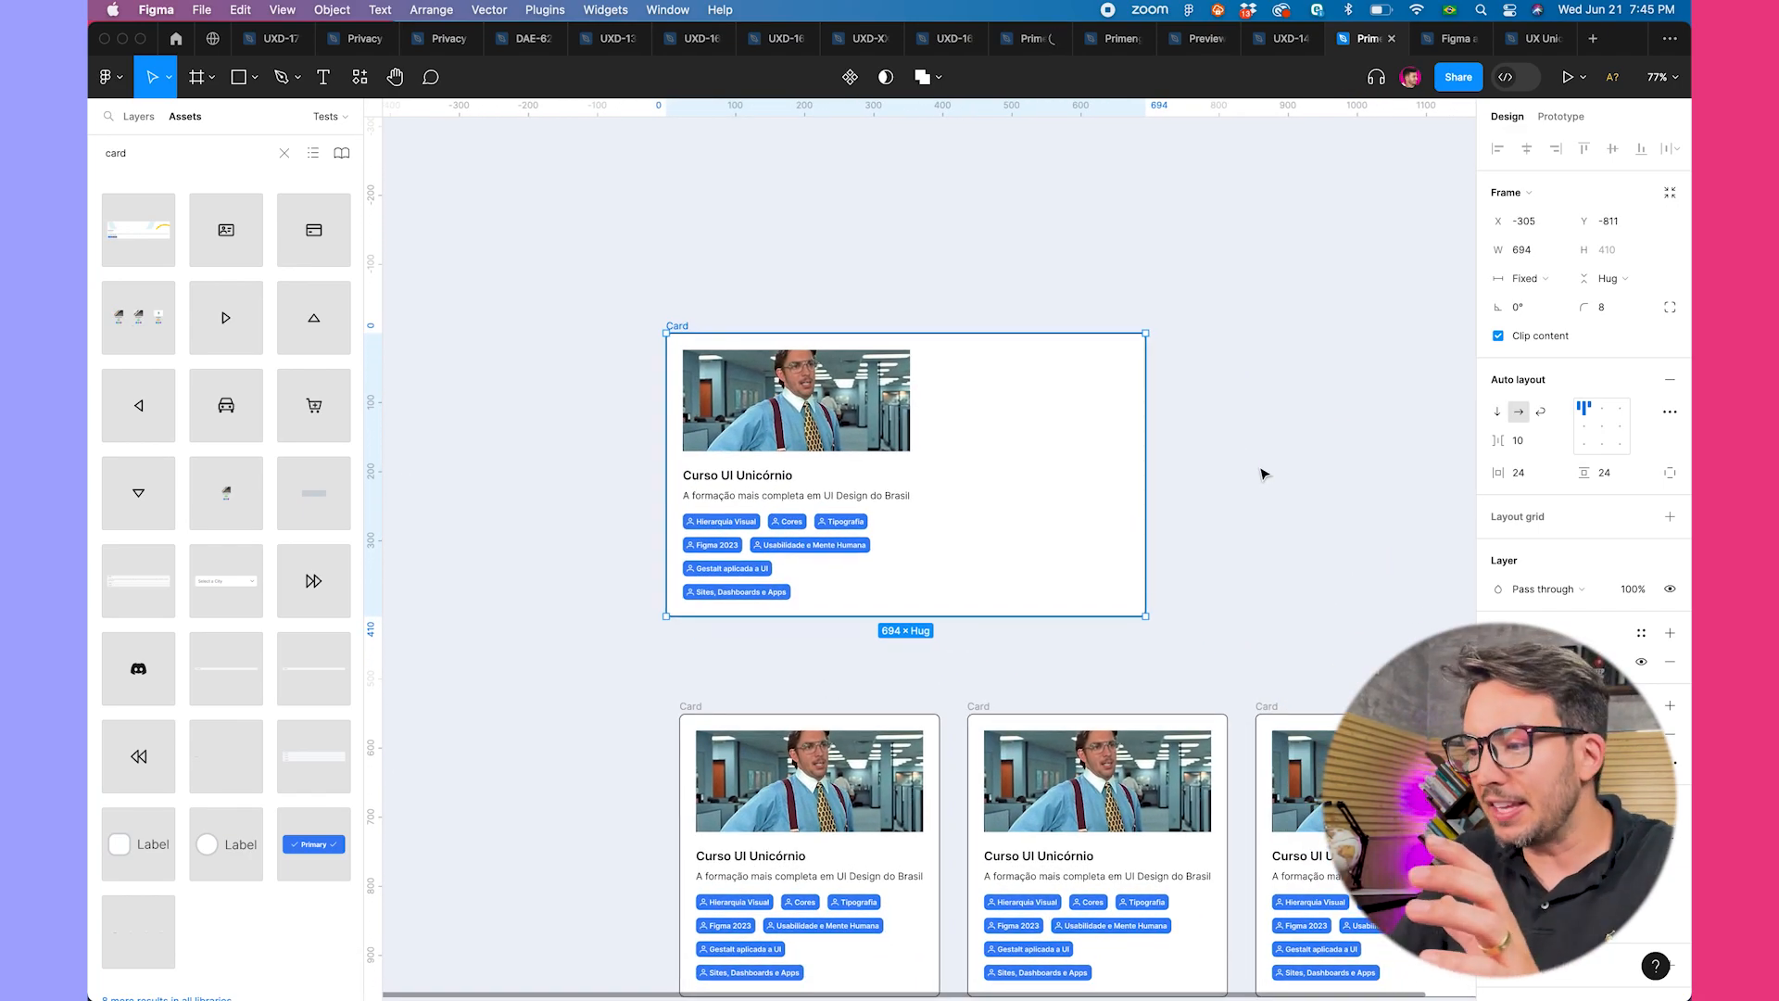
click(1262, 475)
drag(1149, 441, 1383, 437)
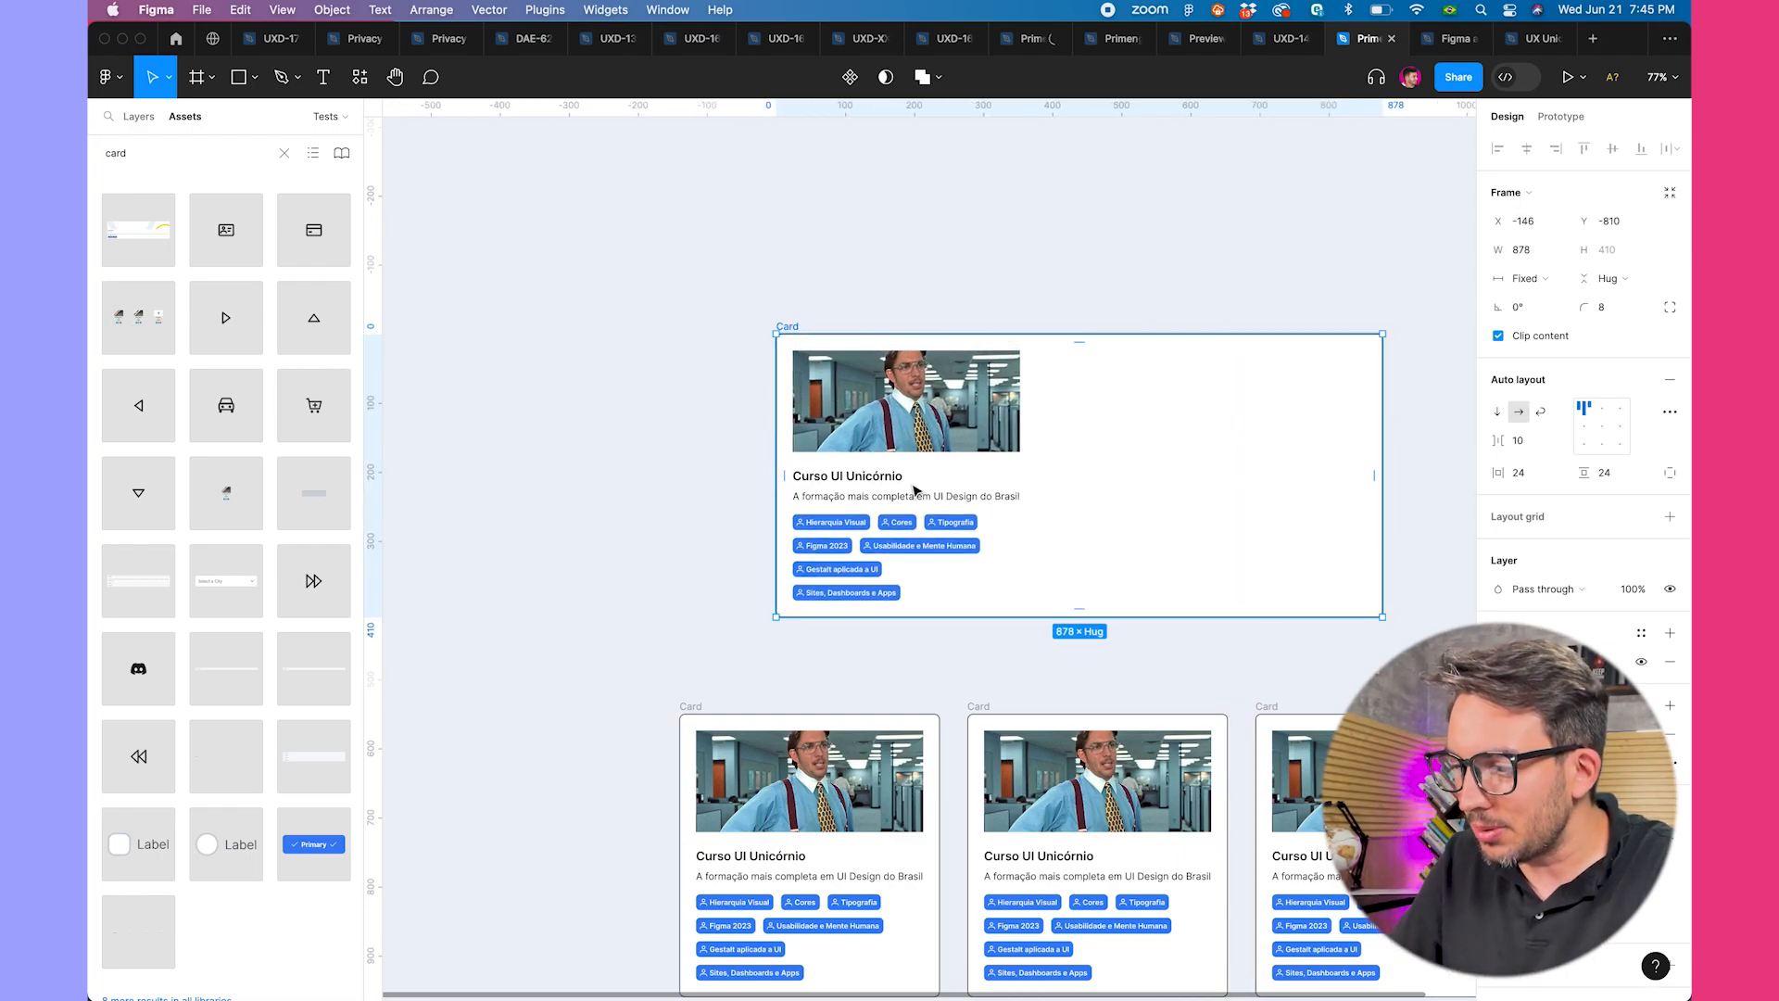
- Move the title and tags block beside the image inside the wide card so they sit side by side
click(766, 534)
double_click(839, 505)
drag(843, 510, 1092, 385)
click(1127, 540)
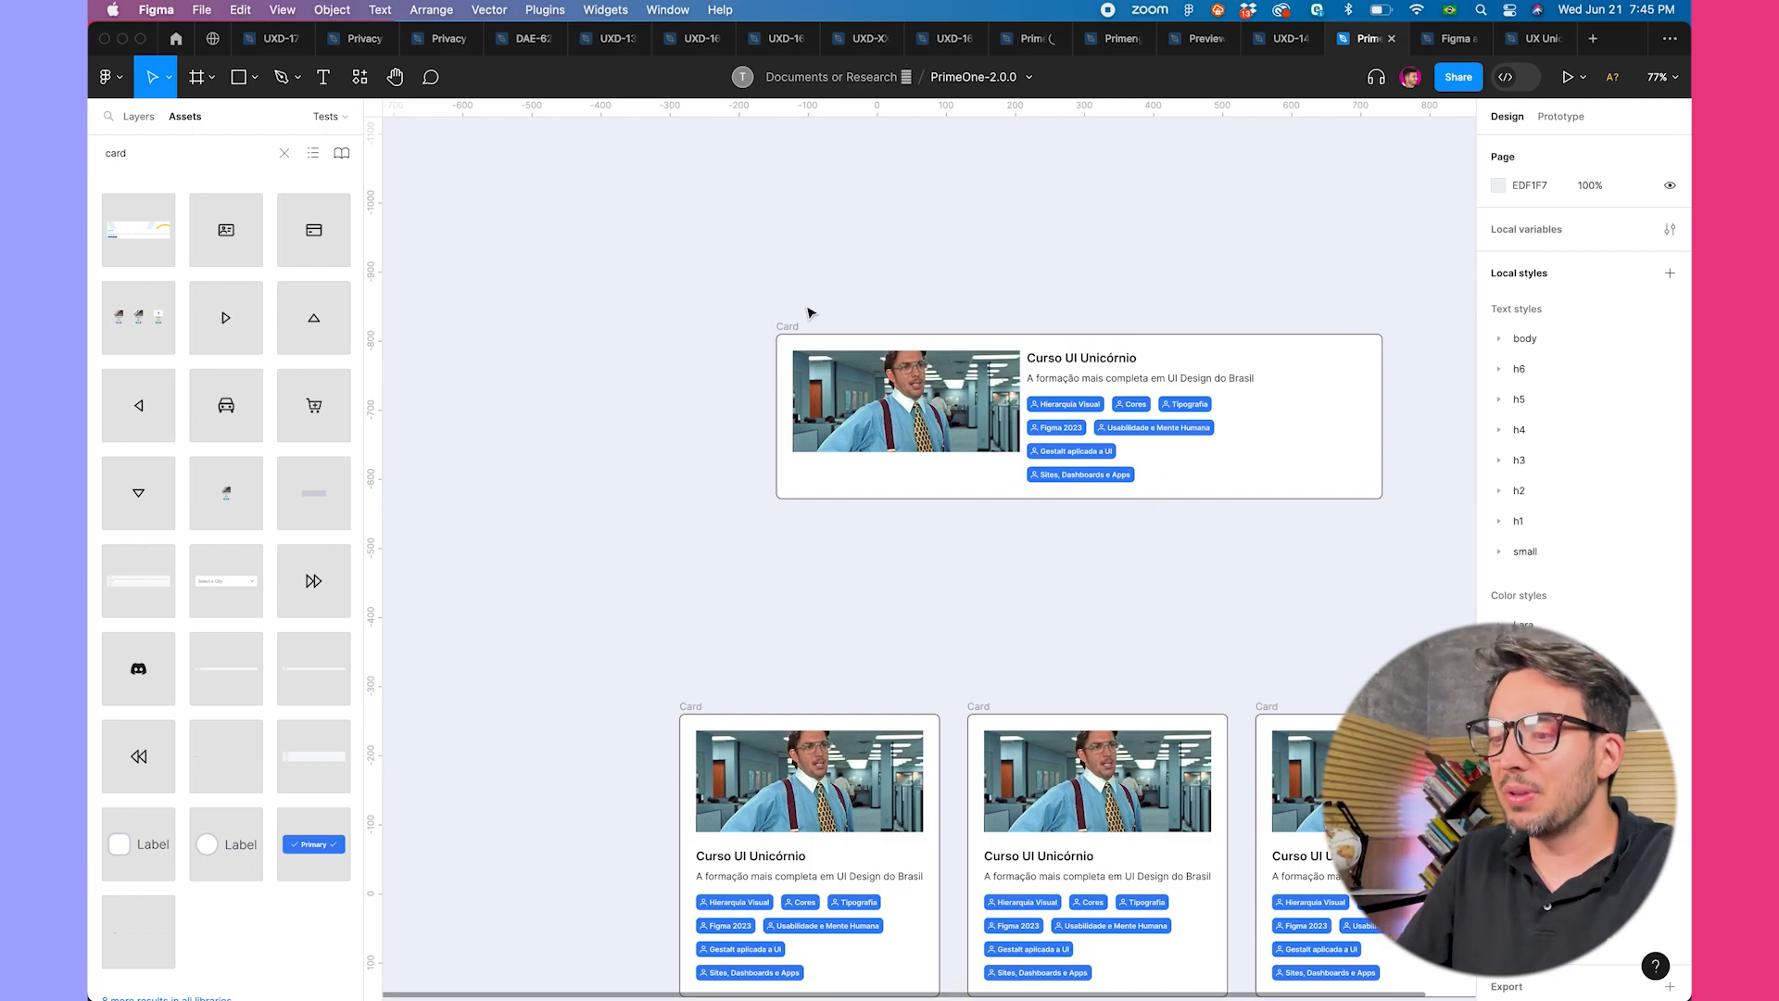
- Narrow the wide card to about 705 and move it to just above the row of three cards
click(786, 326)
drag(1381, 419, 1263, 423)
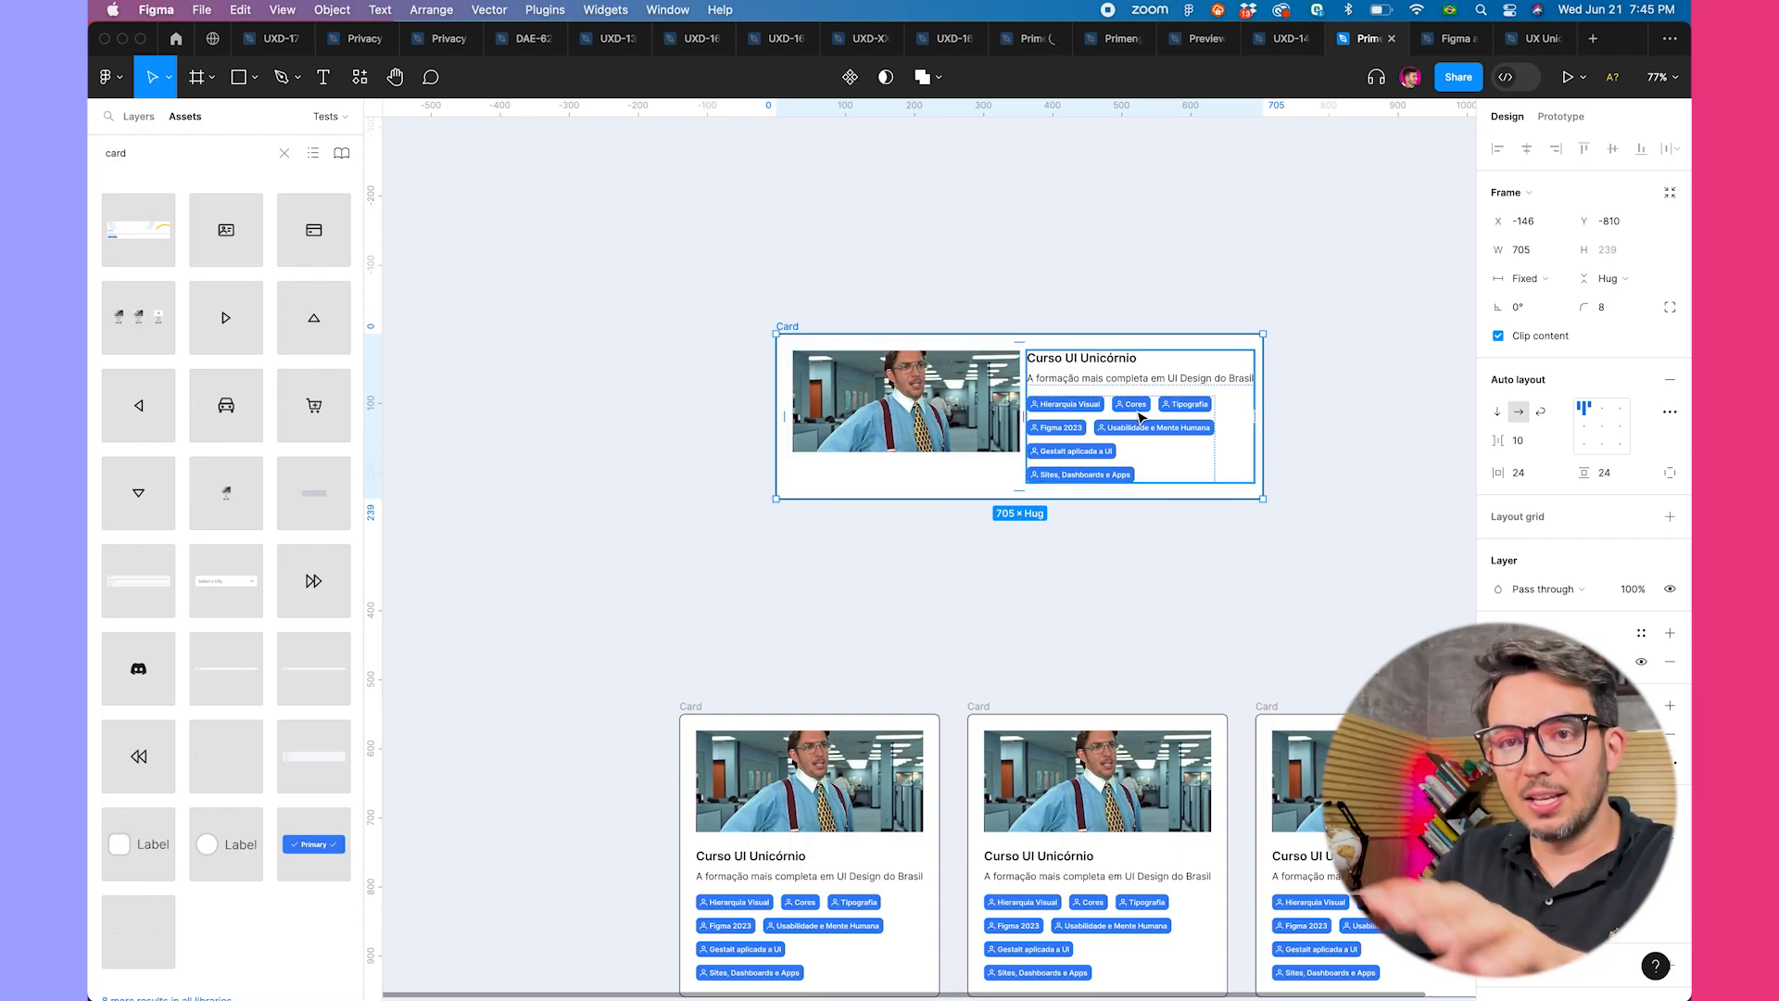
scroll(1230, 558, down, 4)
scroll(1231, 558, right, 2)
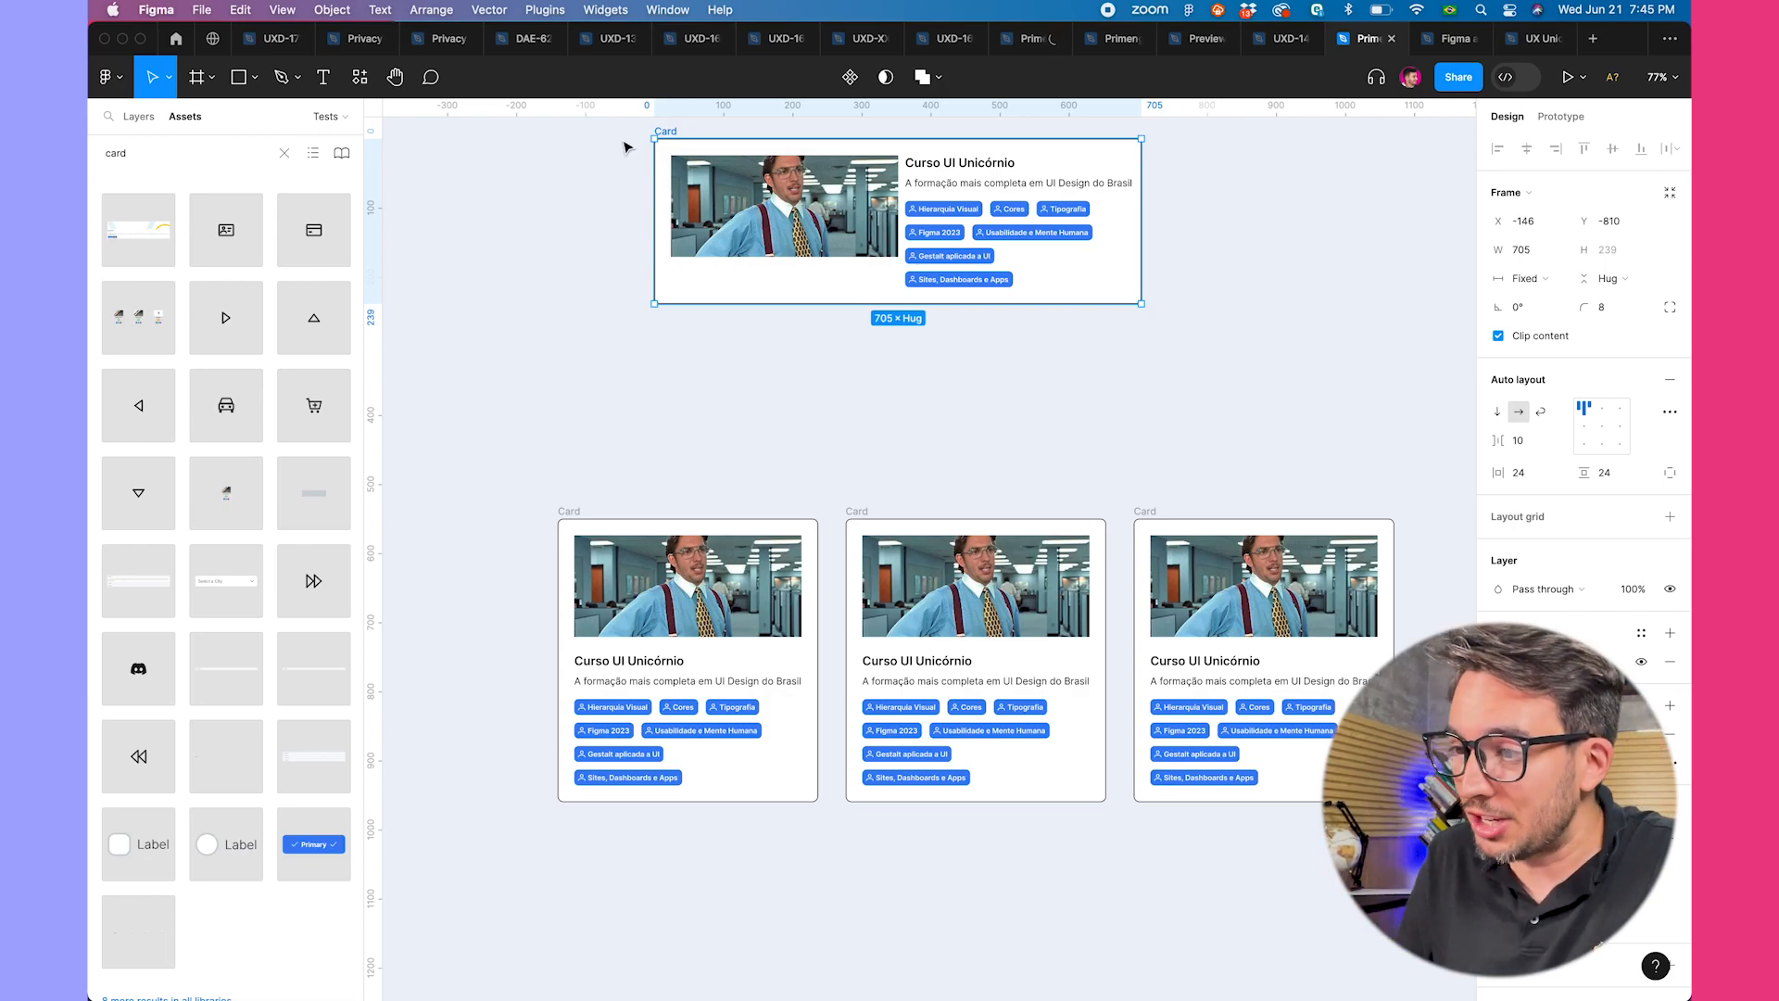
drag(674, 137, 571, 299)
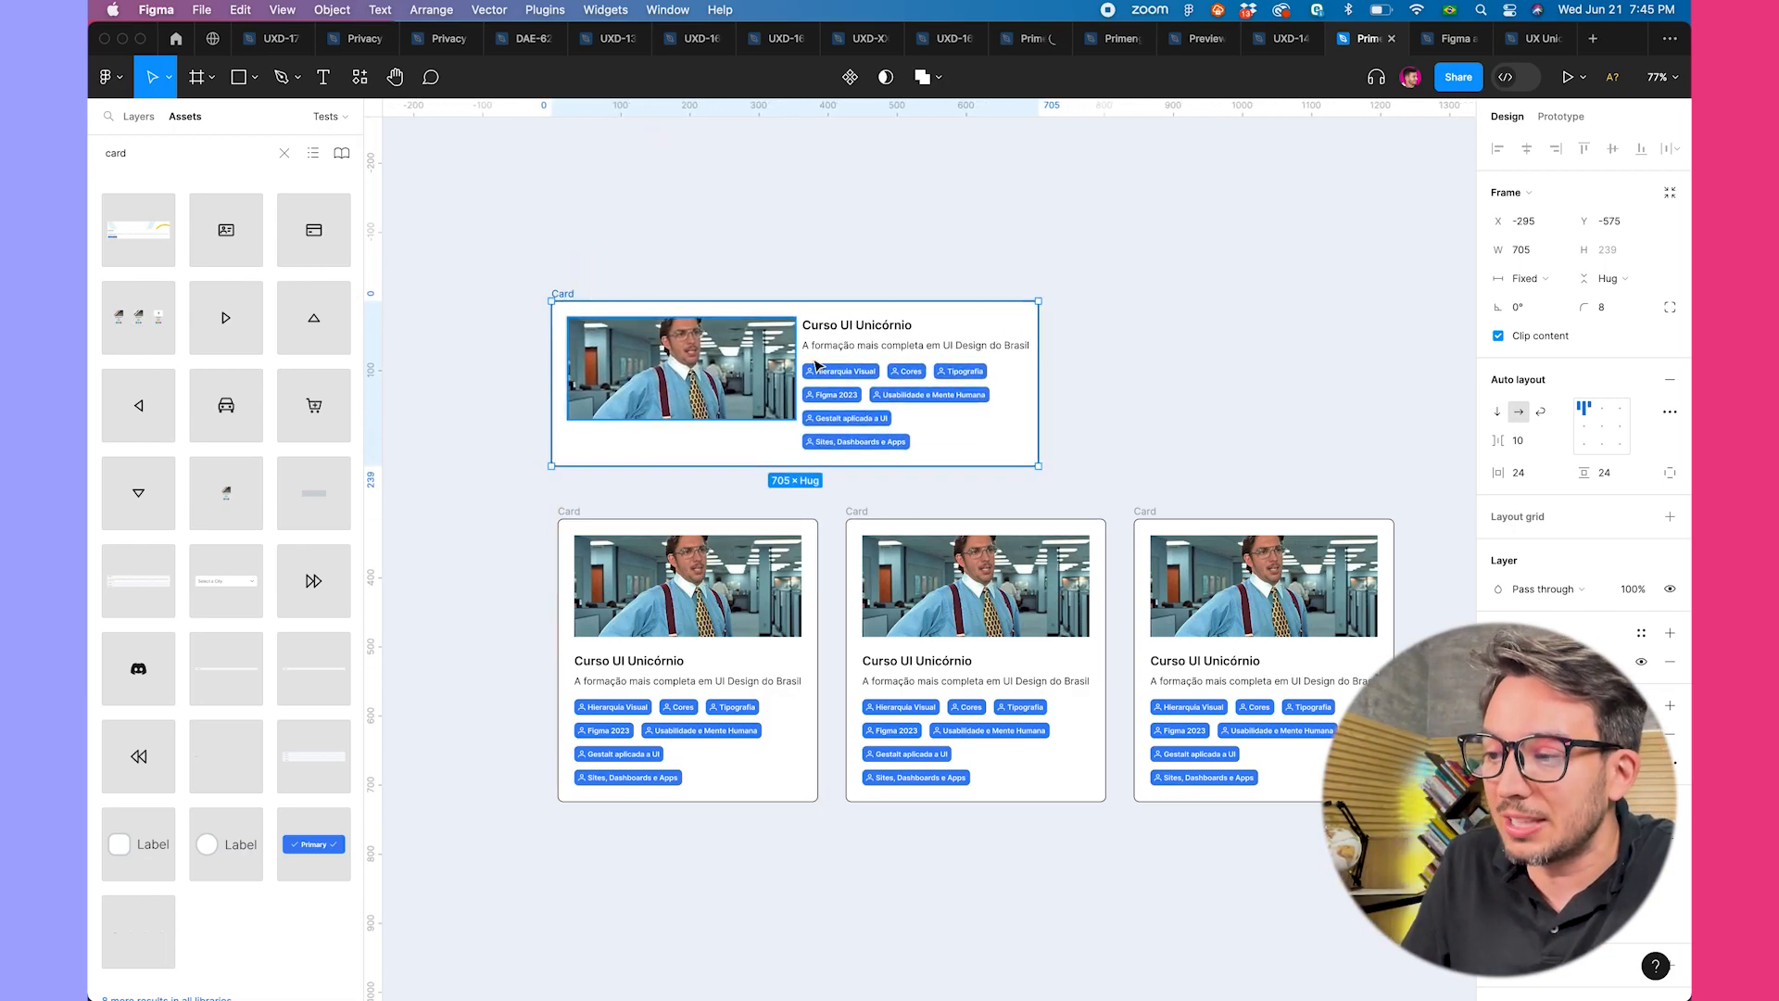
- Duplicate the first card in the row and place the copy on its own below the row
click(575, 509)
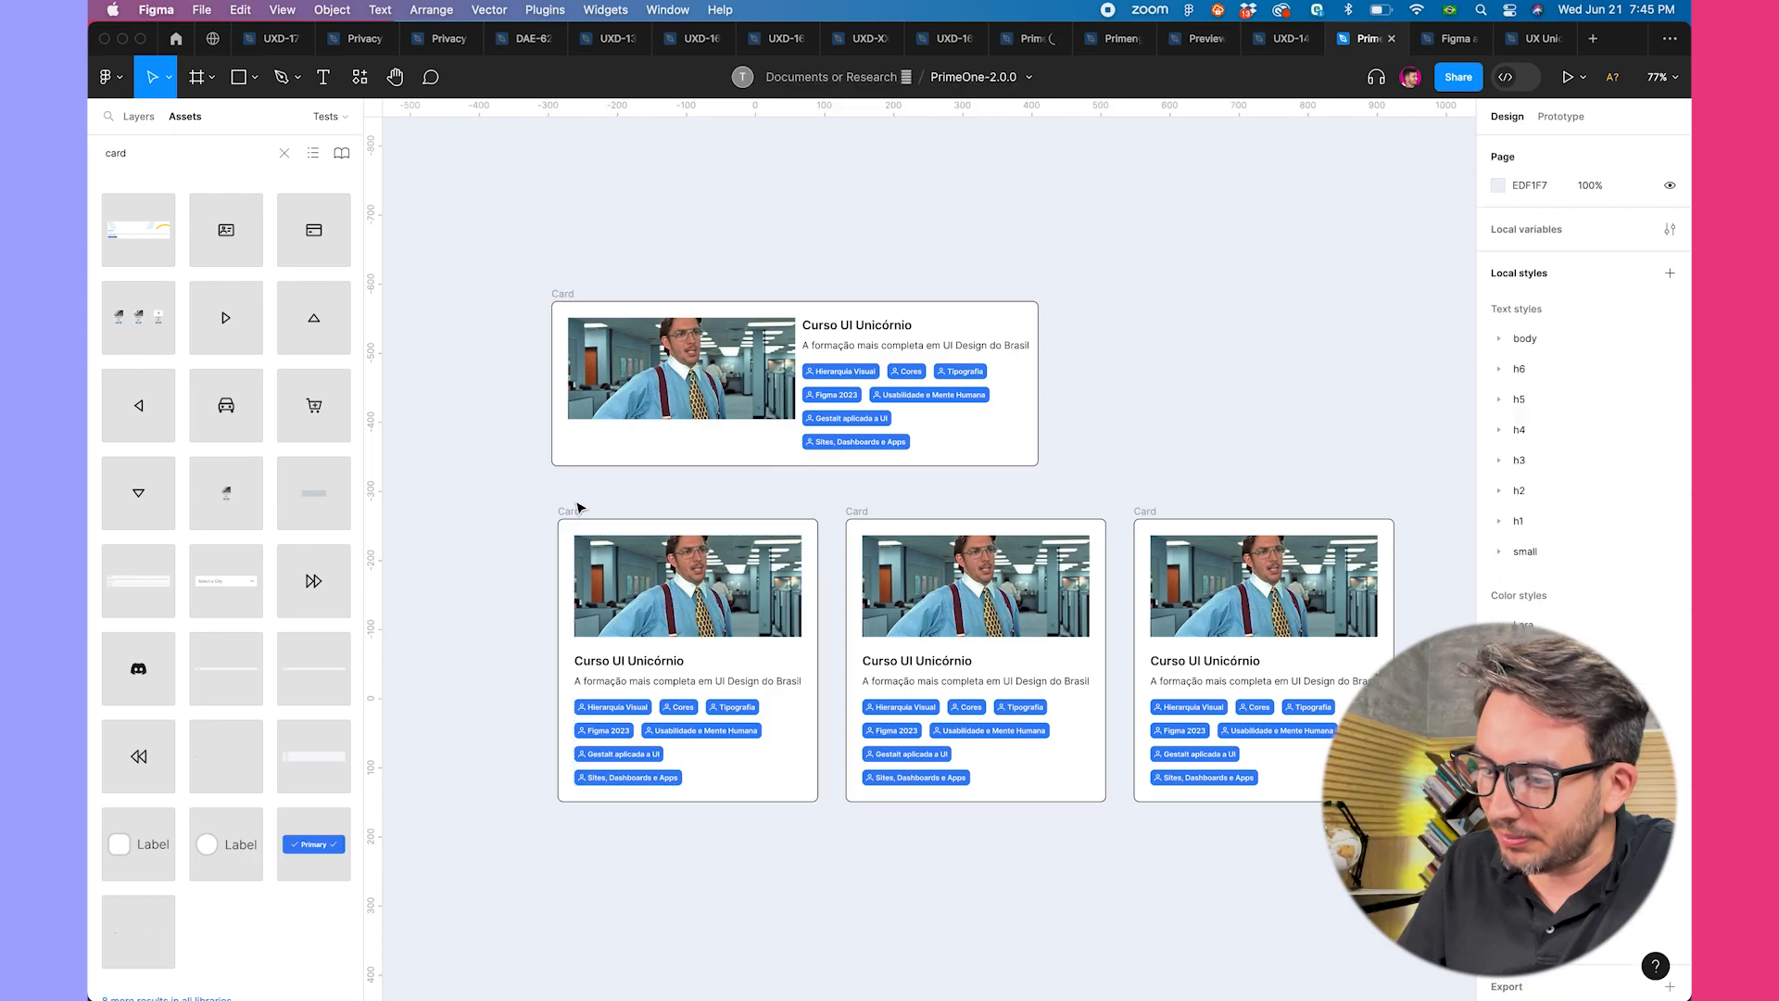
key(super+d)
drag(1164, 510, 1003, 680)
scroll(1193, 719, left, 8)
scroll(1112, 690, down, 5)
scroll(1005, 678, down, 4)
scroll(1005, 678, right, 3)
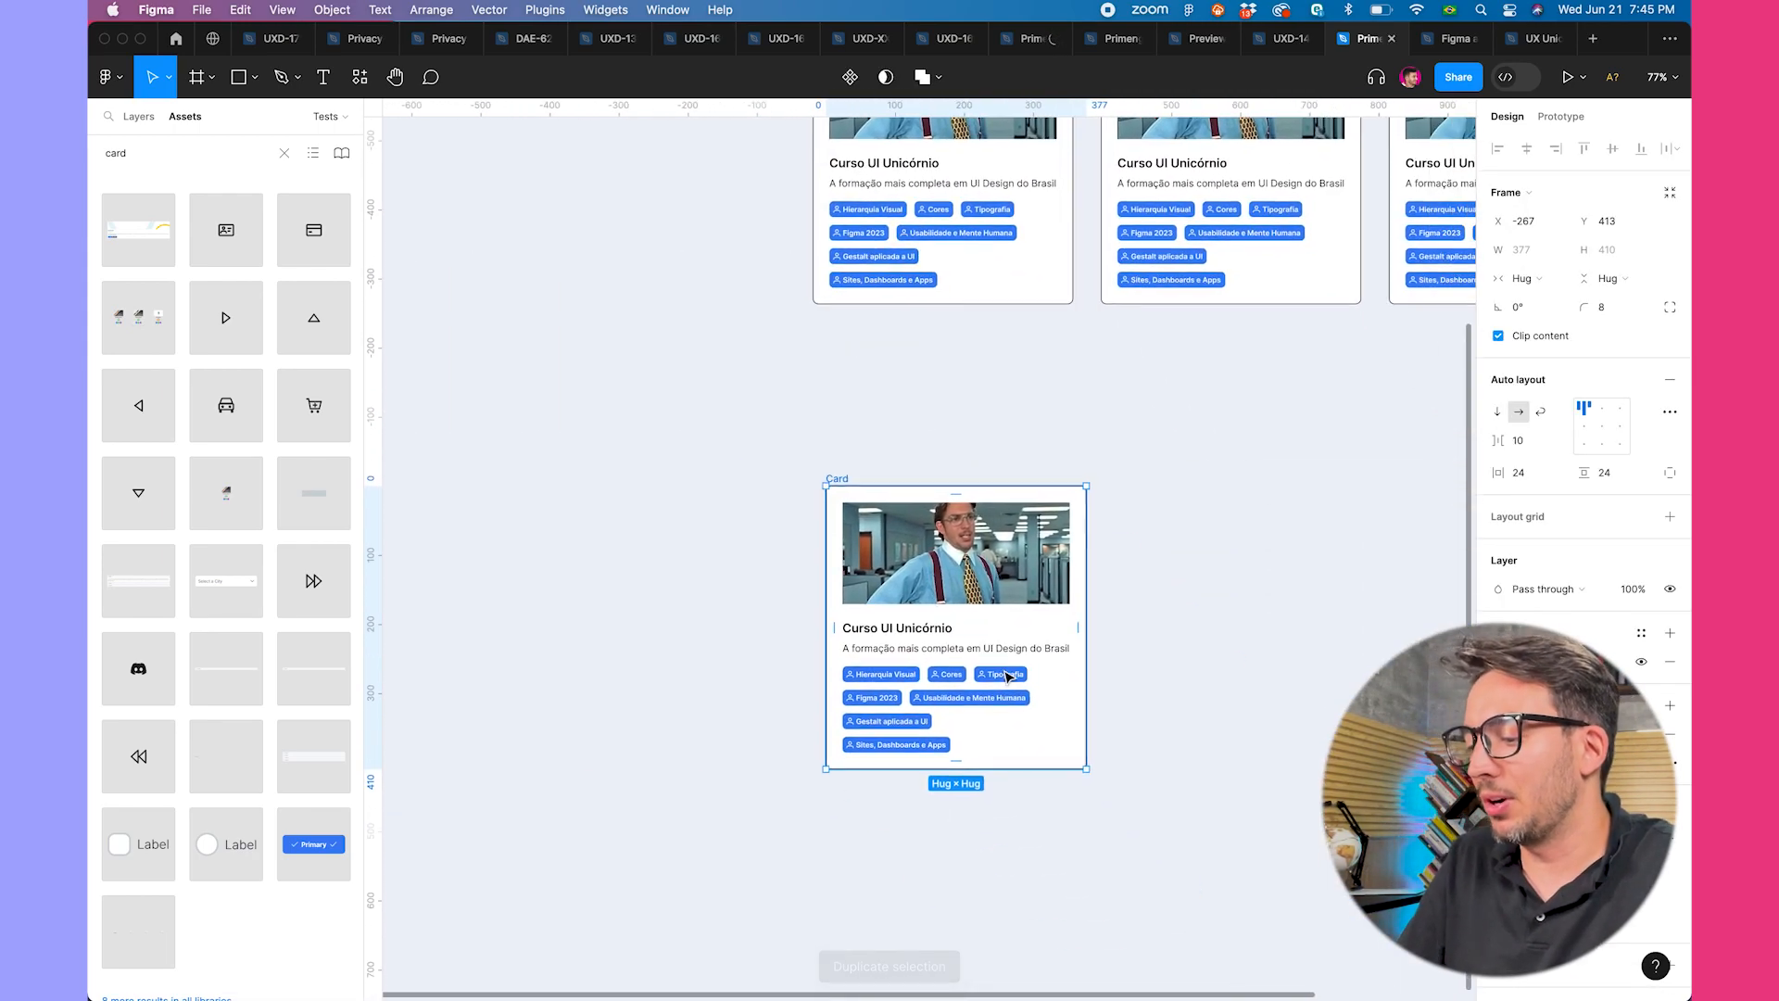
scroll(1014, 637, up, 5)
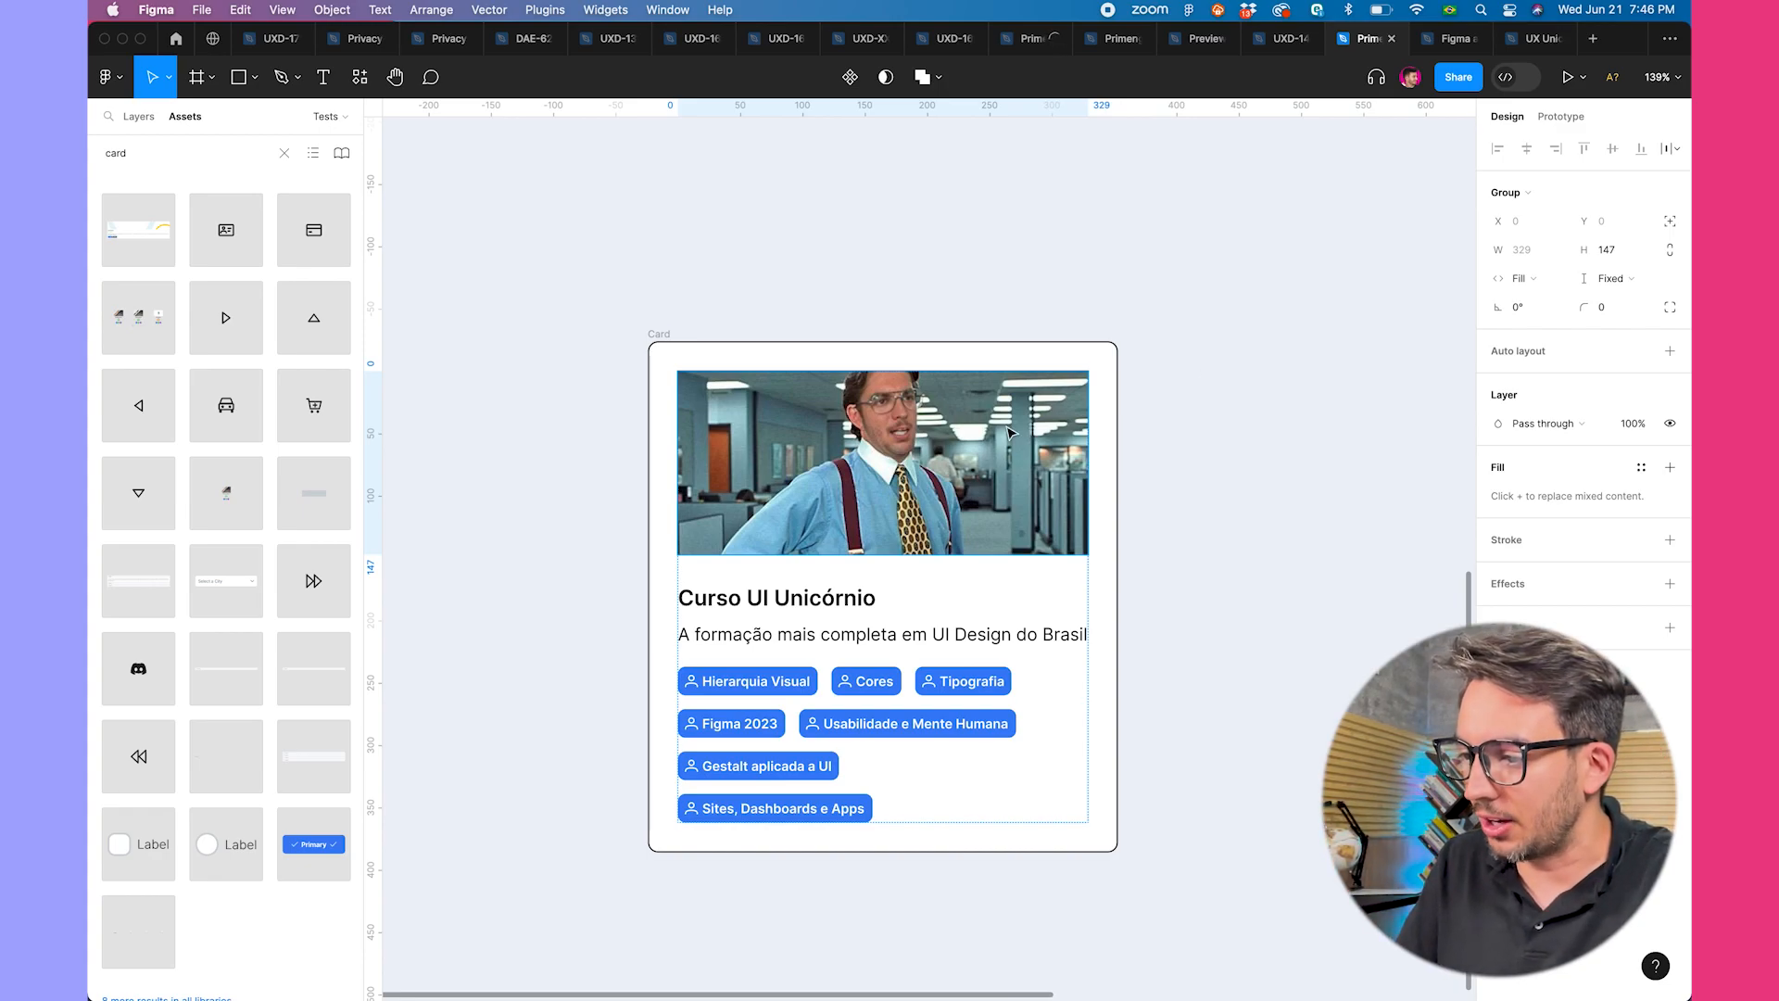
double_click(872, 436)
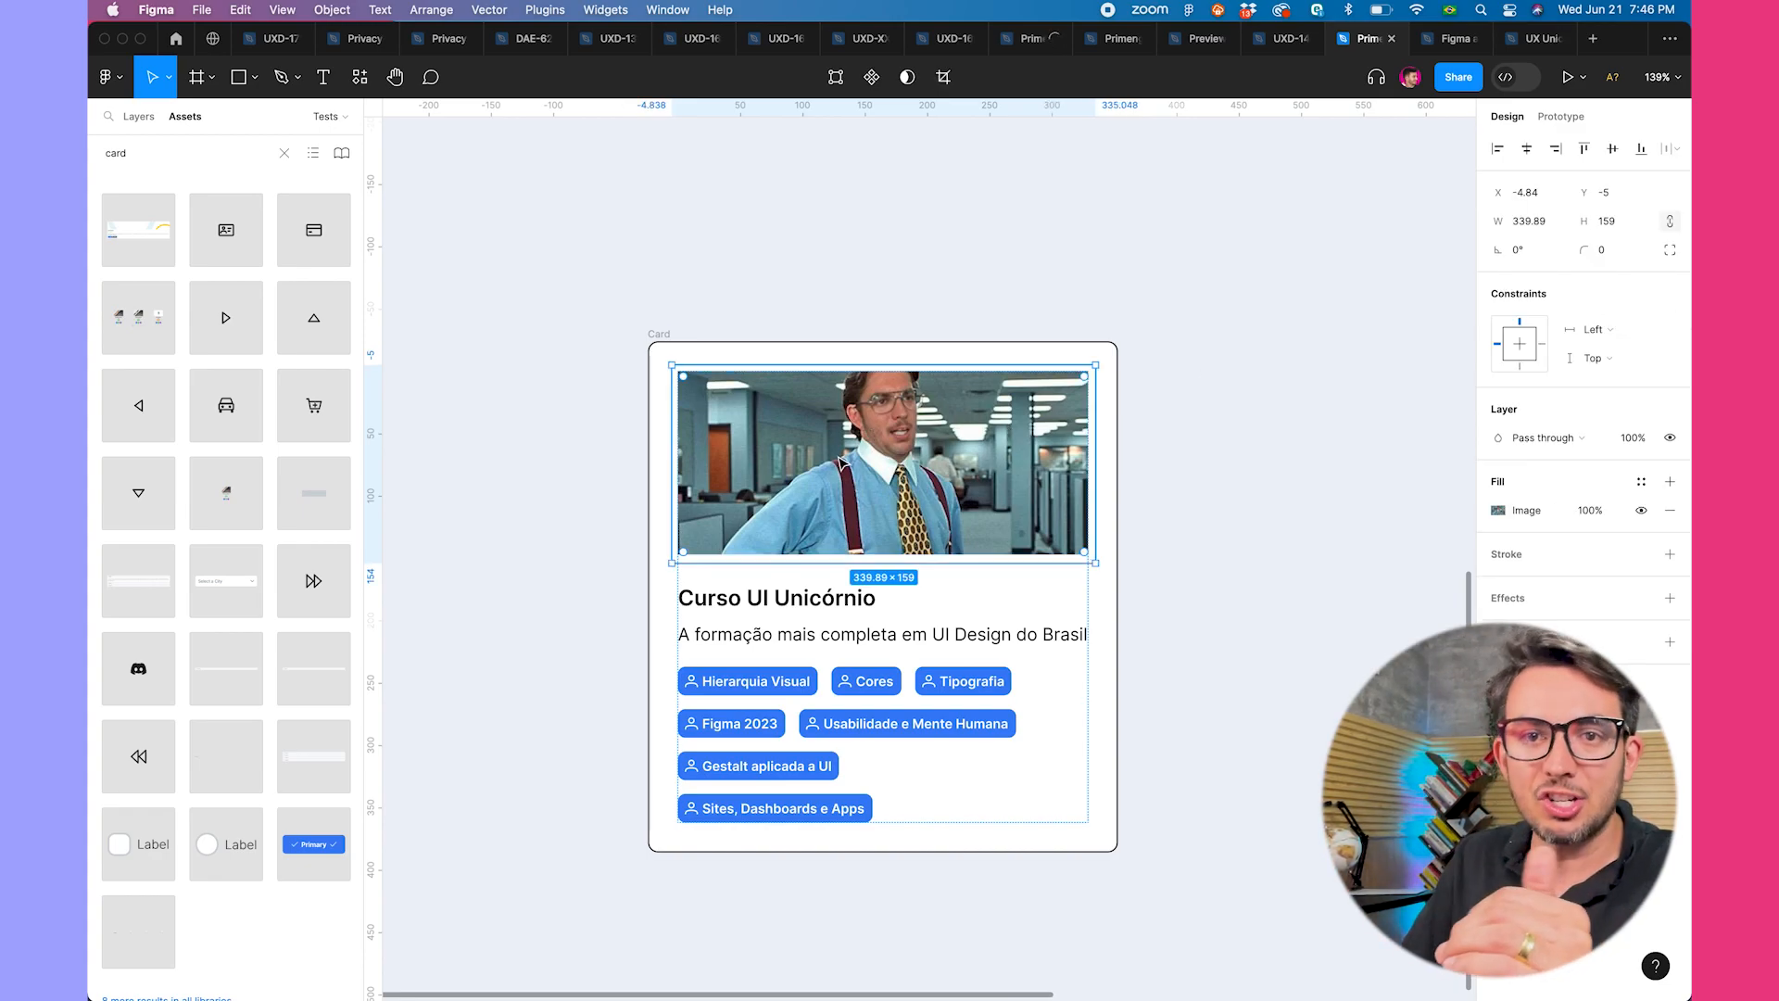
click(880, 289)
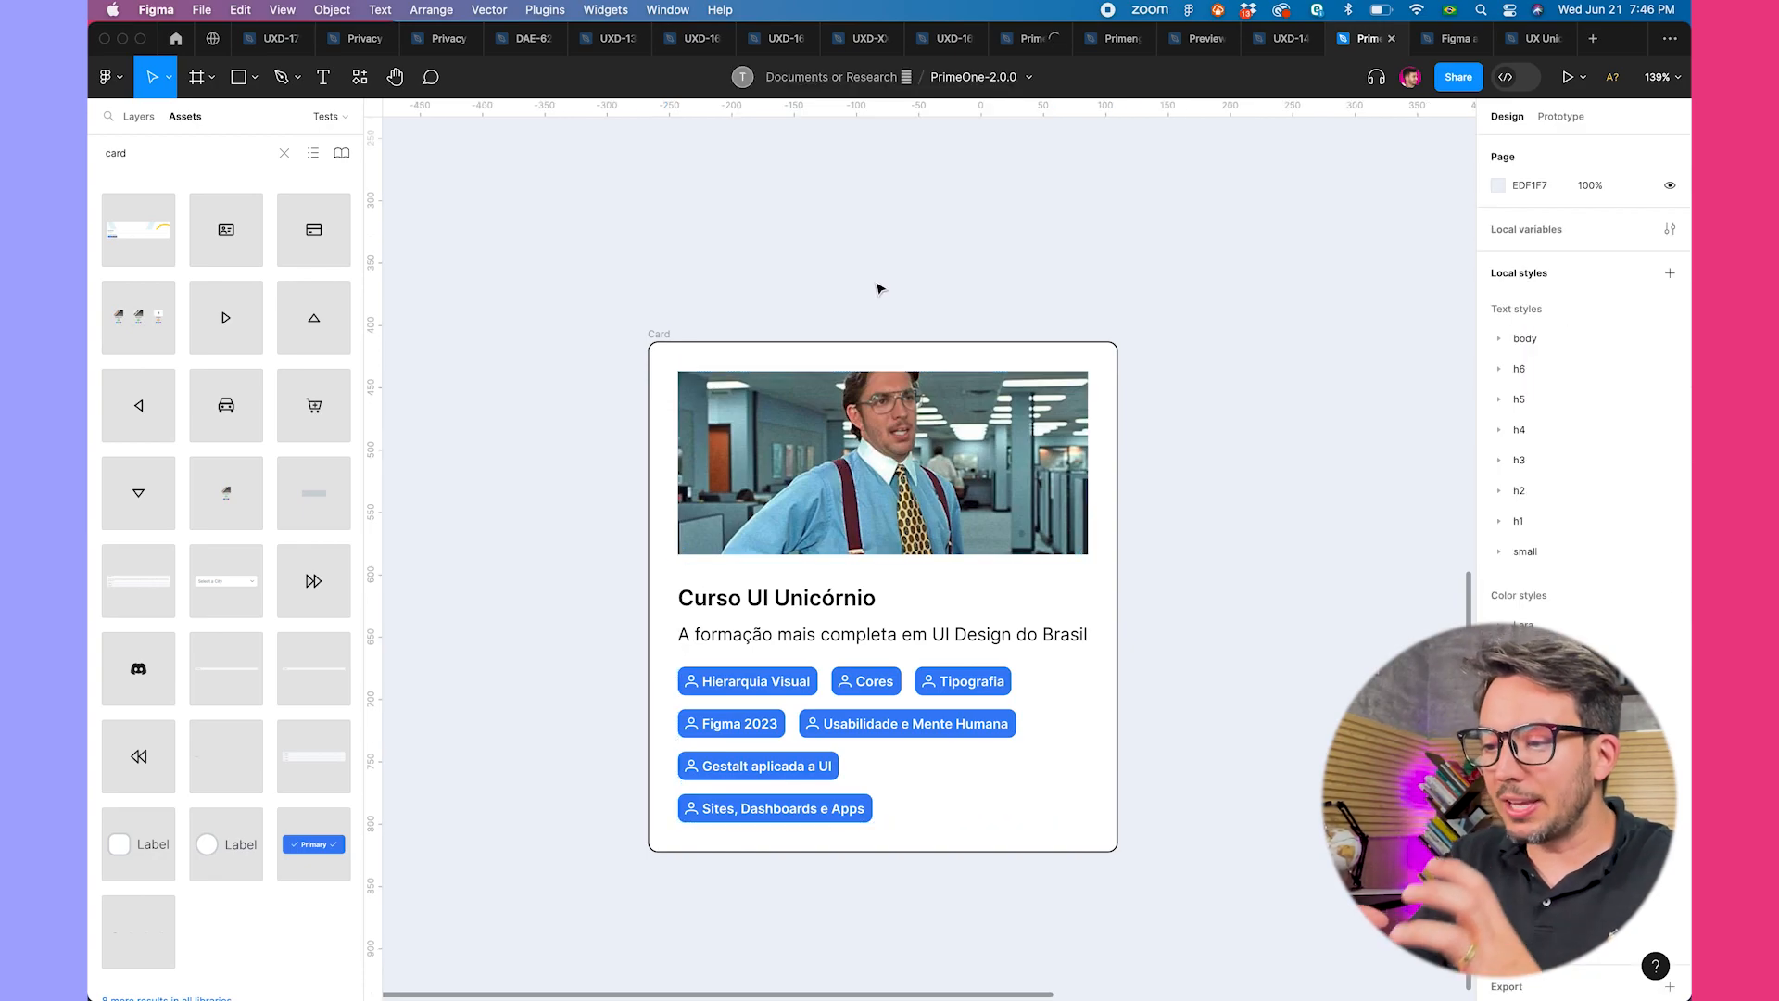
- Resize the wrapping tags frame in the lower card to about 209 wide and then back out to 329
click(776, 809)
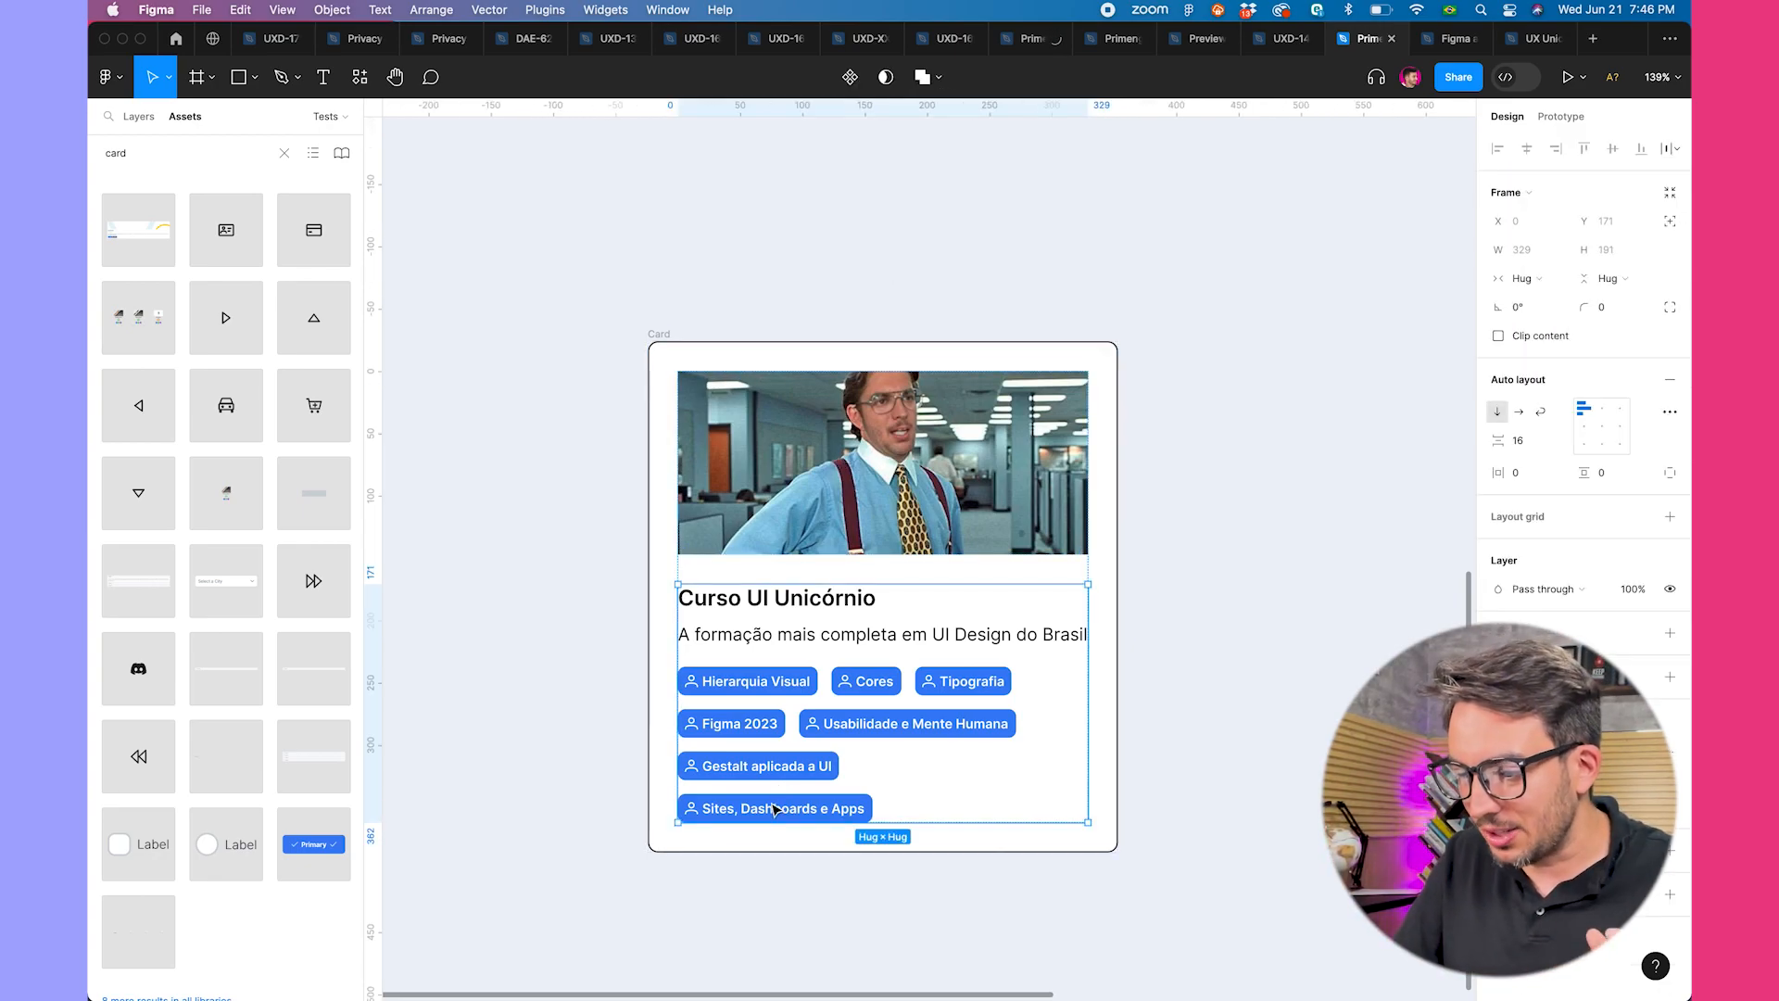
double_click(913, 748)
drag(1017, 729, 1146, 731)
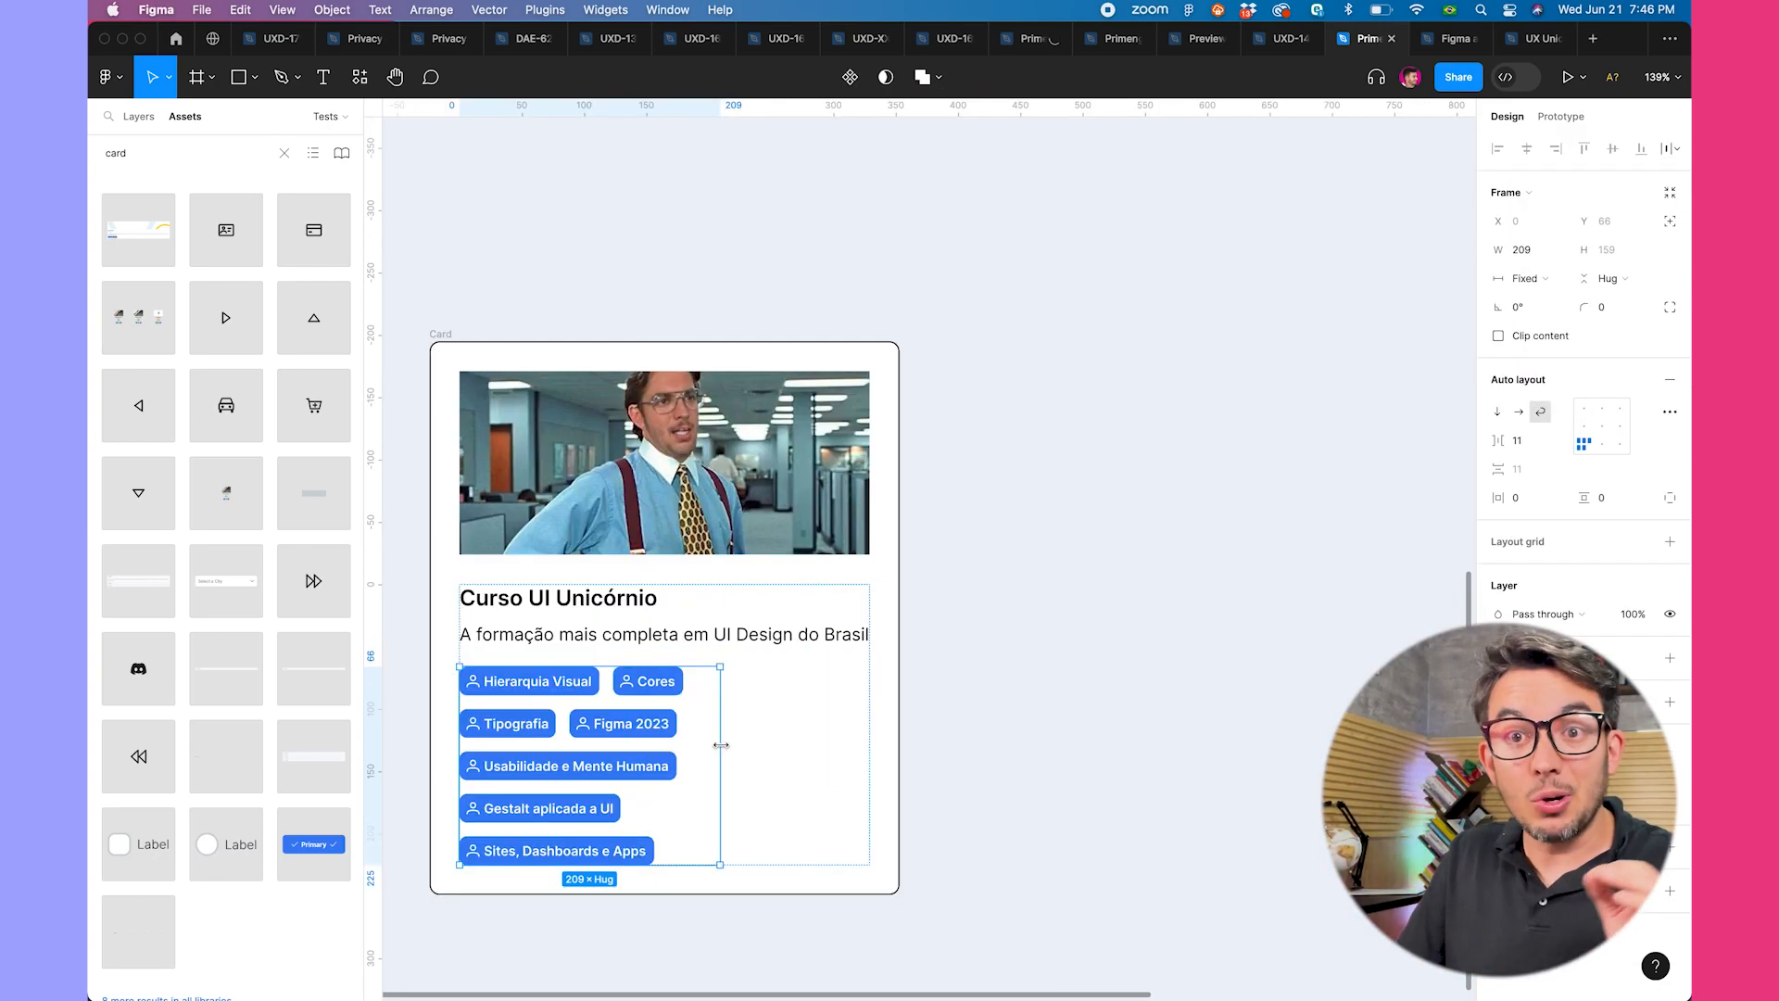
drag(721, 744, 868, 719)
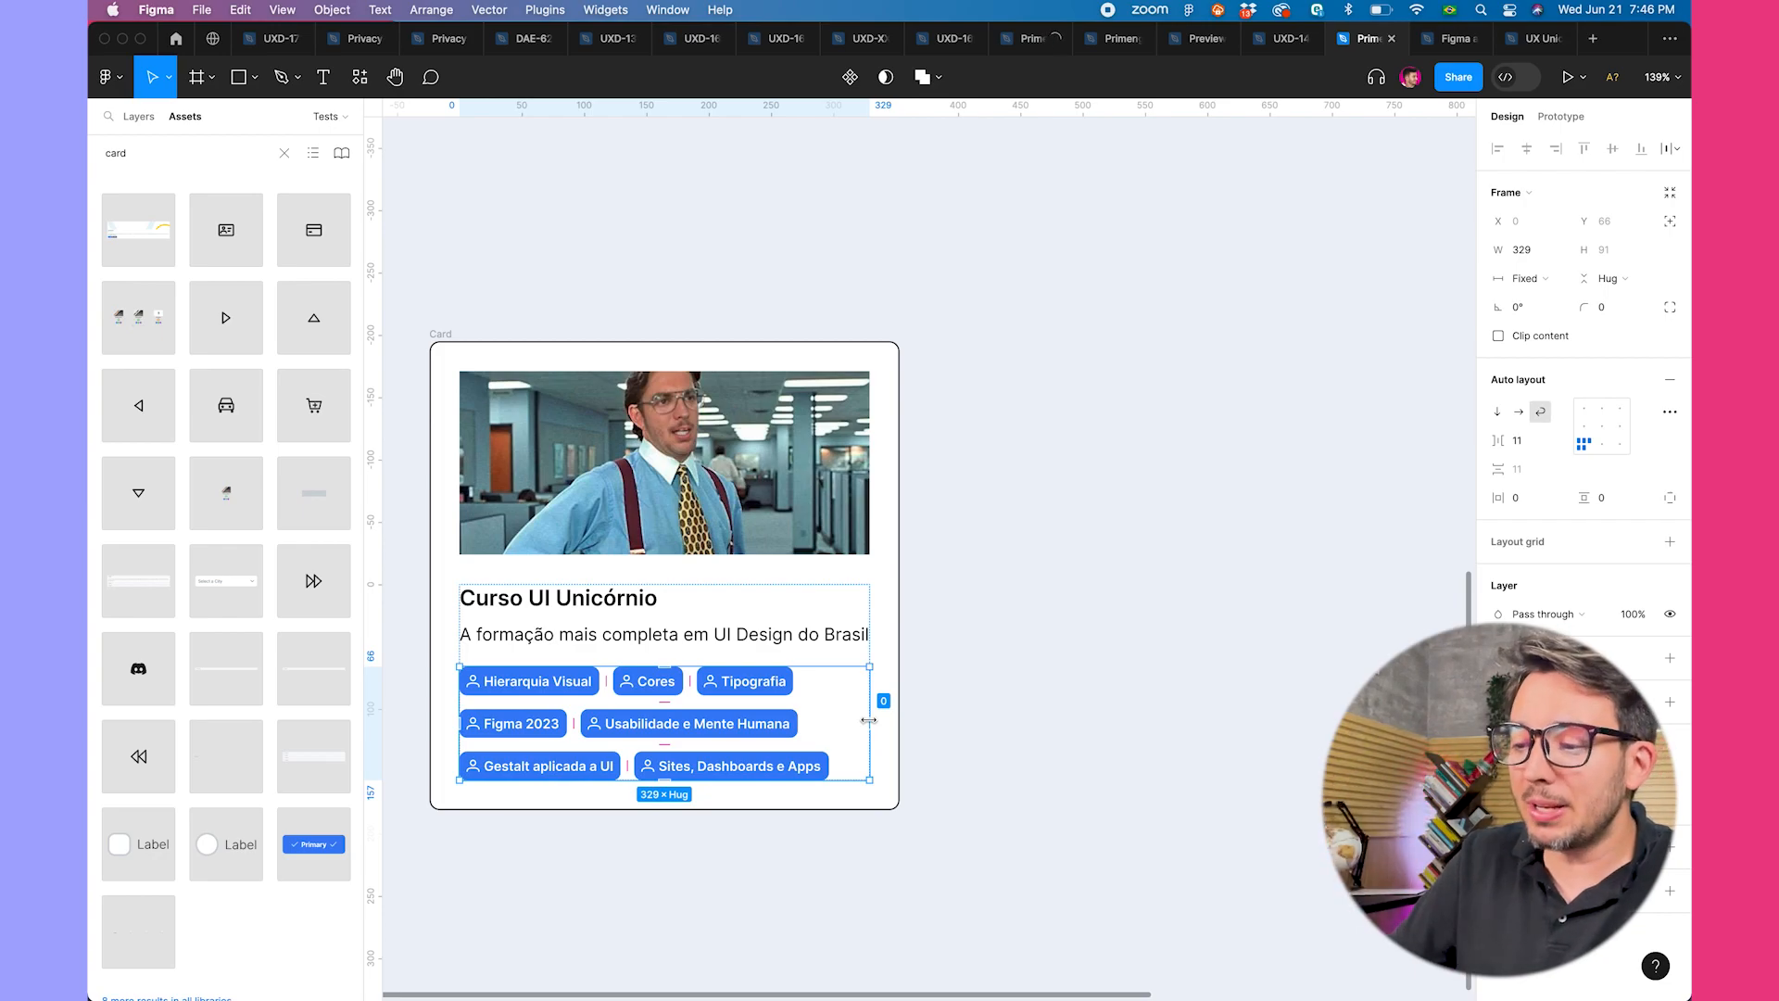
scroll(868, 720, down, 5)
scroll(861, 779, up, 3)
click(741, 820)
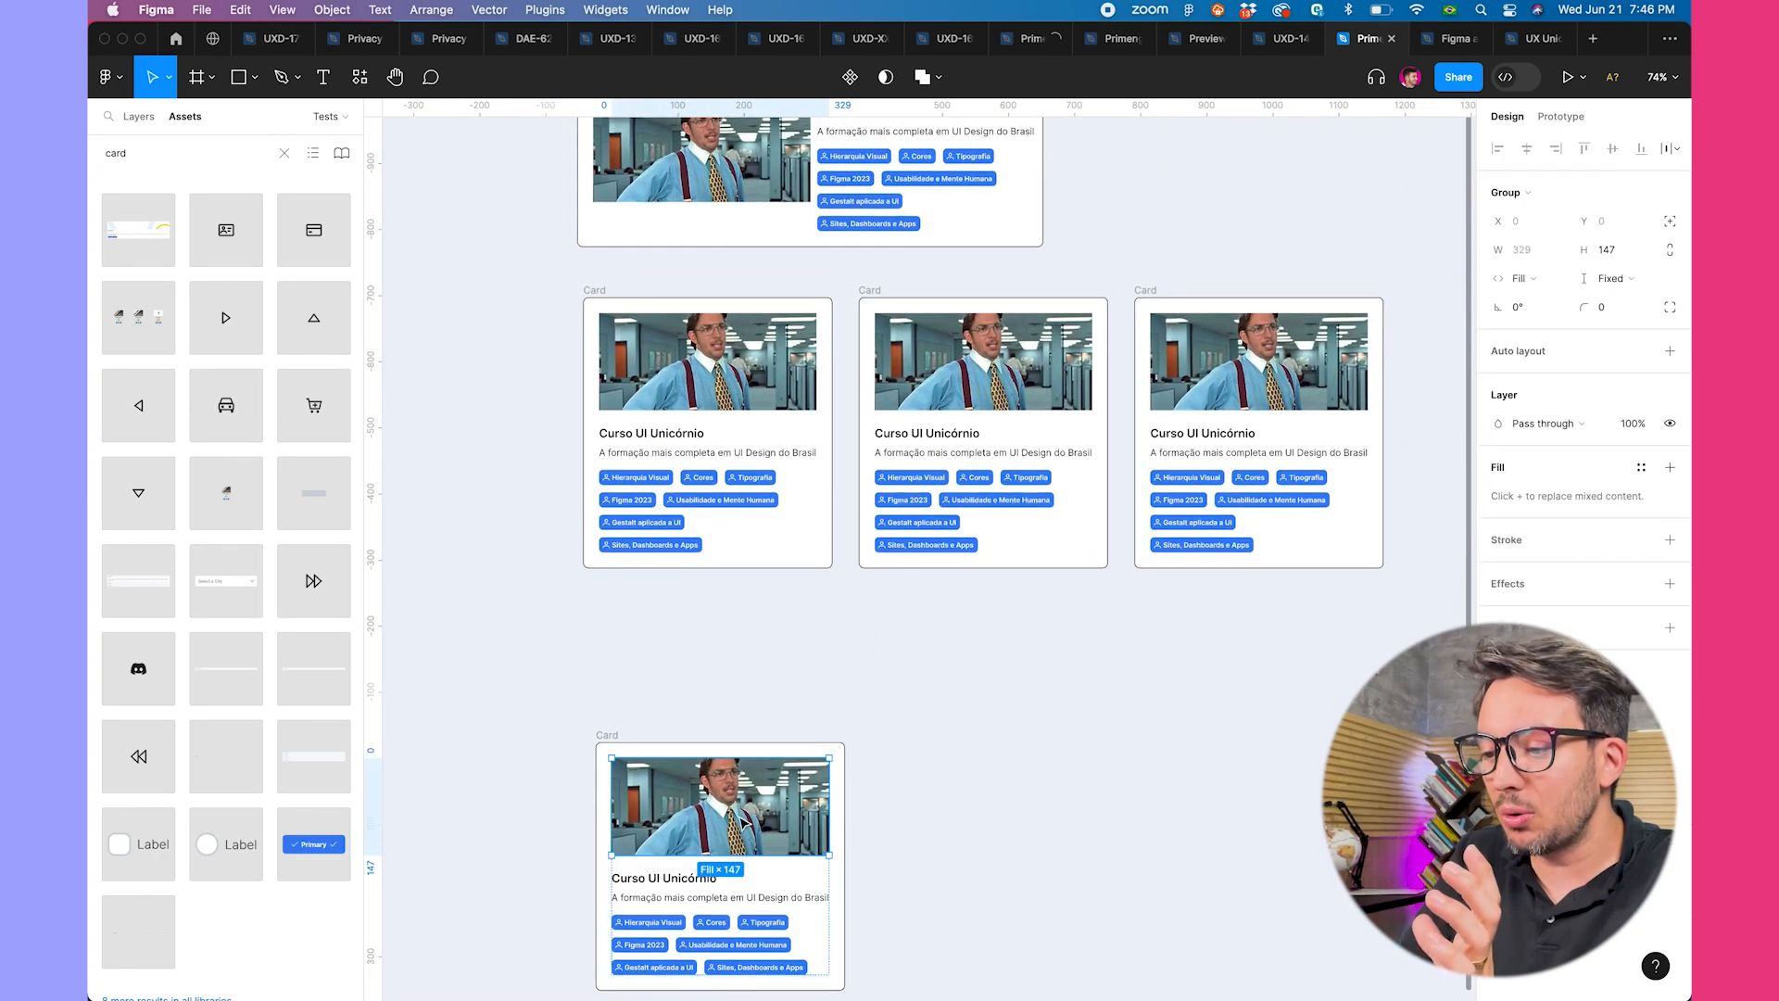
click(720, 891)
key(shift+a)
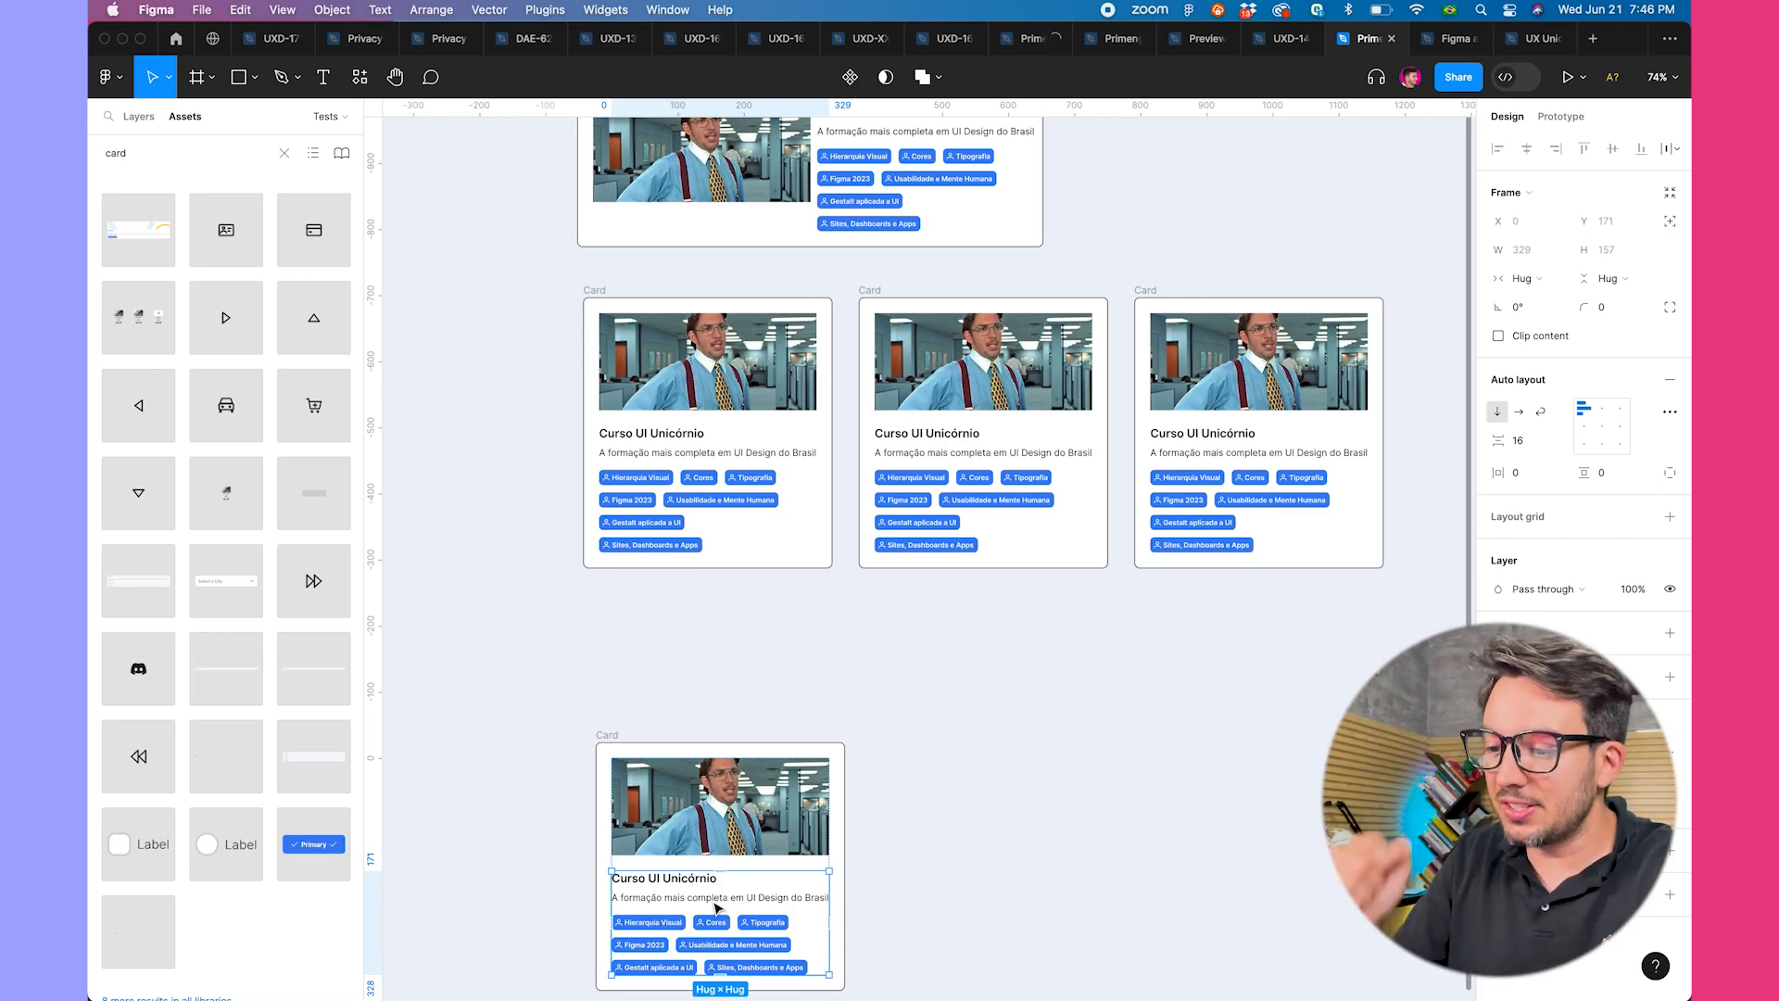
scroll(725, 897, down, 3)
- Set the horizontal resizing of the lower card's inner container frame to Fill container
click(601, 586)
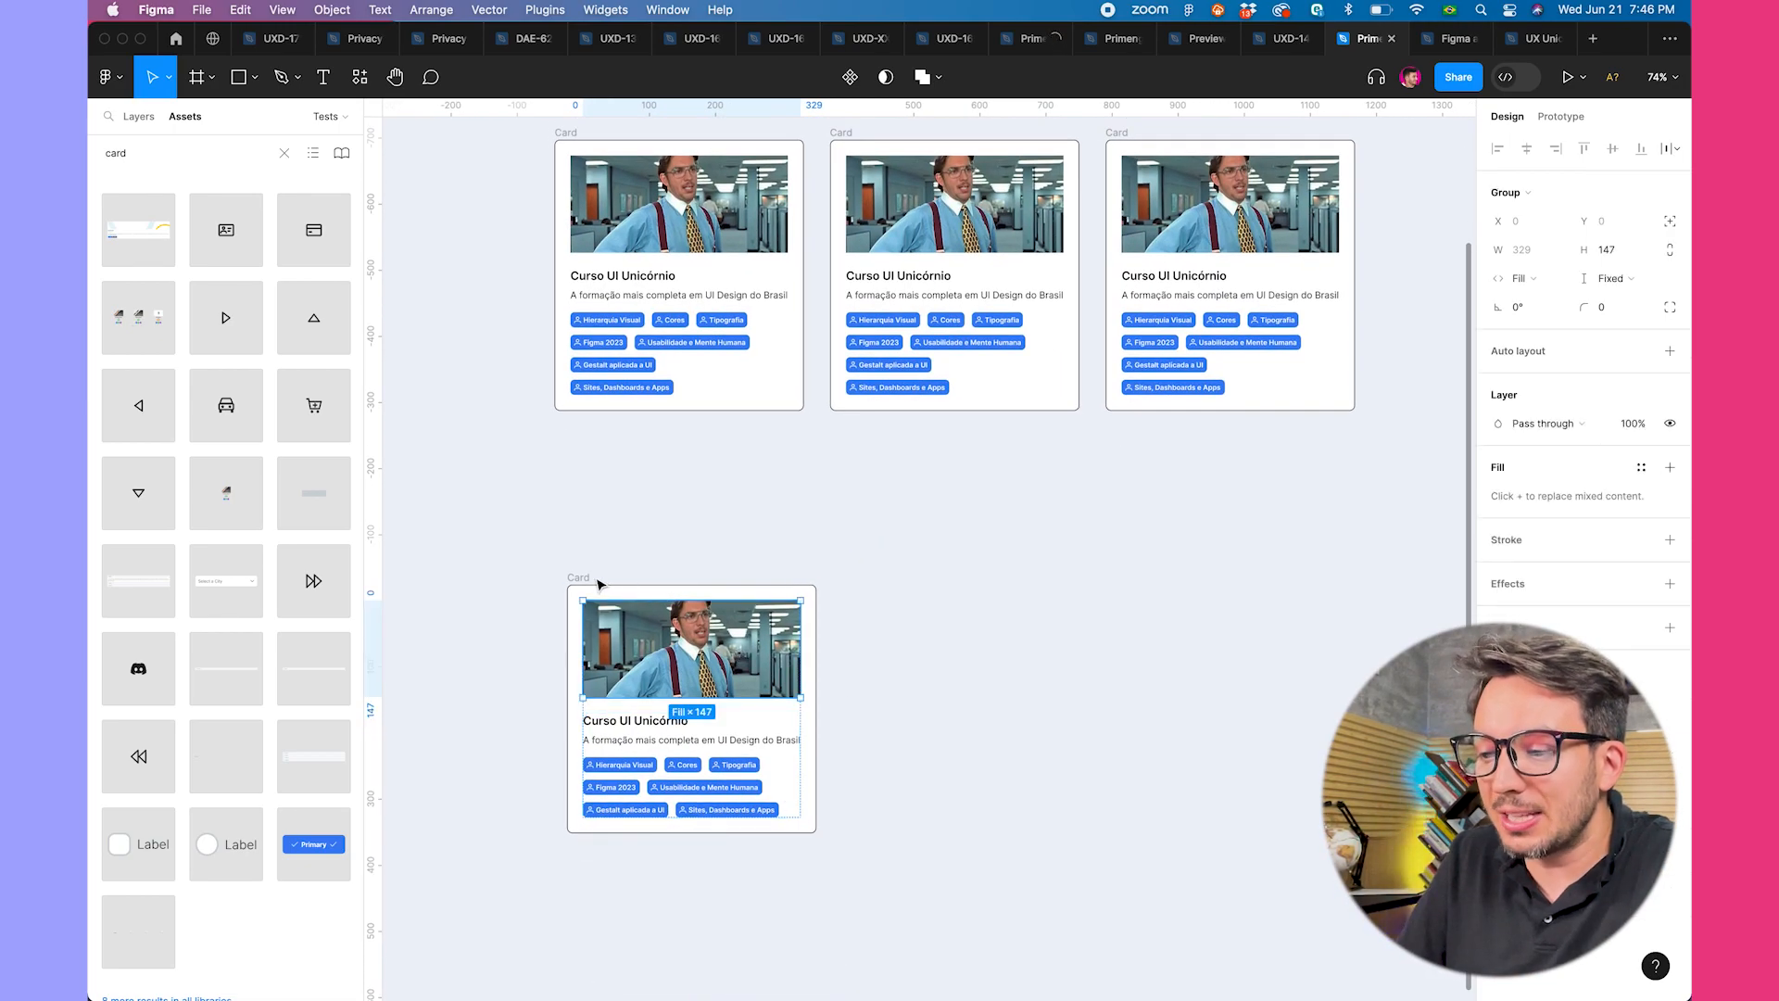
double_click(717, 658)
click(1519, 278)
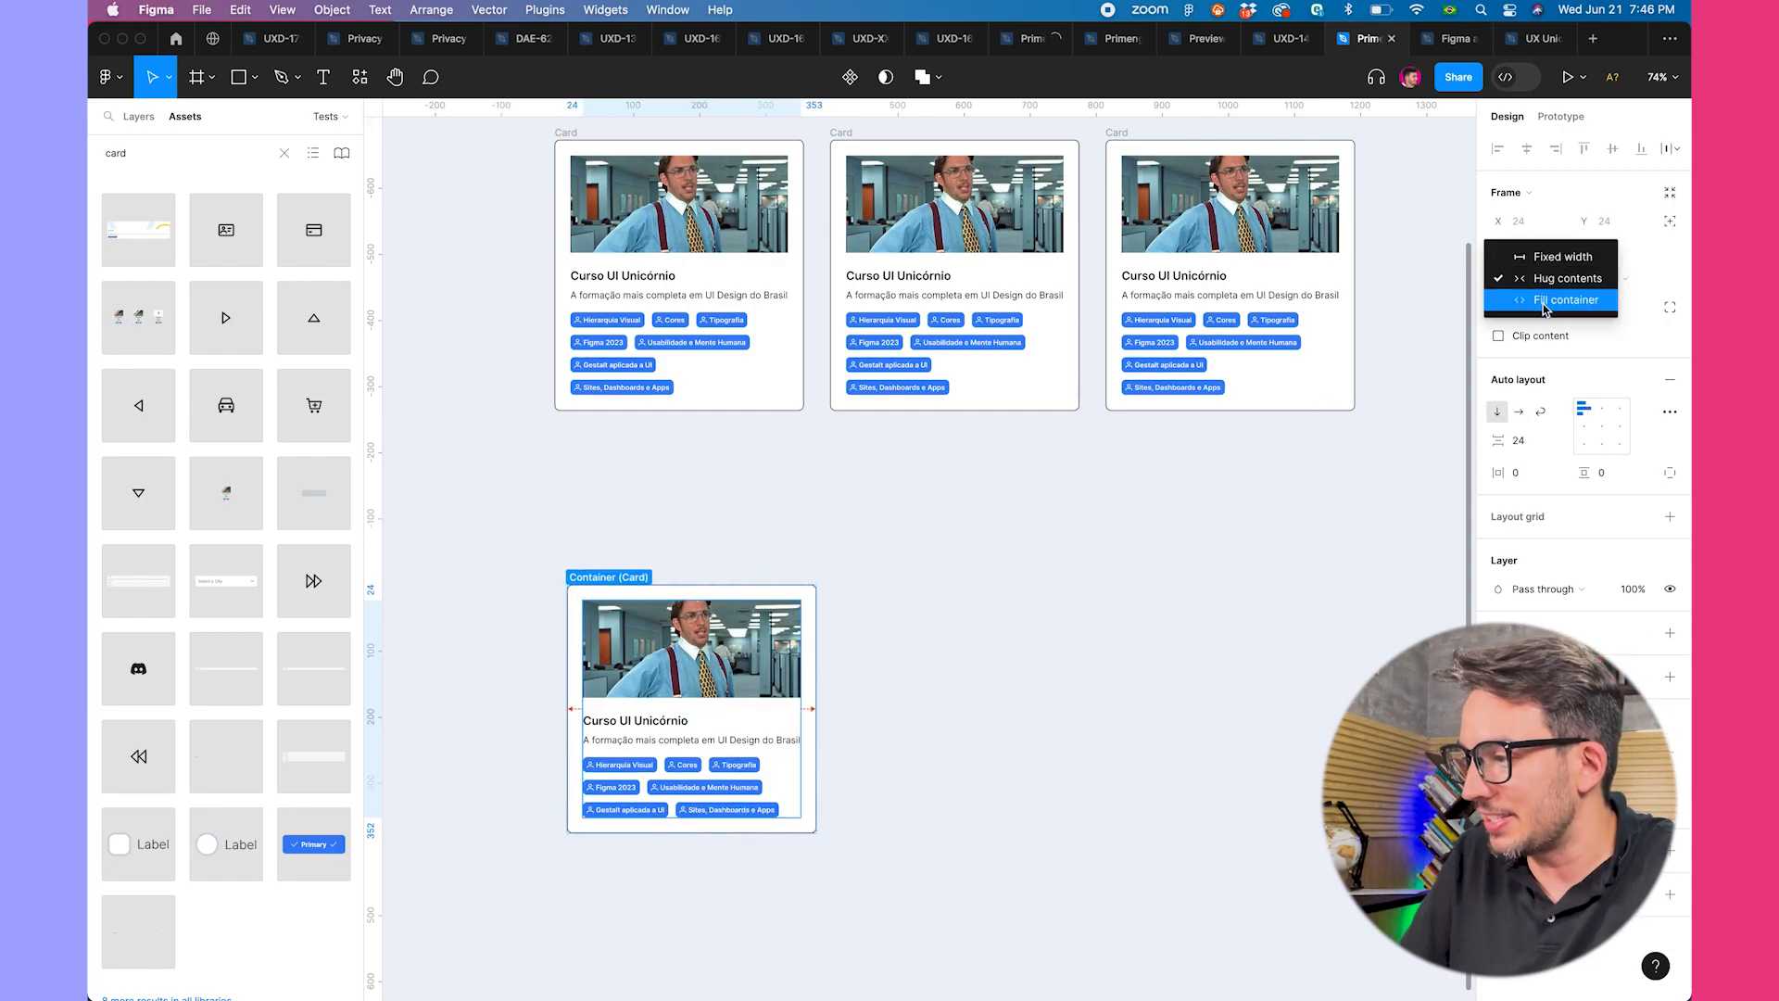
click(1529, 299)
click(609, 579)
mouse_move(819, 665)
mouse_down()
mouse_move(1204, 665)
mouse_move(817, 666)
mouse_up()
- Set the contents frame under the image in the lower card to Fill container horizontally
click(696, 667)
double_click(692, 668)
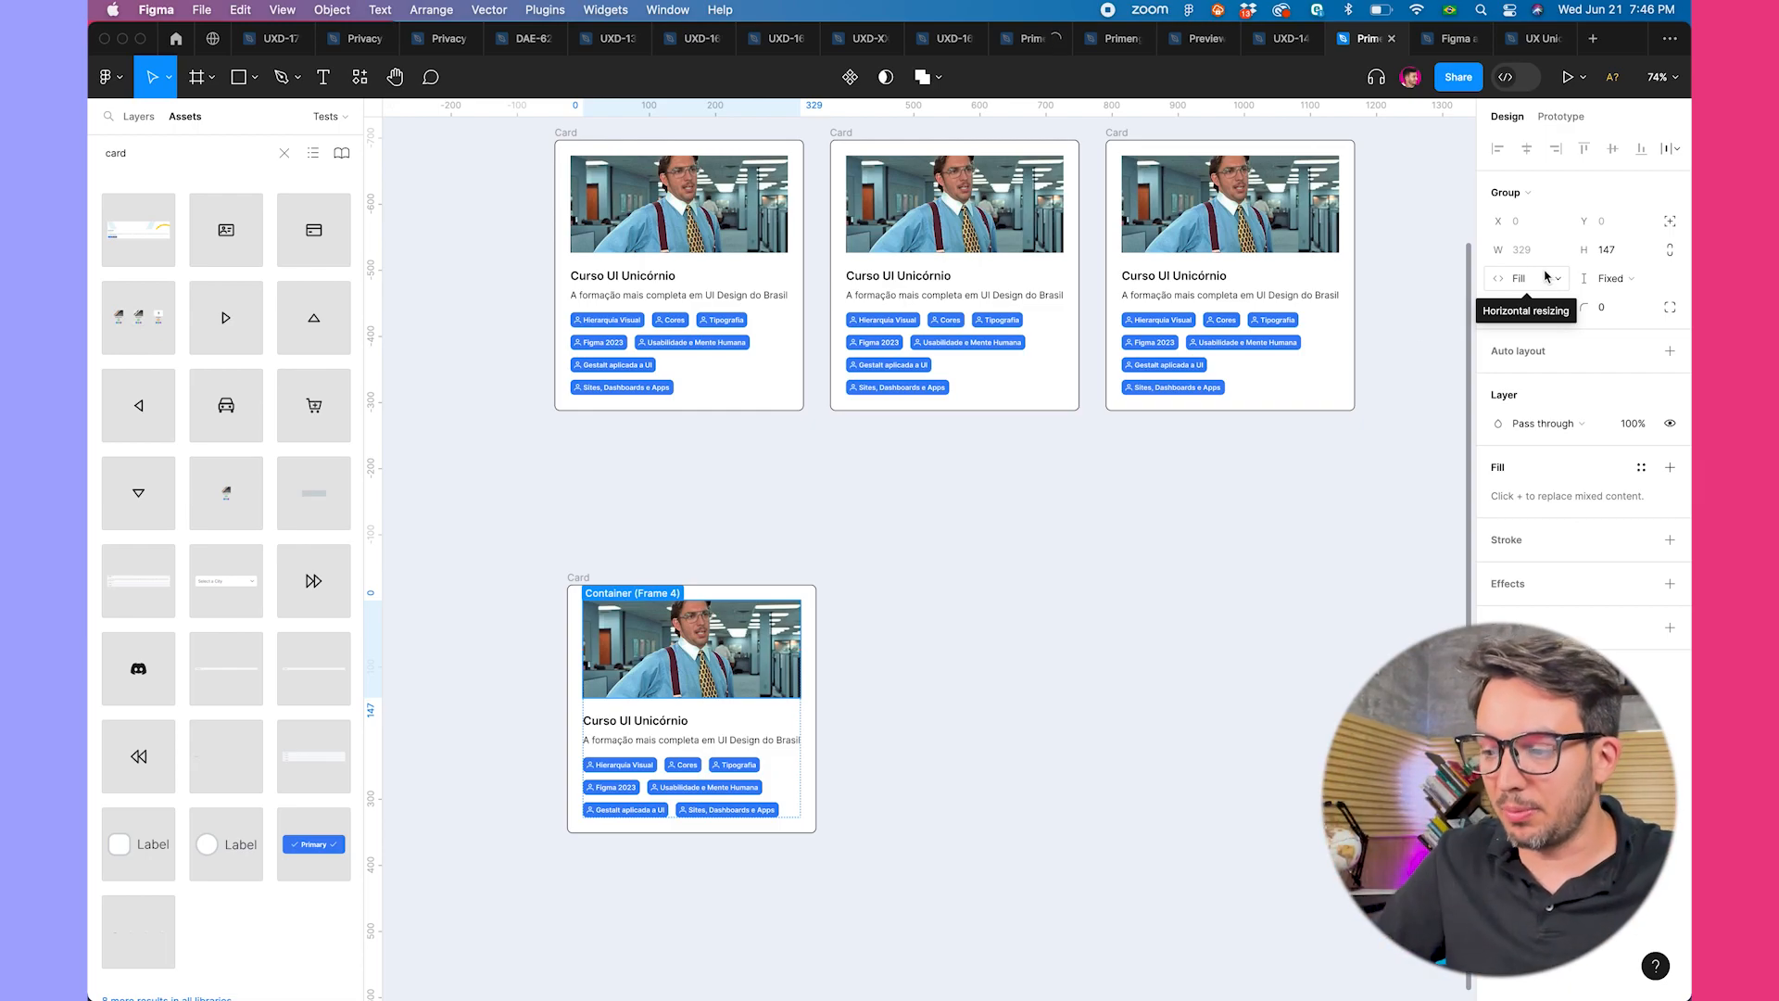
click(709, 747)
click(1521, 277)
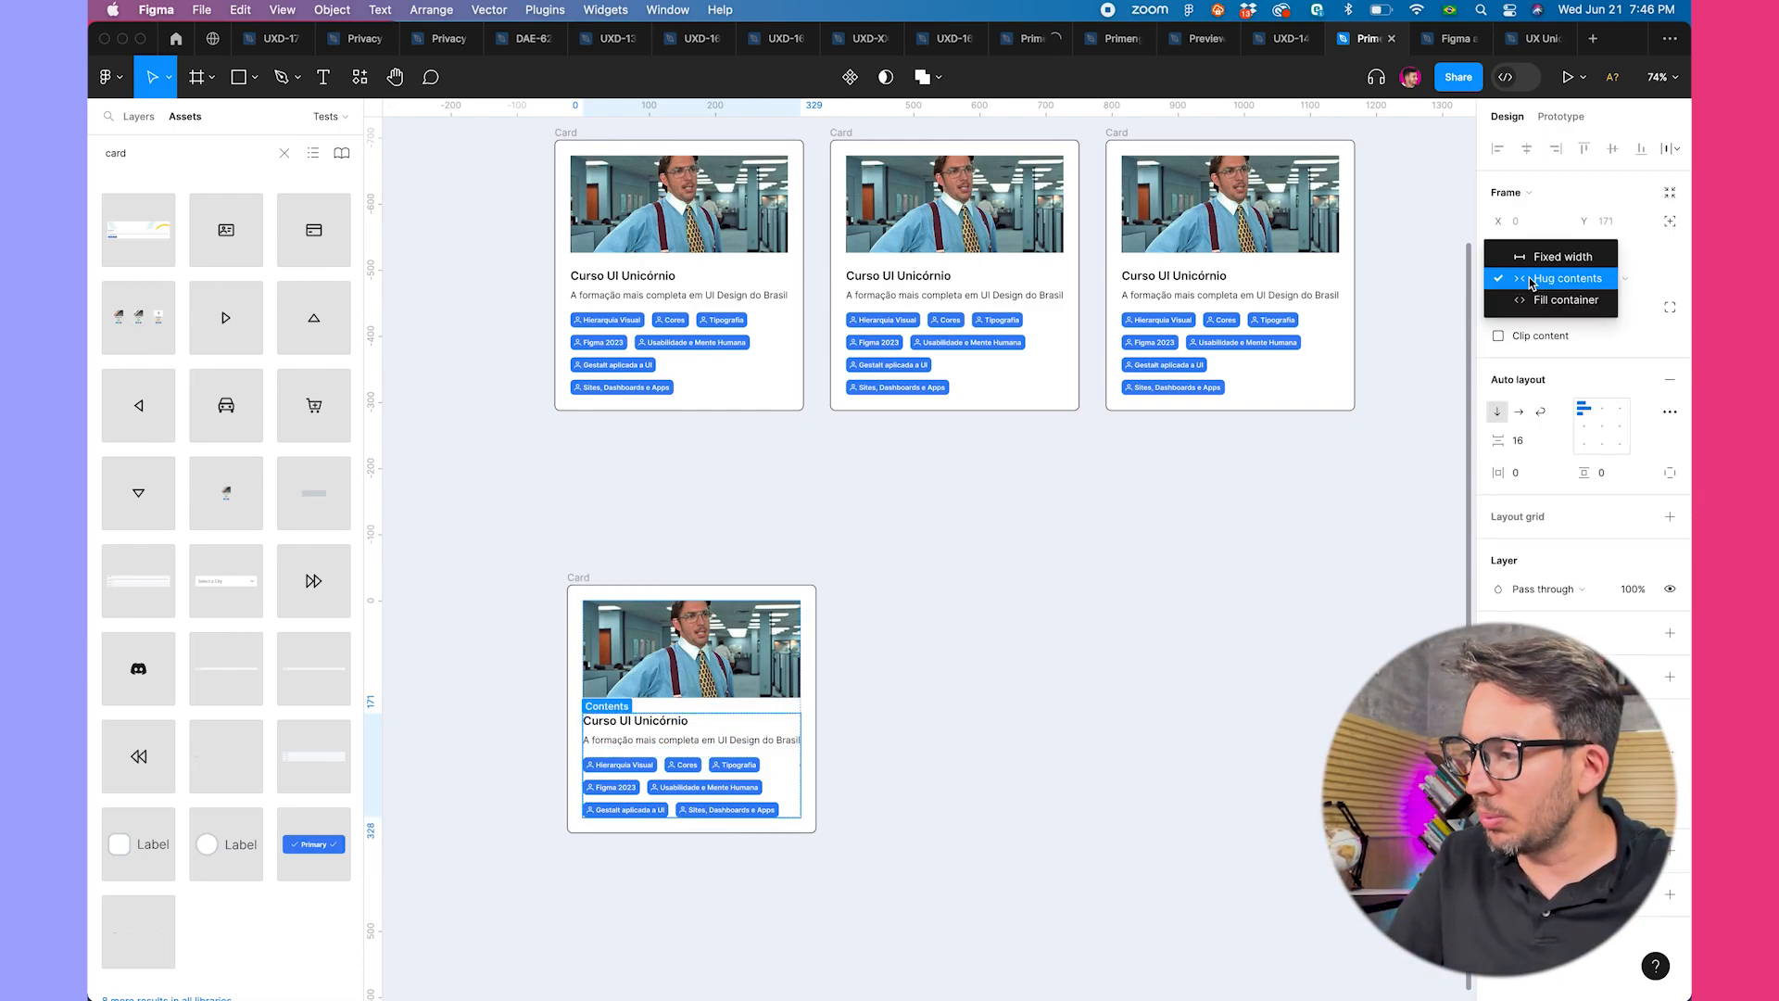
click(1530, 301)
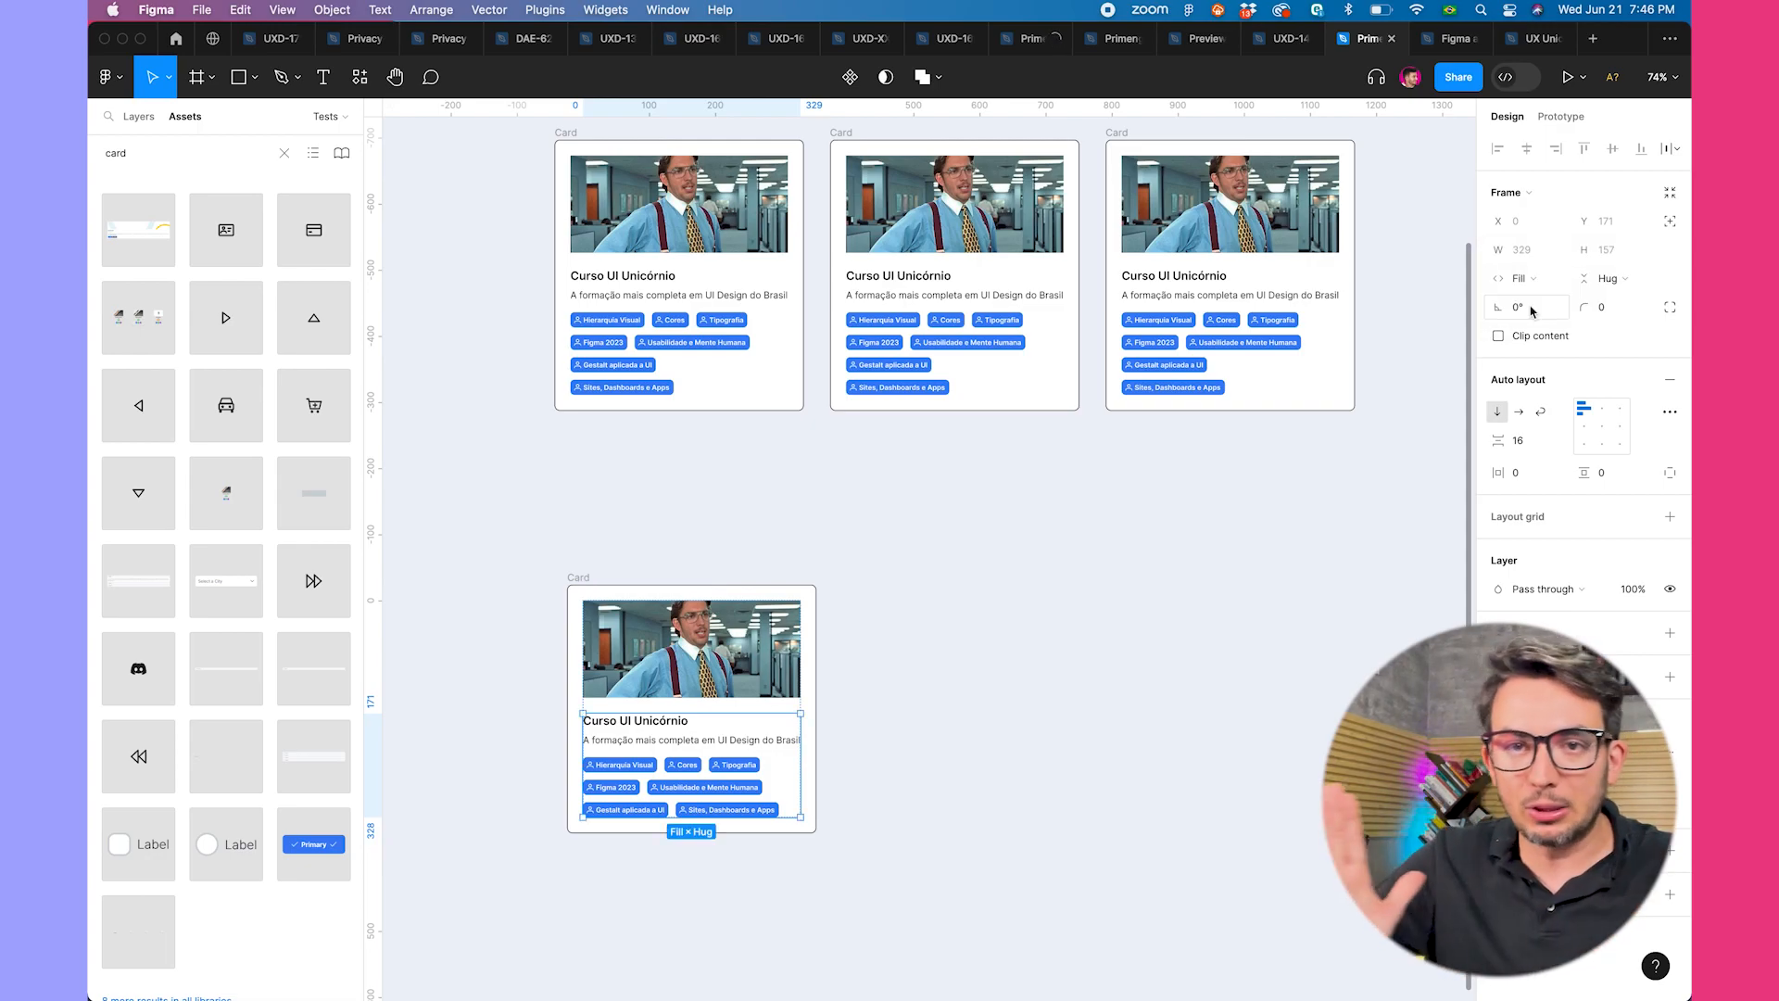
- Widen the lower card to about 918
click(595, 576)
click(589, 593)
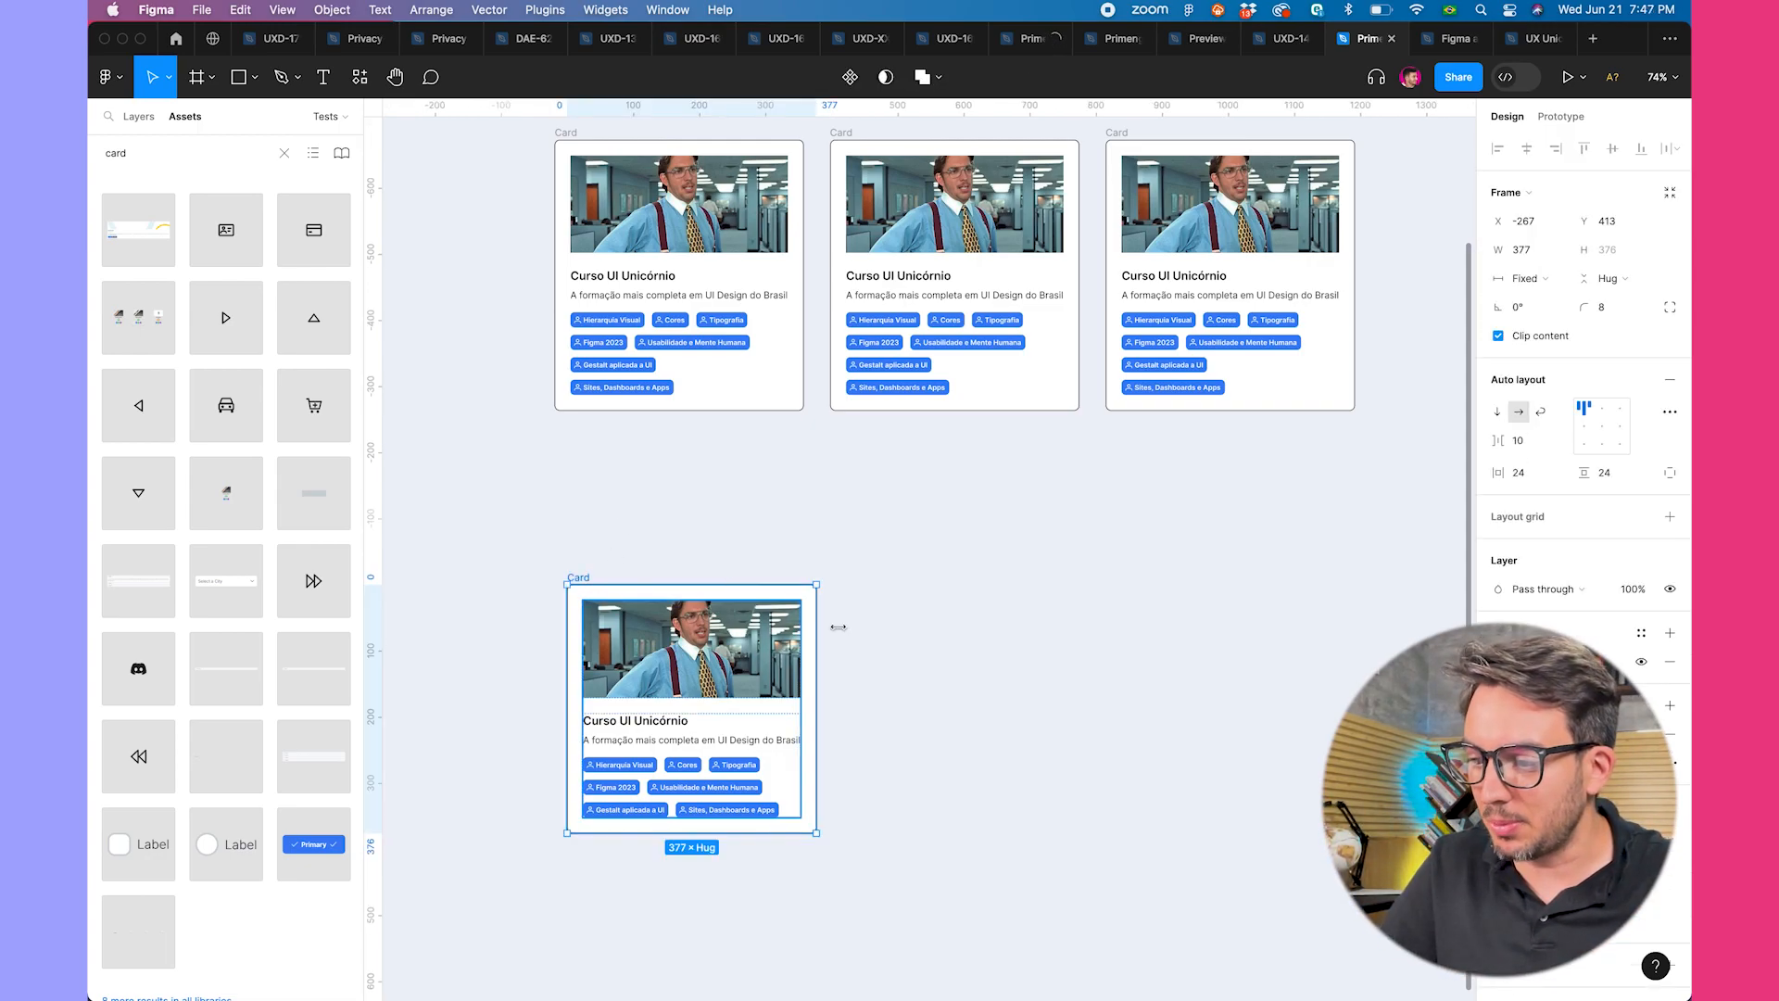
drag(816, 649, 1174, 695)
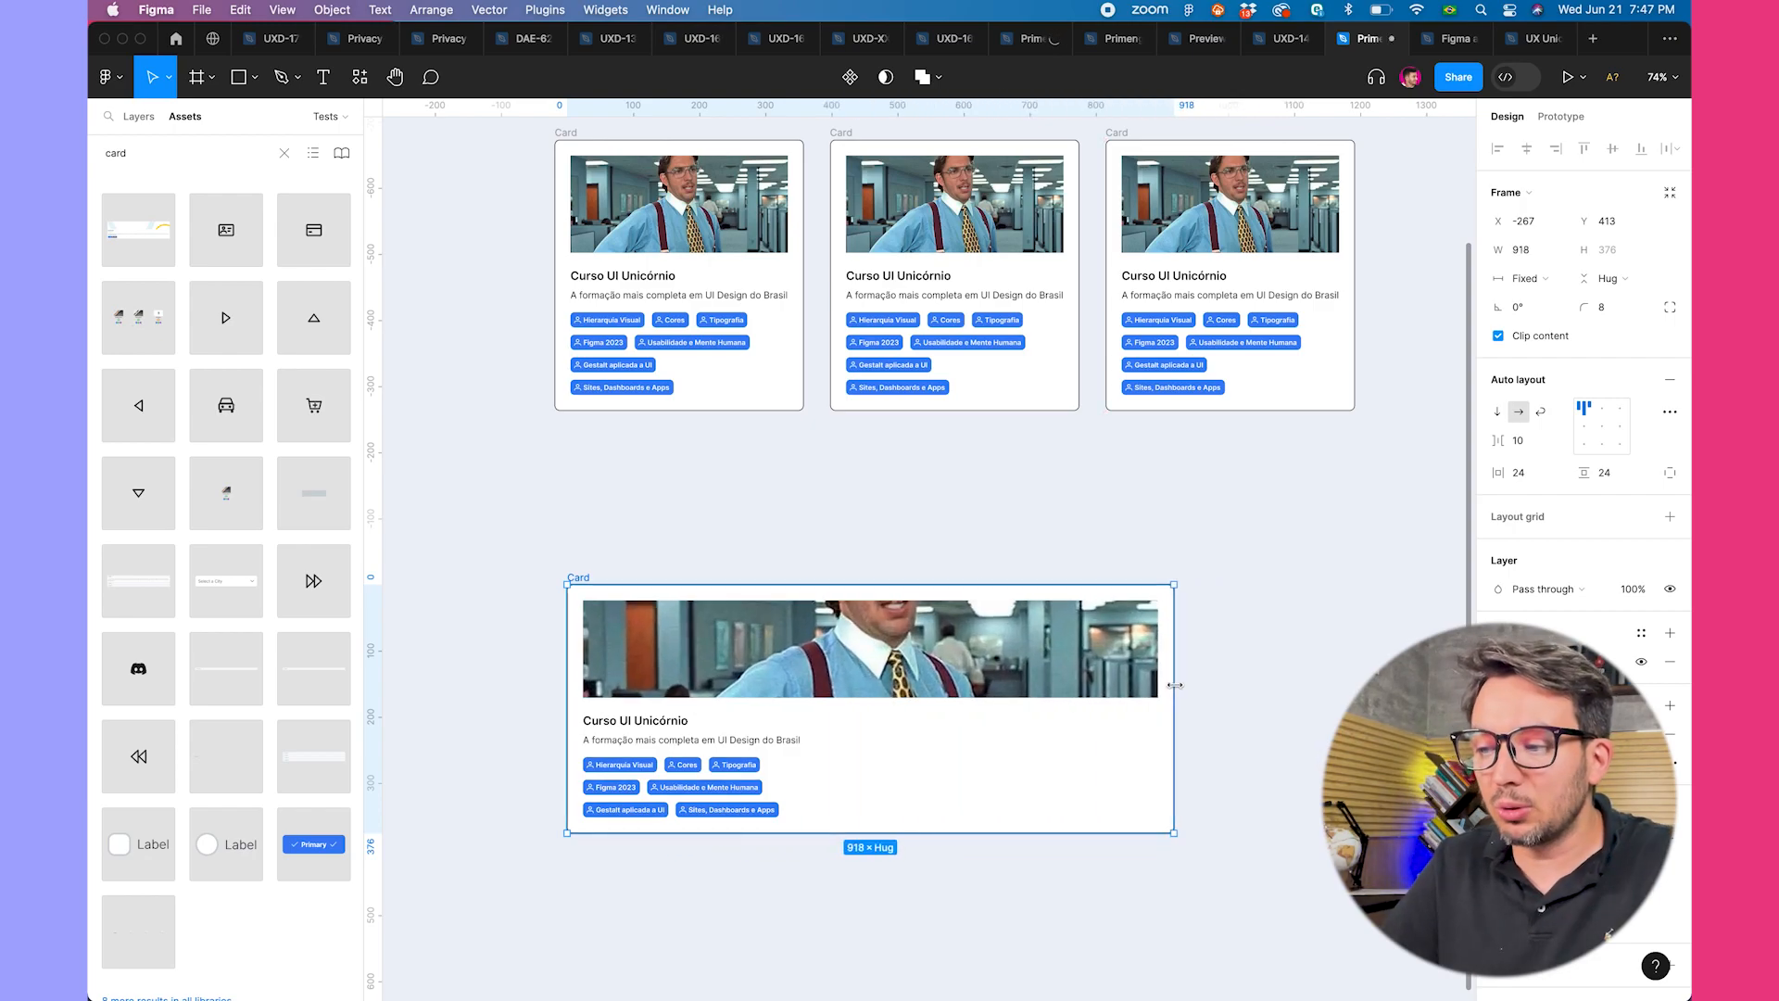
- Set the tags frame and the title and description frame in the lower card to Fill container horizontally
click(731, 786)
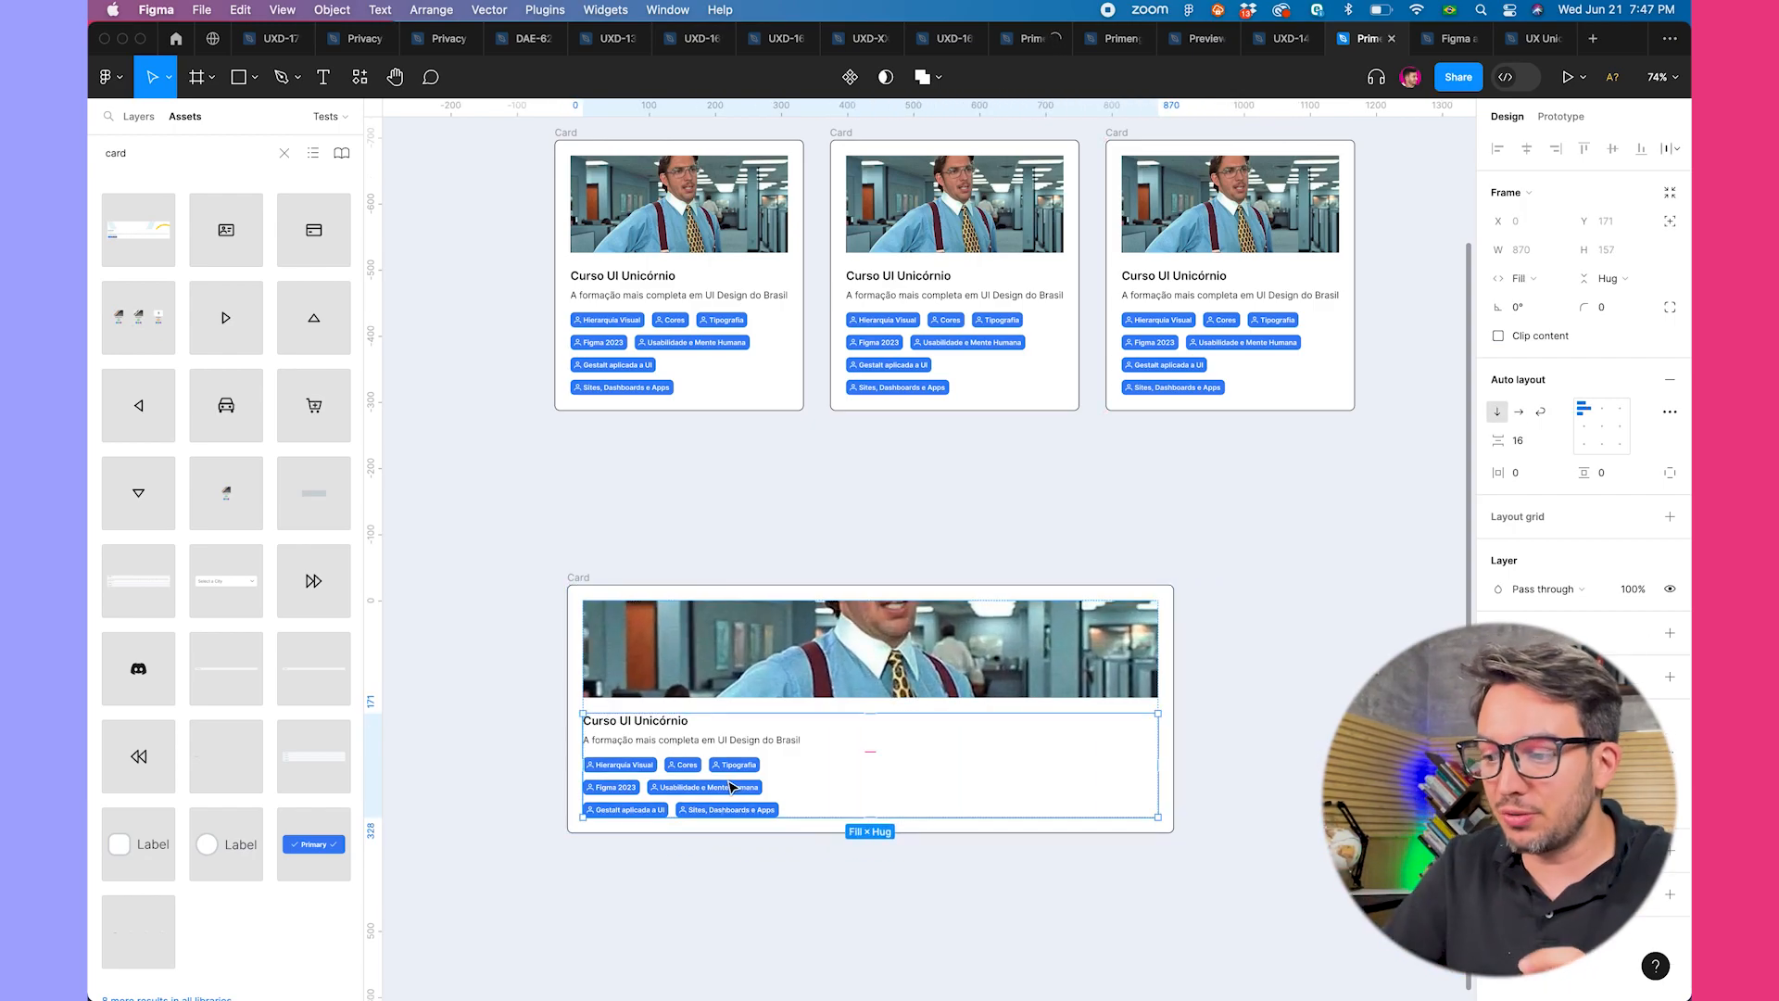
click(732, 786)
click(1535, 280)
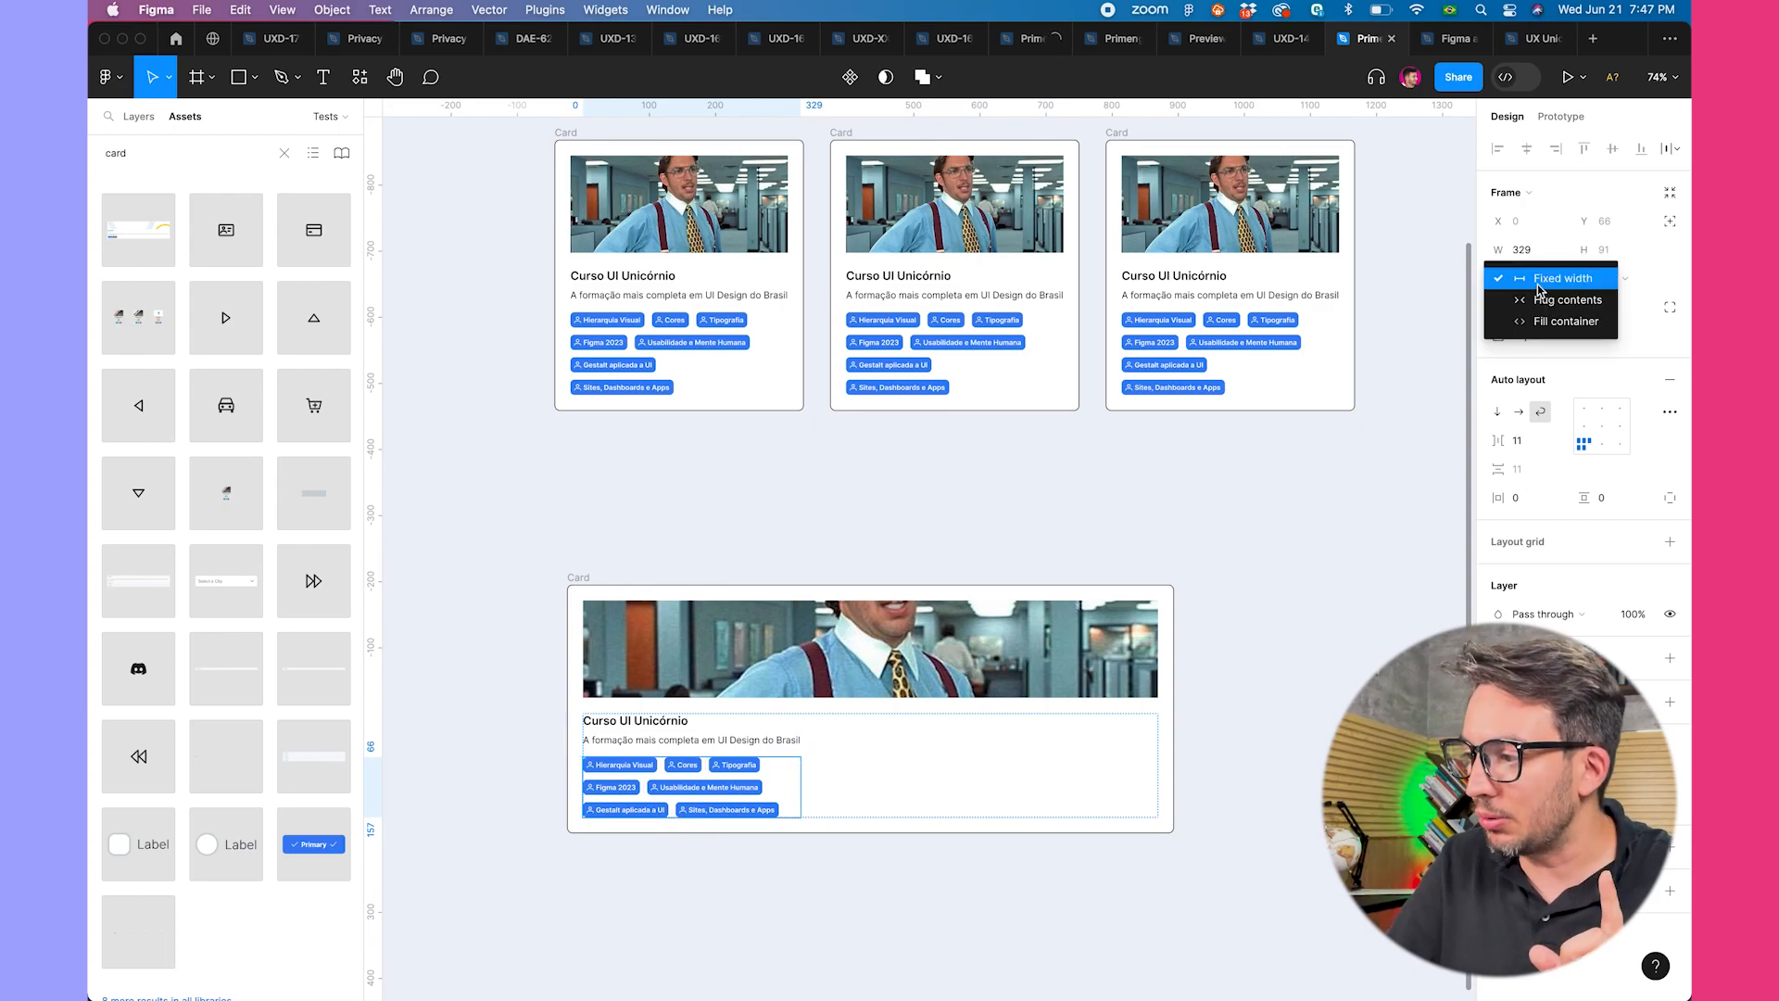
click(1541, 322)
click(701, 741)
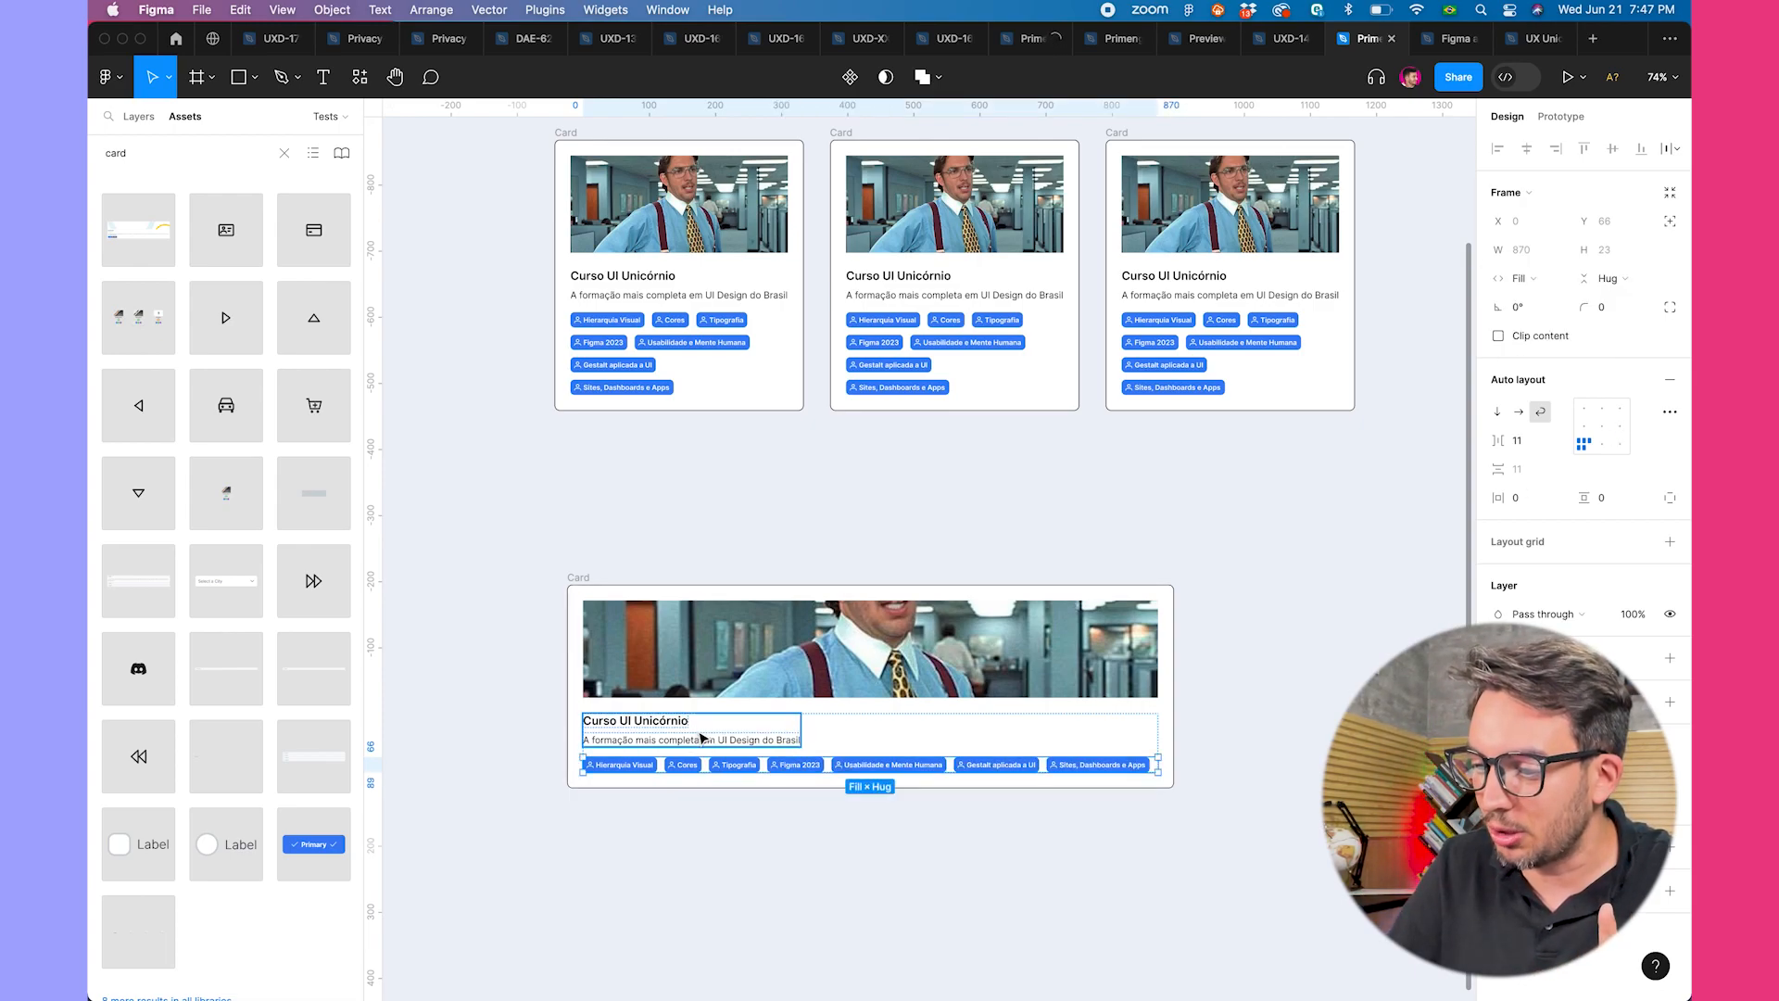
click(1524, 278)
click(1542, 299)
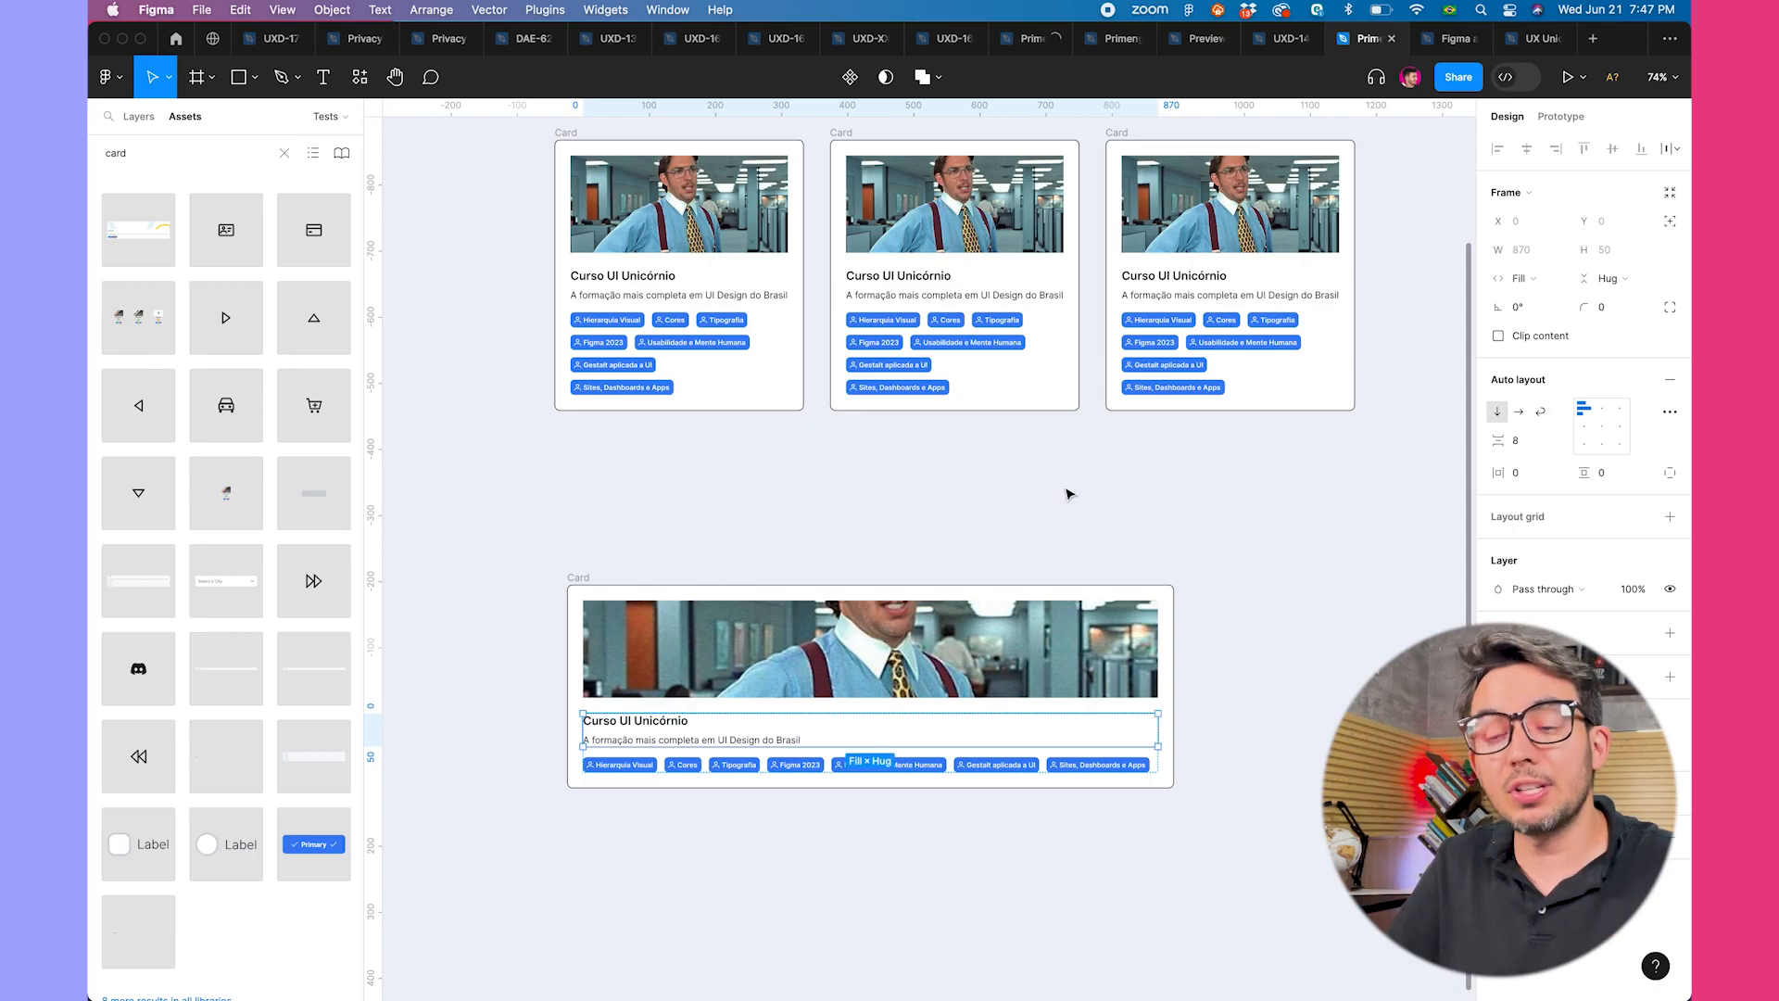
- Narrow the lower card to about 389 and add a maximum width of 340 to its image group
click(578, 577)
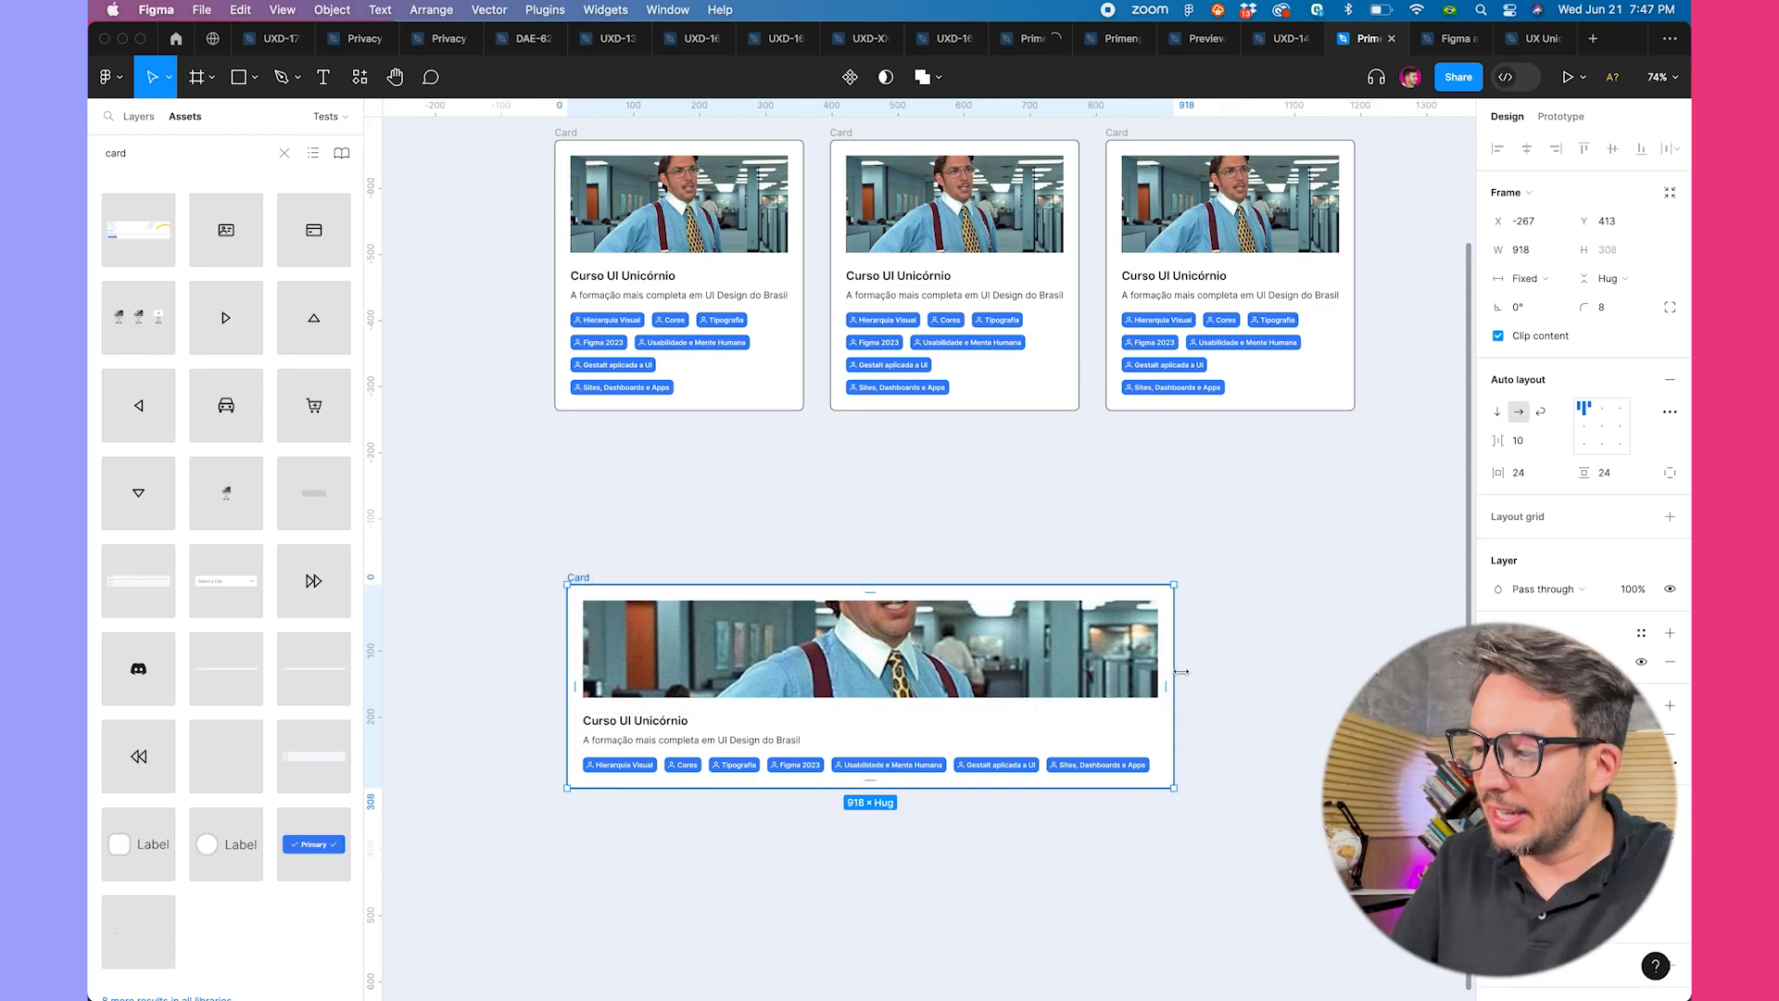
drag(1174, 681, 720, 655)
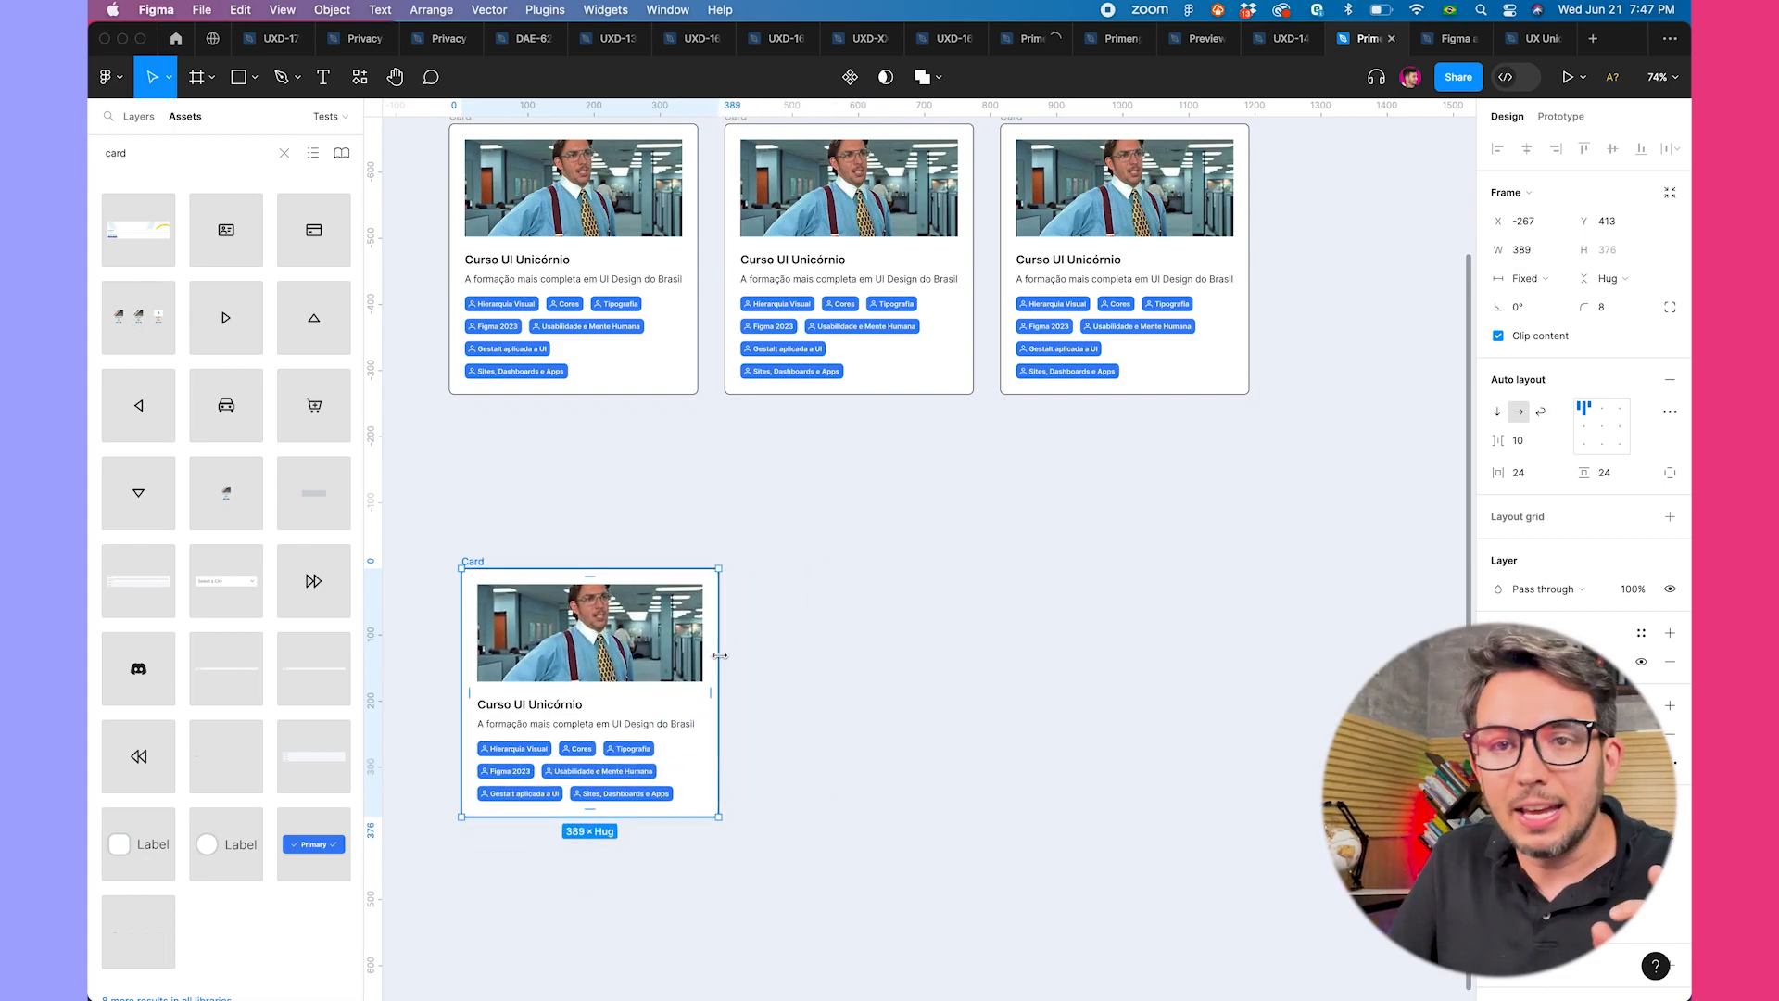
click(609, 646)
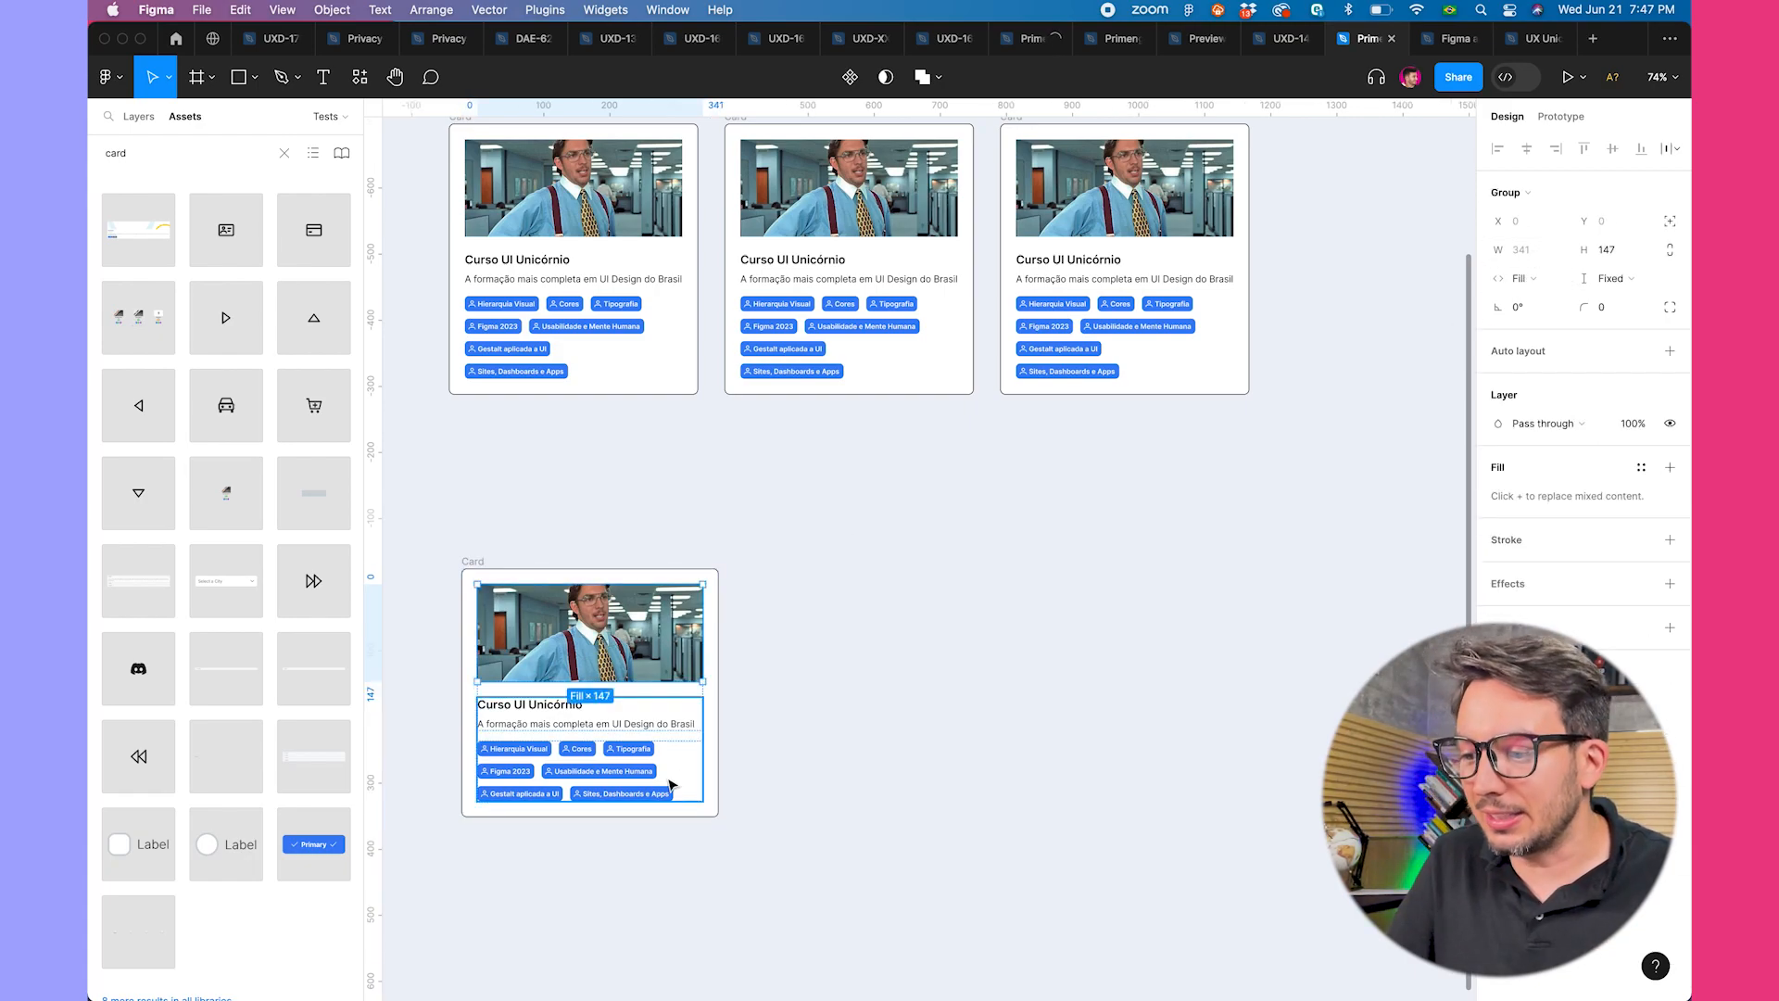
click(1559, 250)
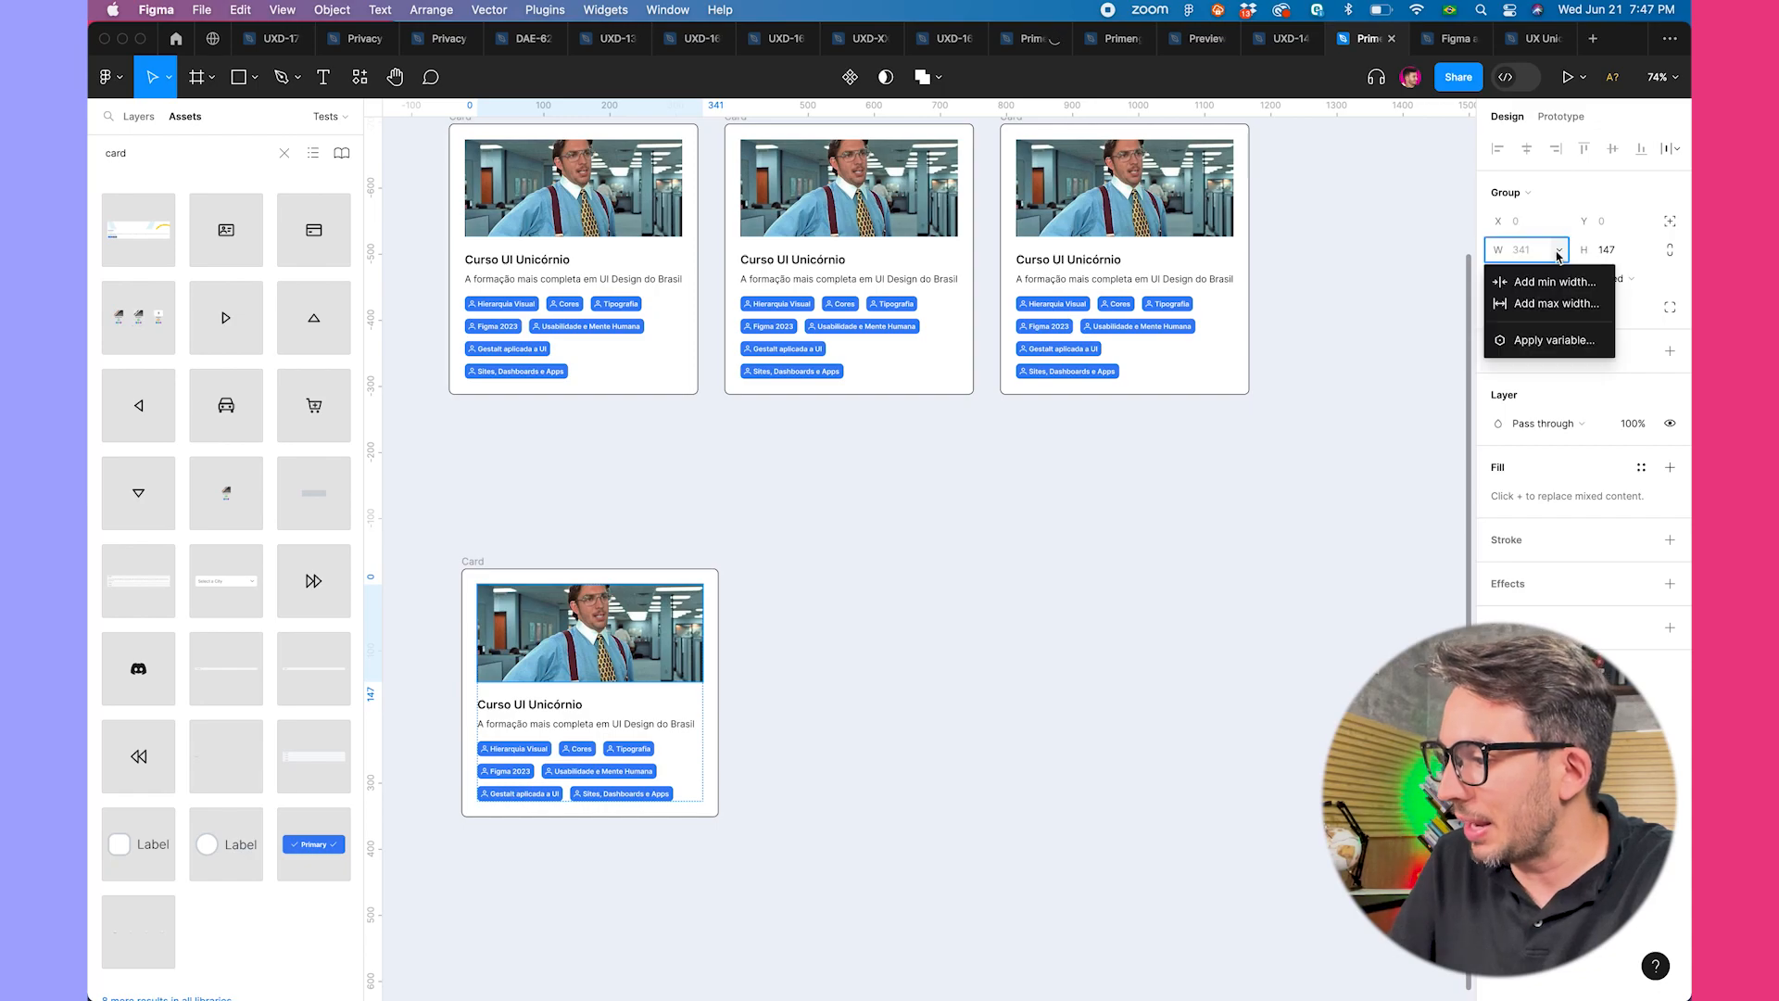
click(1549, 308)
text(340)
key(Return)
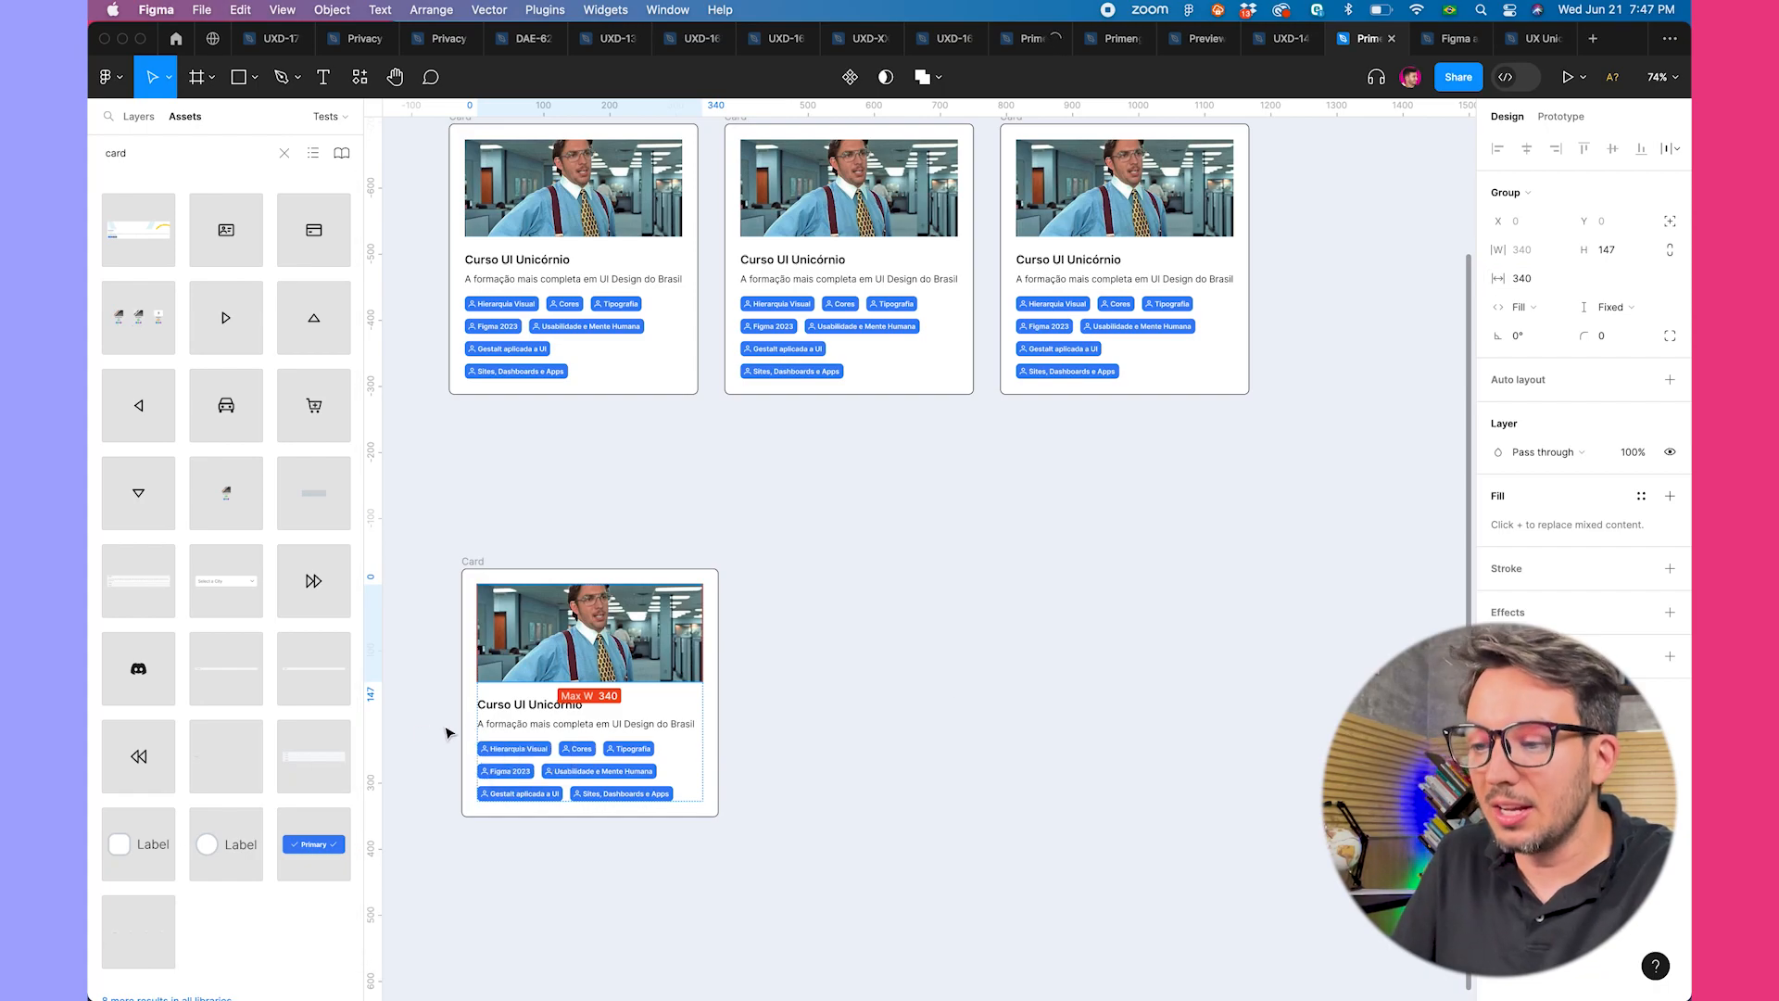
- Add a maximum width of 341 to the contents frame under the image in the lower card
key(shift+a)
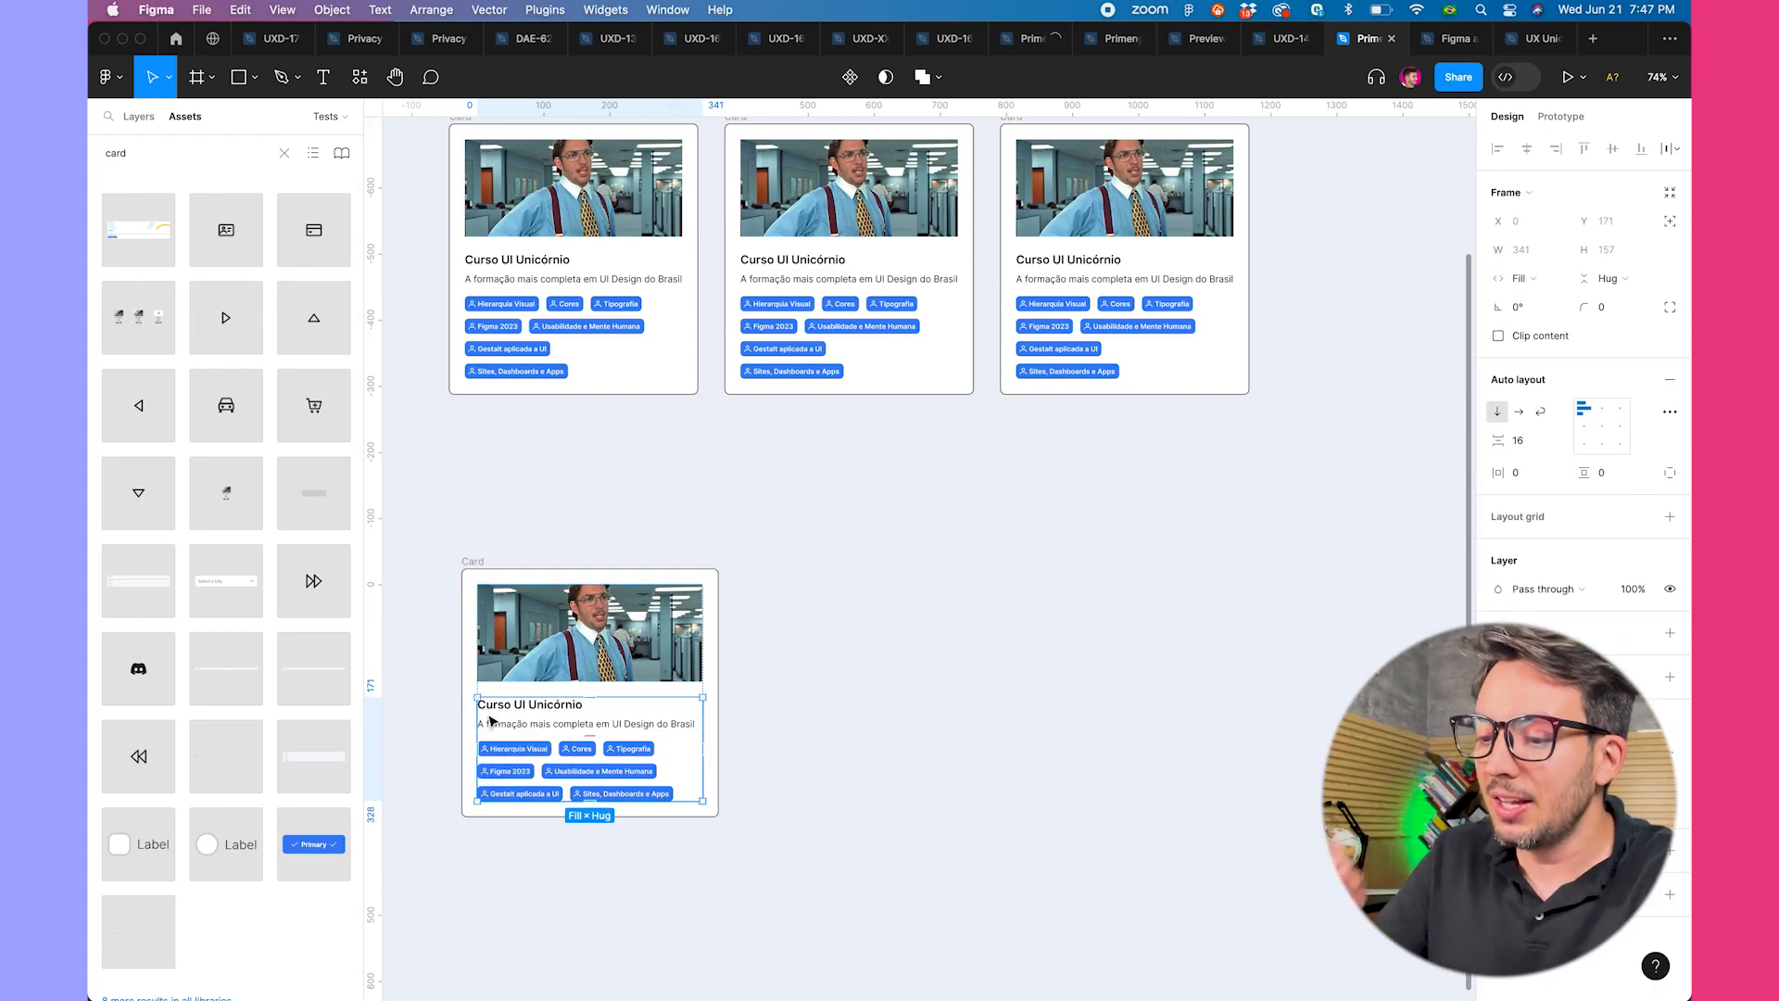
click(1558, 250)
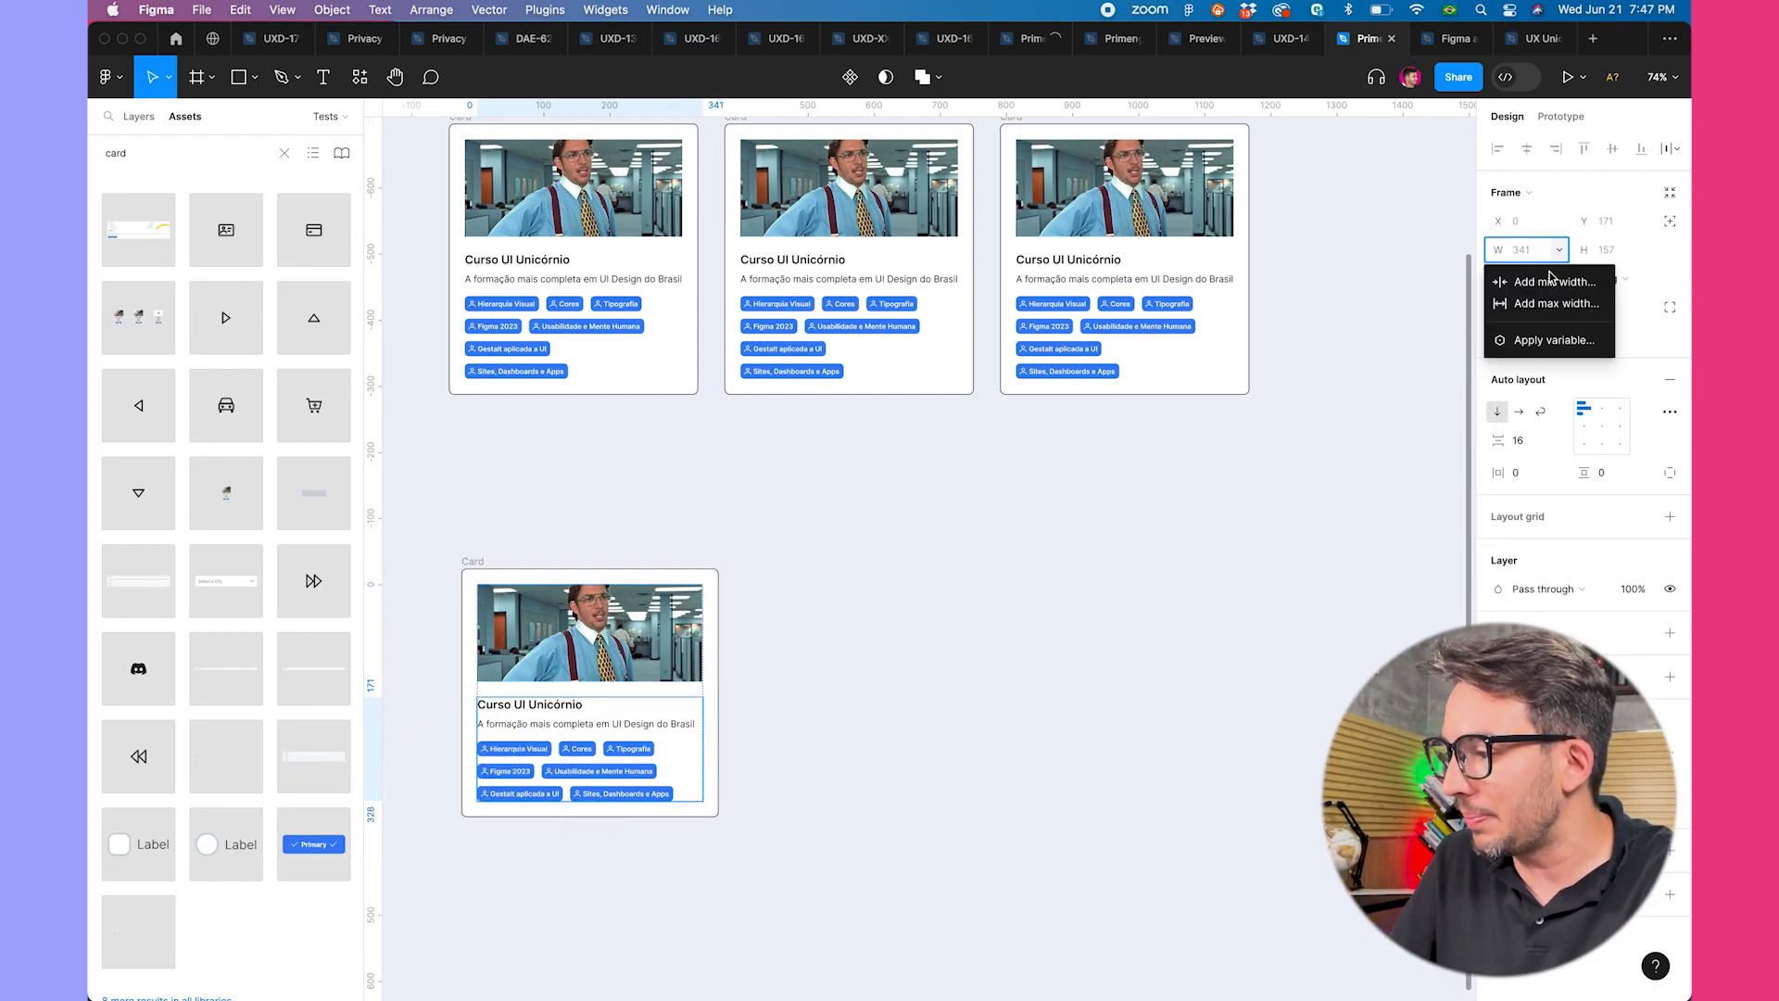
click(1545, 304)
text(341)
key(Return)
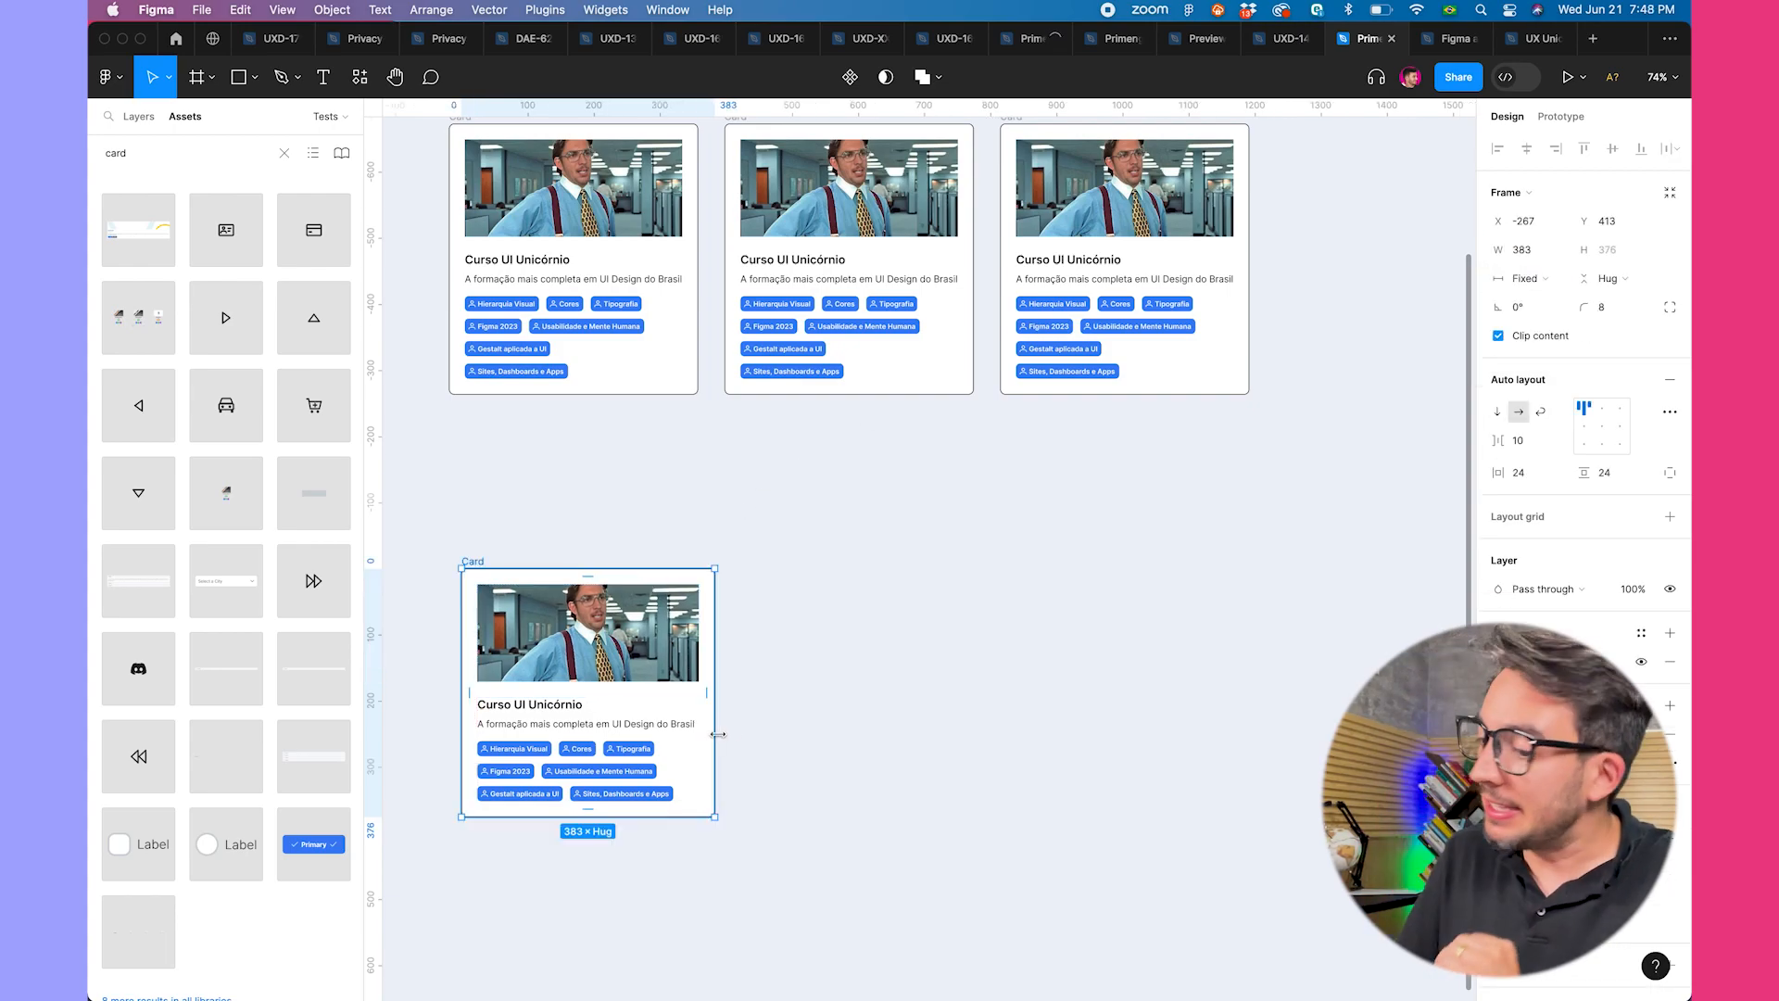
- Narrow the lower card to about 271 and add a minimum width of 270 to its image group
drag(719, 728, 642, 696)
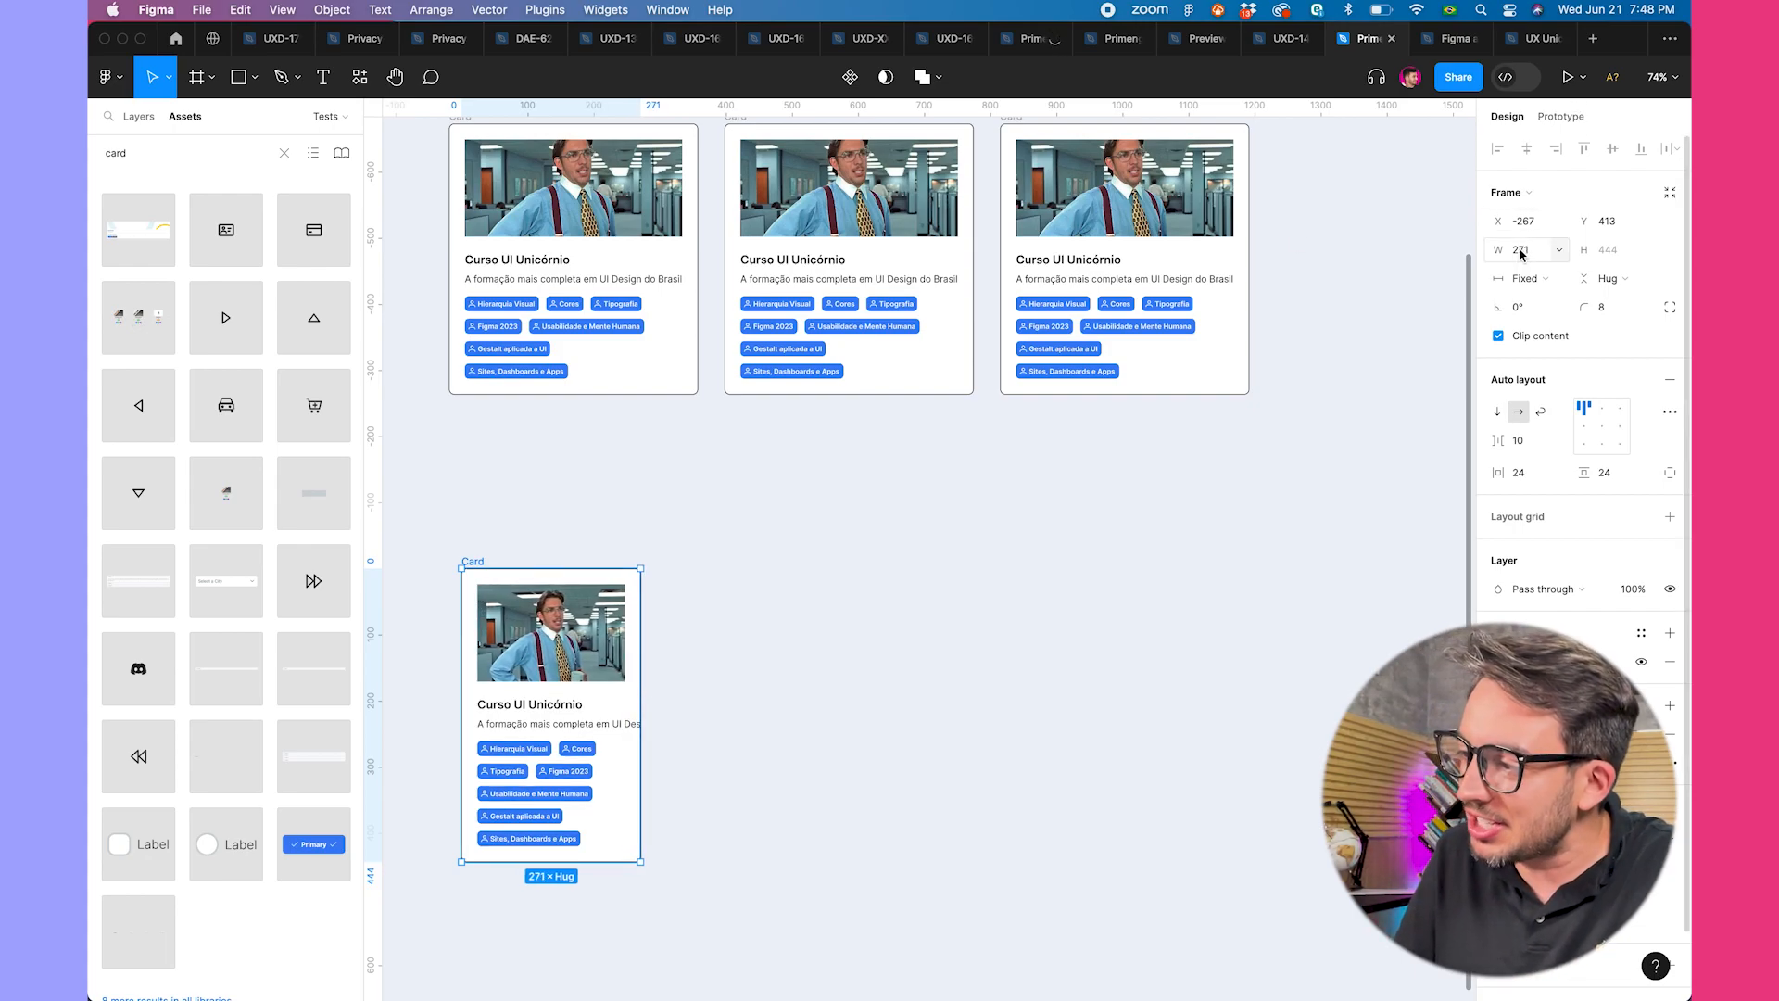
click(561, 639)
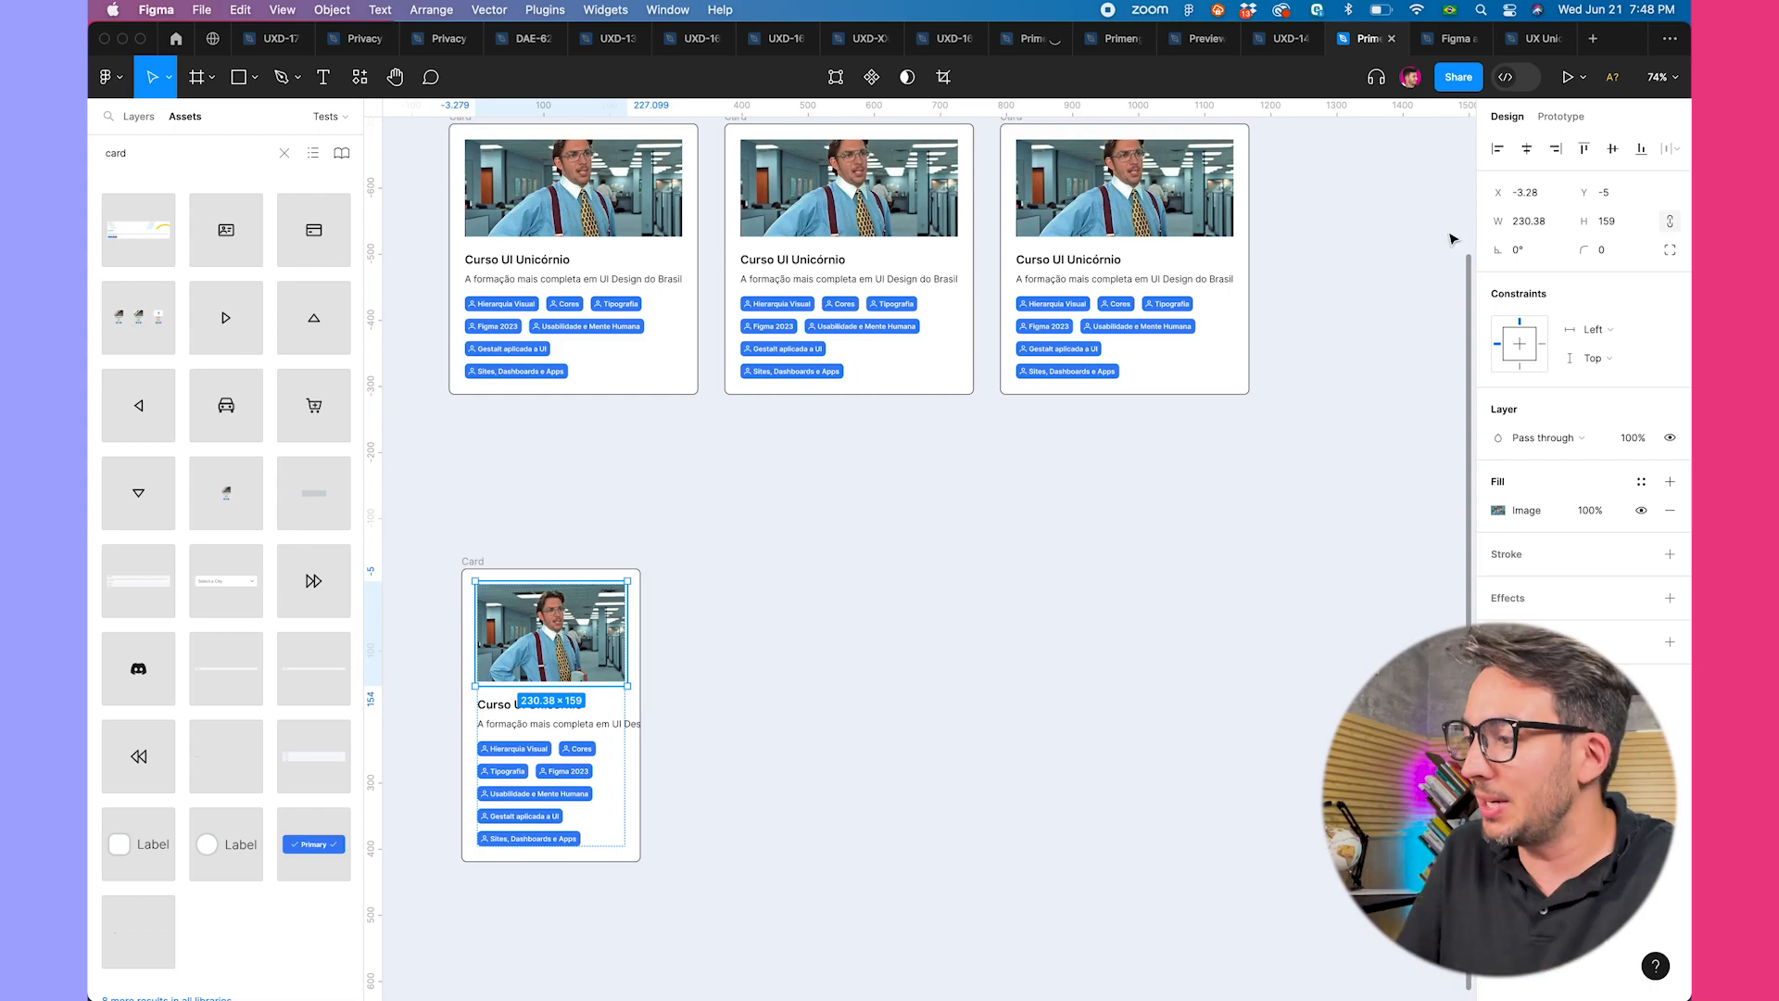
click(737, 678)
double_click(586, 646)
click(1556, 247)
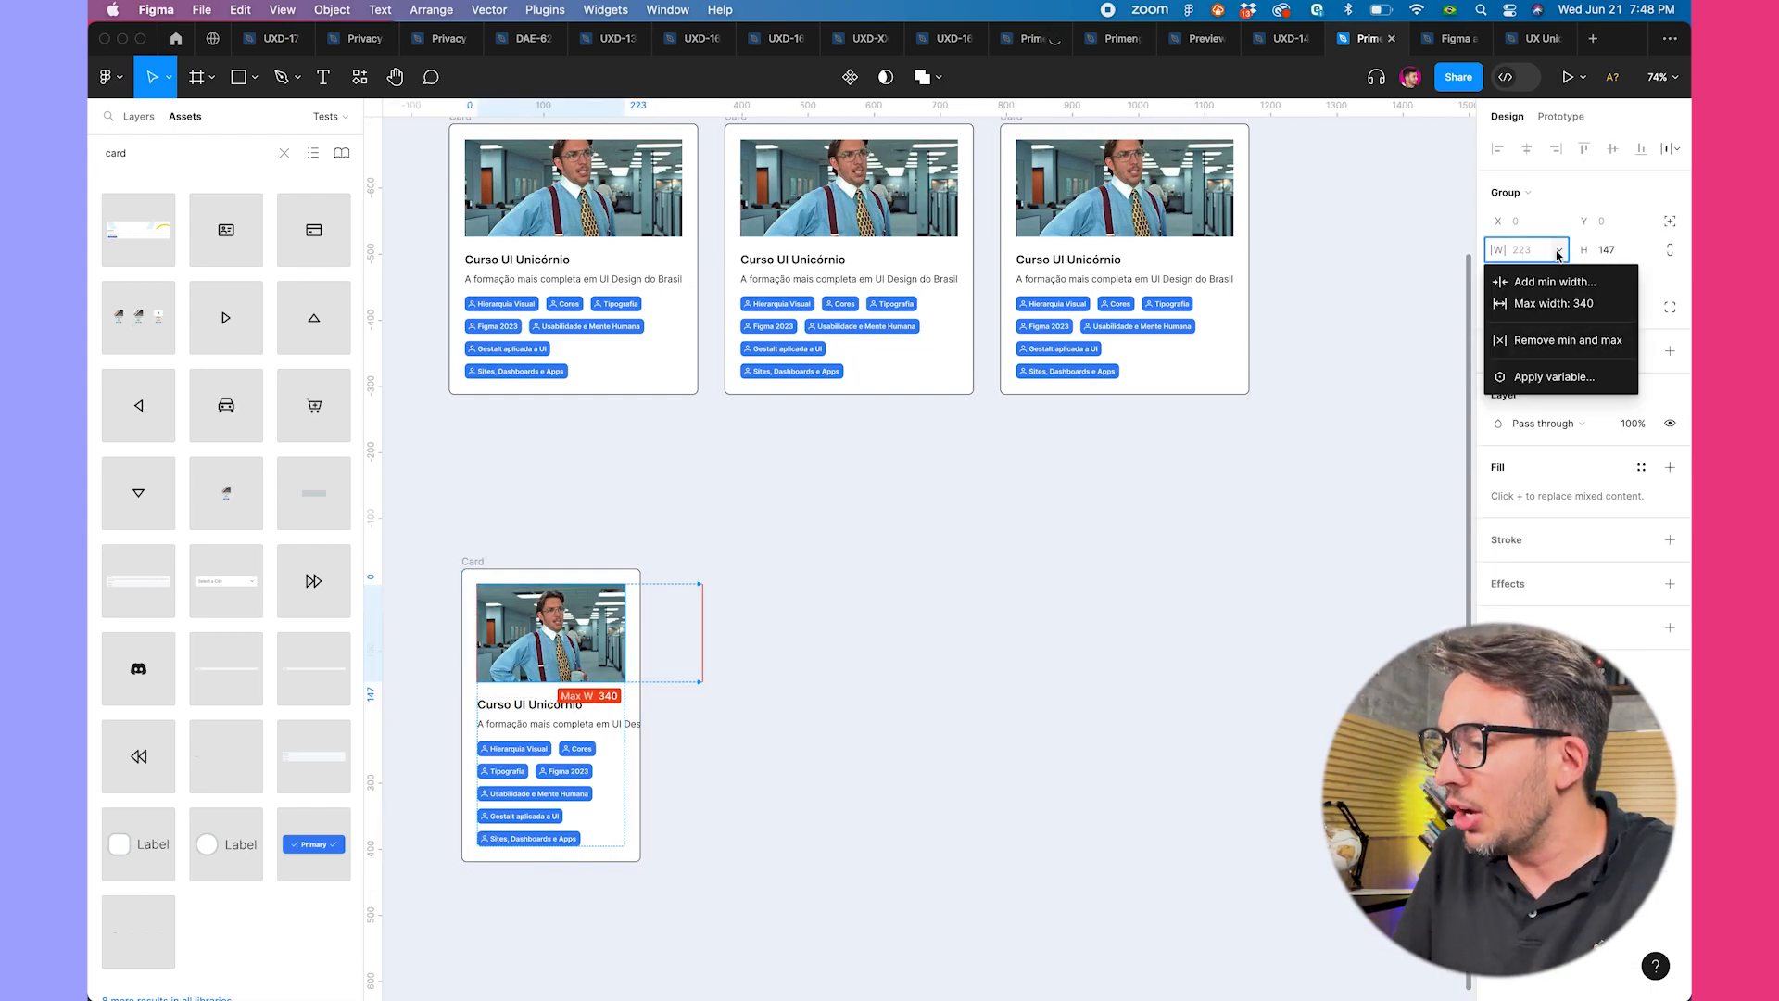
click(1555, 284)
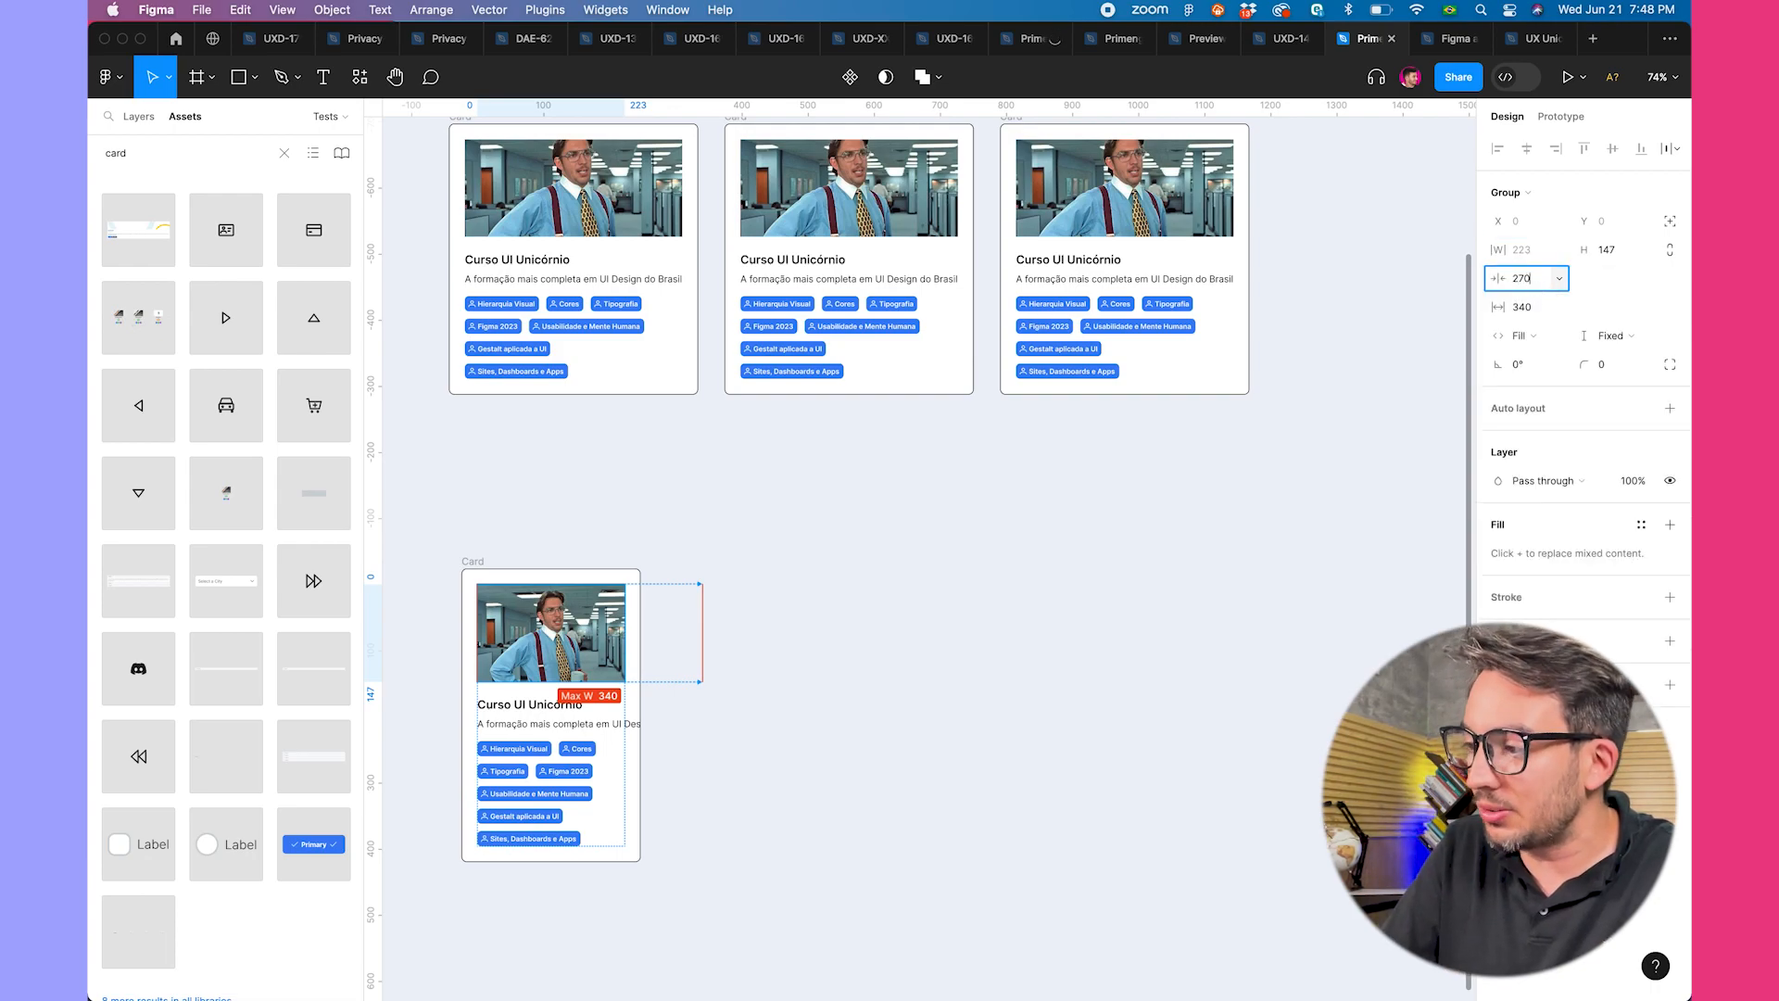
text(270)
key(Return)
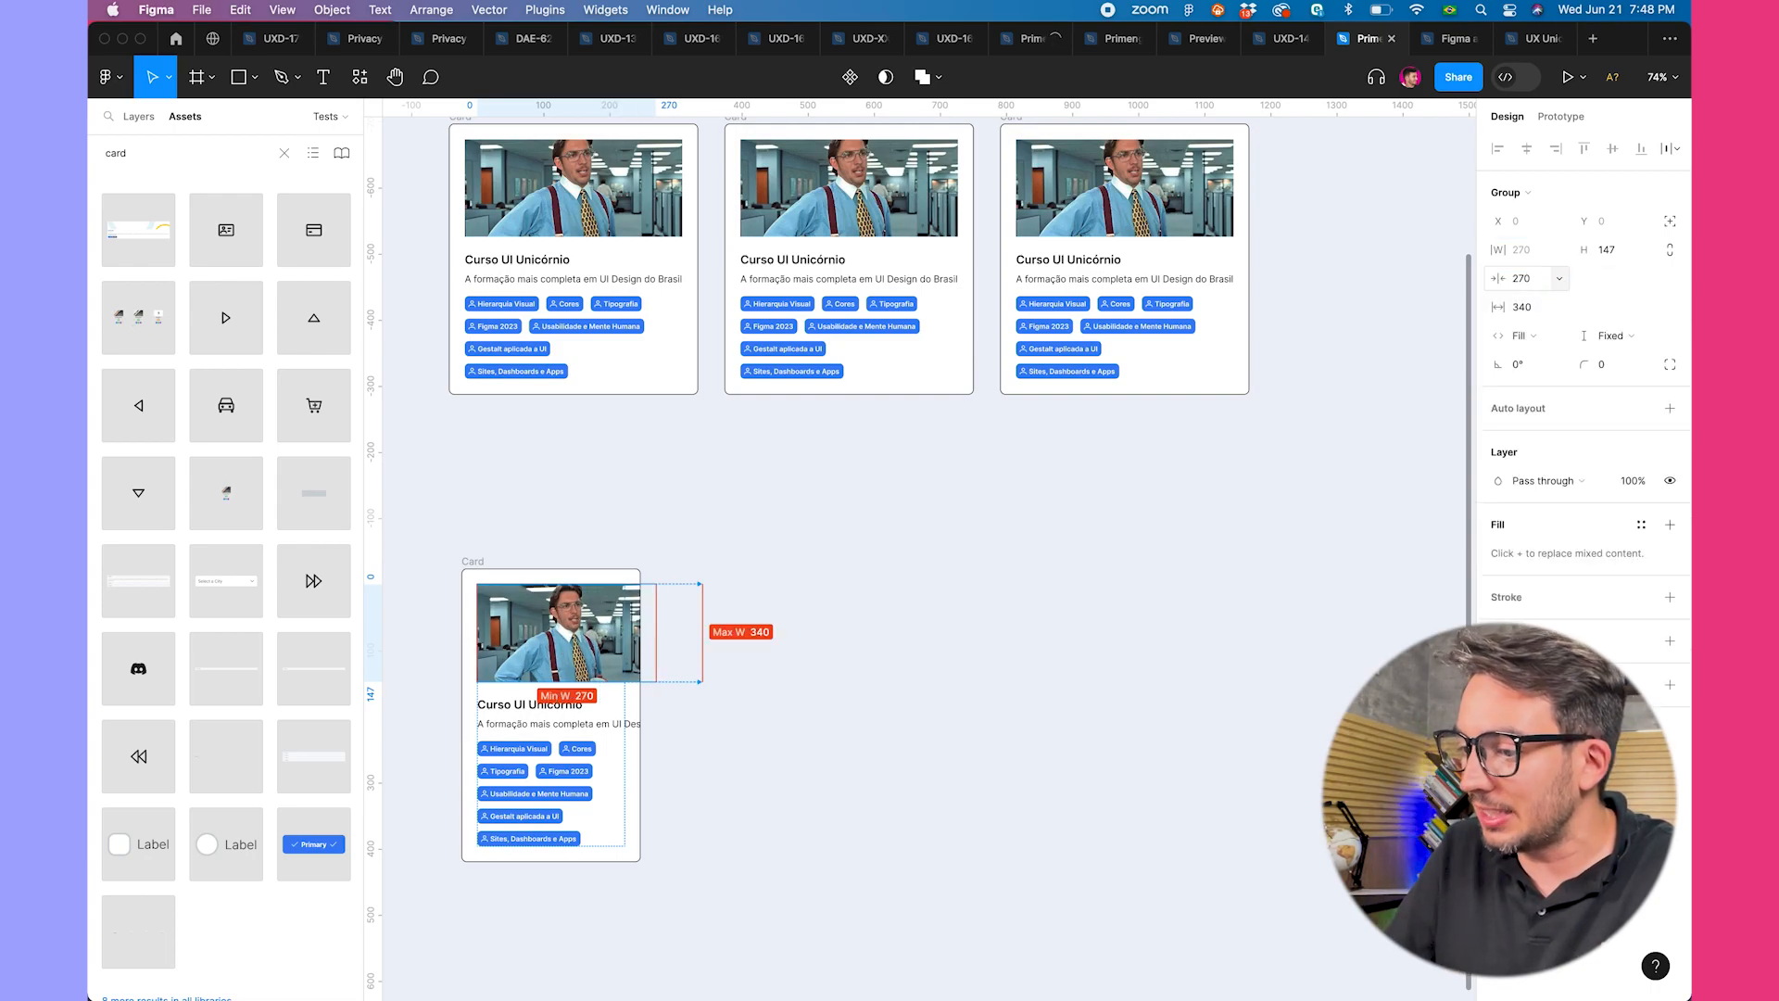
- Add a minimum width of 270 to the contents frame under the image in the lower card
click(560, 723)
click(1558, 250)
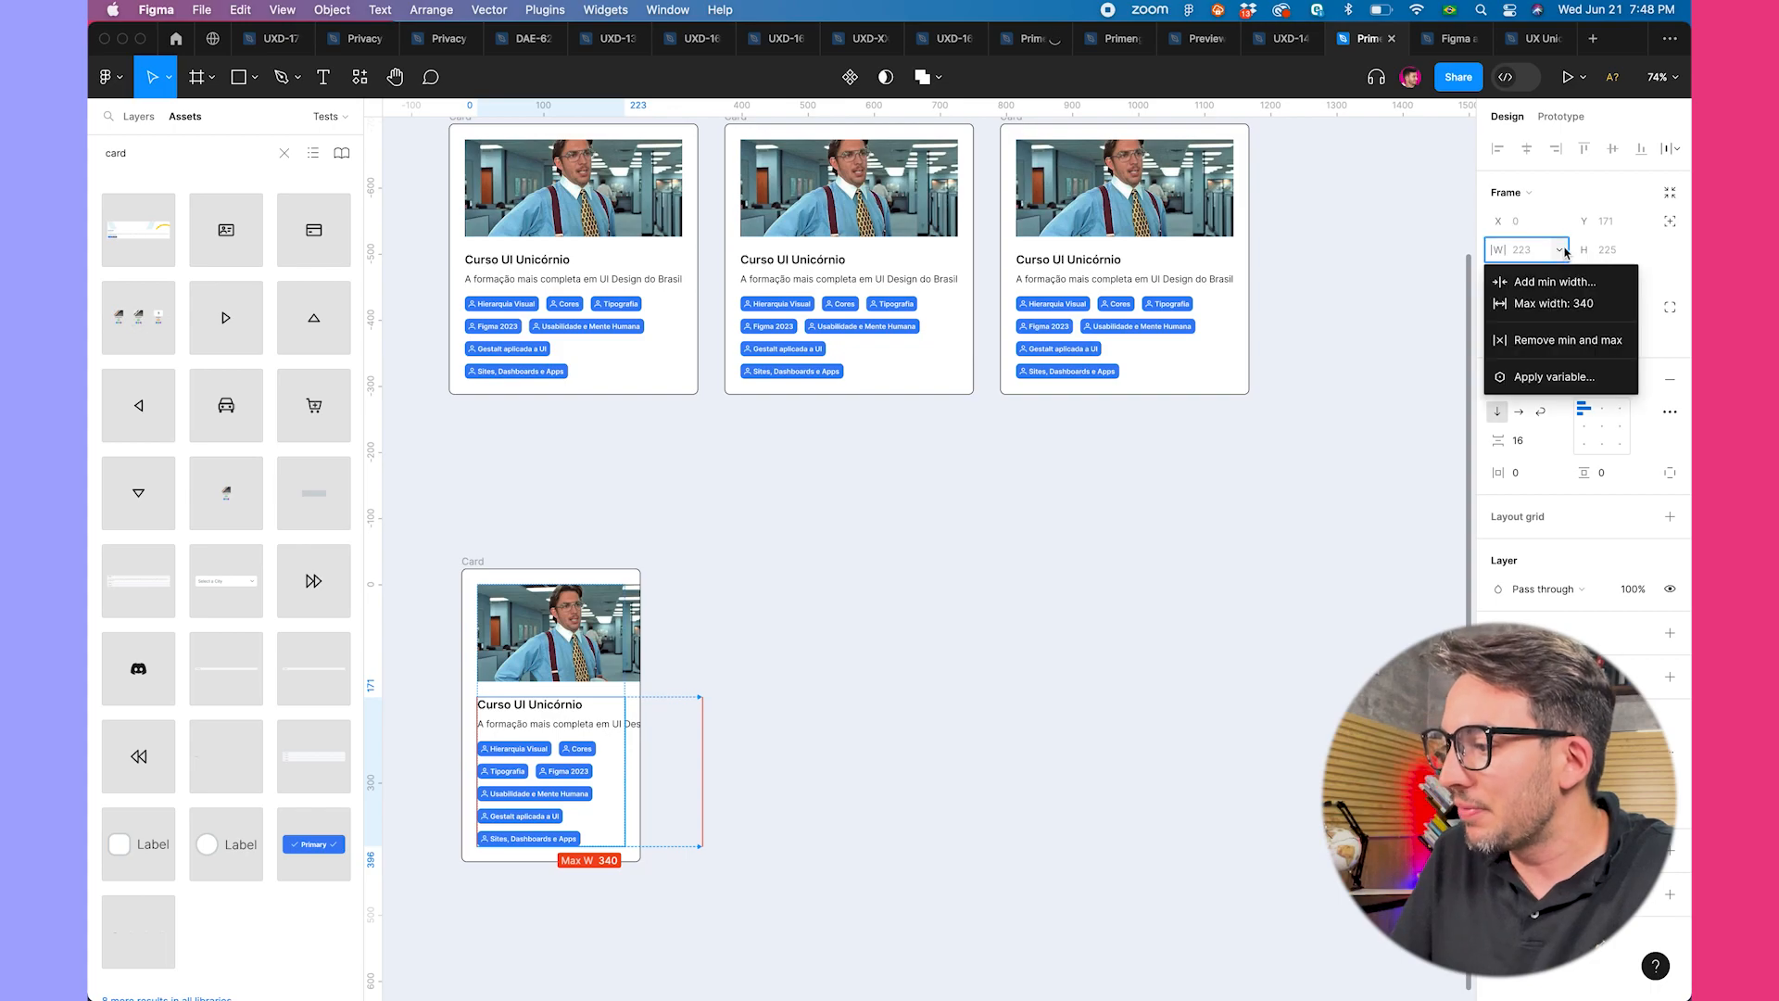
click(1553, 289)
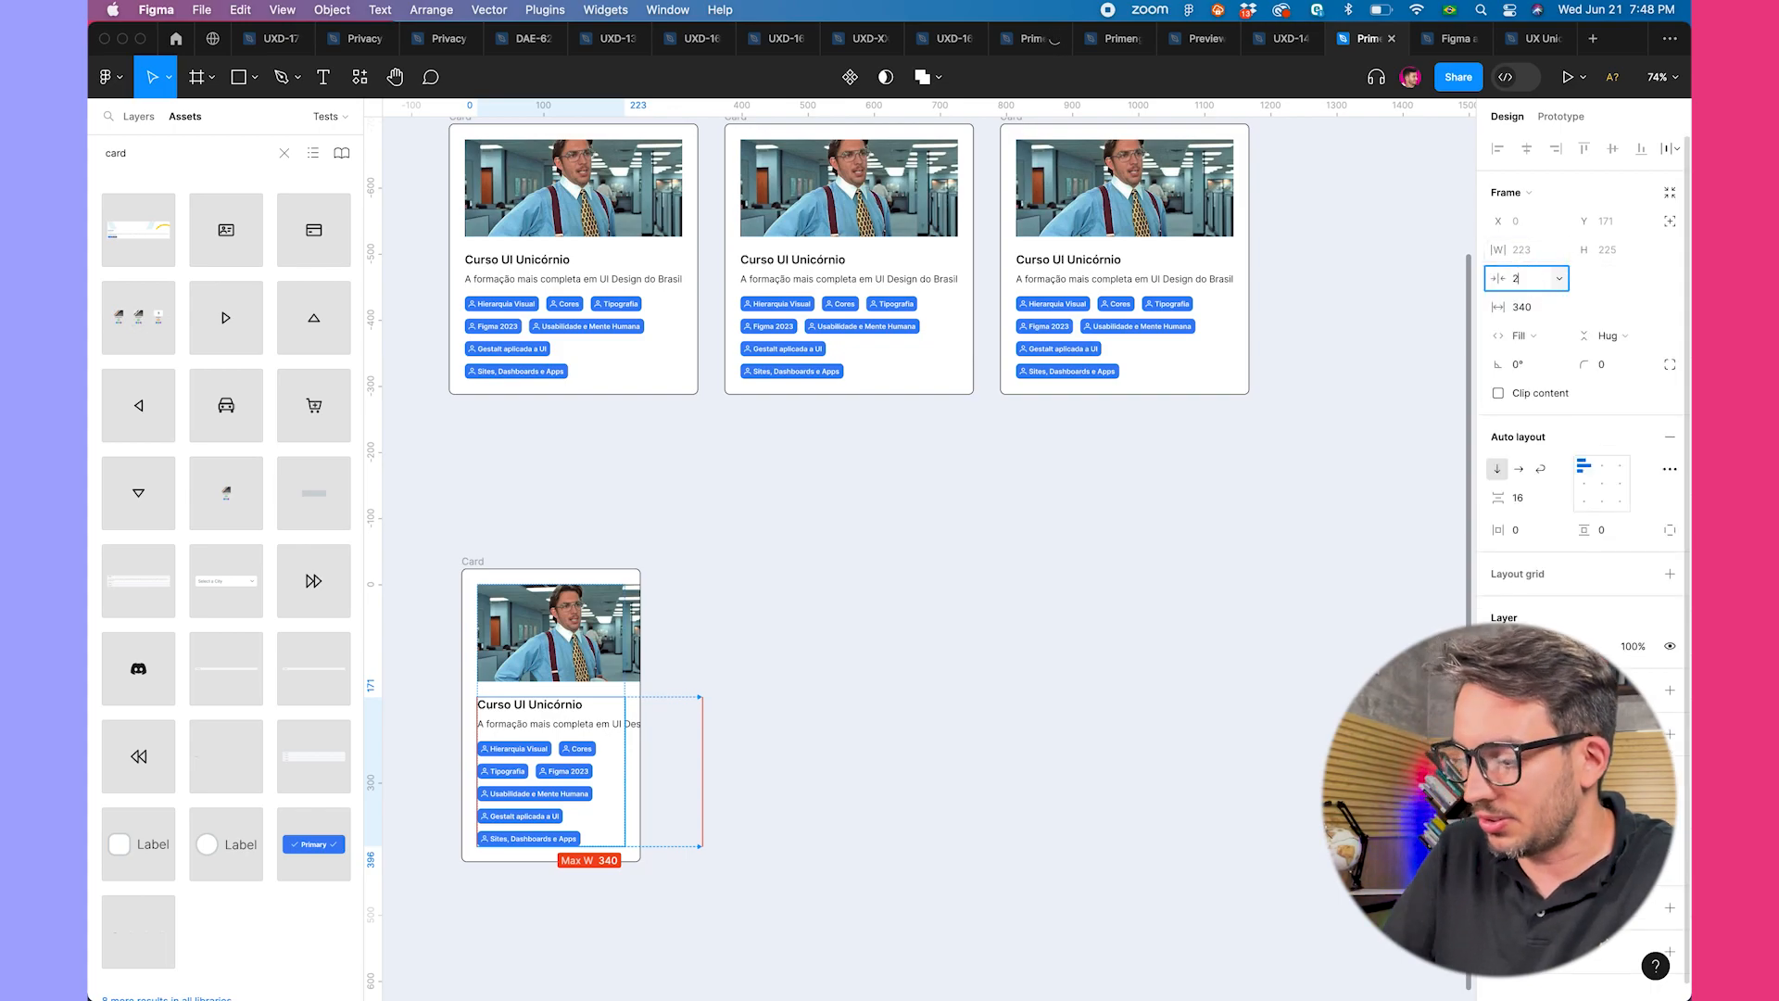
key(Return)
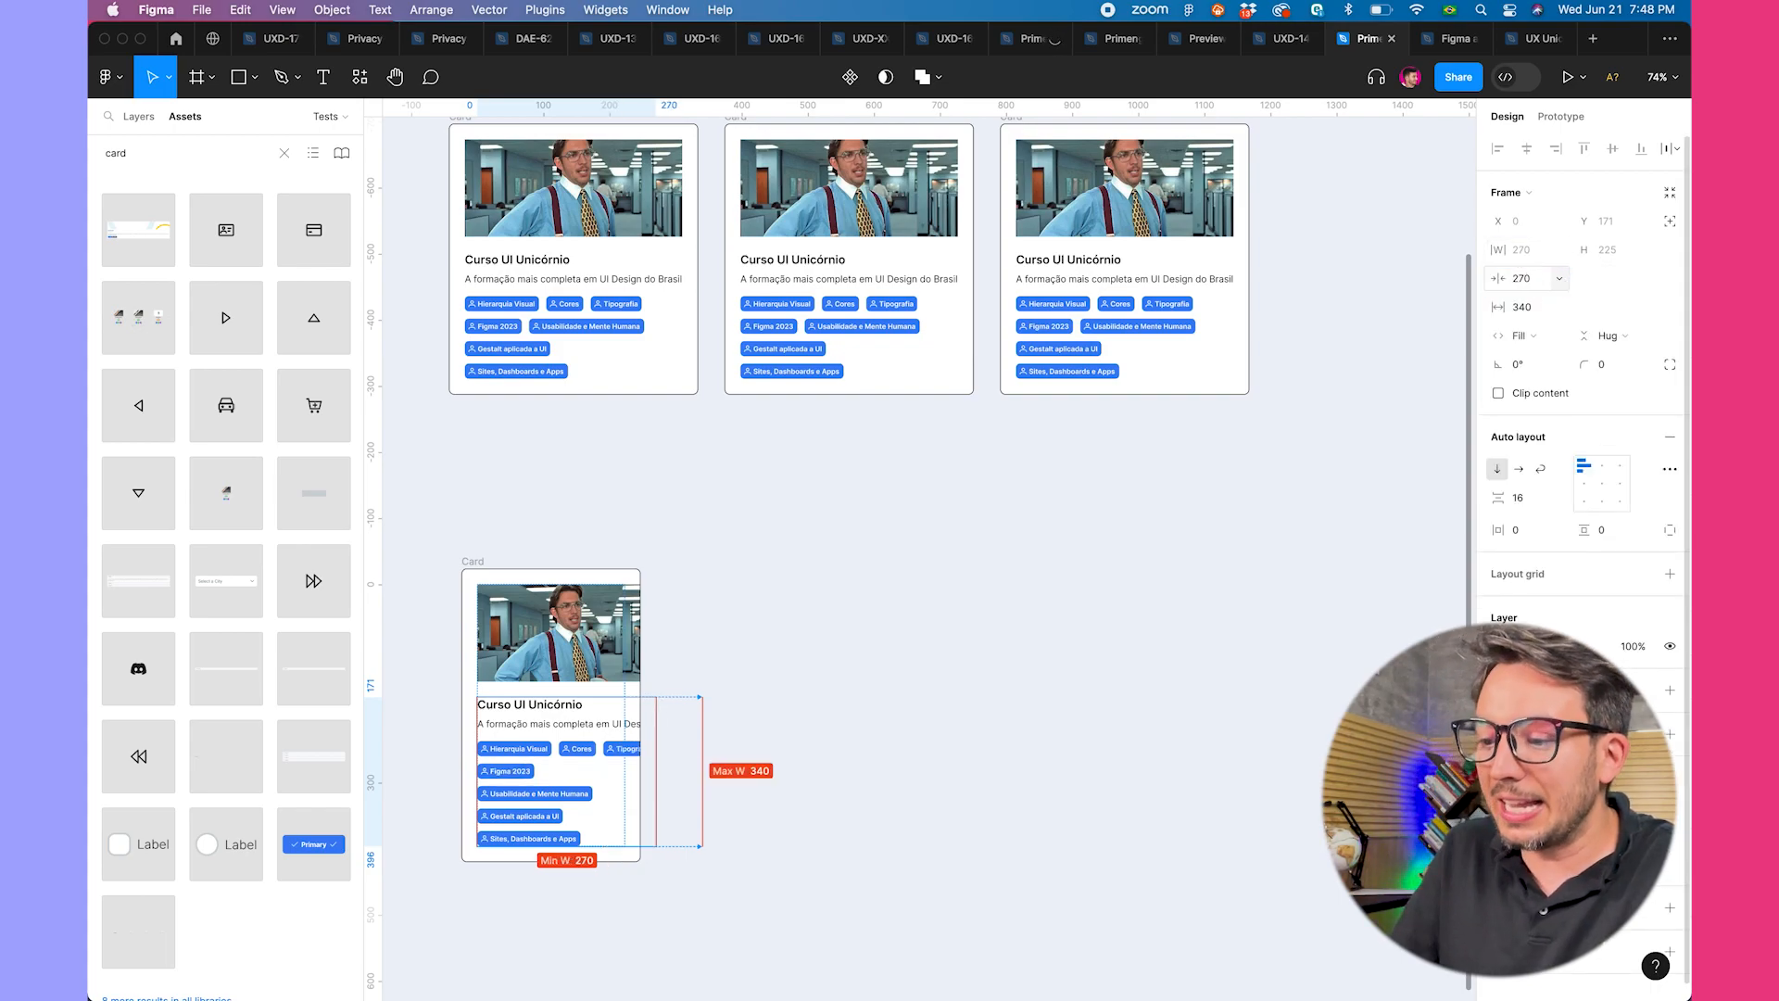
- Widen the lower card to about 386 and give the card itself a minimum width of 318 (270+24+24)
click(556, 491)
click(480, 566)
drag(641, 627, 717, 669)
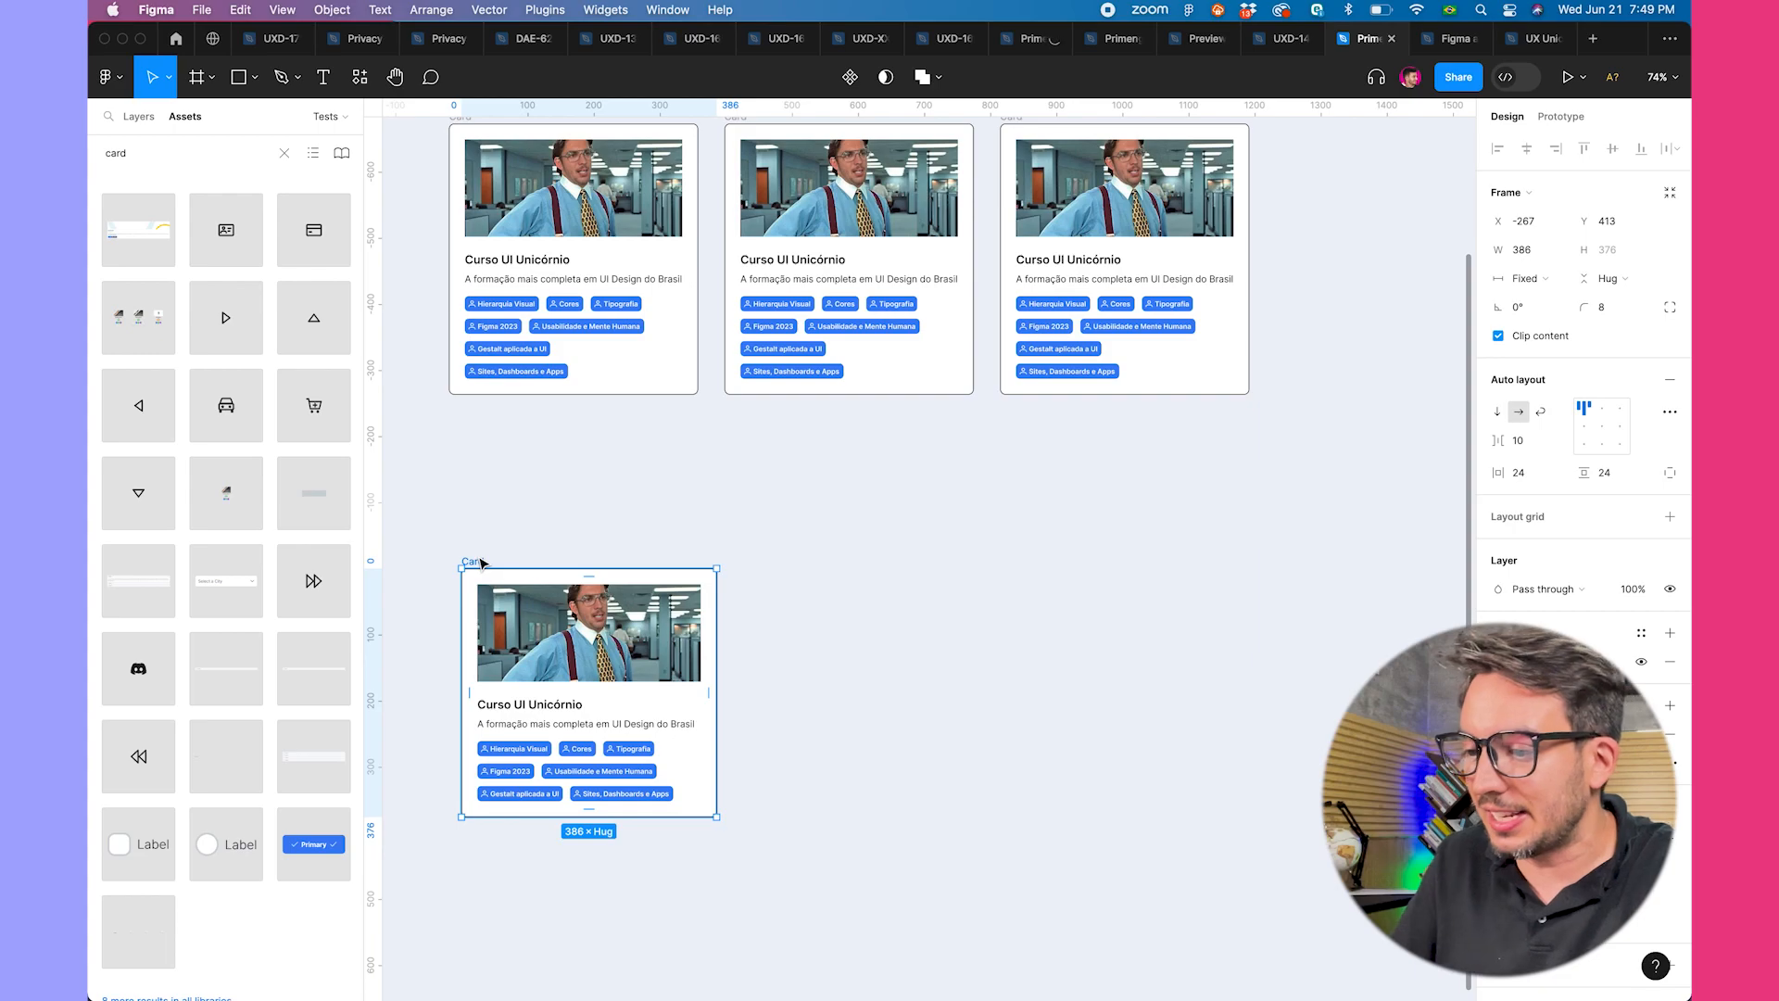
click(1558, 254)
click(1548, 280)
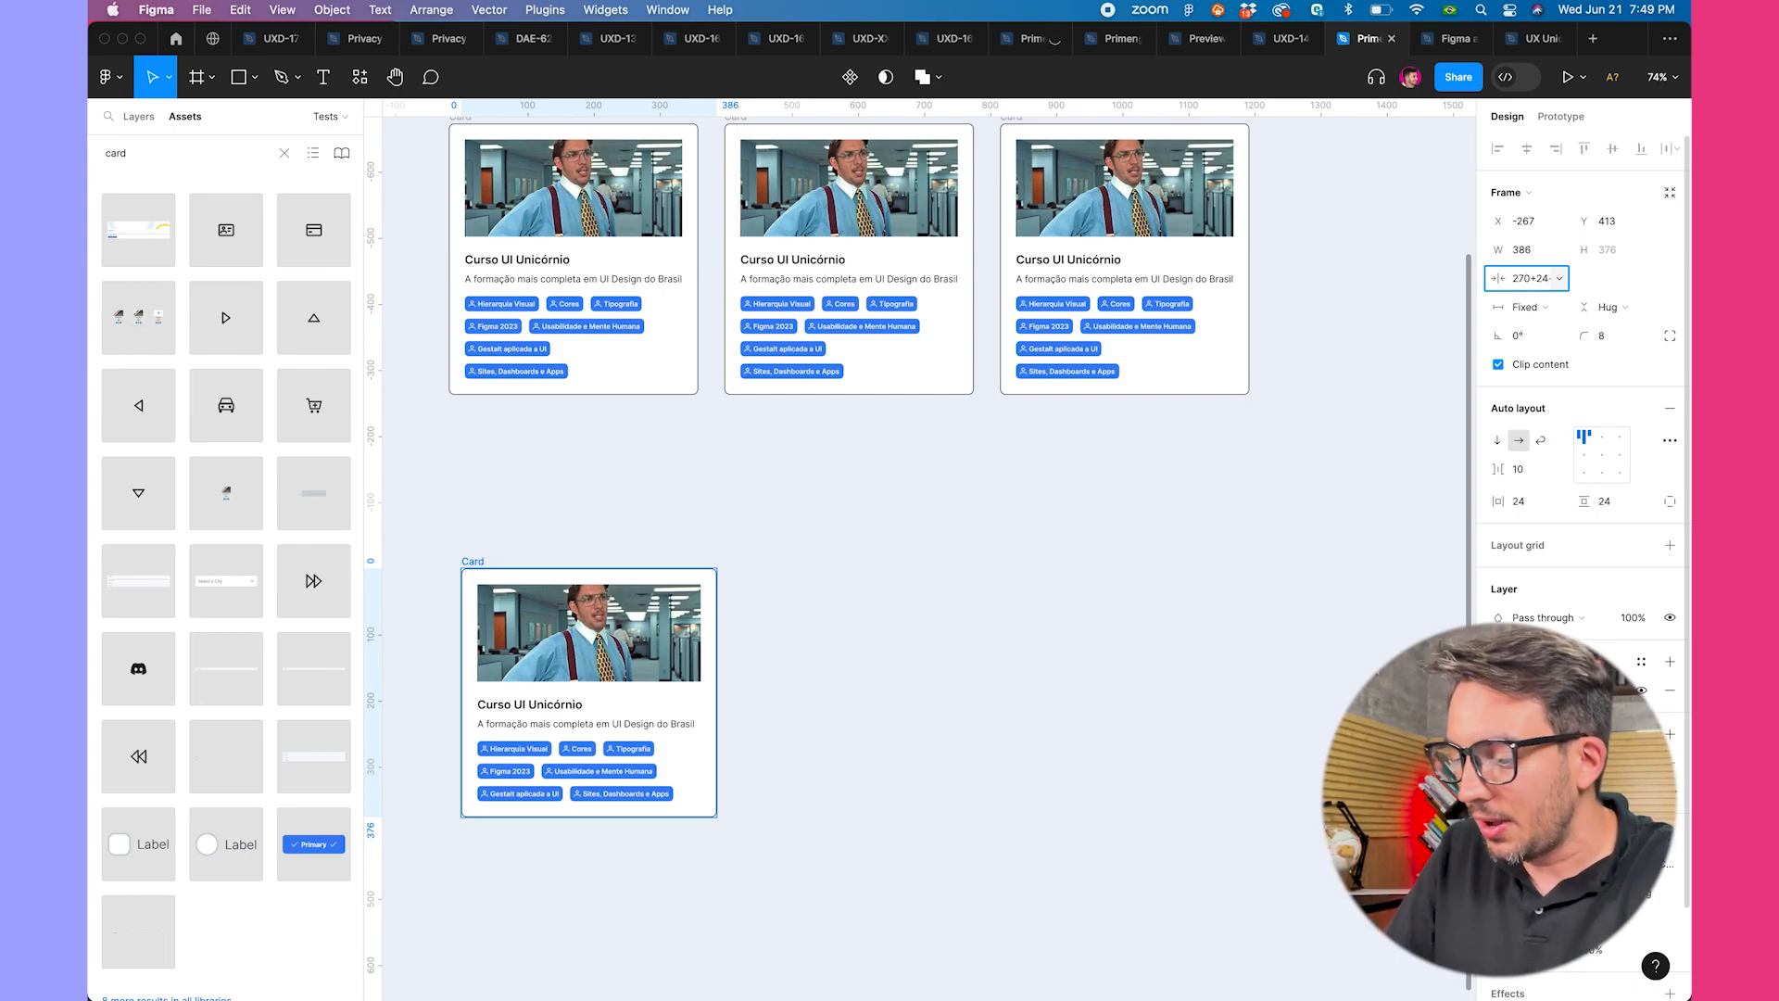
text(270+24+24)
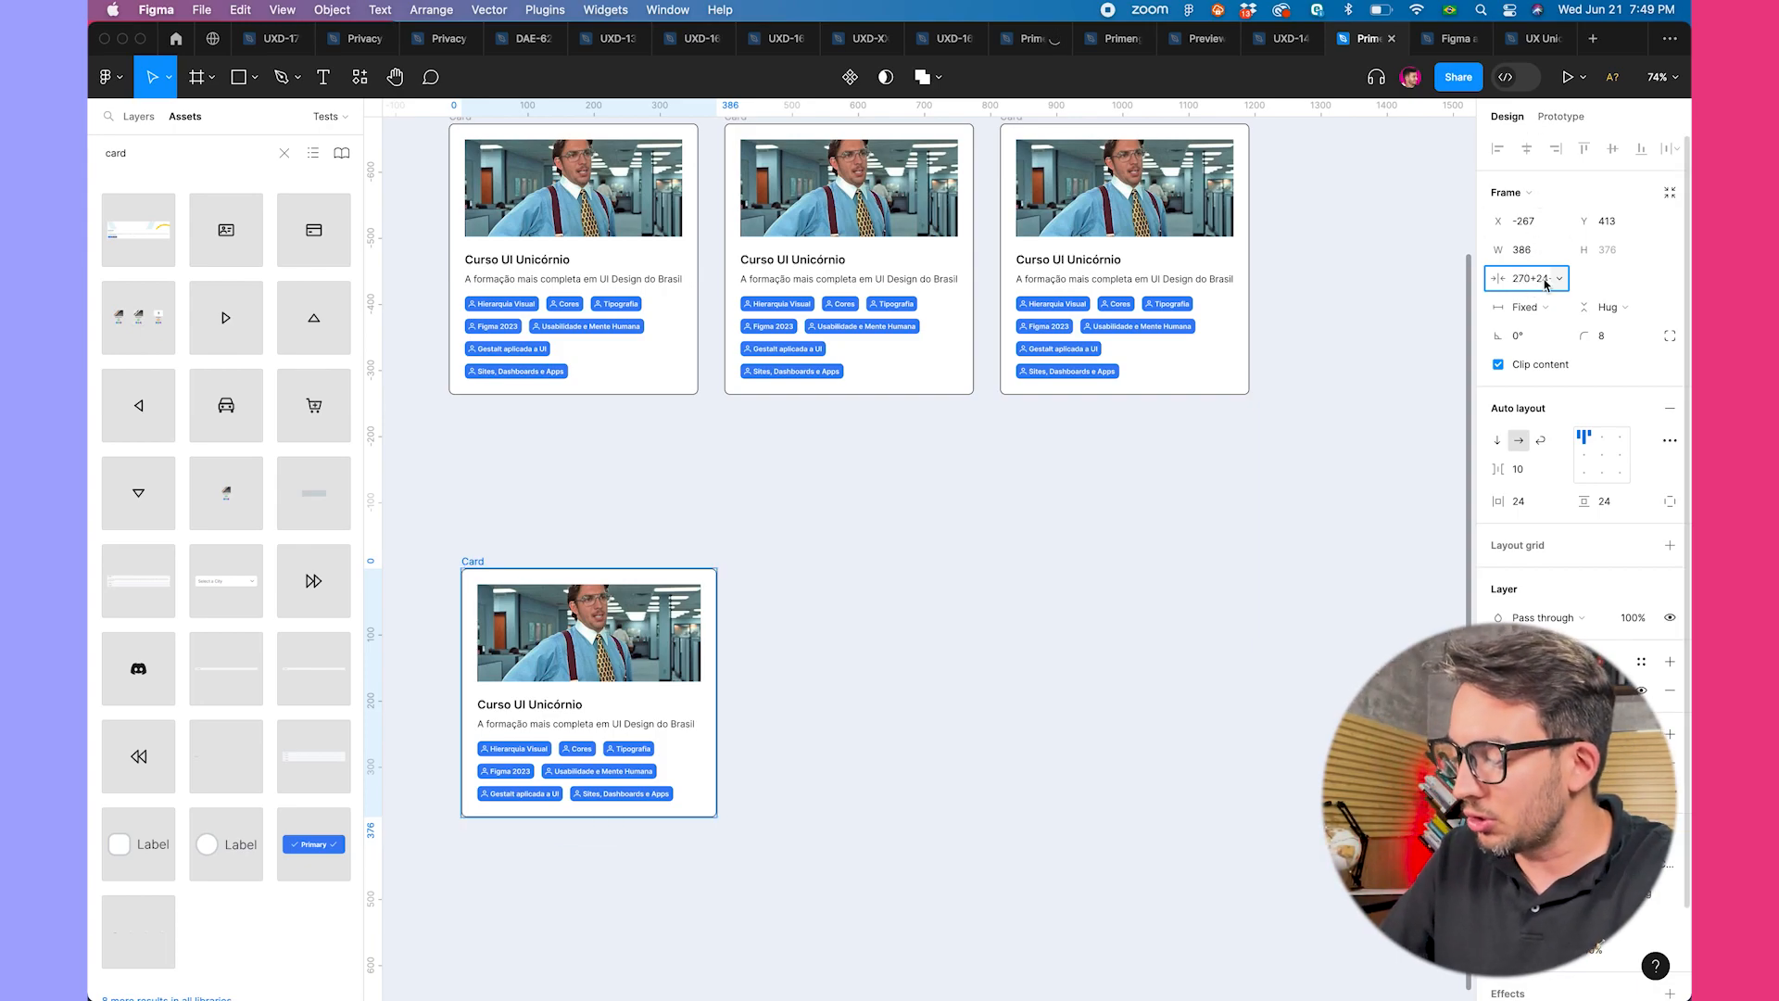
key(Return)
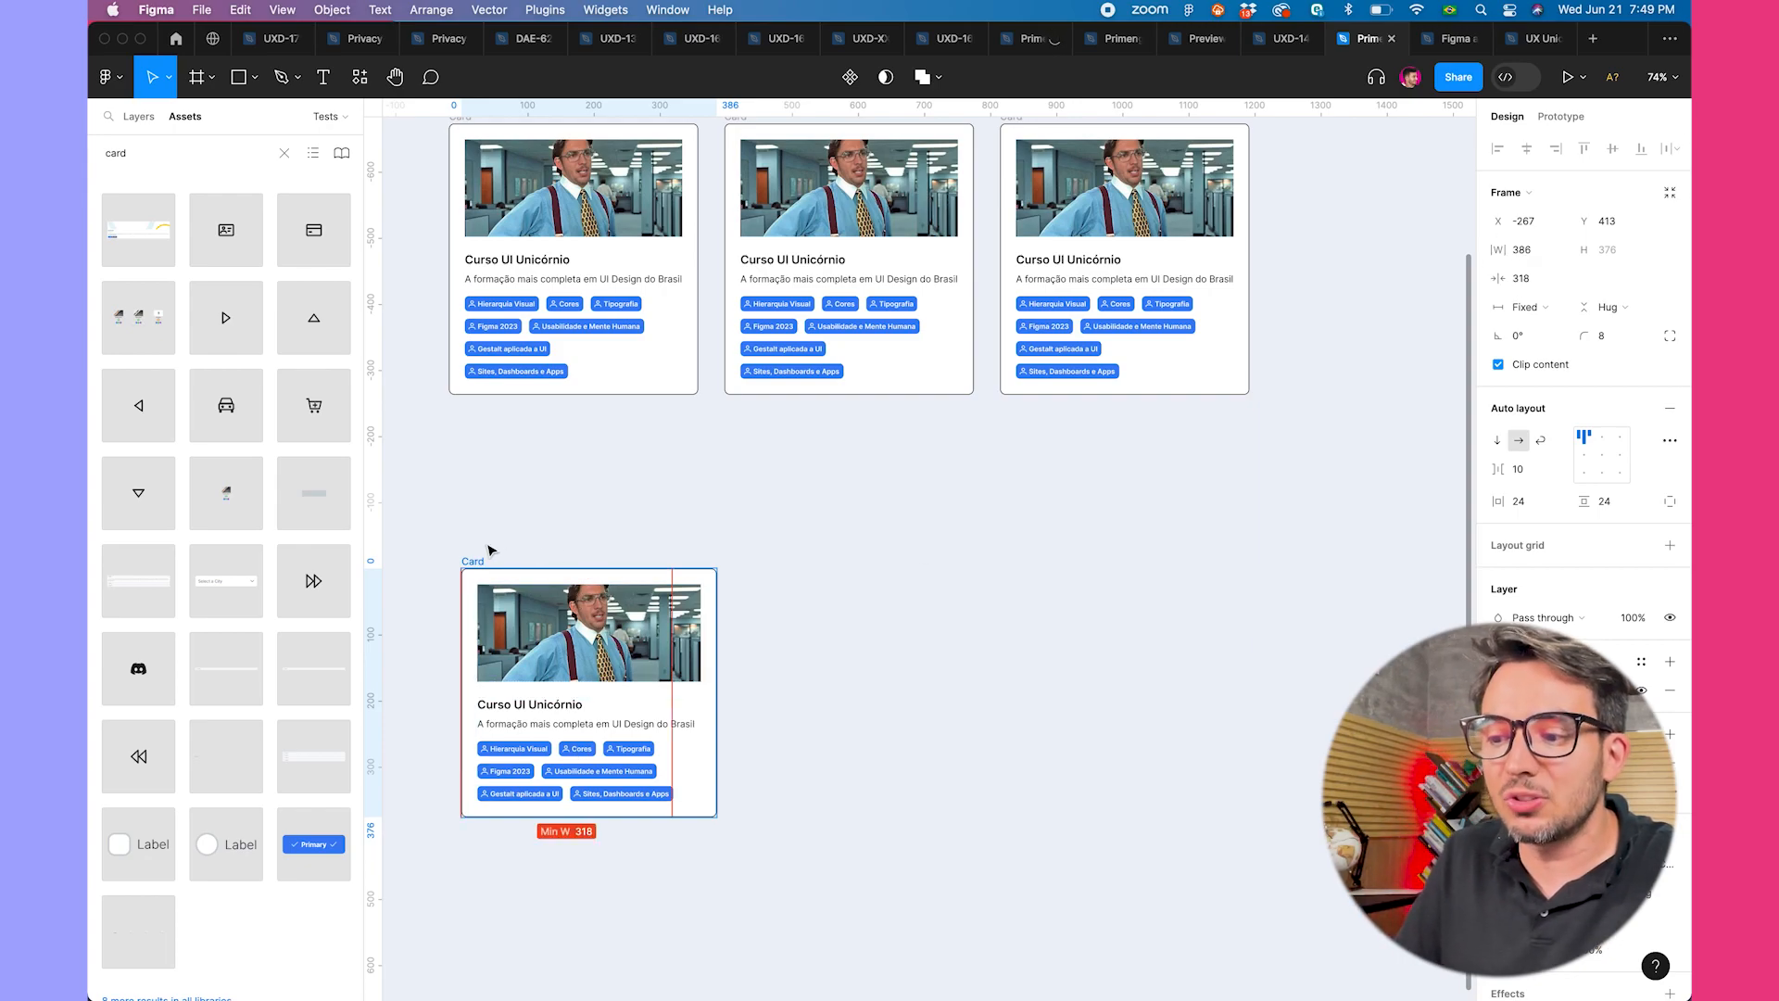
- Narrow the lower card to its minimum width and set its description and title texts to Fill container horizontally
drag(719, 624, 602, 716)
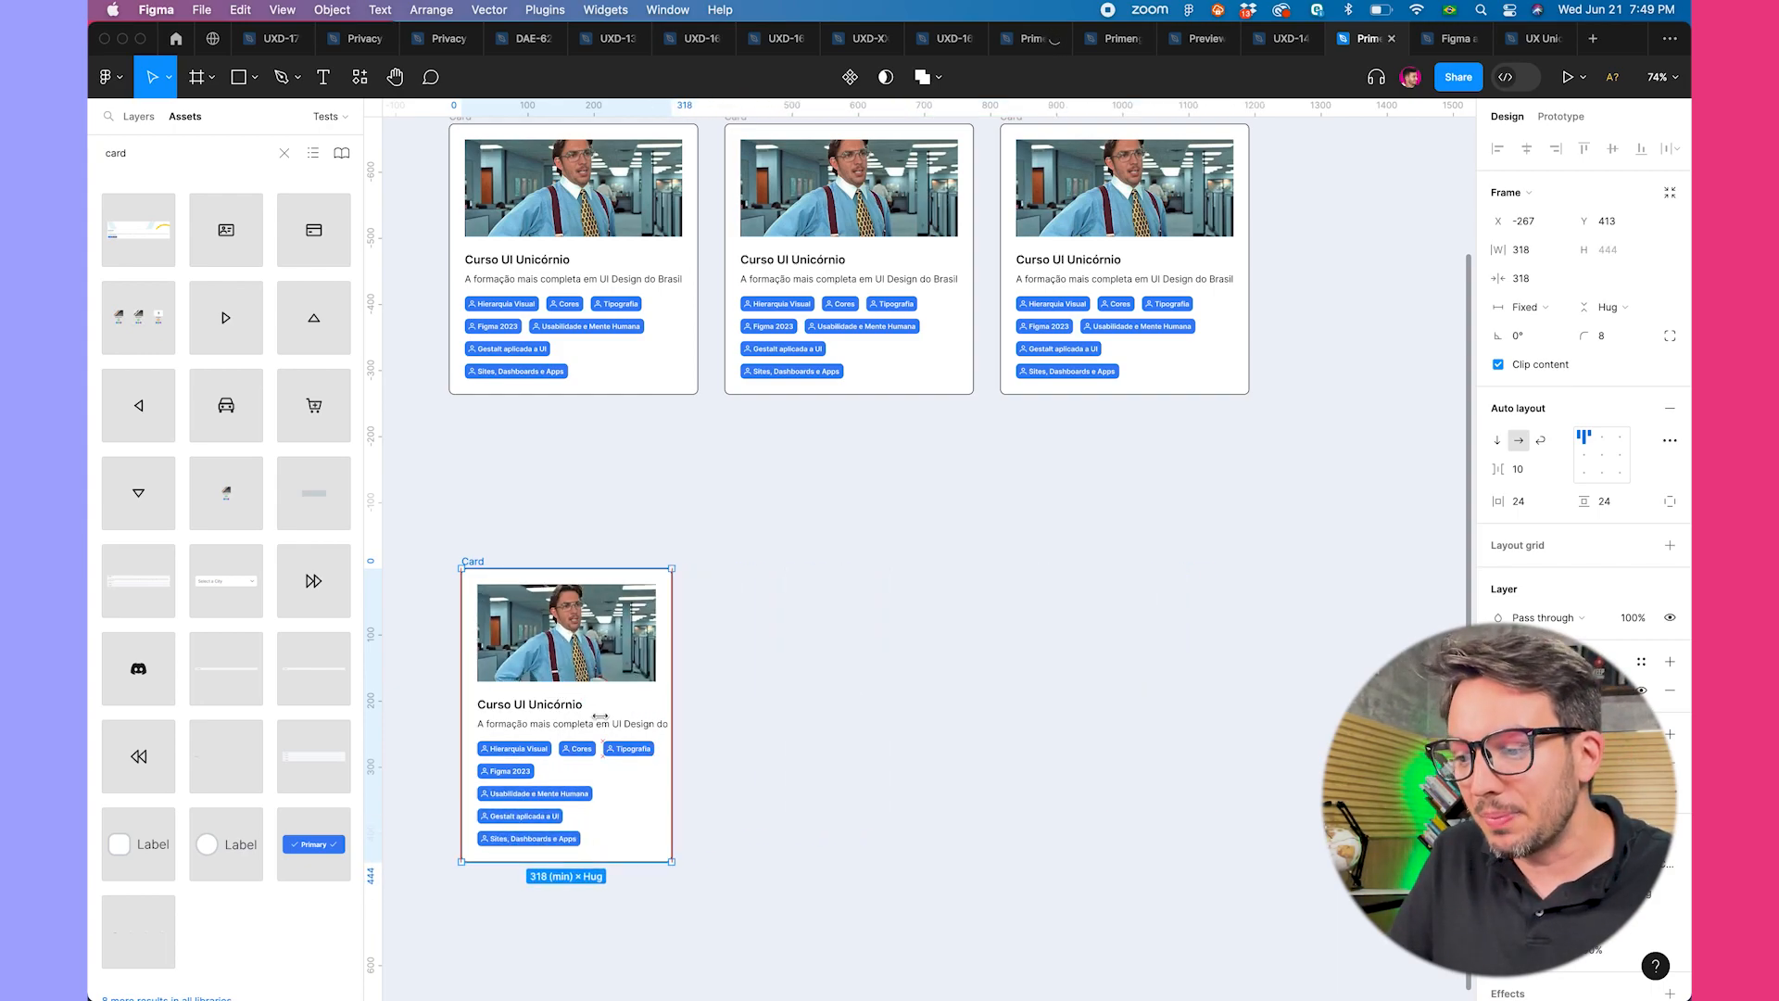
click(612, 733)
double_click(611, 733)
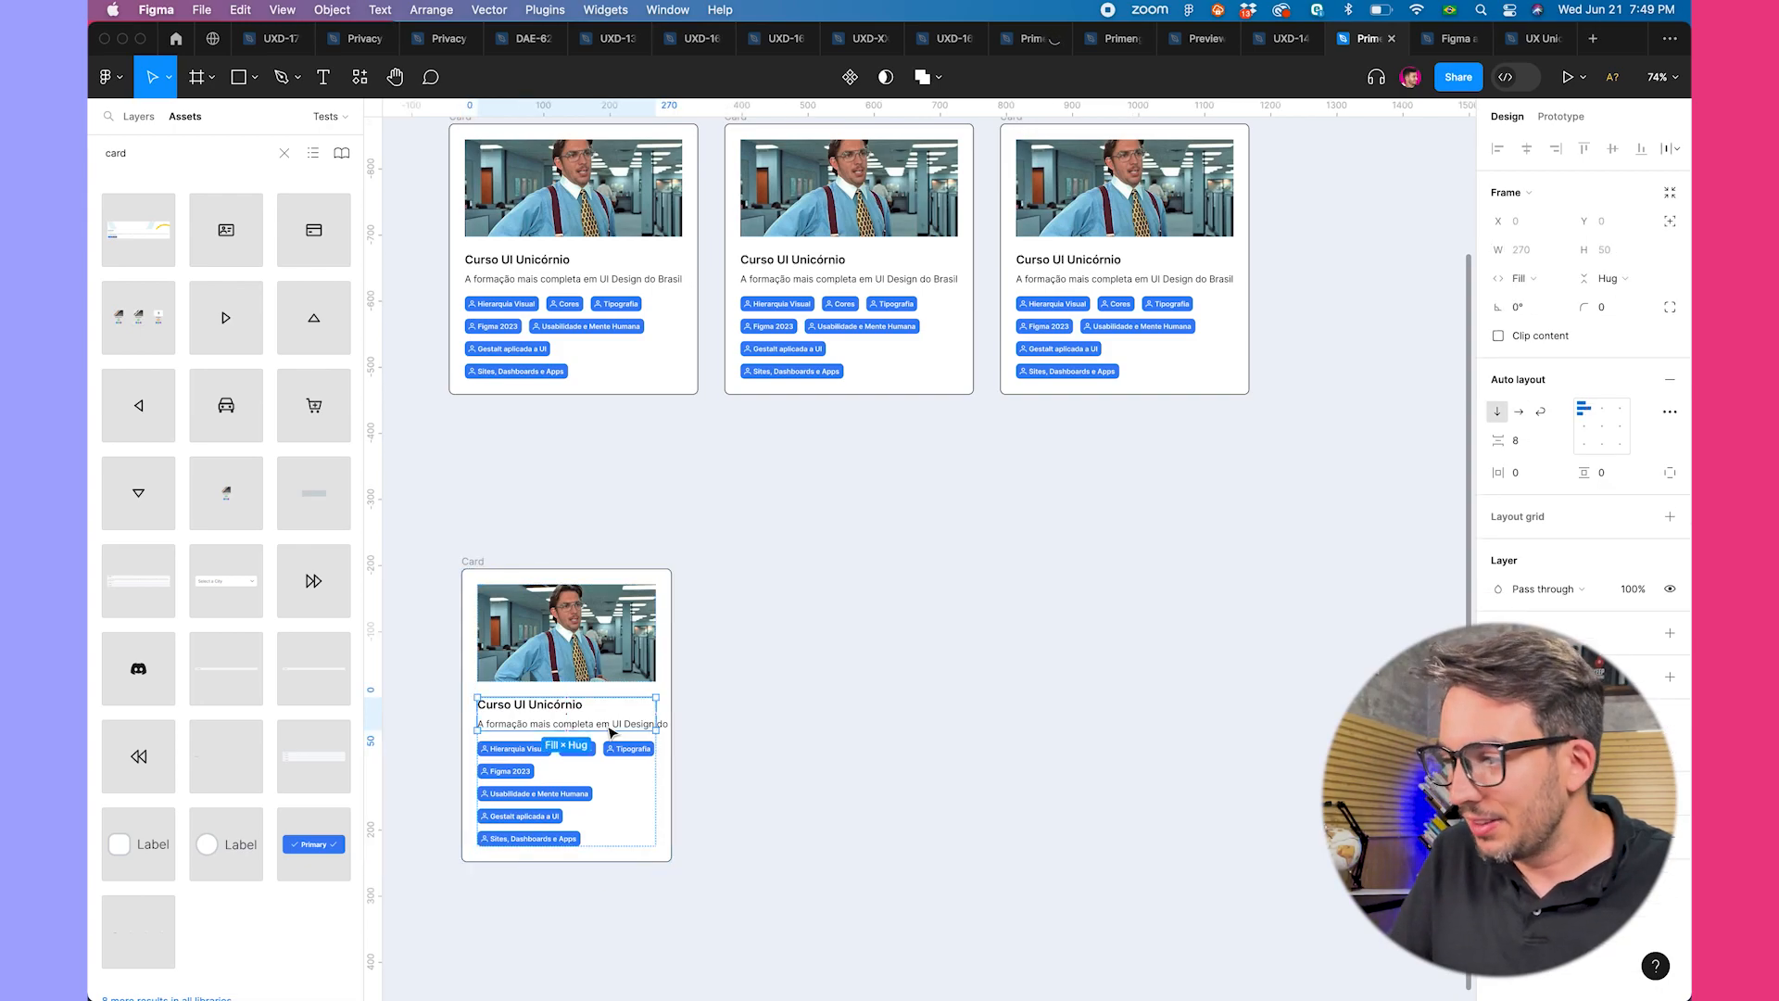
double_click(607, 724)
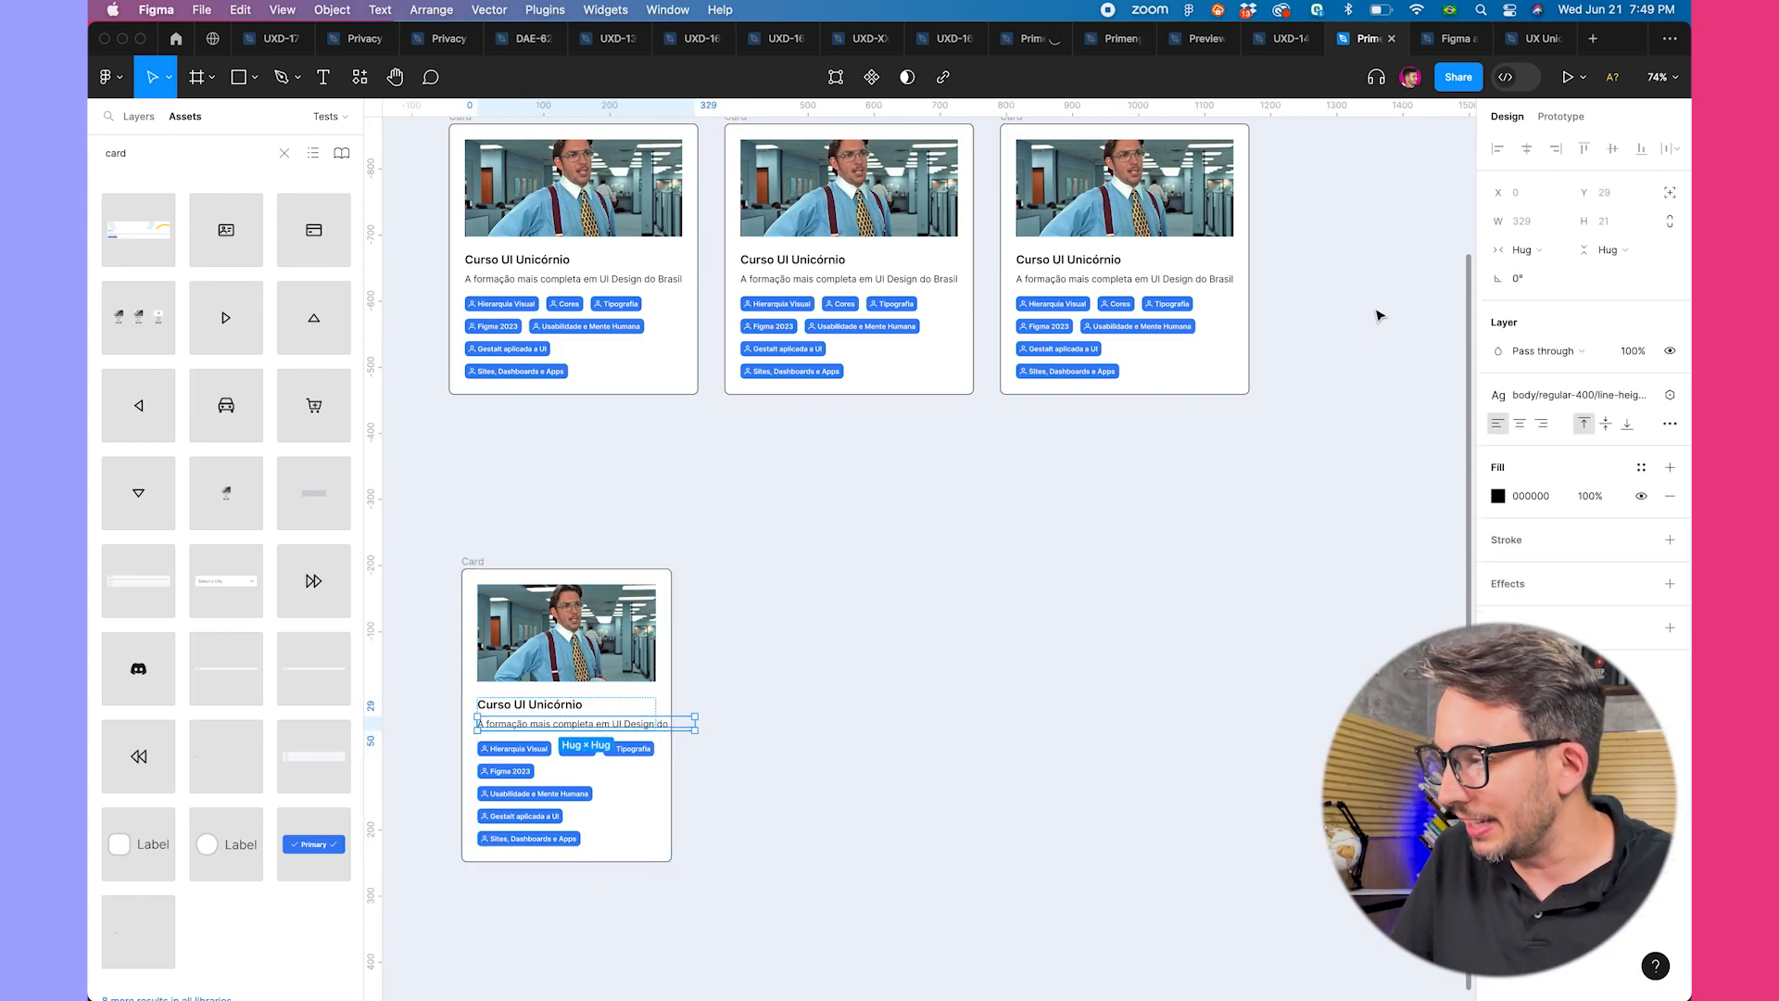
click(1522, 249)
click(1549, 274)
click(561, 711)
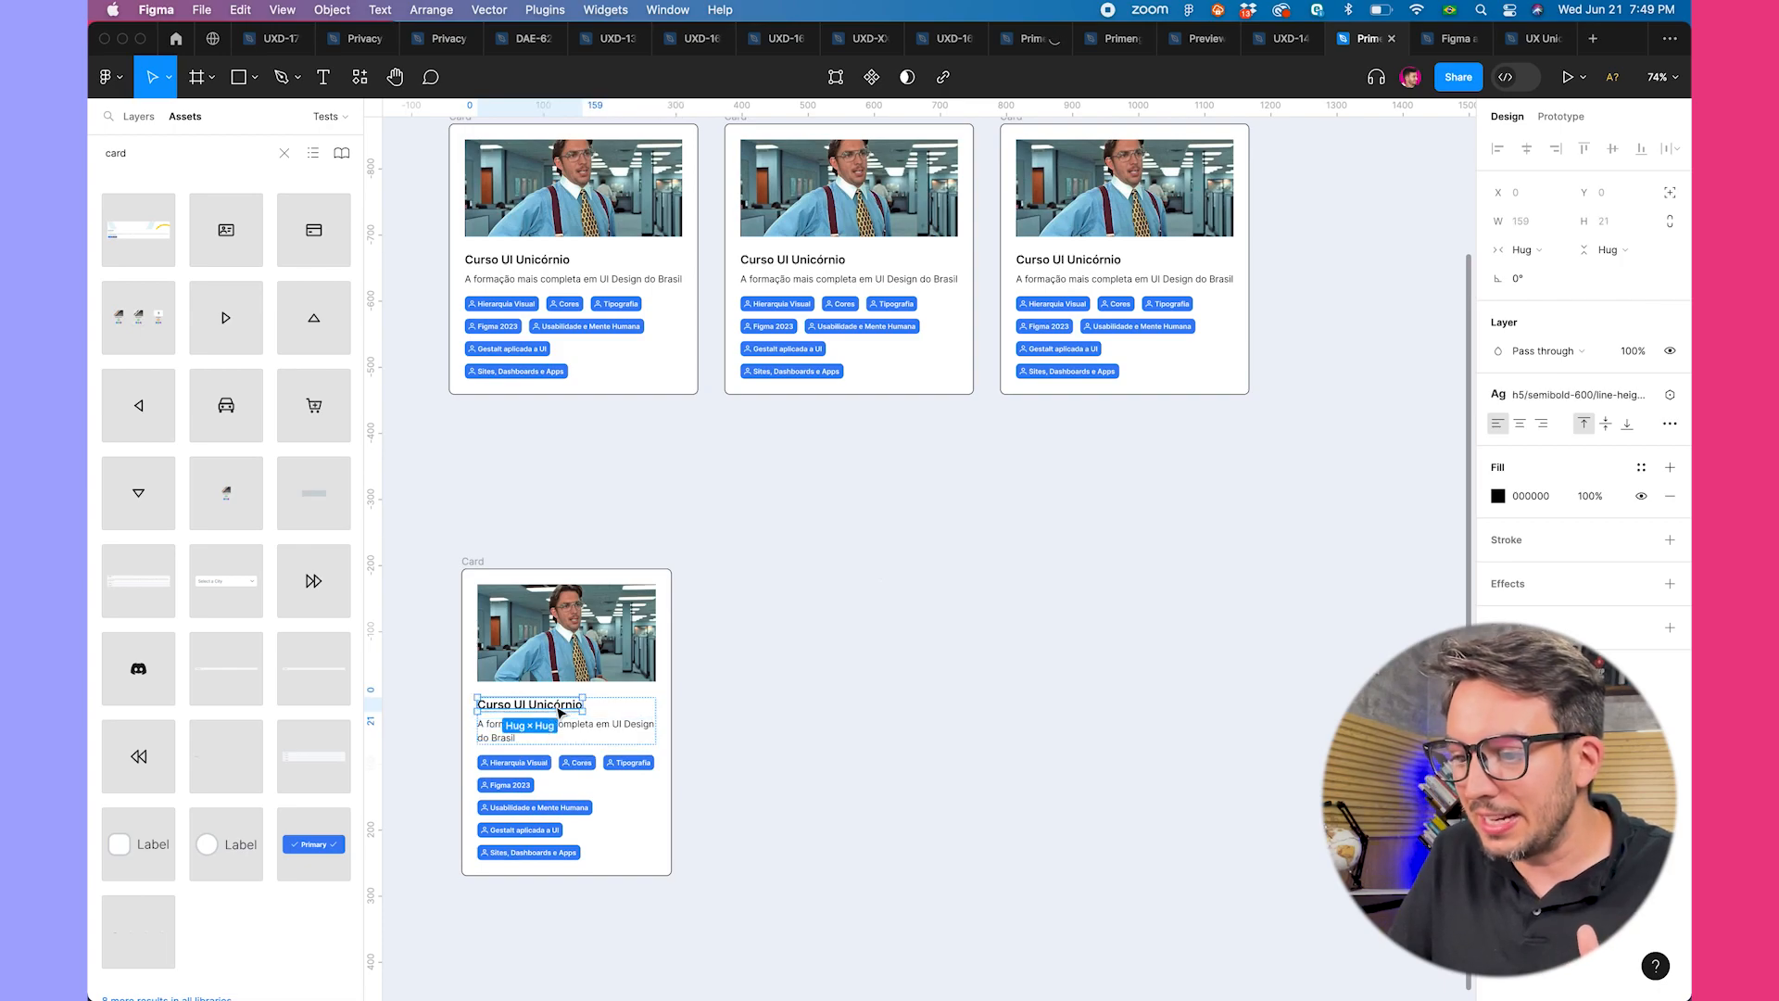
click(1522, 250)
click(1549, 273)
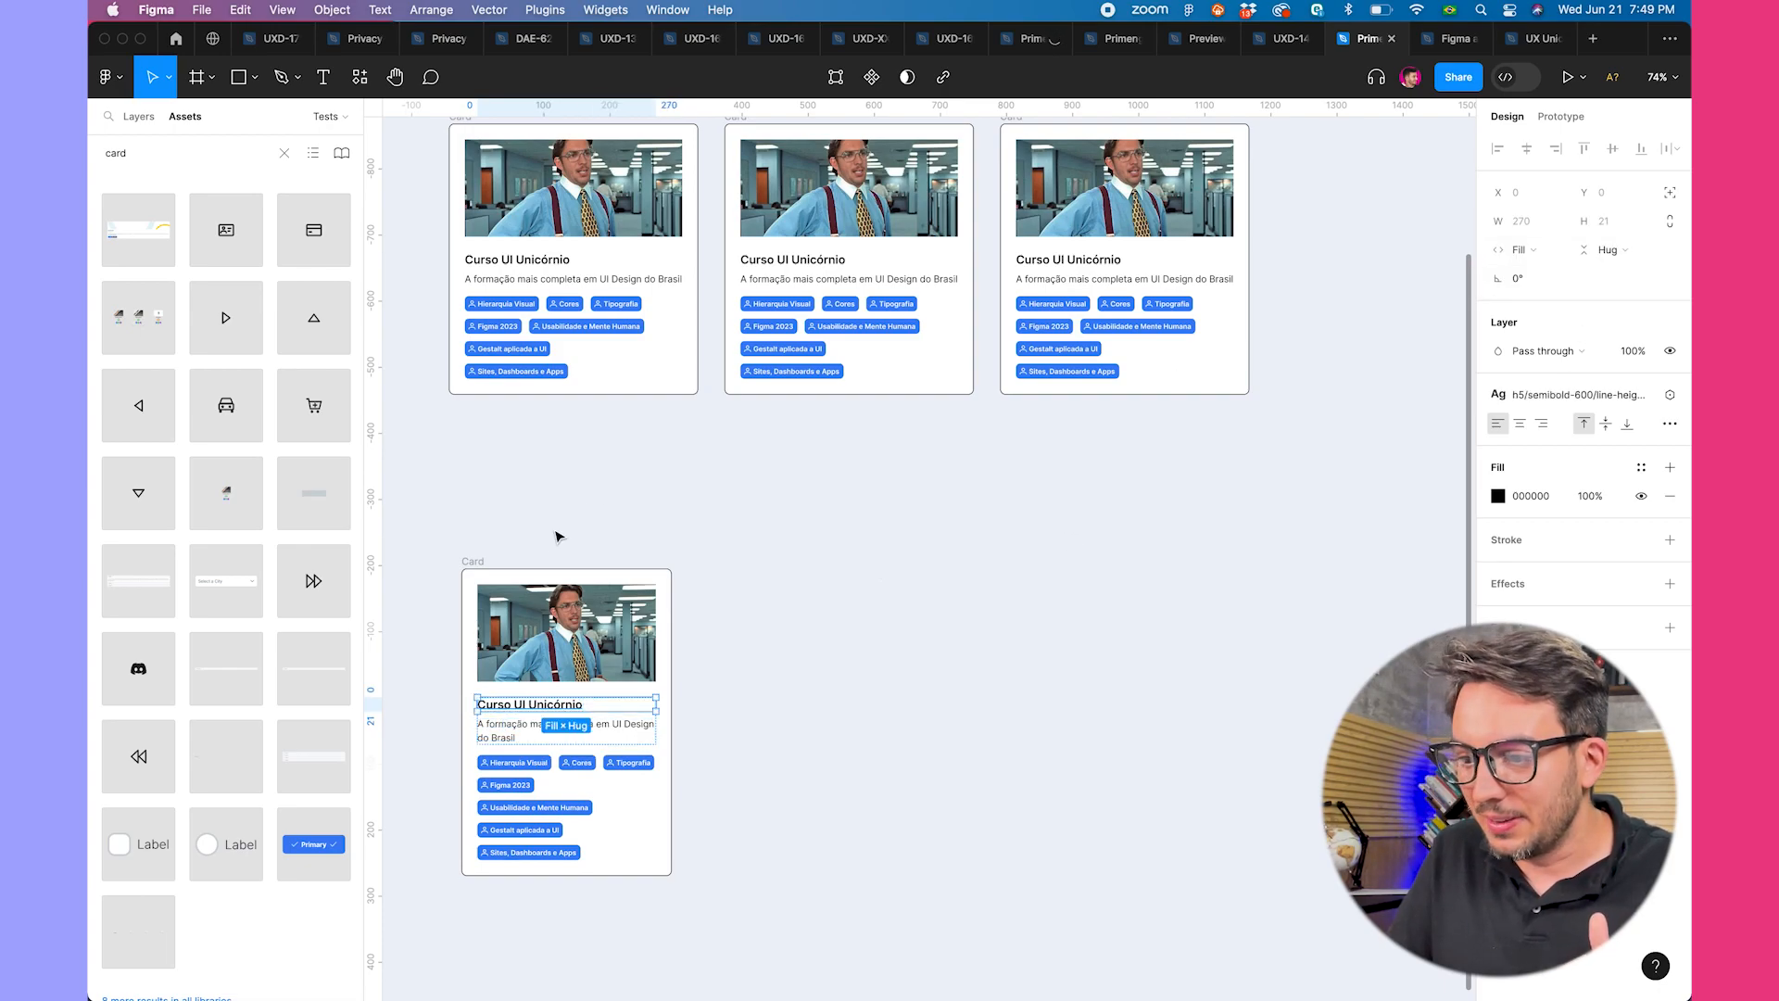
- Test the lower card's resizing down to its minimum width and out to about 872
key(shift+Return)
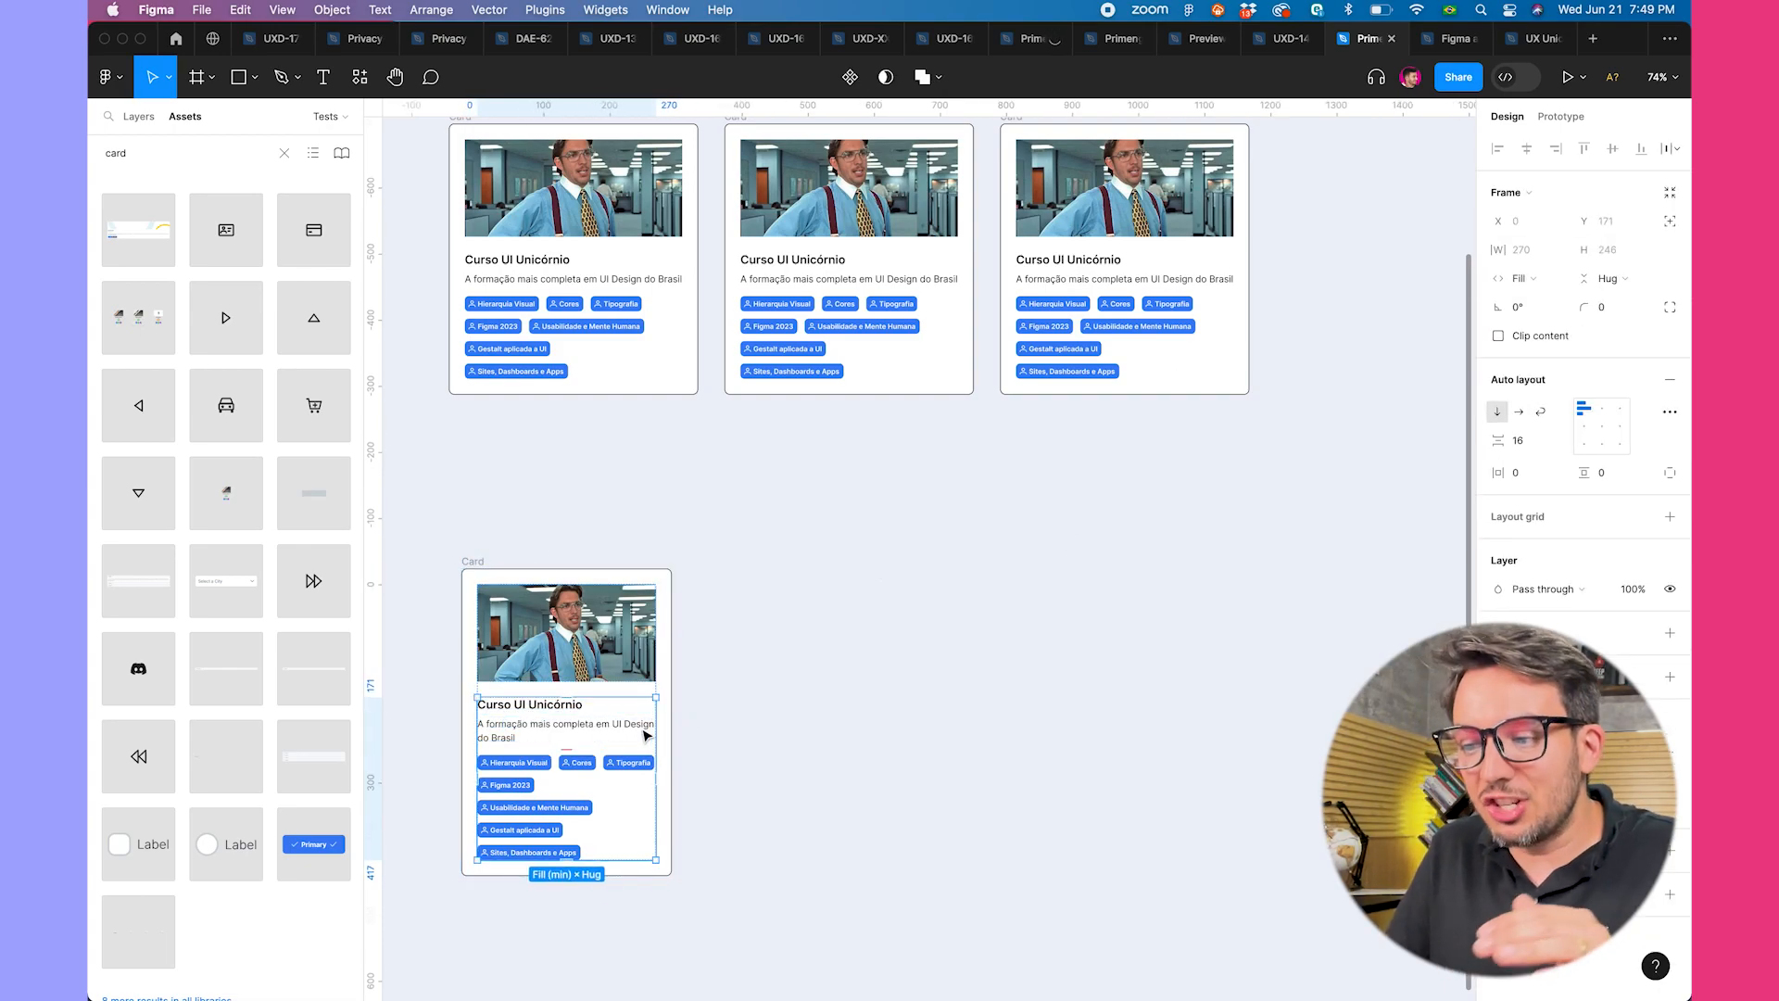
click(629, 734)
click(472, 561)
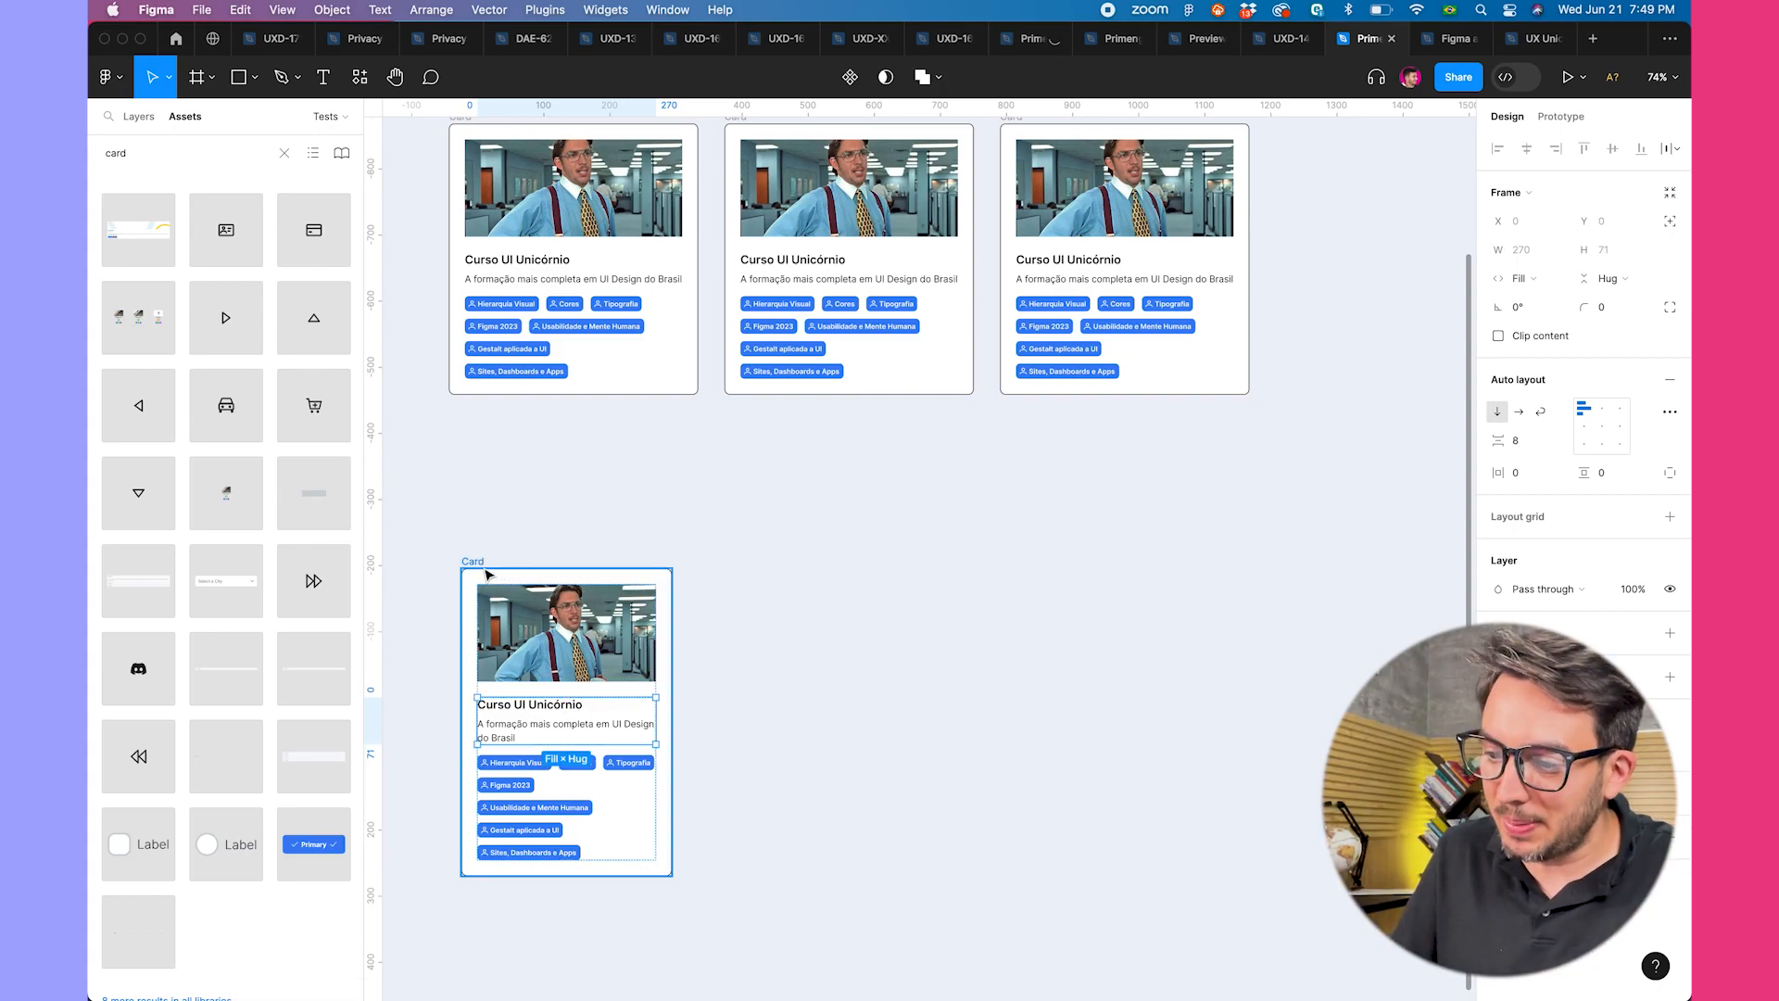
drag(676, 696, 596, 659)
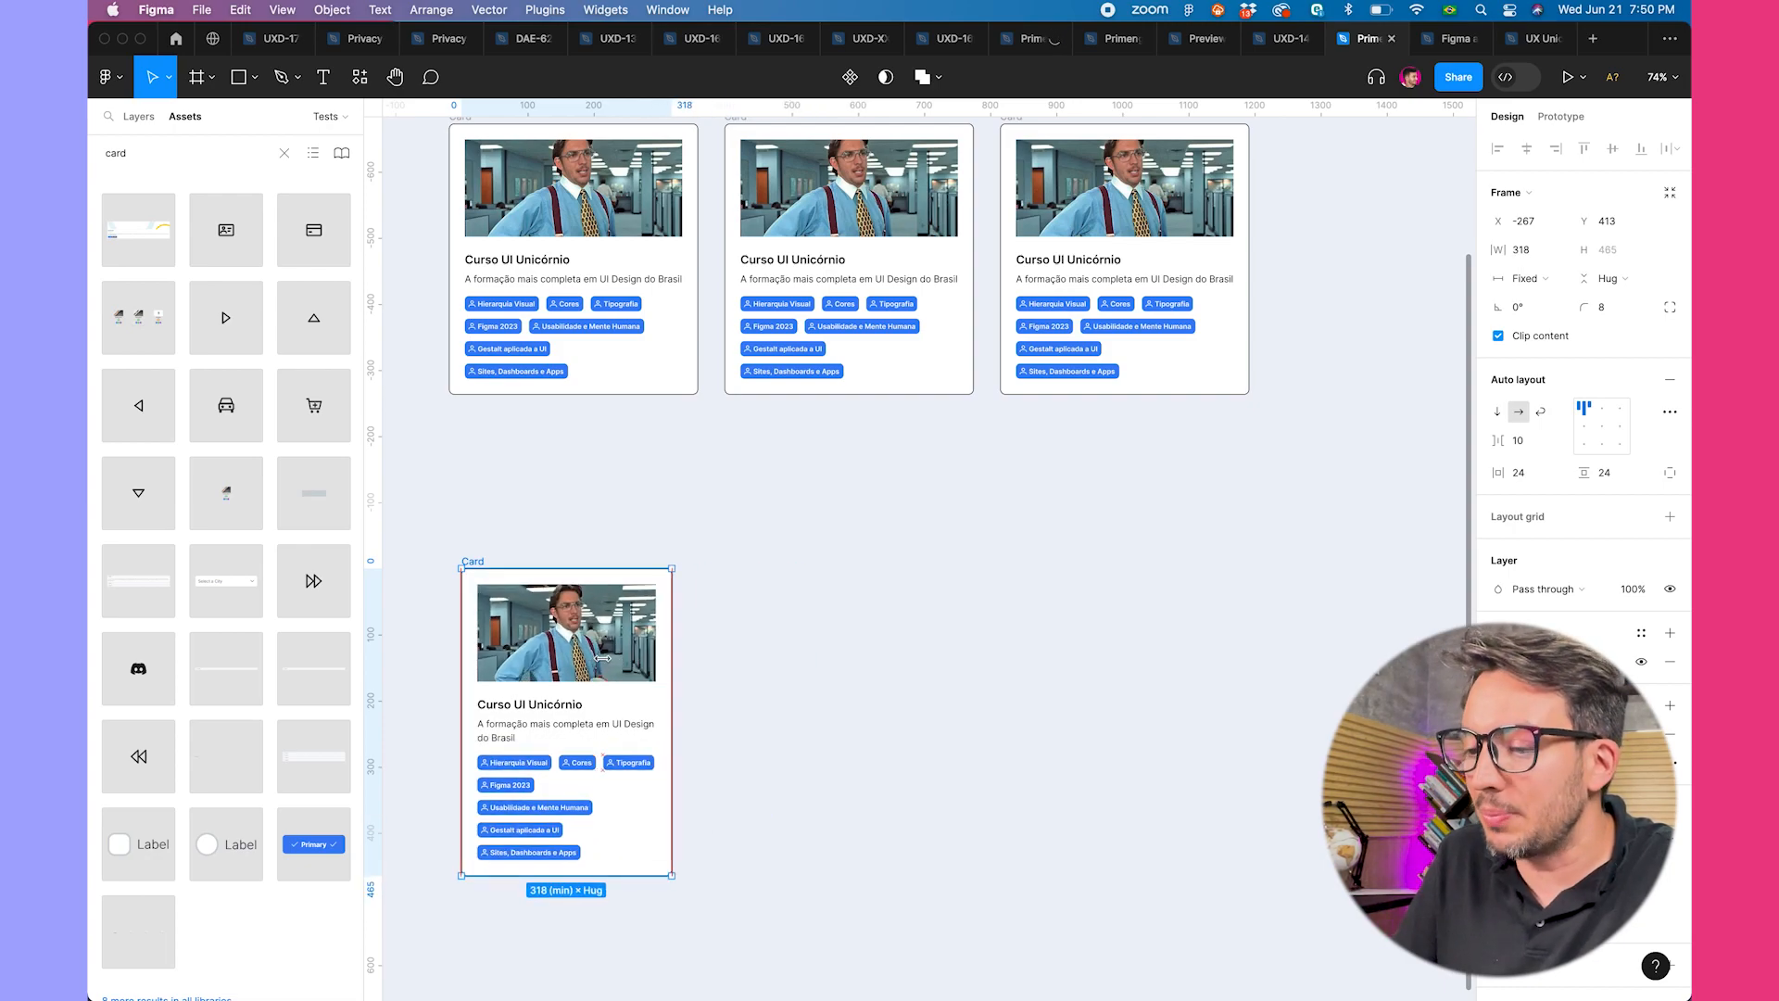
drag(628, 654, 676, 614)
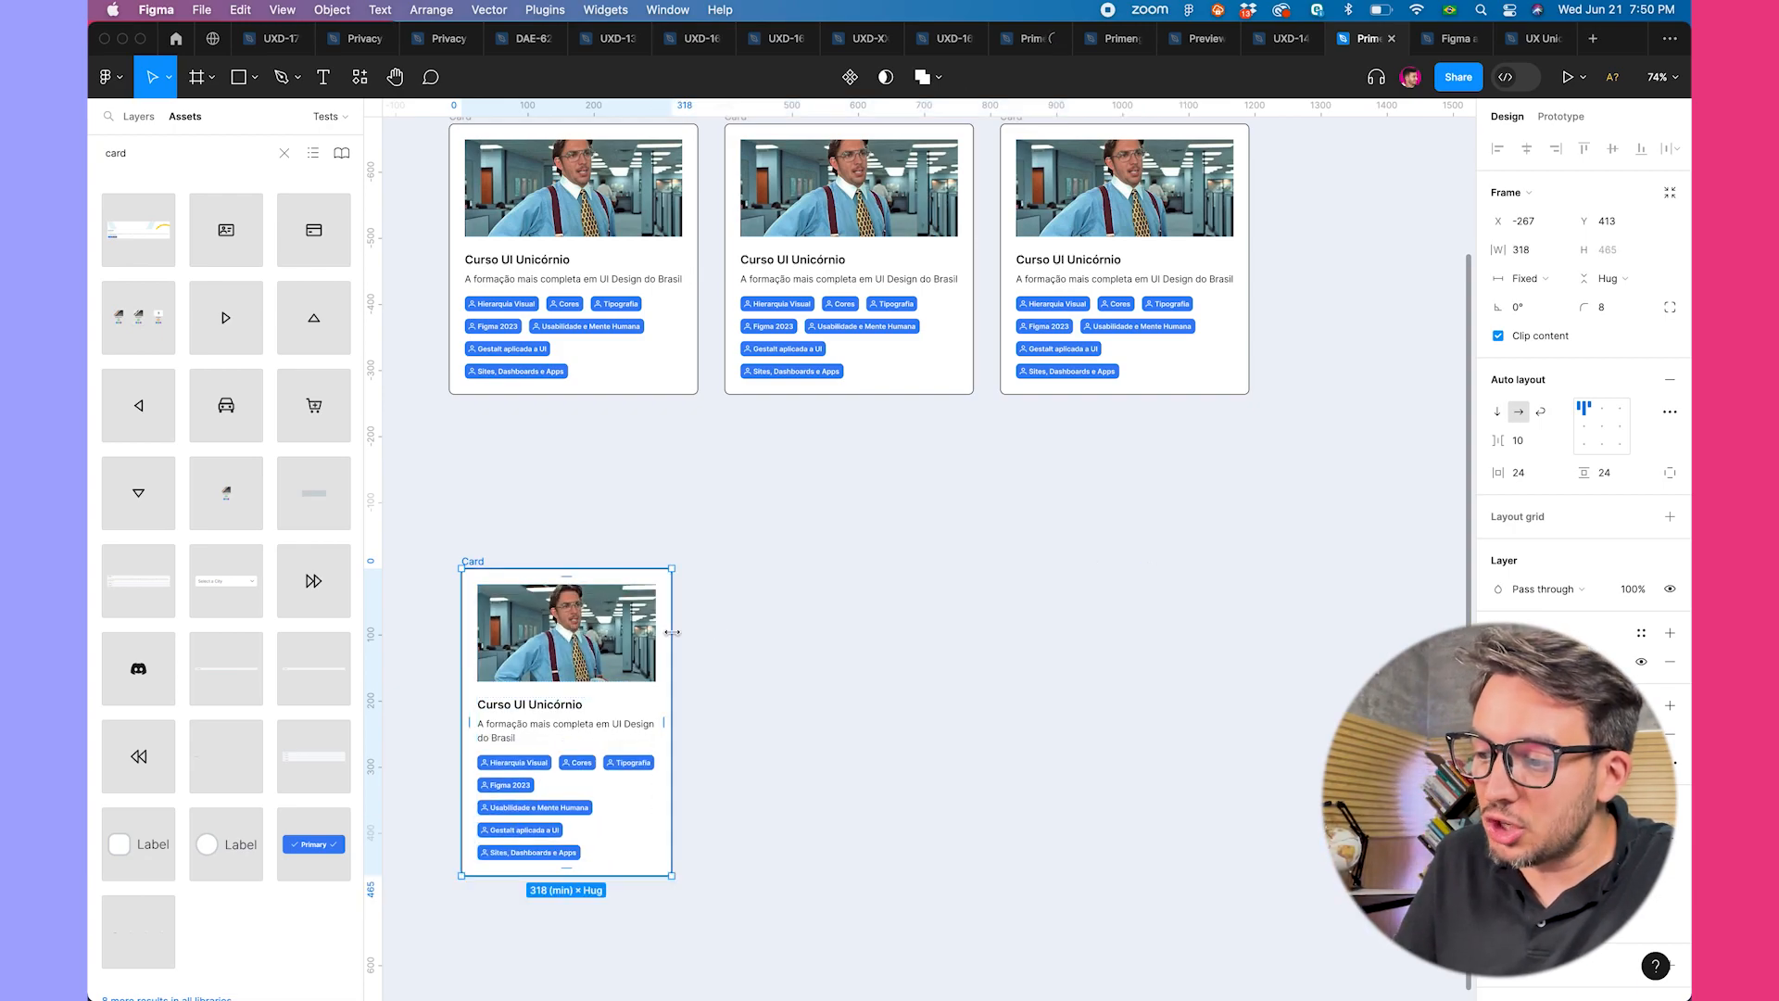
drag(718, 632, 1038, 600)
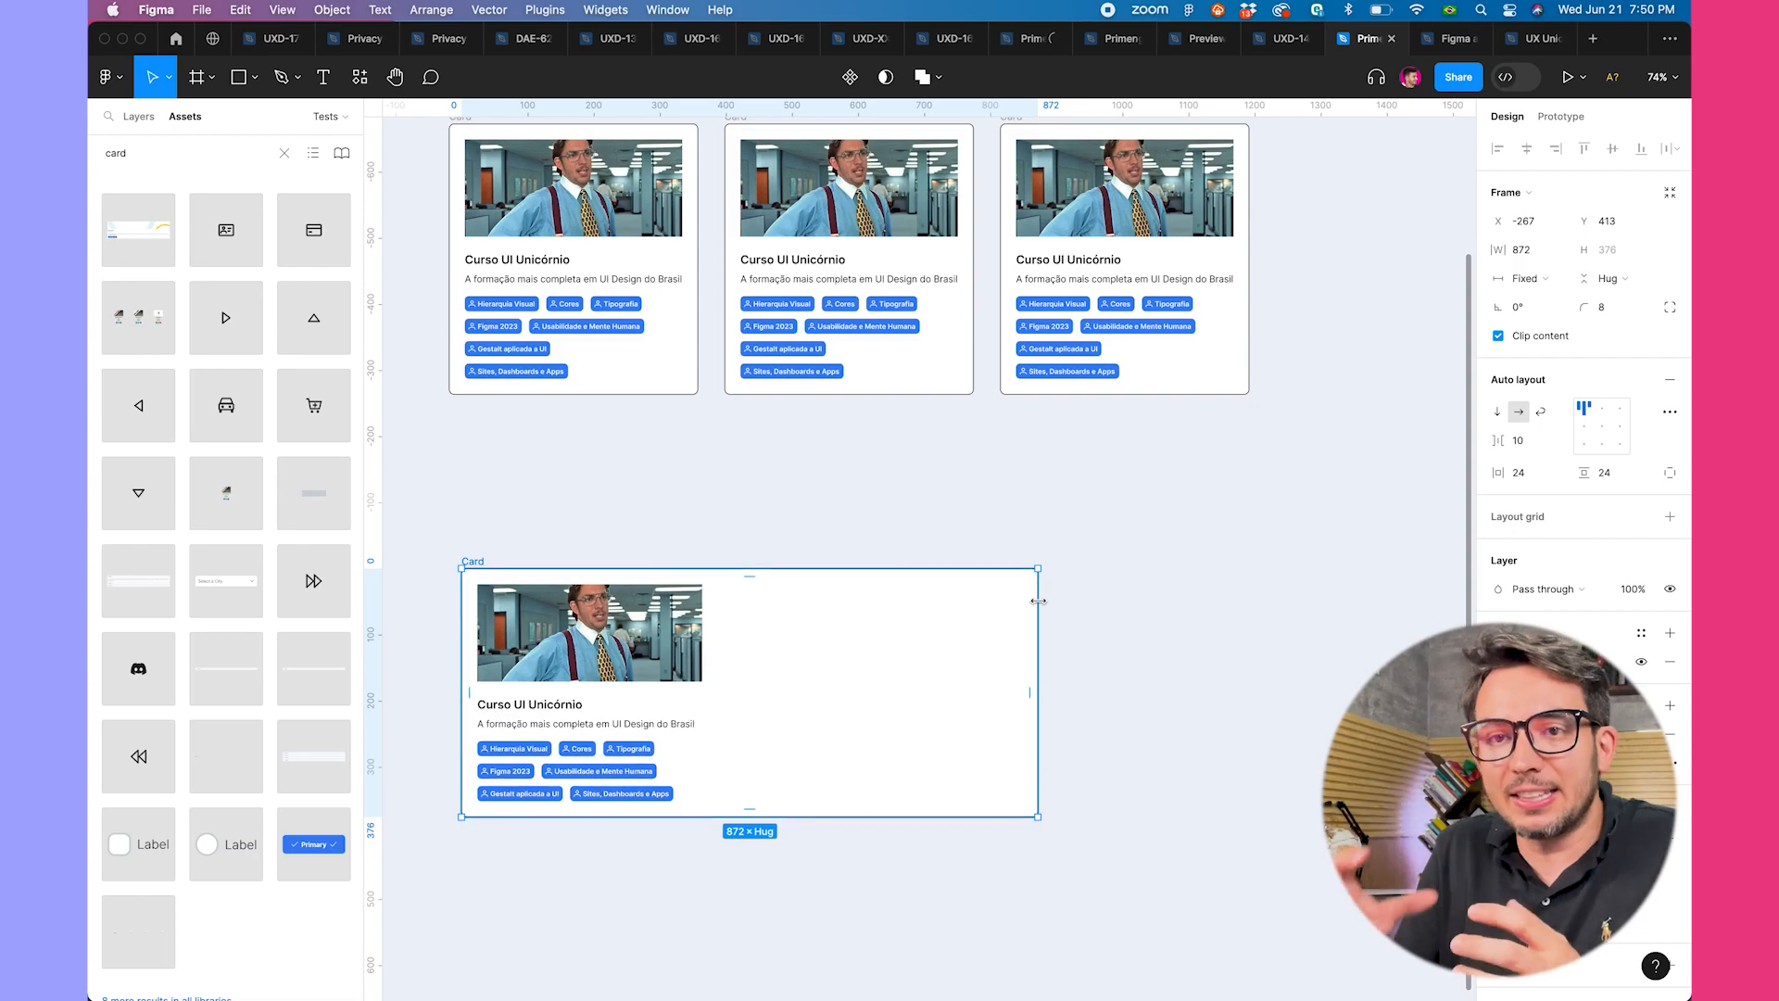
- Set the auto layout of the lower card's inner frame, holding the image and contents, to Wrap
double_click(648, 734)
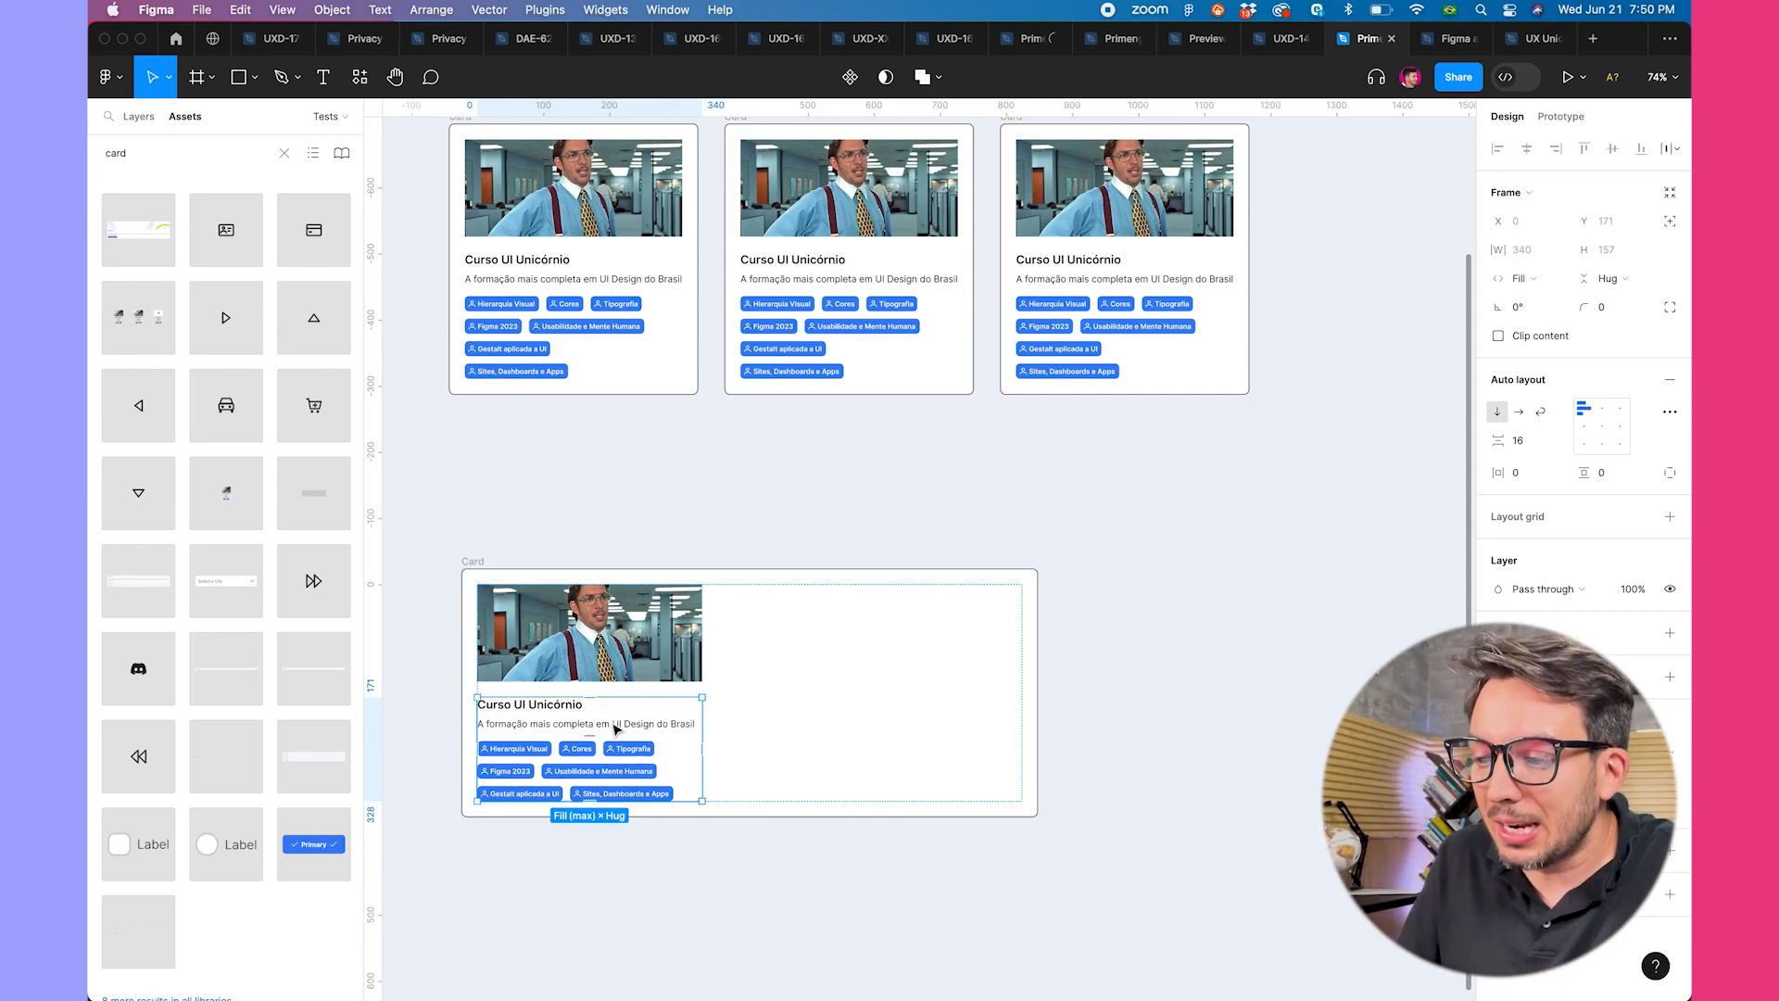
click(596, 749)
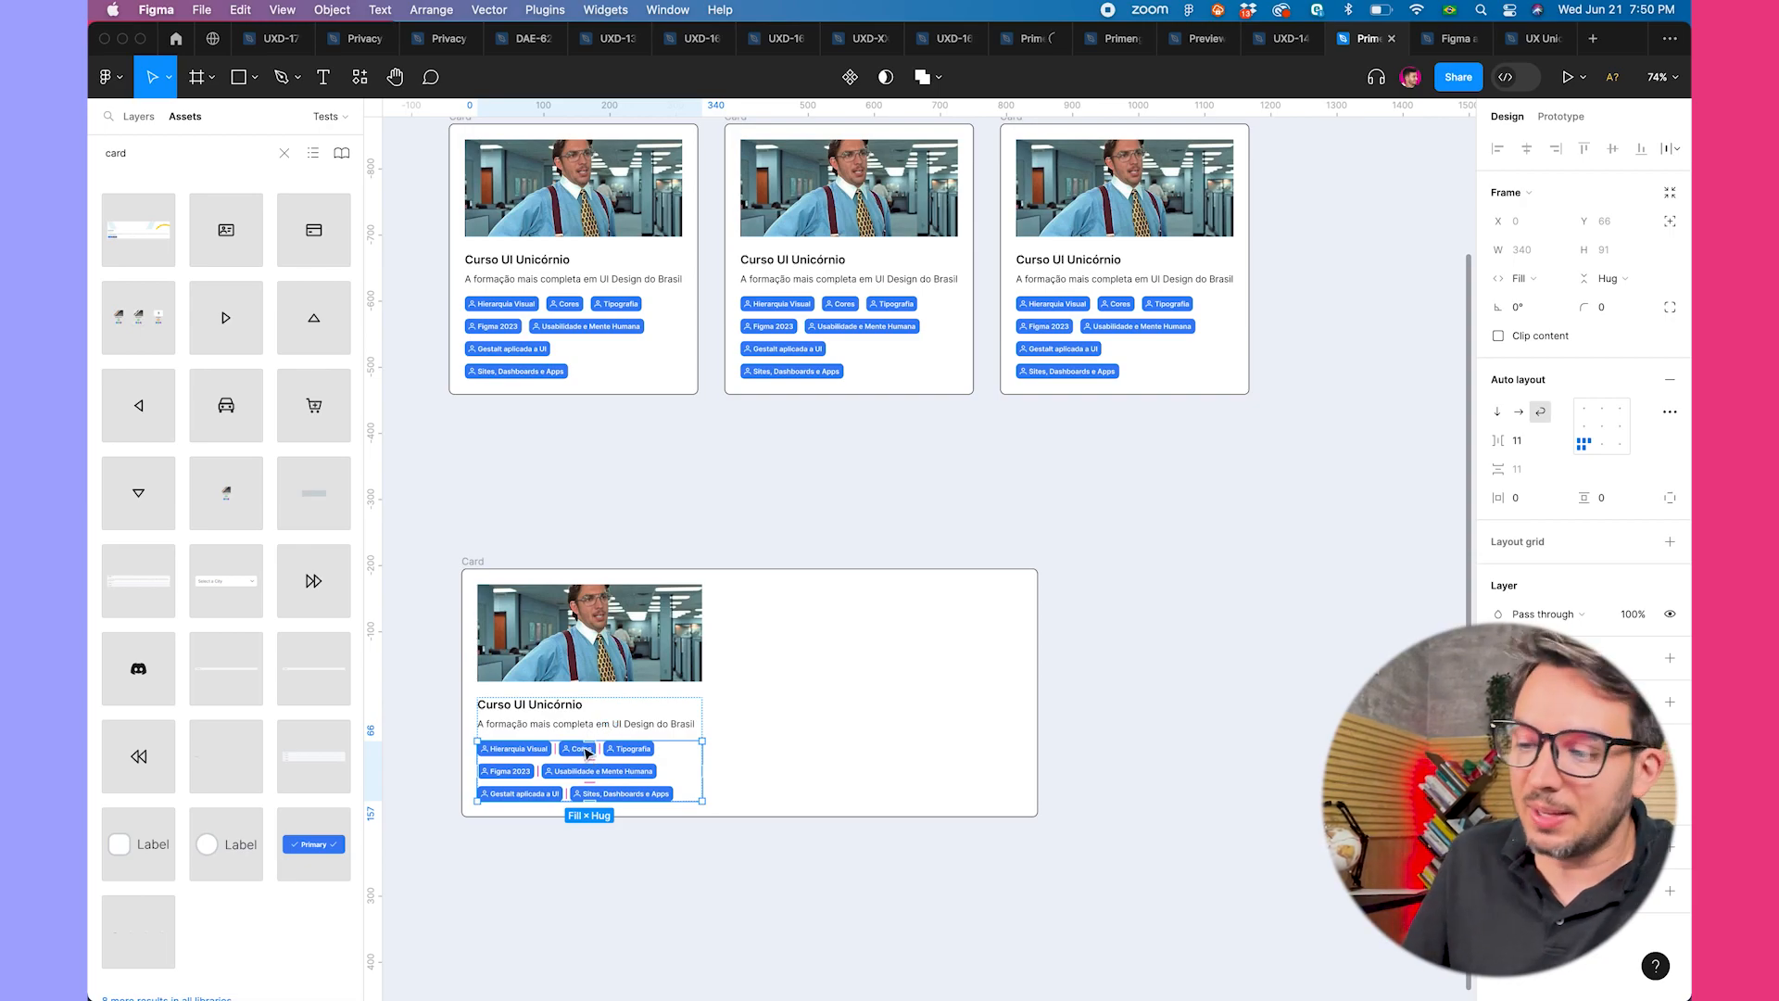
click(608, 663)
click(821, 655)
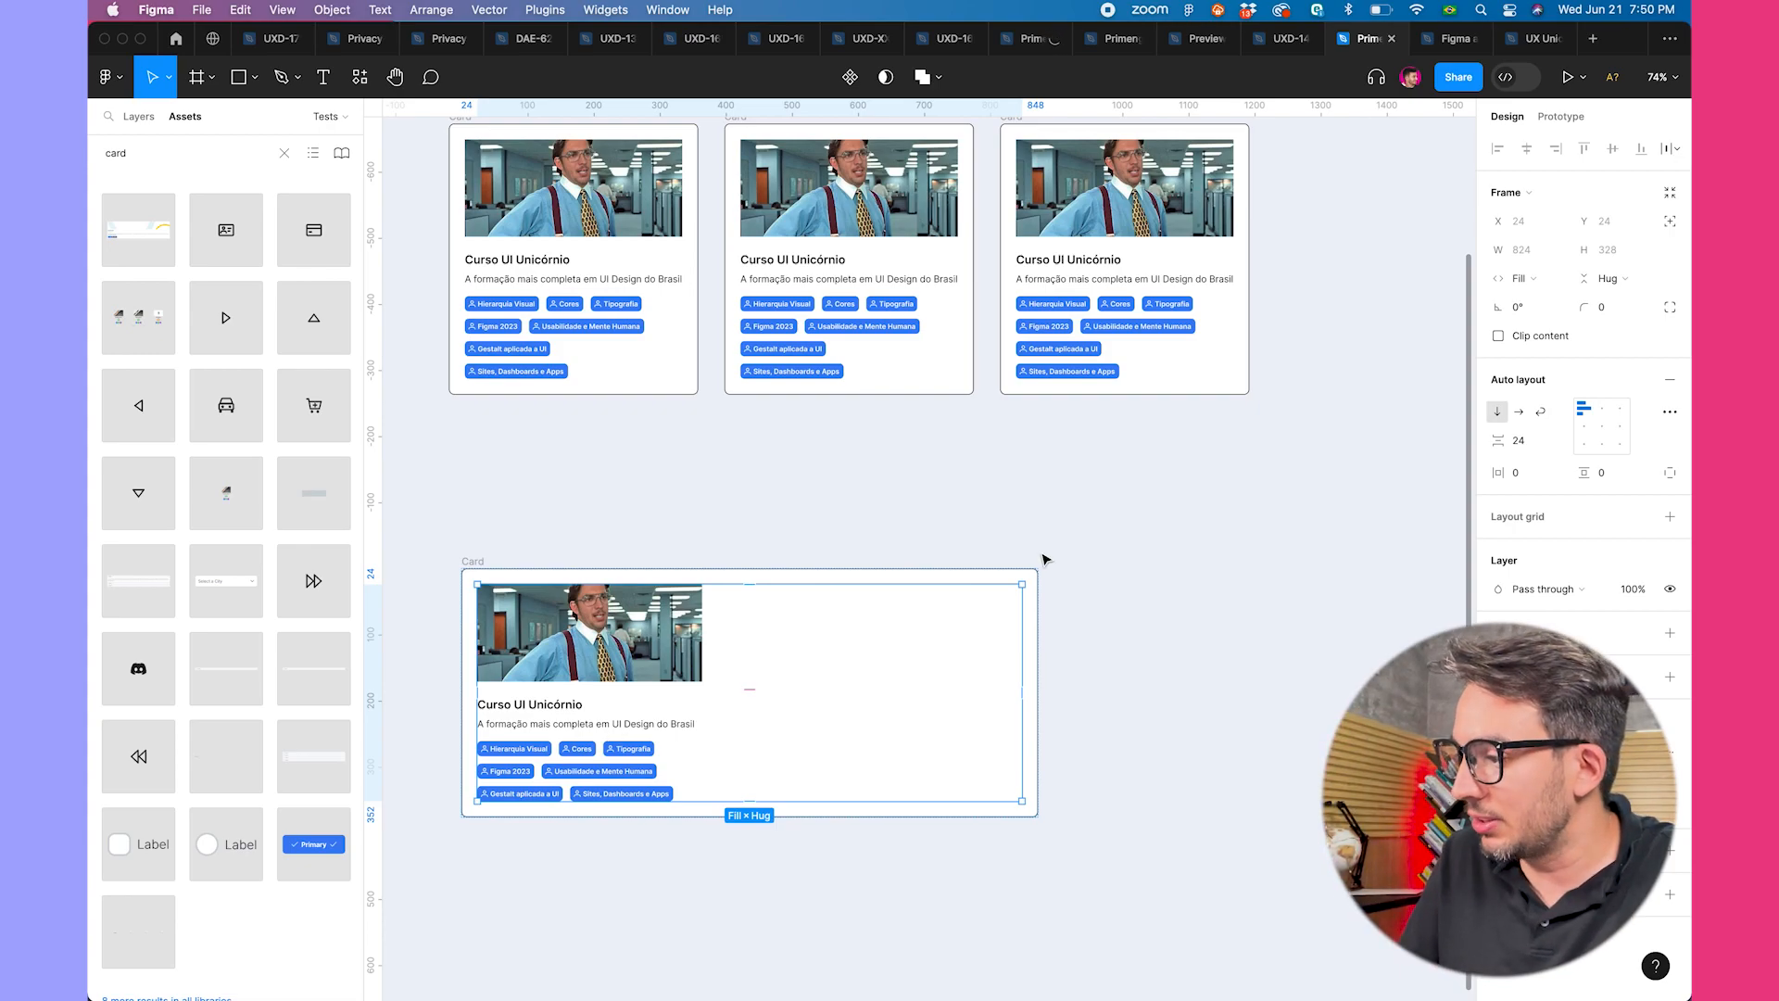
click(1543, 413)
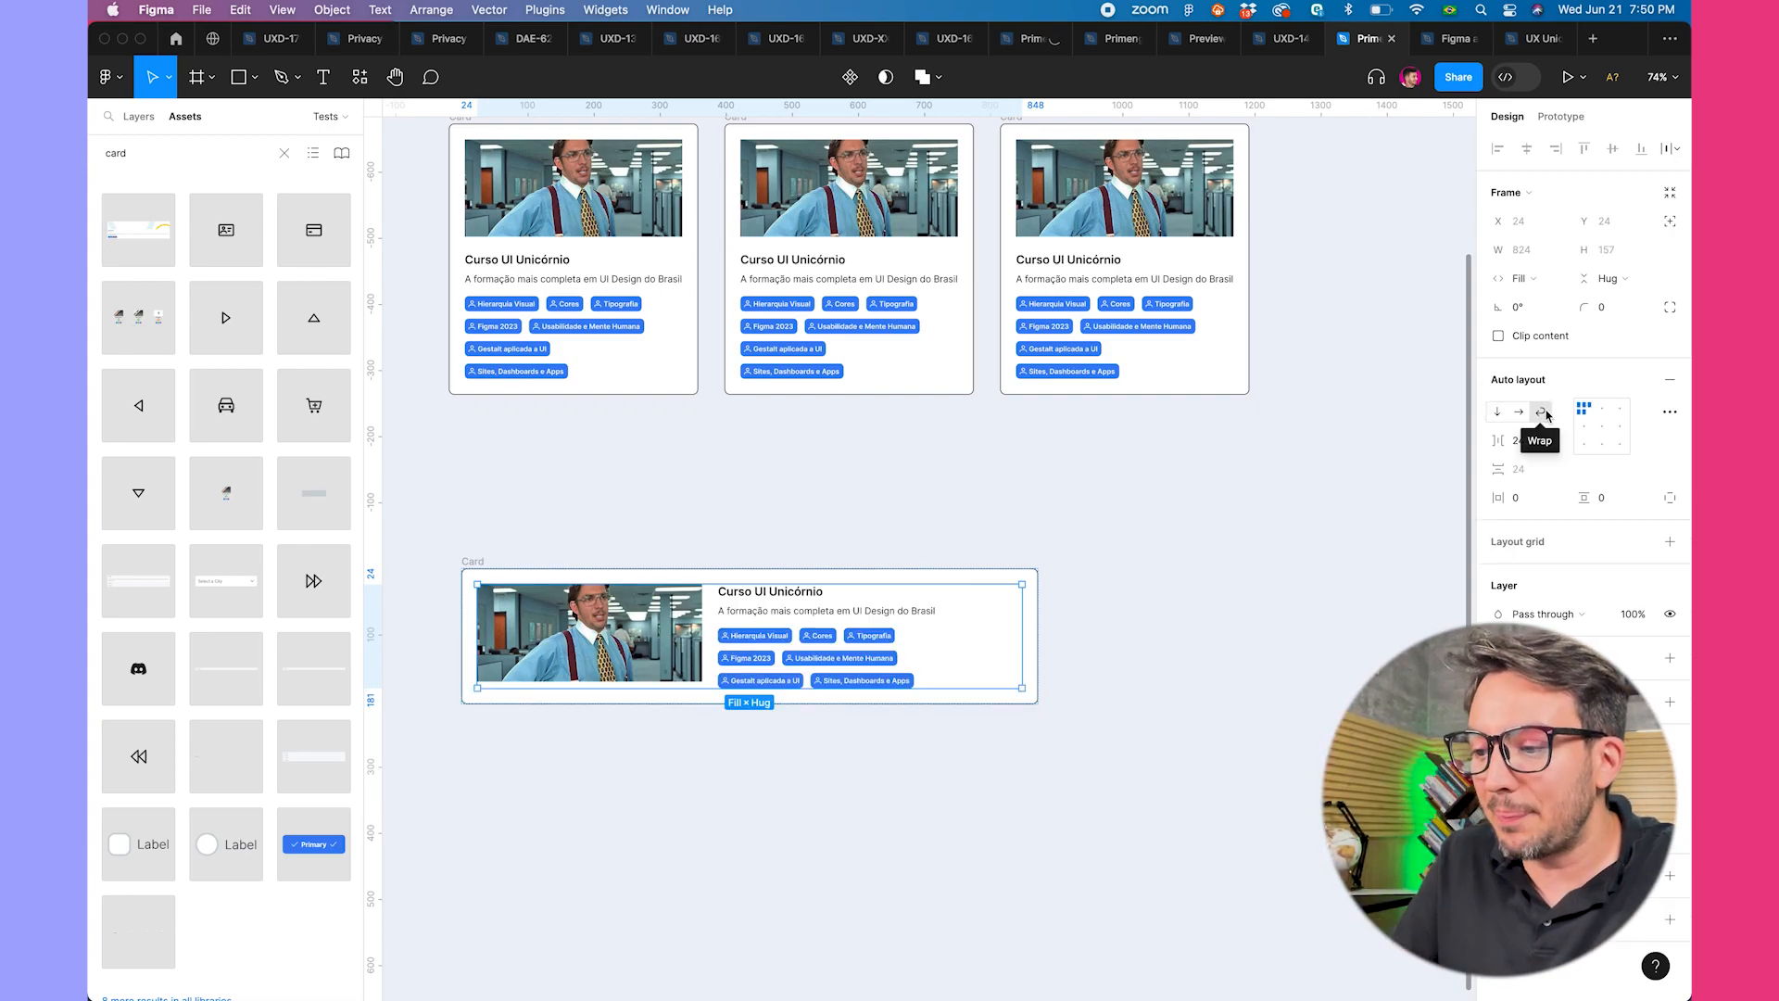
- Resize the lower card to about 763 wide and give it a maximum width of 763
click(475, 562)
drag(1038, 655, 783, 643)
drag(849, 643, 968, 637)
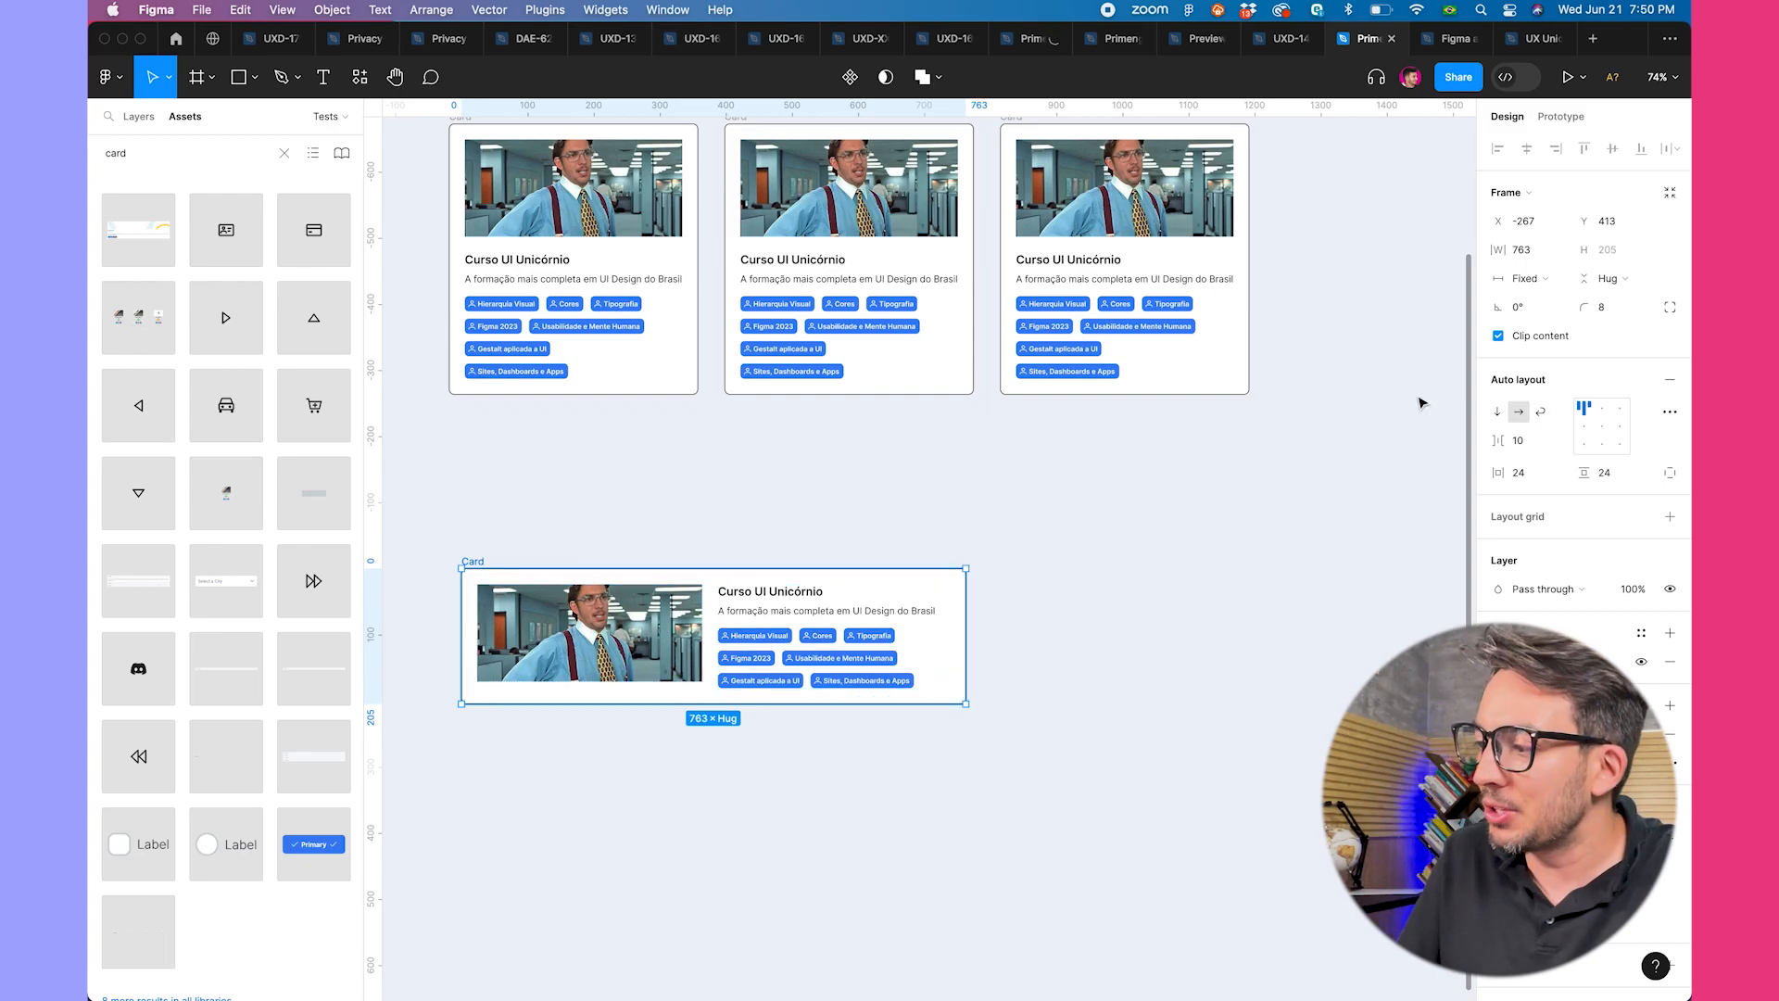
click(1558, 250)
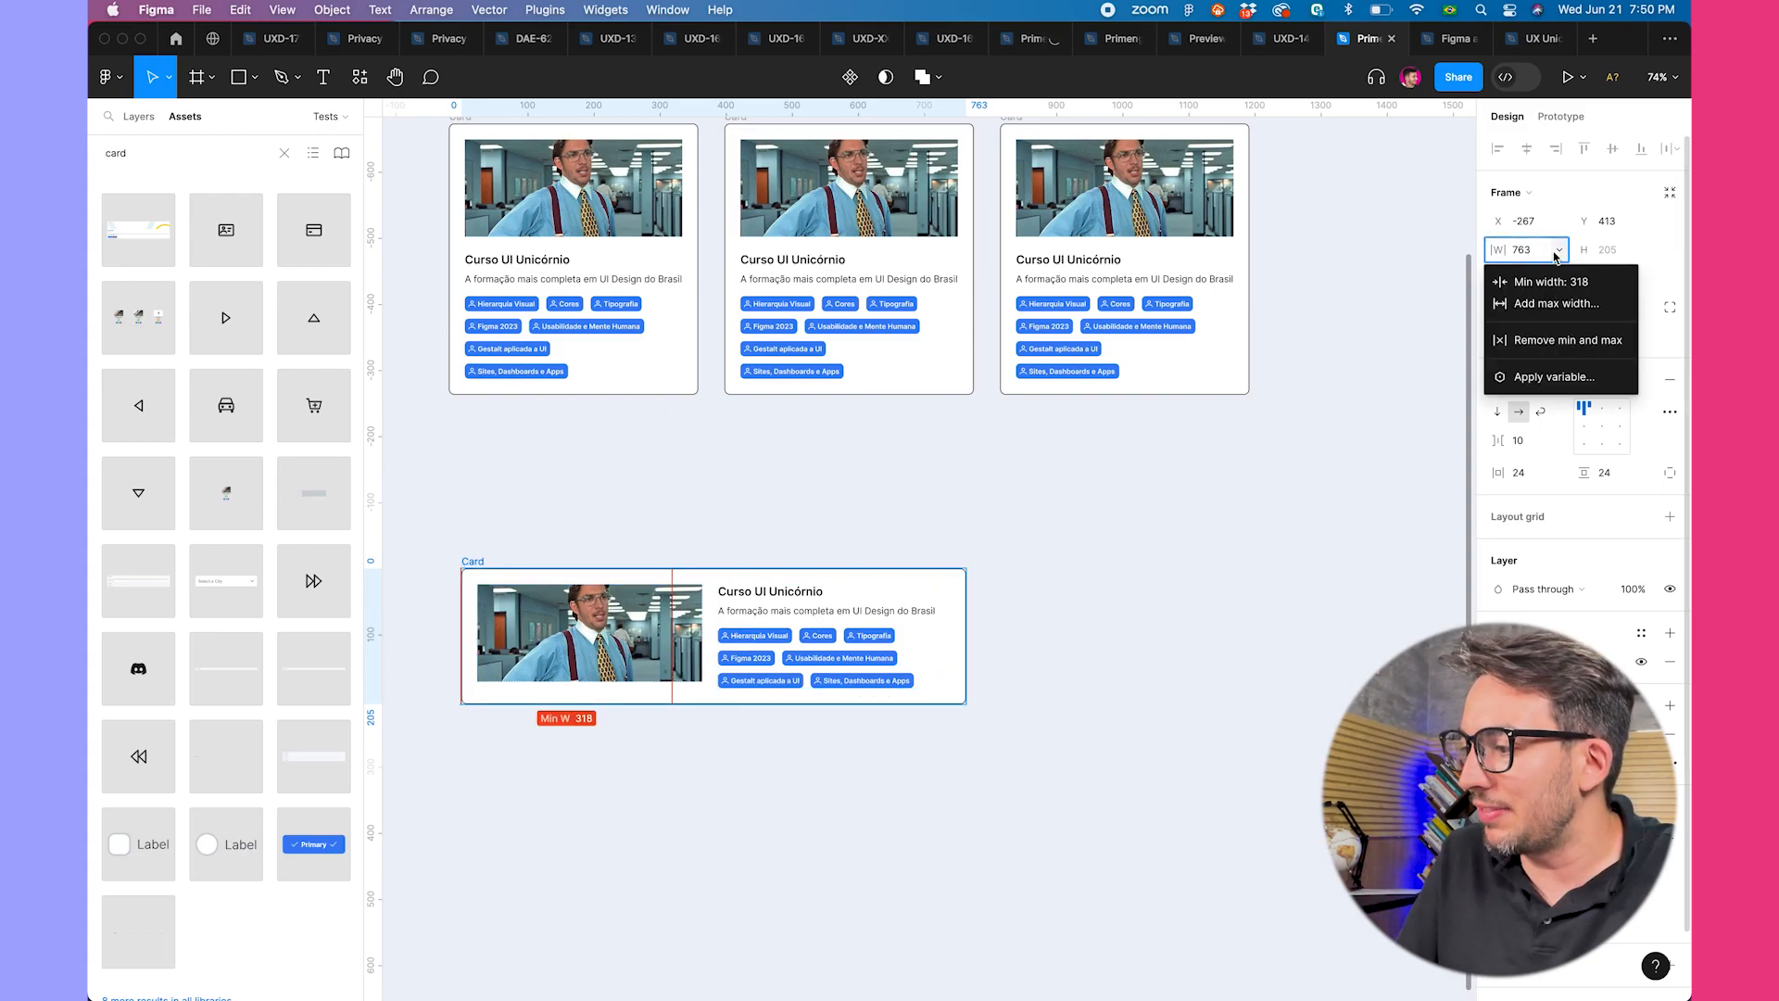
click(1563, 313)
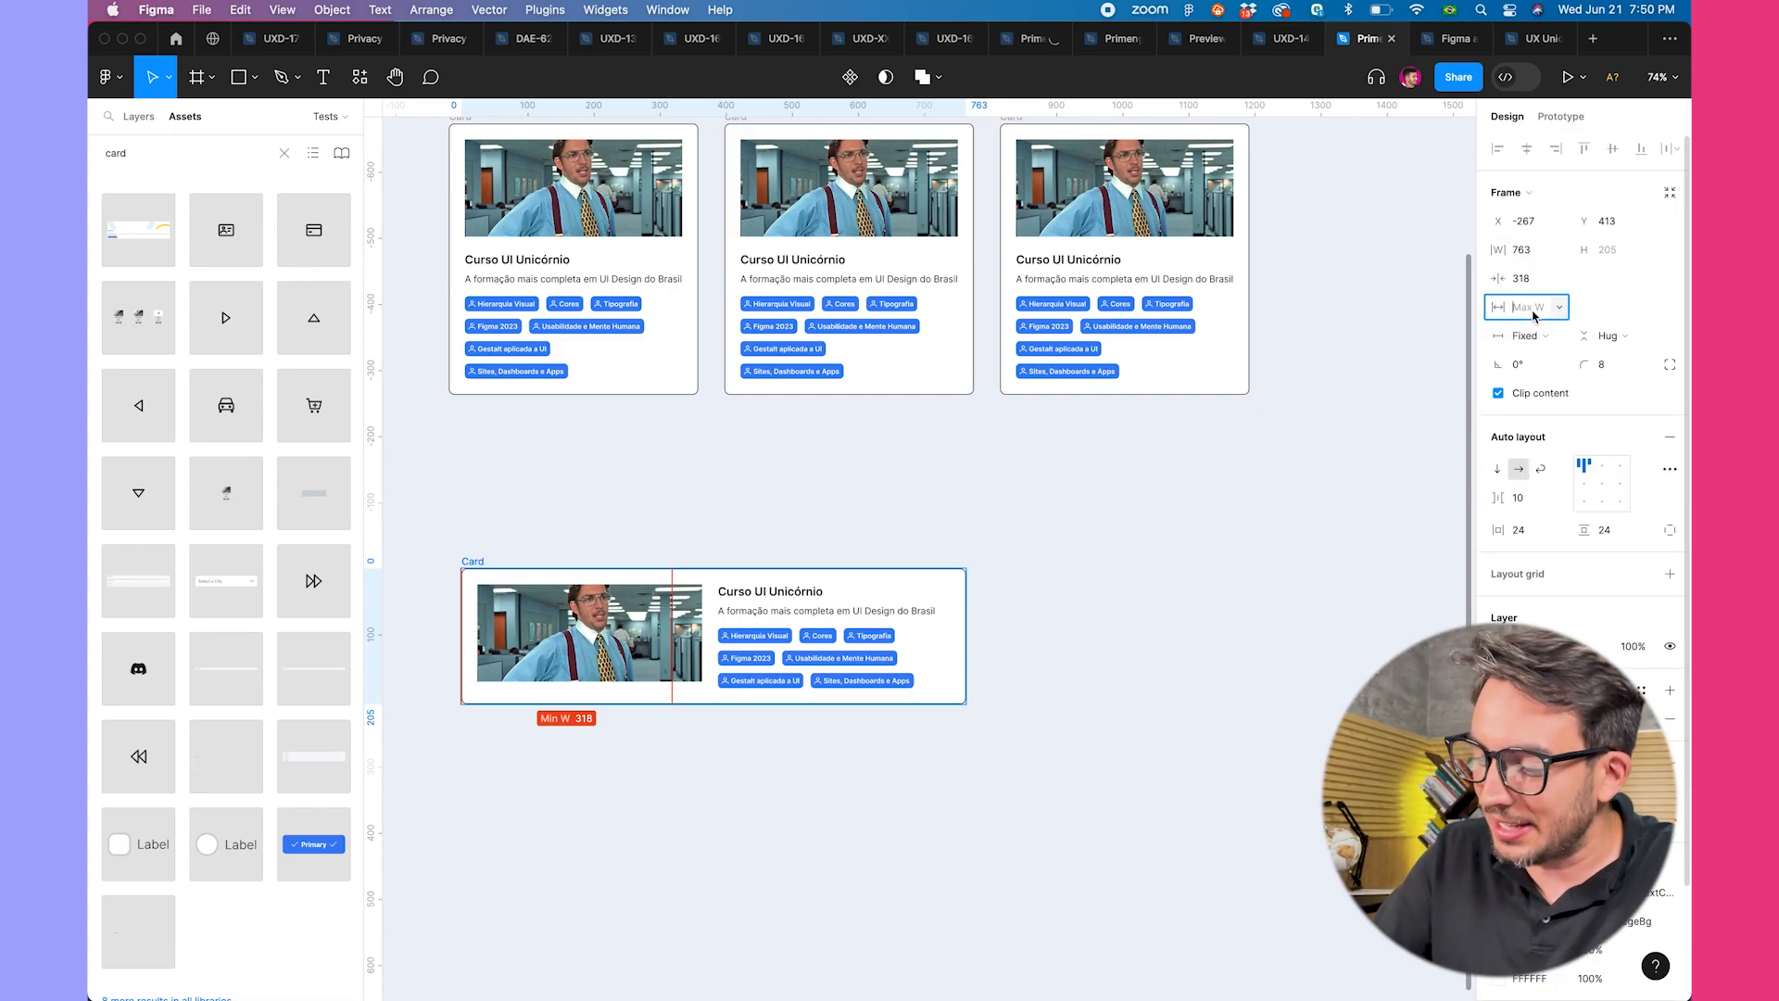
key(Return)
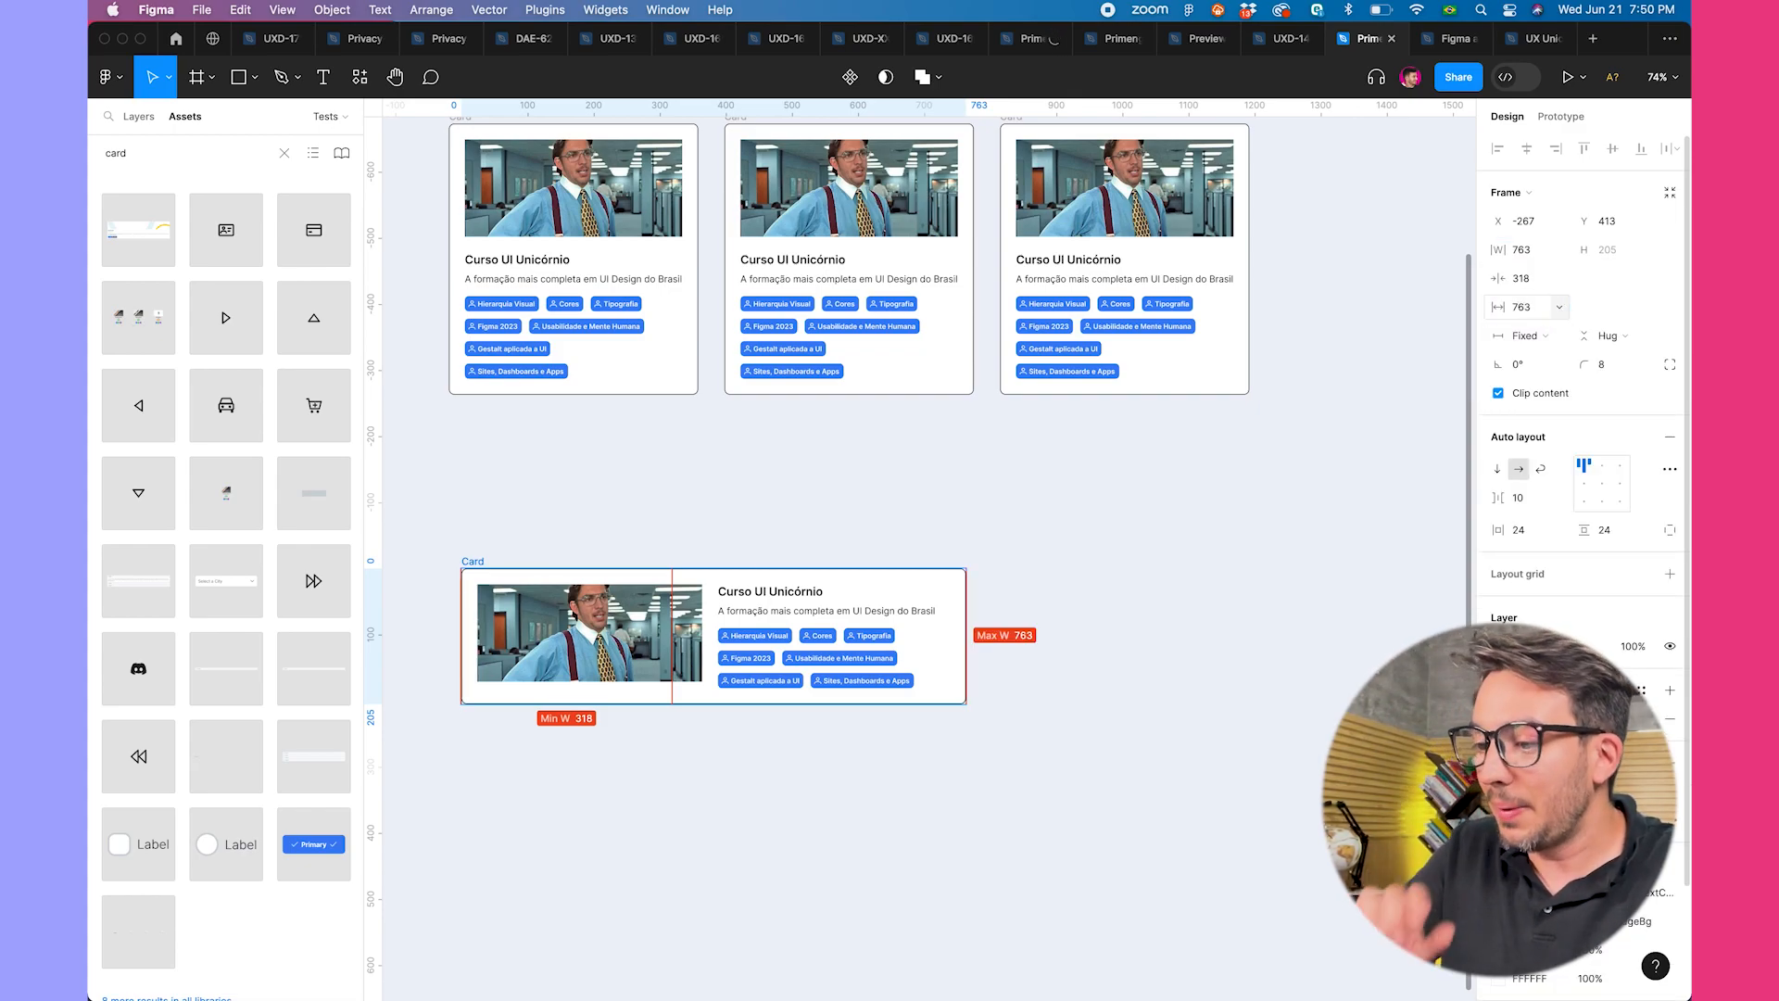
- Test the lower card's width limits and leave it at its minimum width of 318
click(468, 545)
click(470, 562)
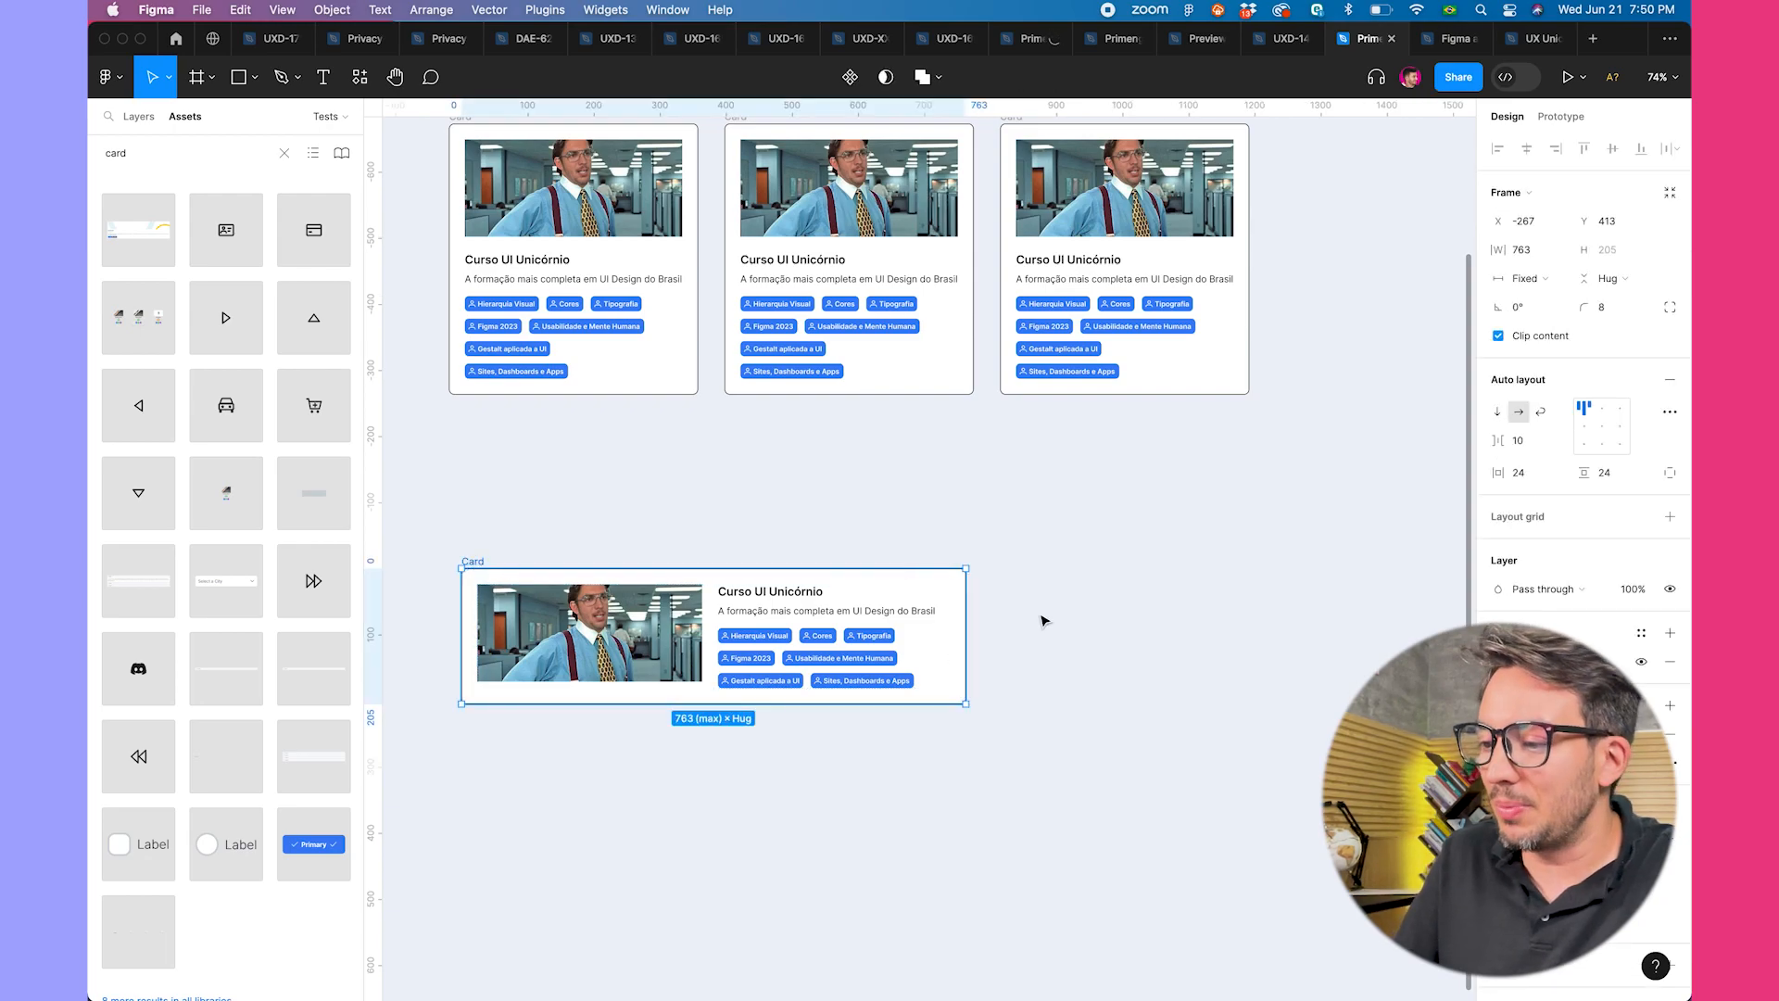
drag(1165, 623, 475, 654)
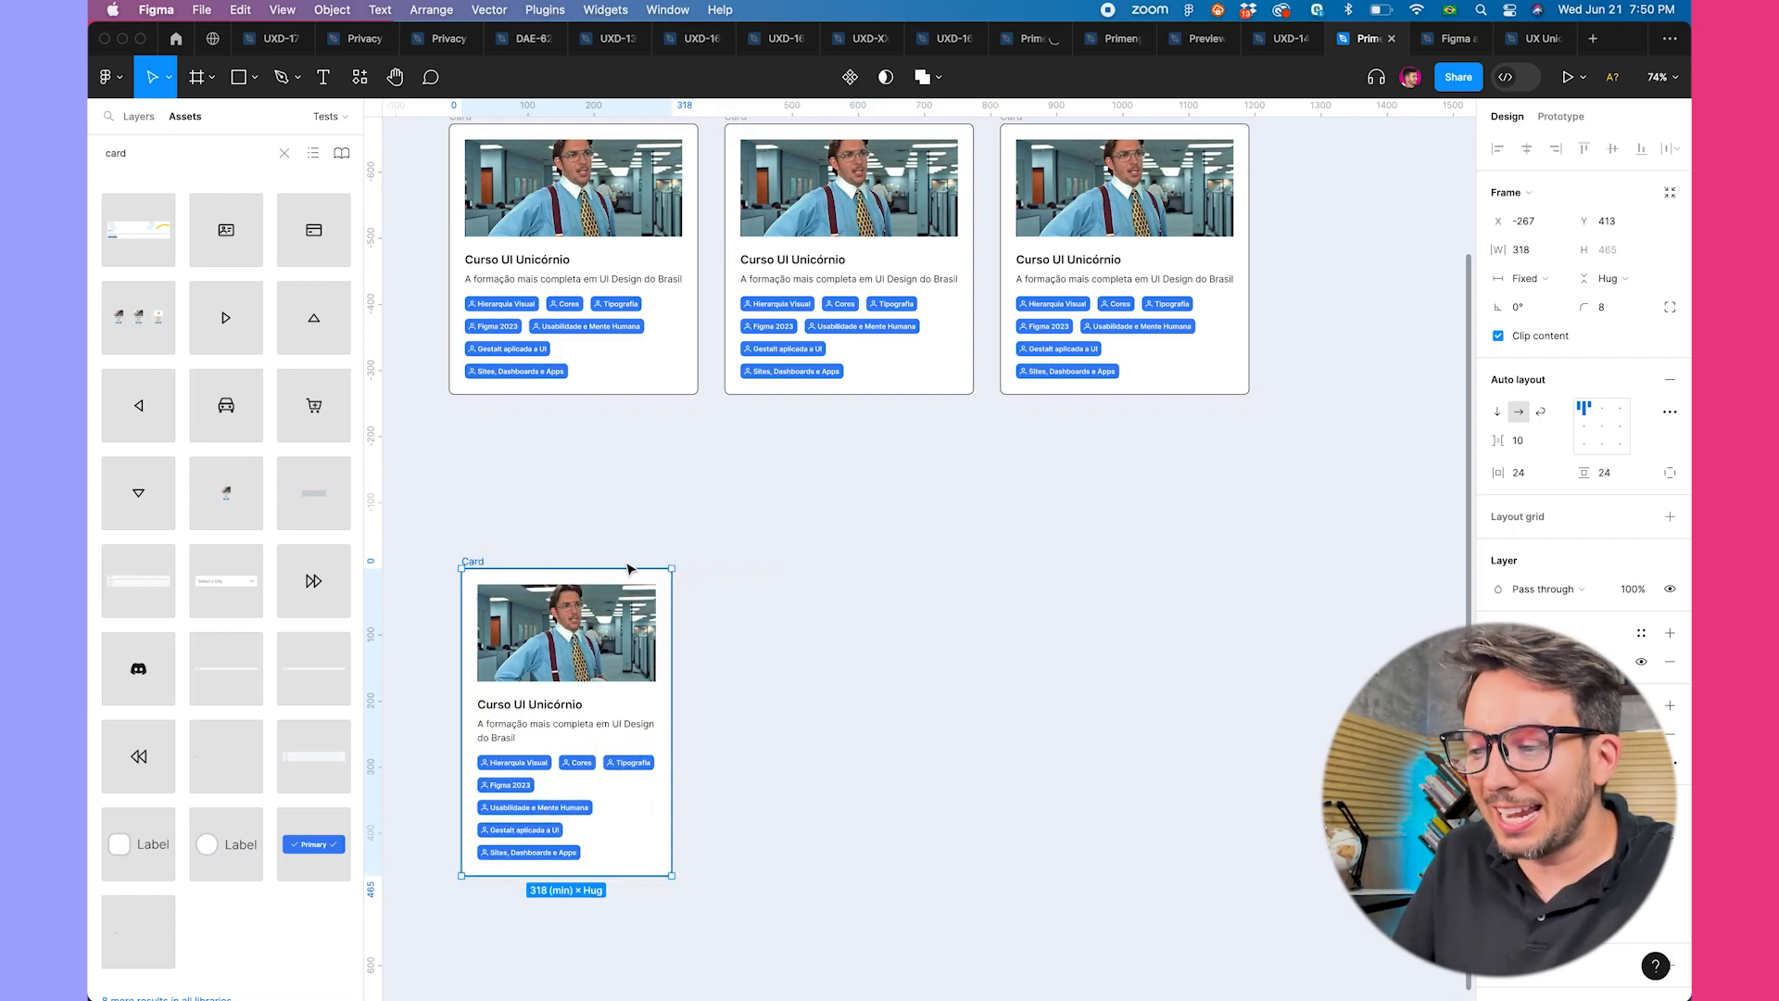
- Duplicate the lower card twice to form a row and wrap the three cards in an auto layout frame
key(super+d)
key(super+d)
drag(1252, 480, 424, 978)
key(shift+a)
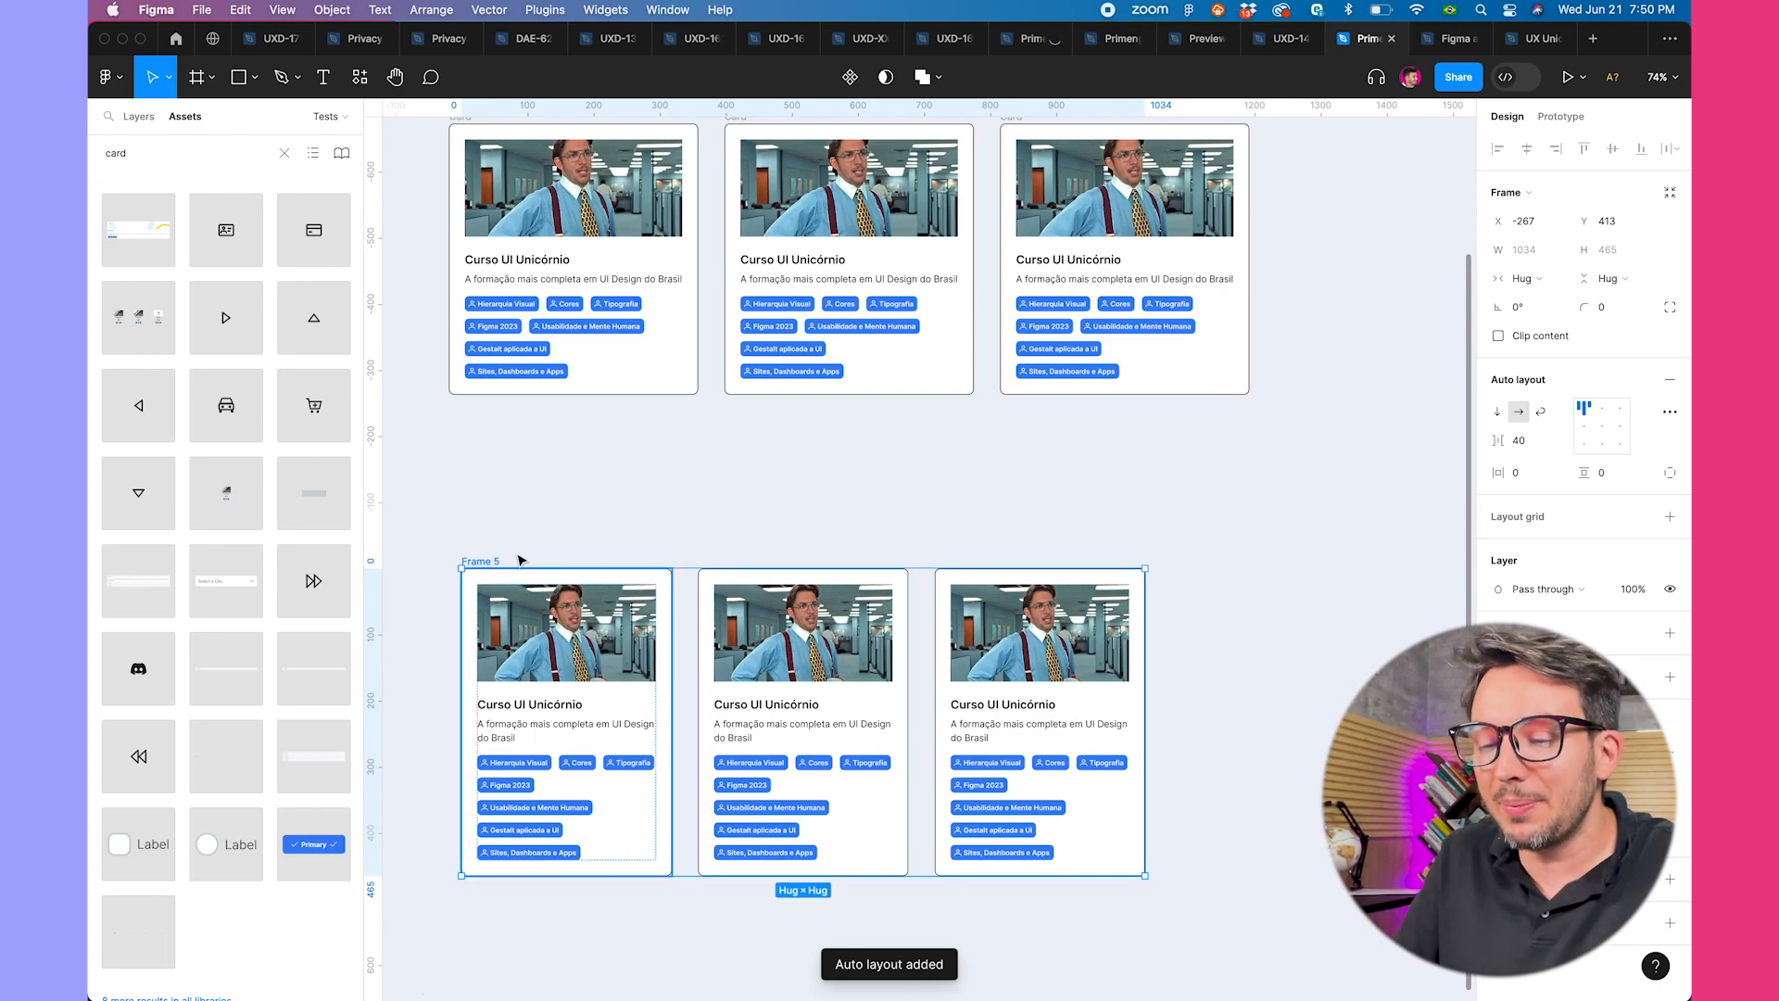
- Set the width of all three cards in the lower row frame to Fill container
click(594, 572)
click(565, 533)
click(597, 643)
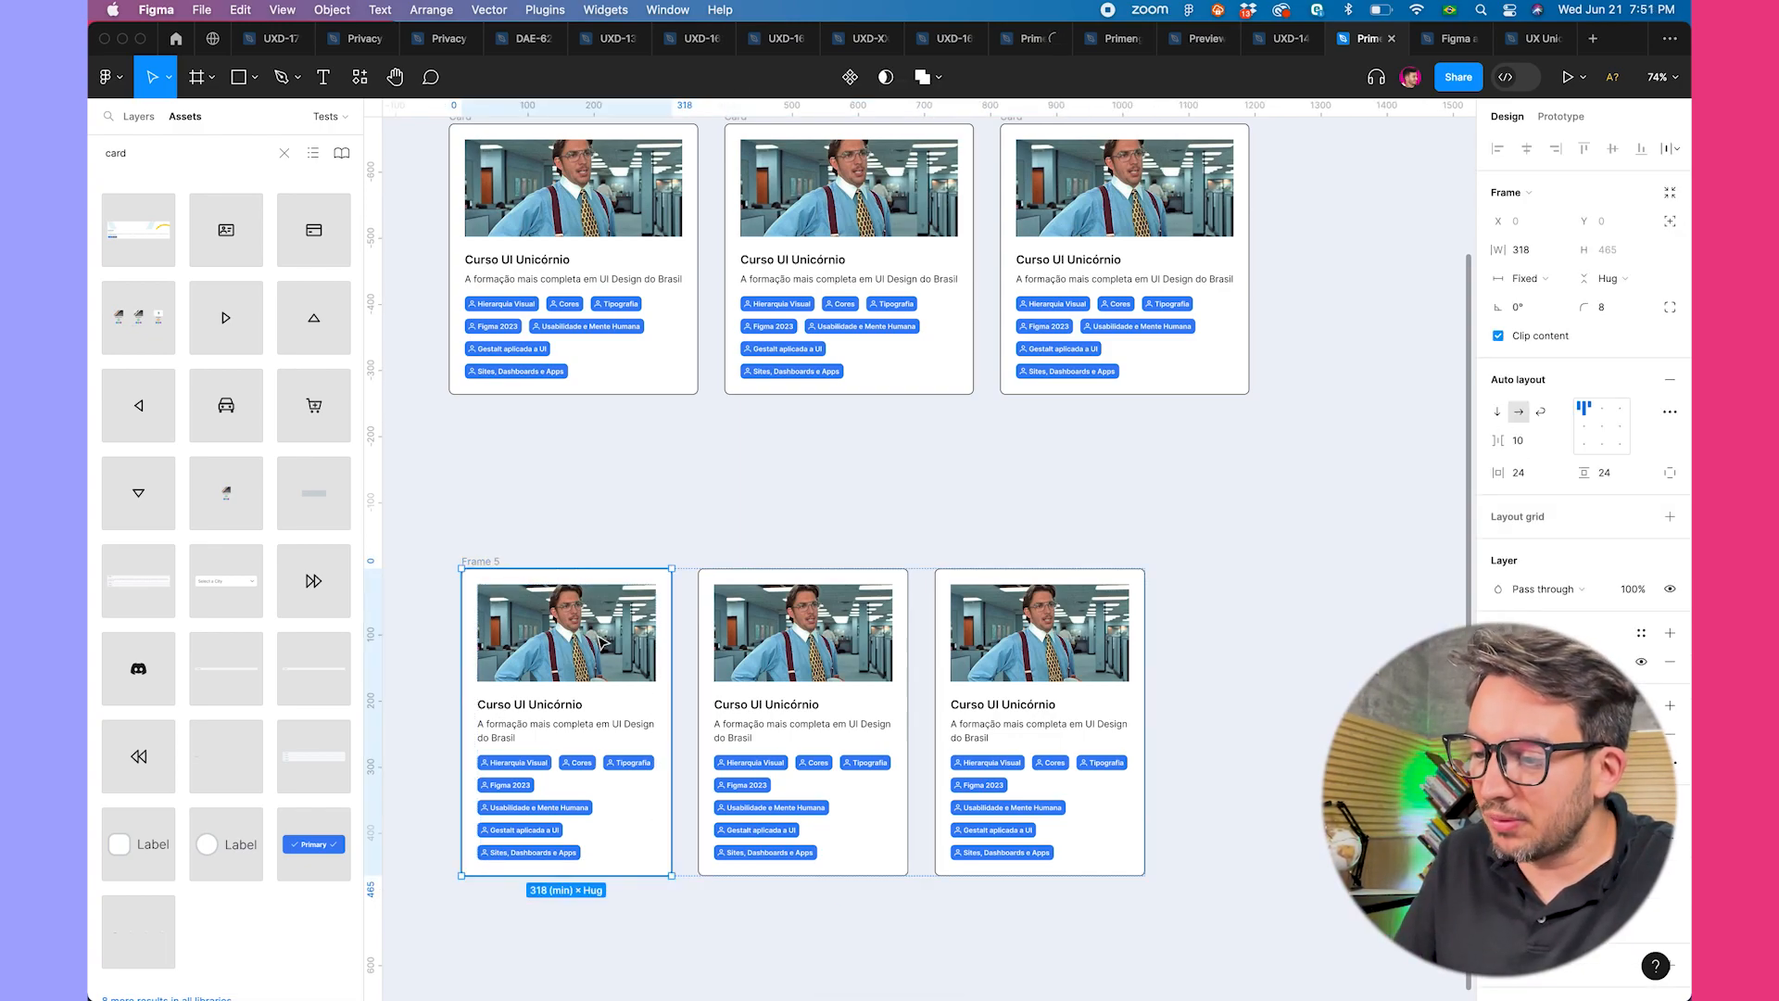
shift+click(802, 656)
shift+click(1017, 671)
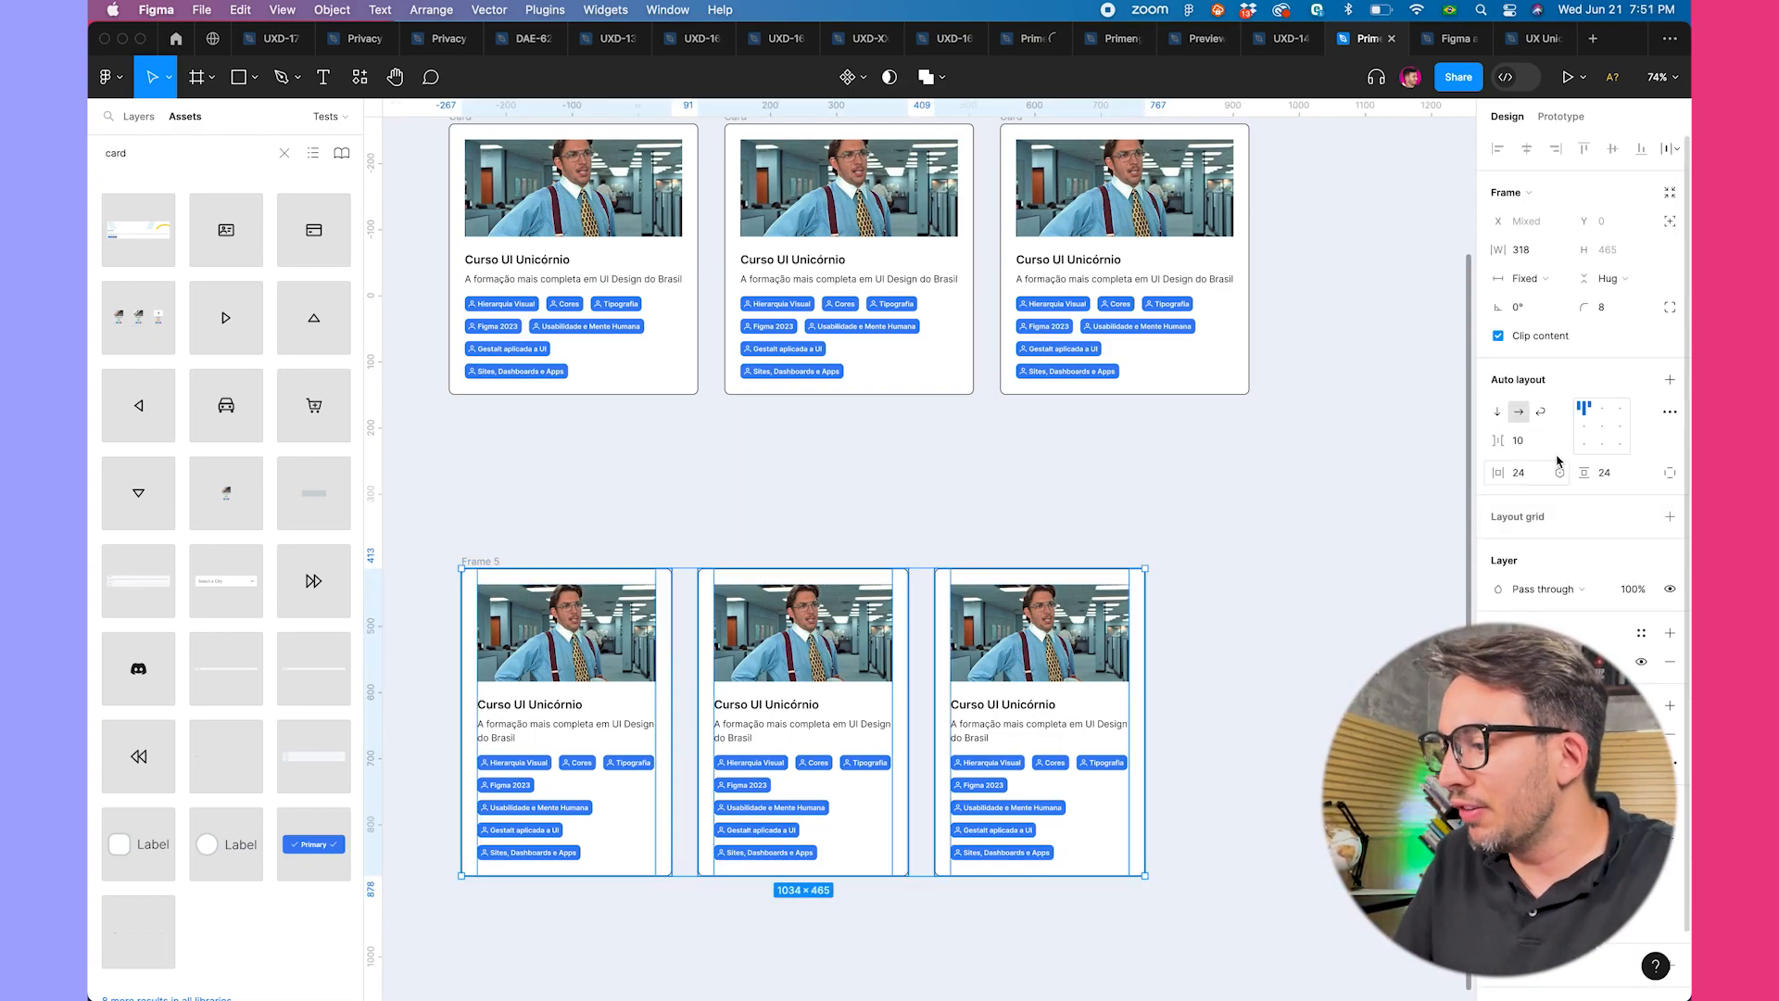
click(1534, 278)
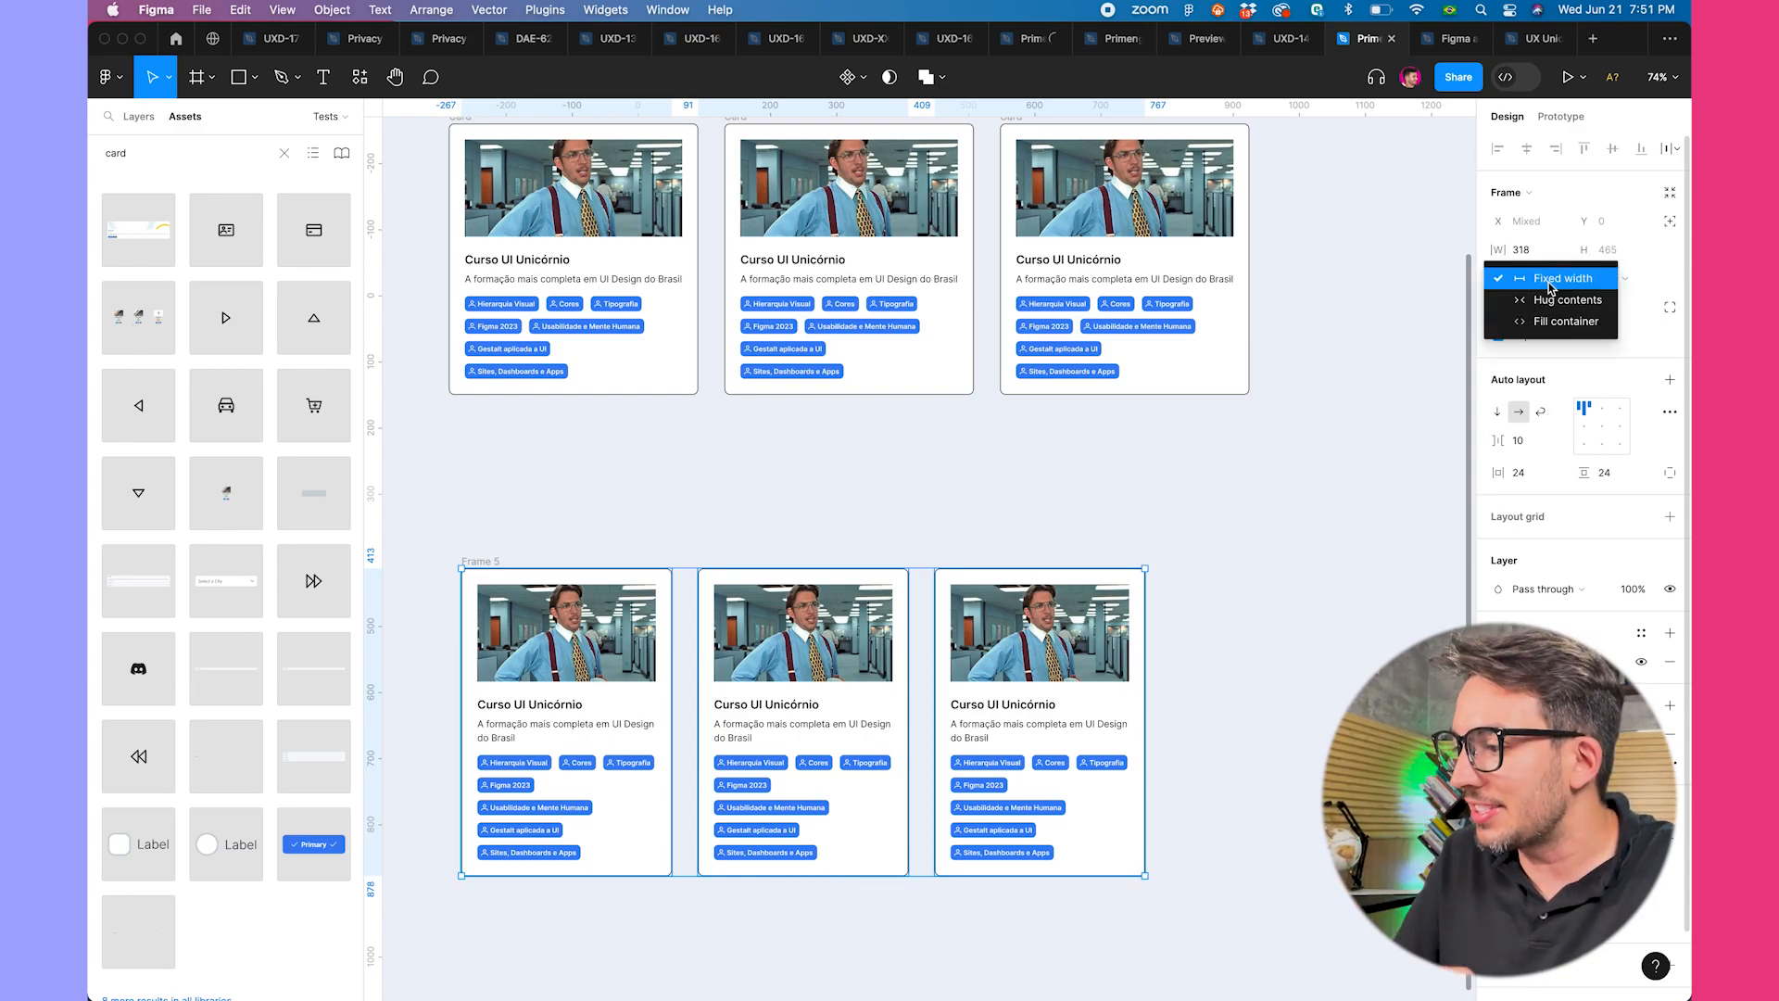
click(1552, 321)
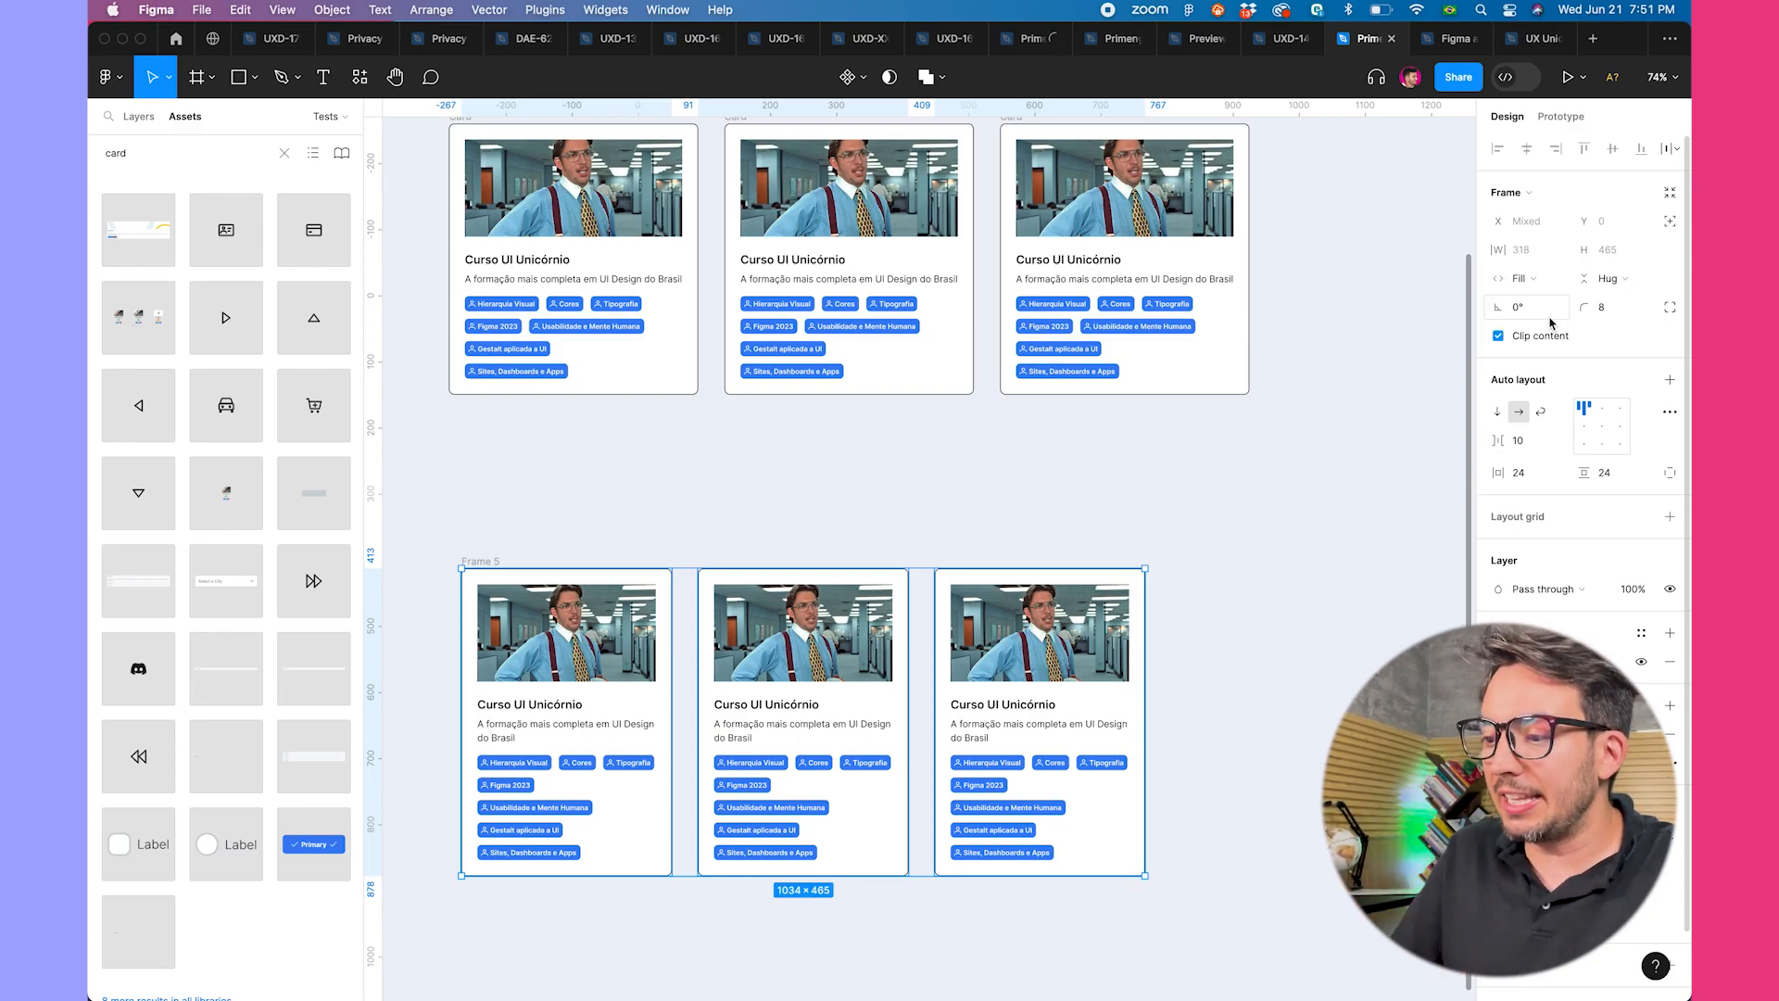
click(940, 513)
click(488, 562)
scroll(489, 562, down, 3)
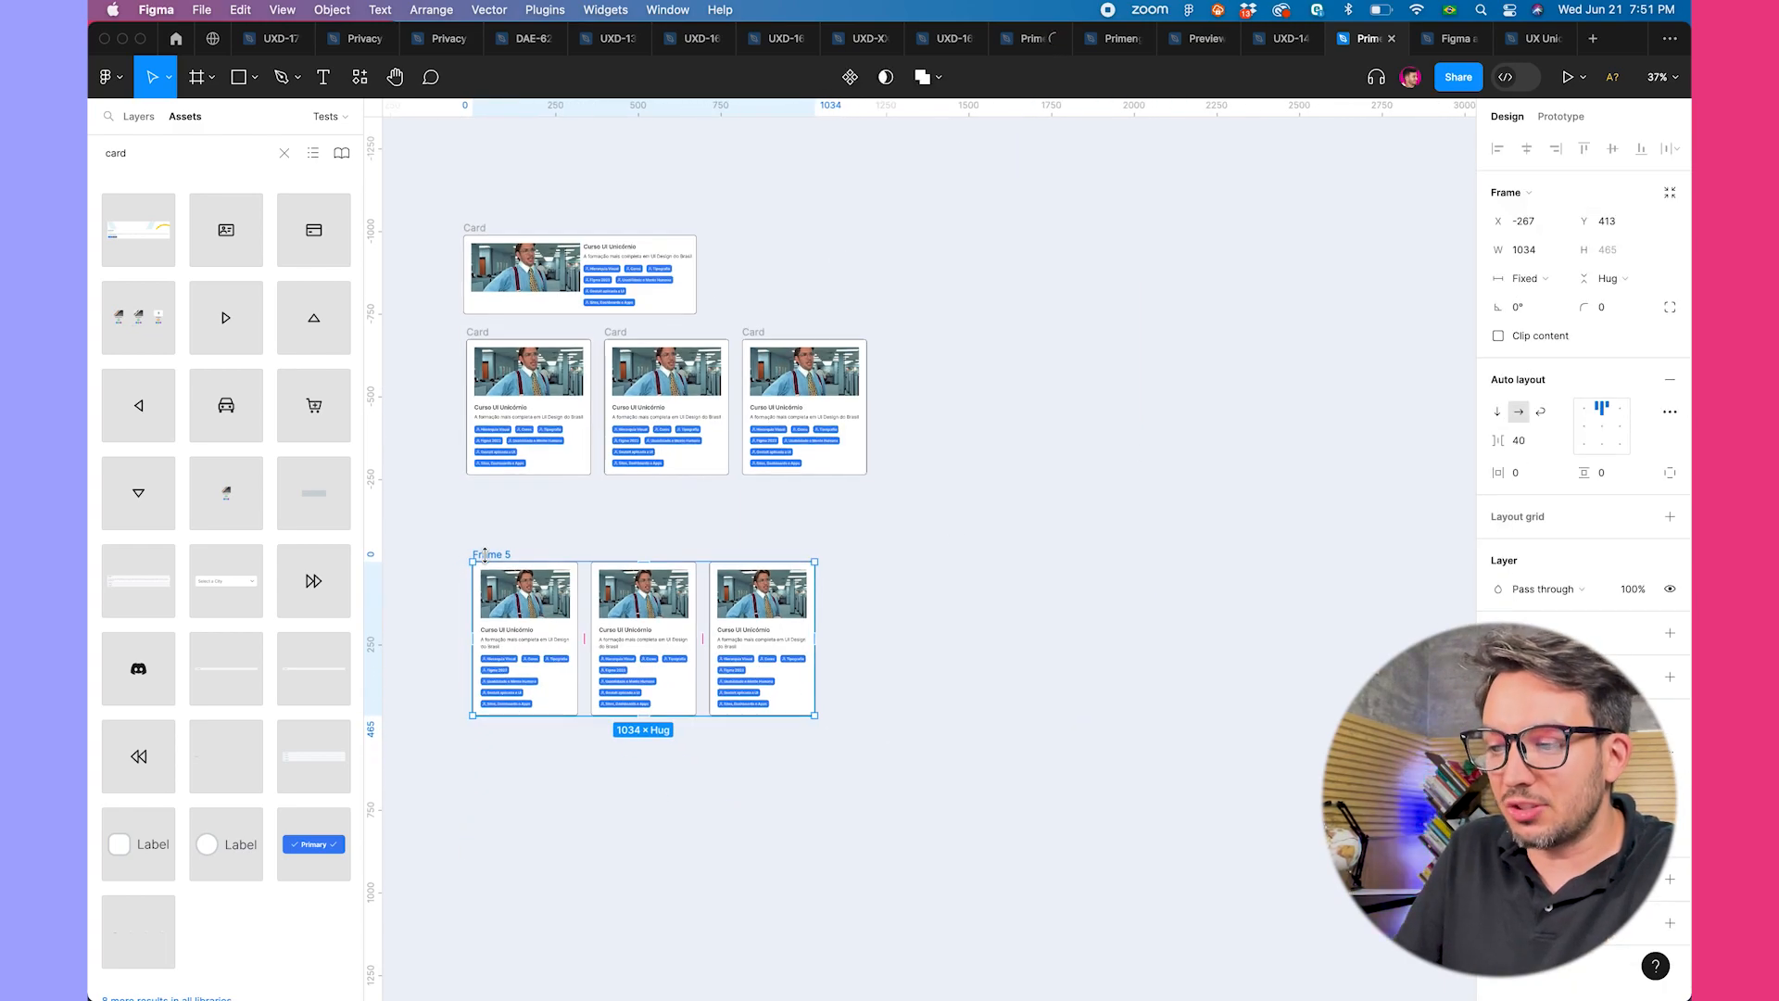
- Delete two cards from the lower row frame so that a single card fills the row
scroll(488, 562, up, 5)
click(863, 687)
key(Delete)
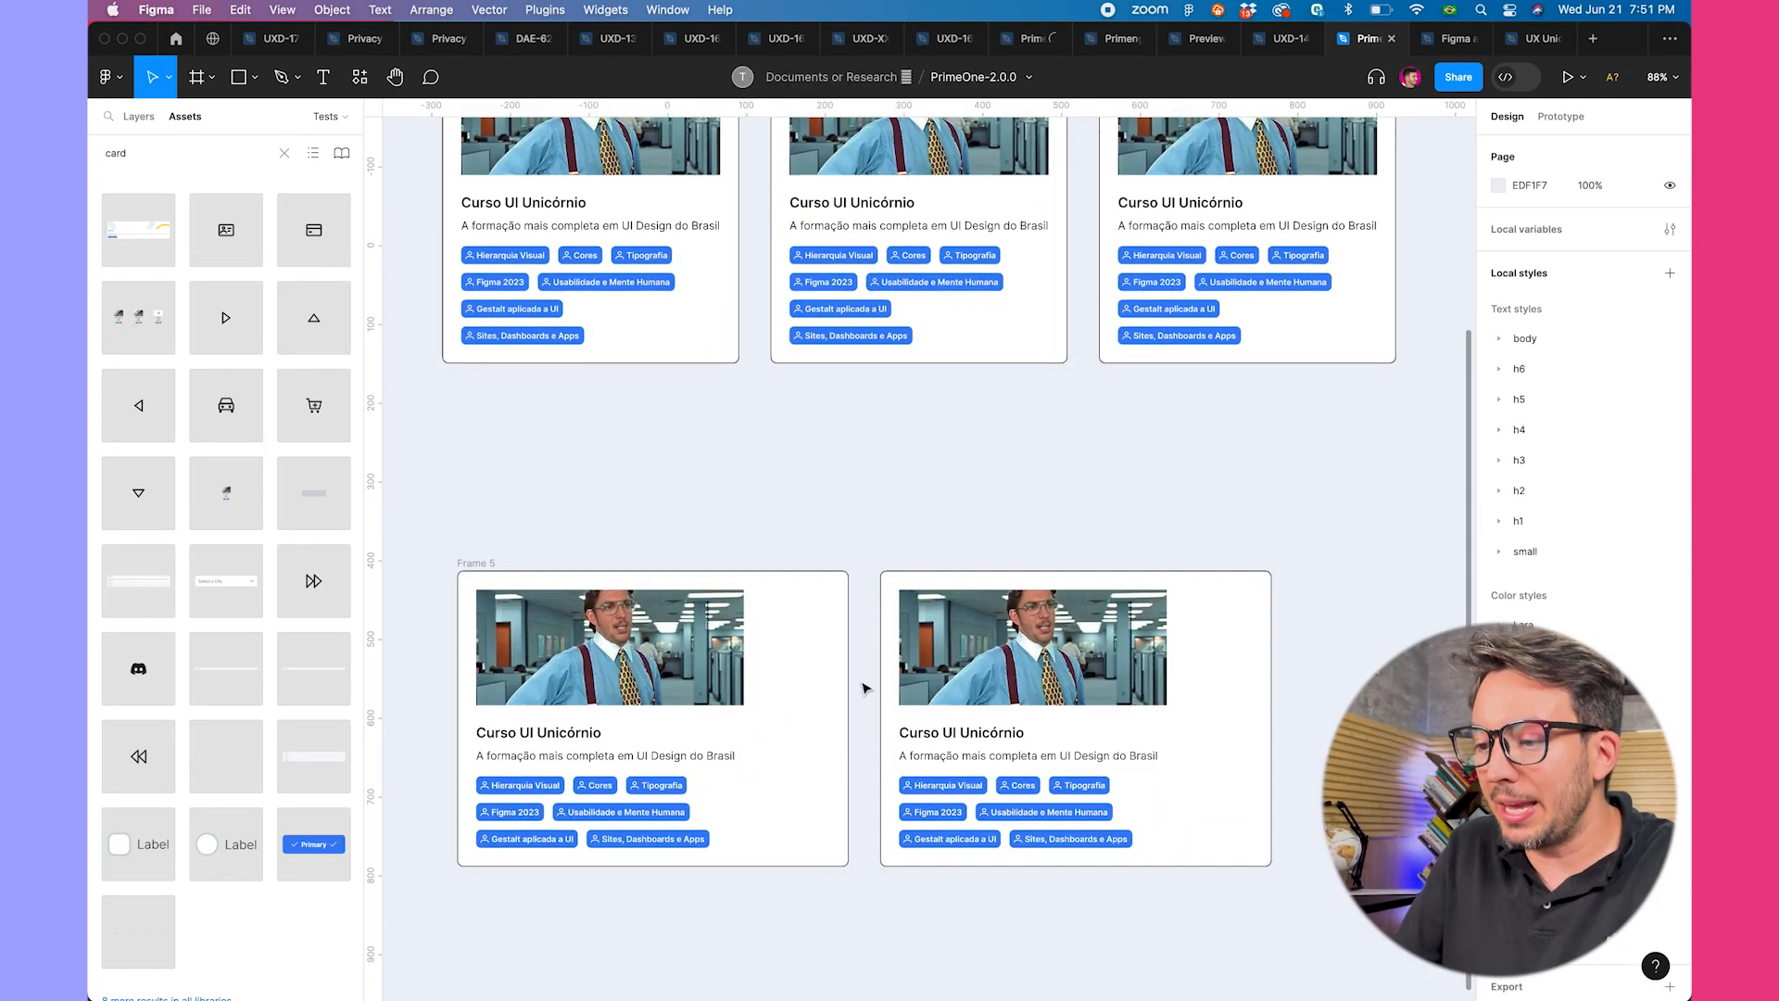
click(828, 696)
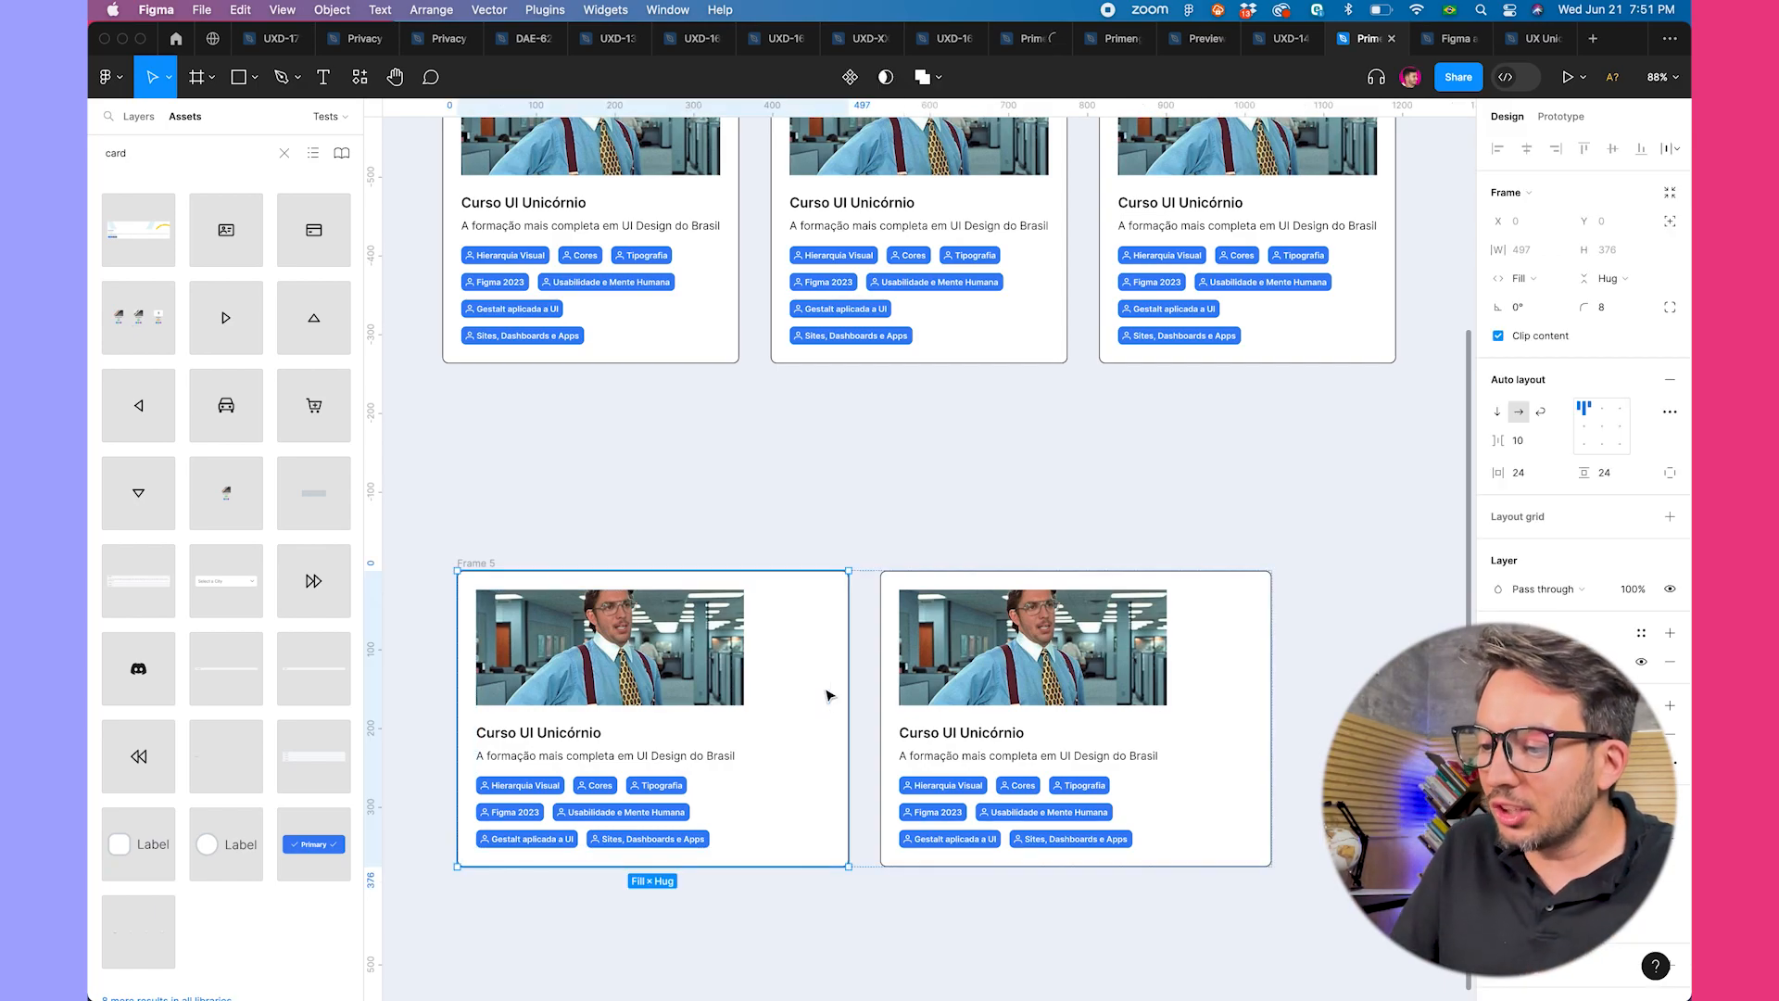
key(Delete)
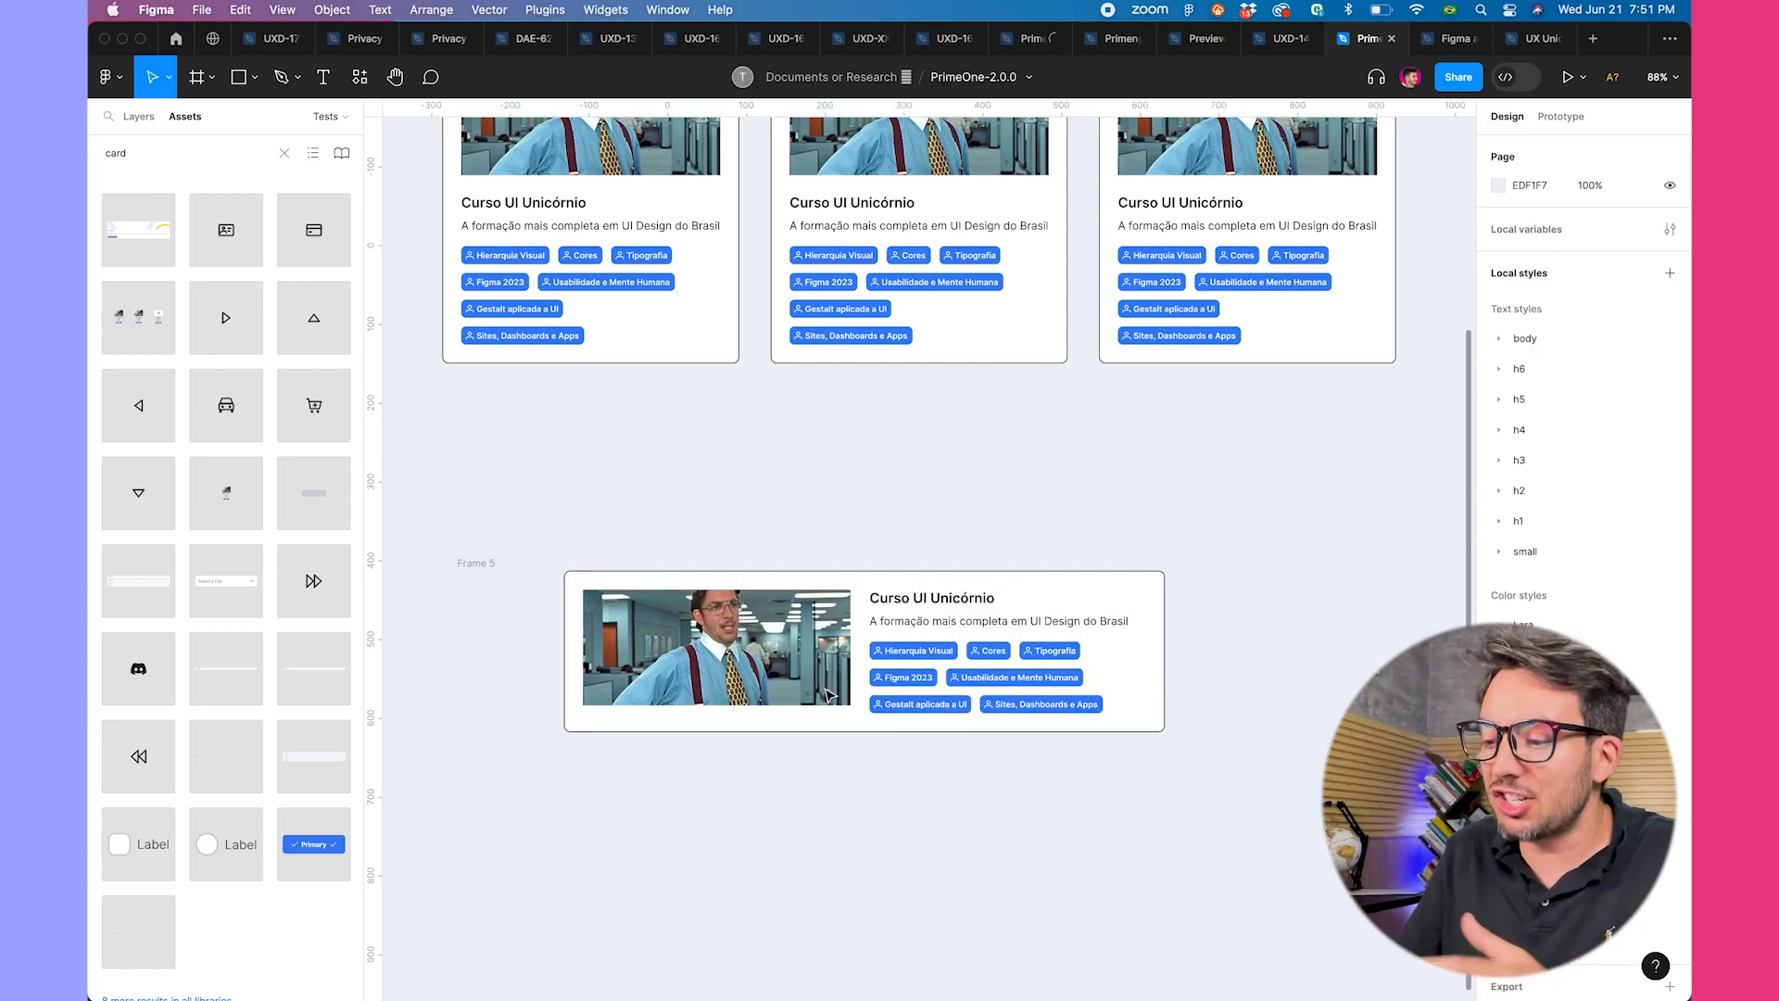
- Remove the maximum width limit from the remaining card in the lower row frame
click(827, 693)
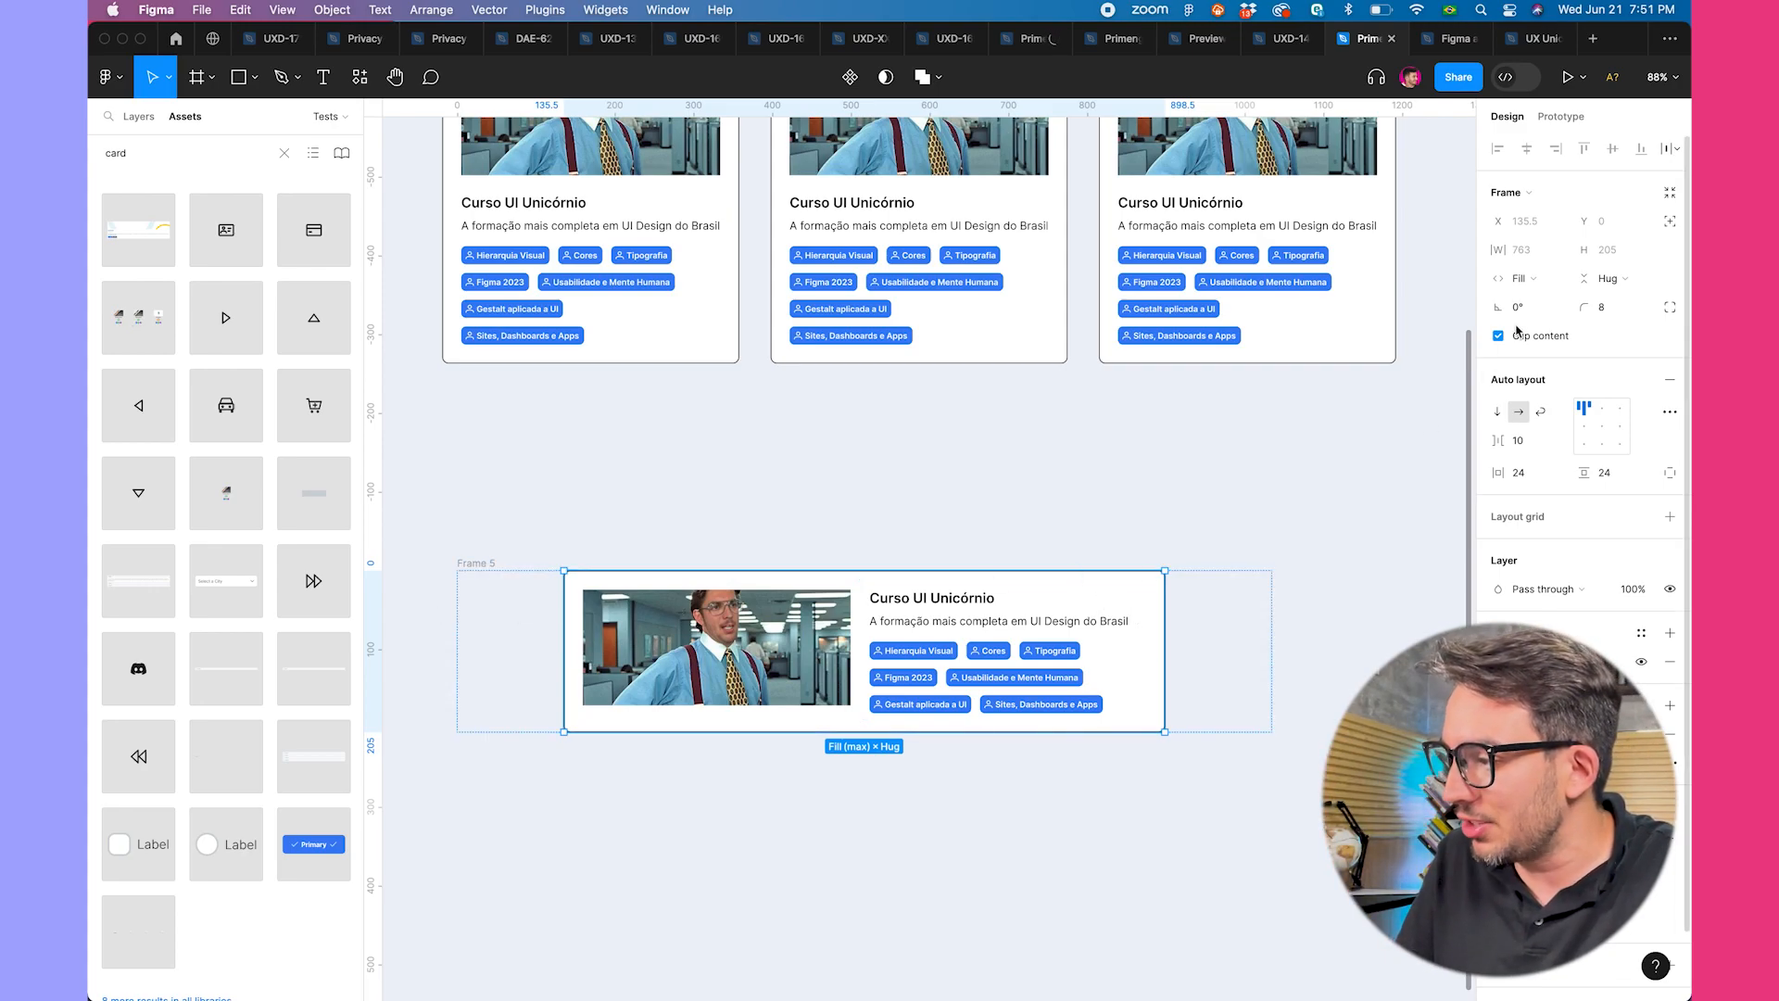
click(1559, 250)
click(1555, 306)
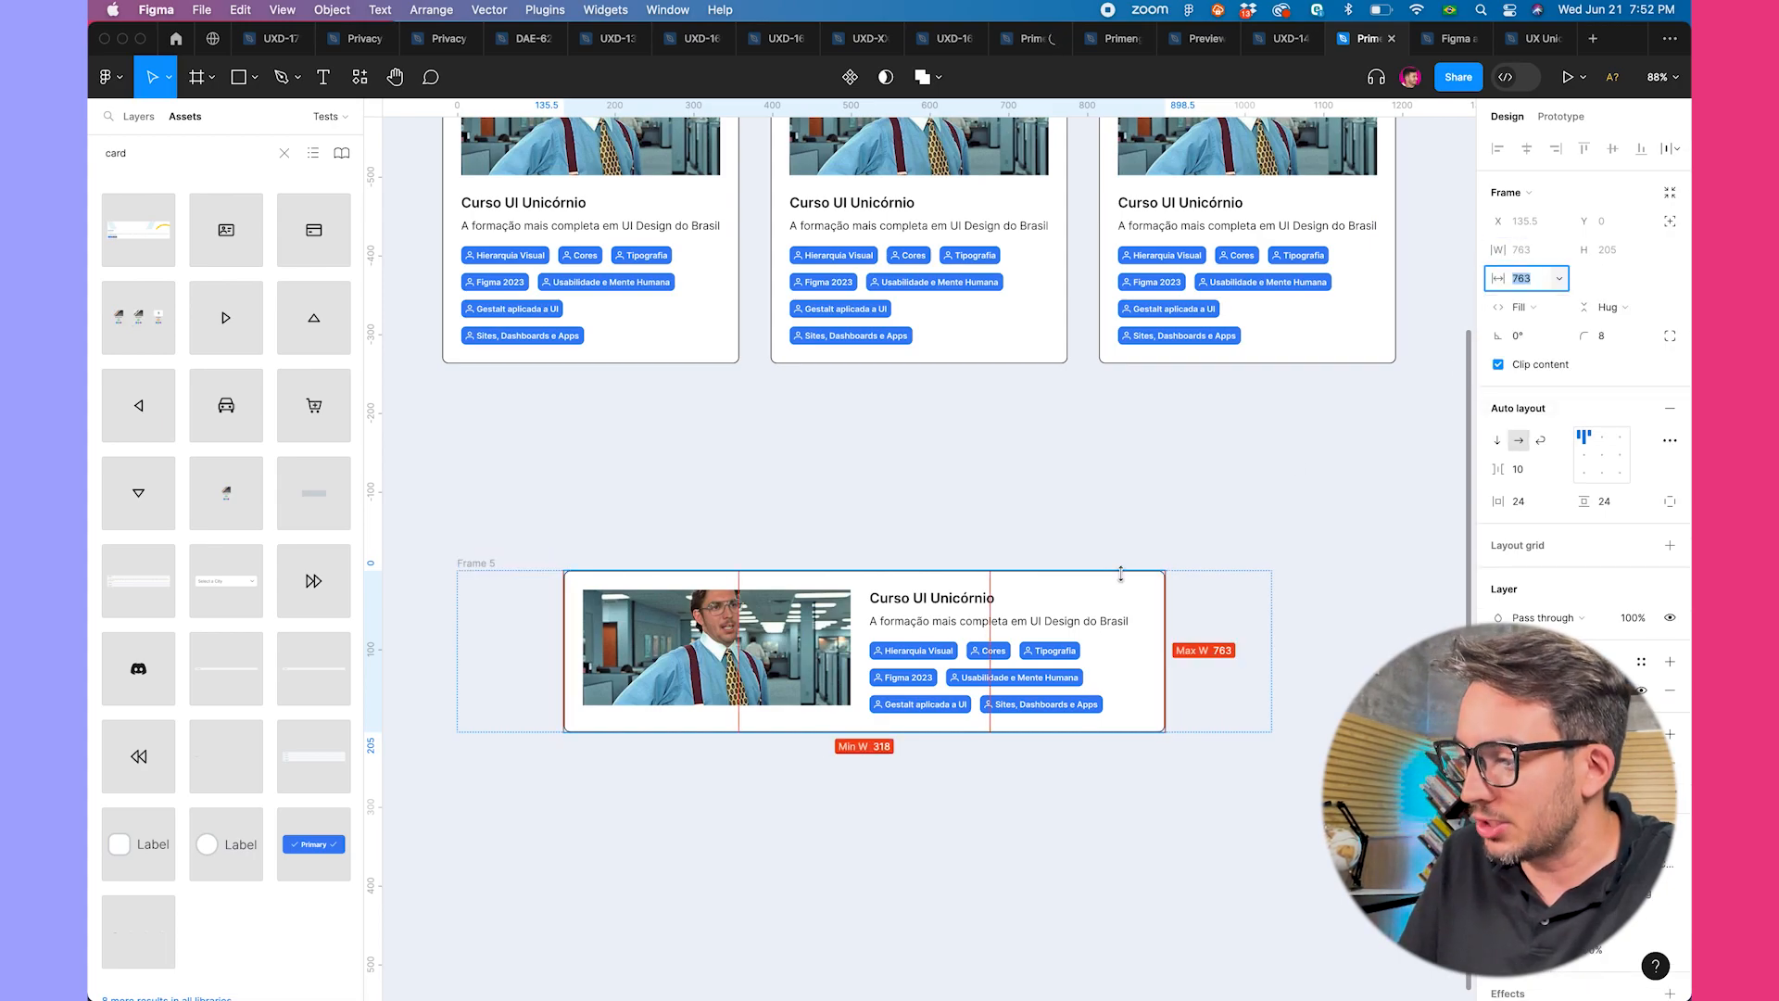
key(BackSpace)
key(Return)
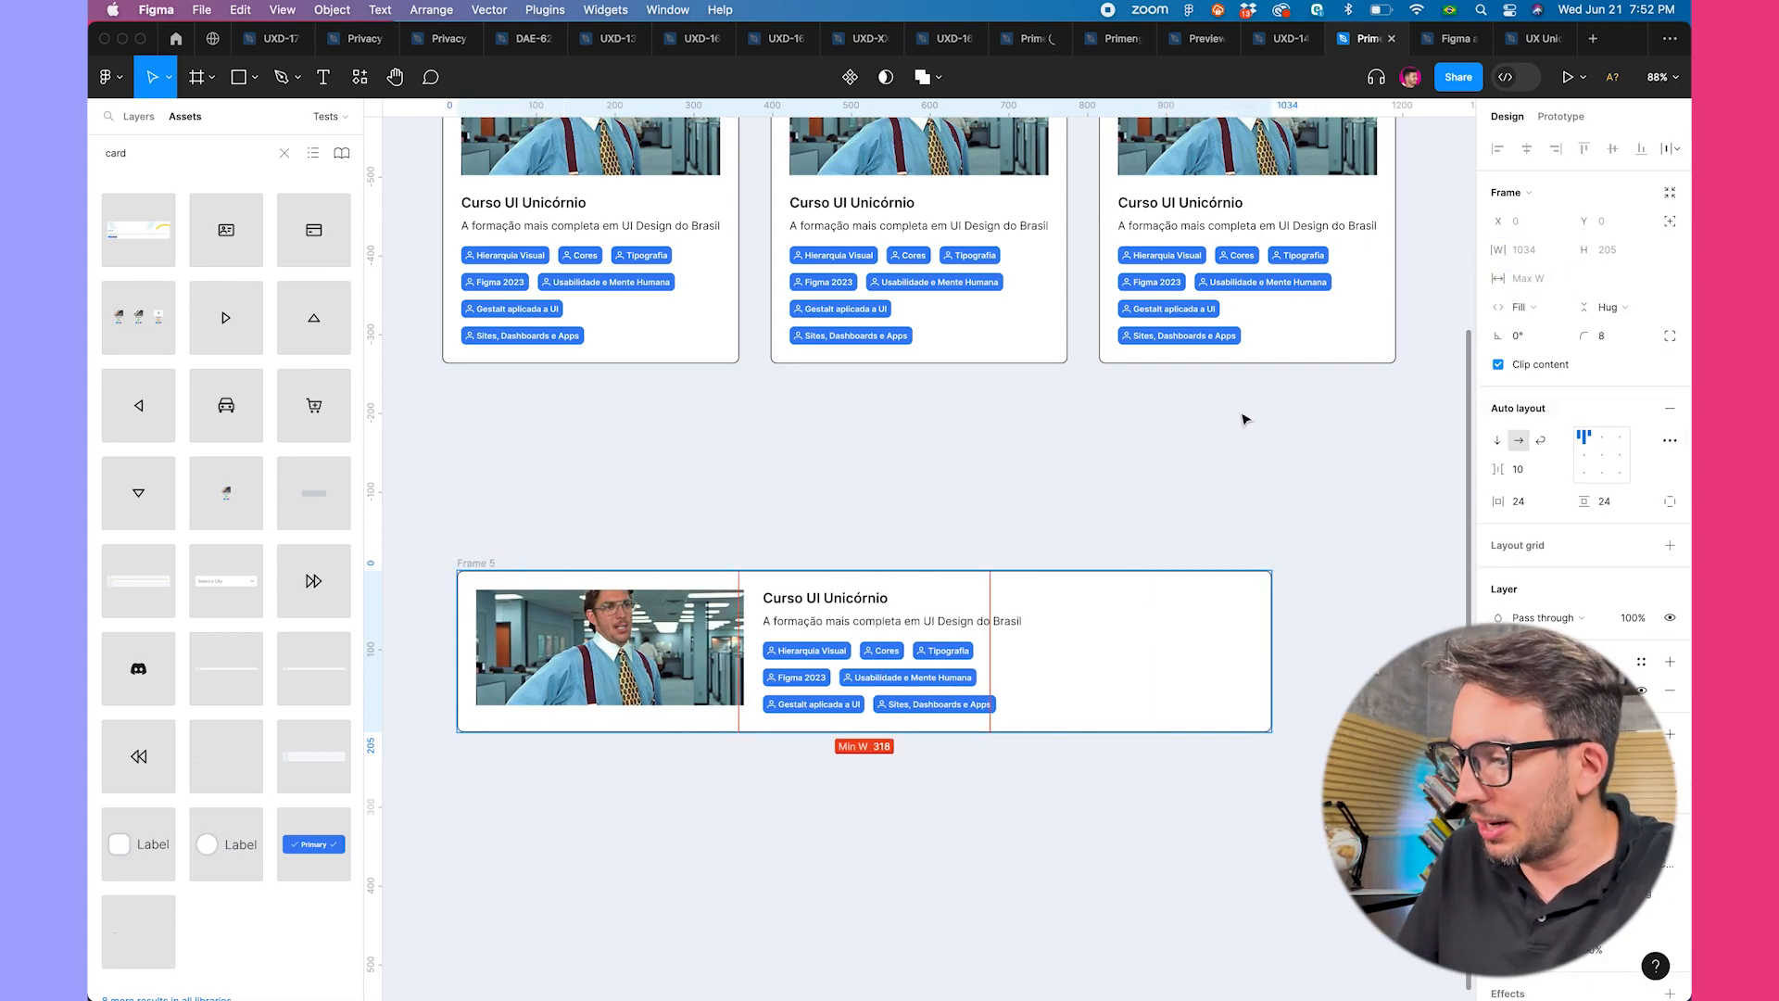
- Remove the maximum width limit from the card's inner contents frame holding the title, description and tags
click(900, 674)
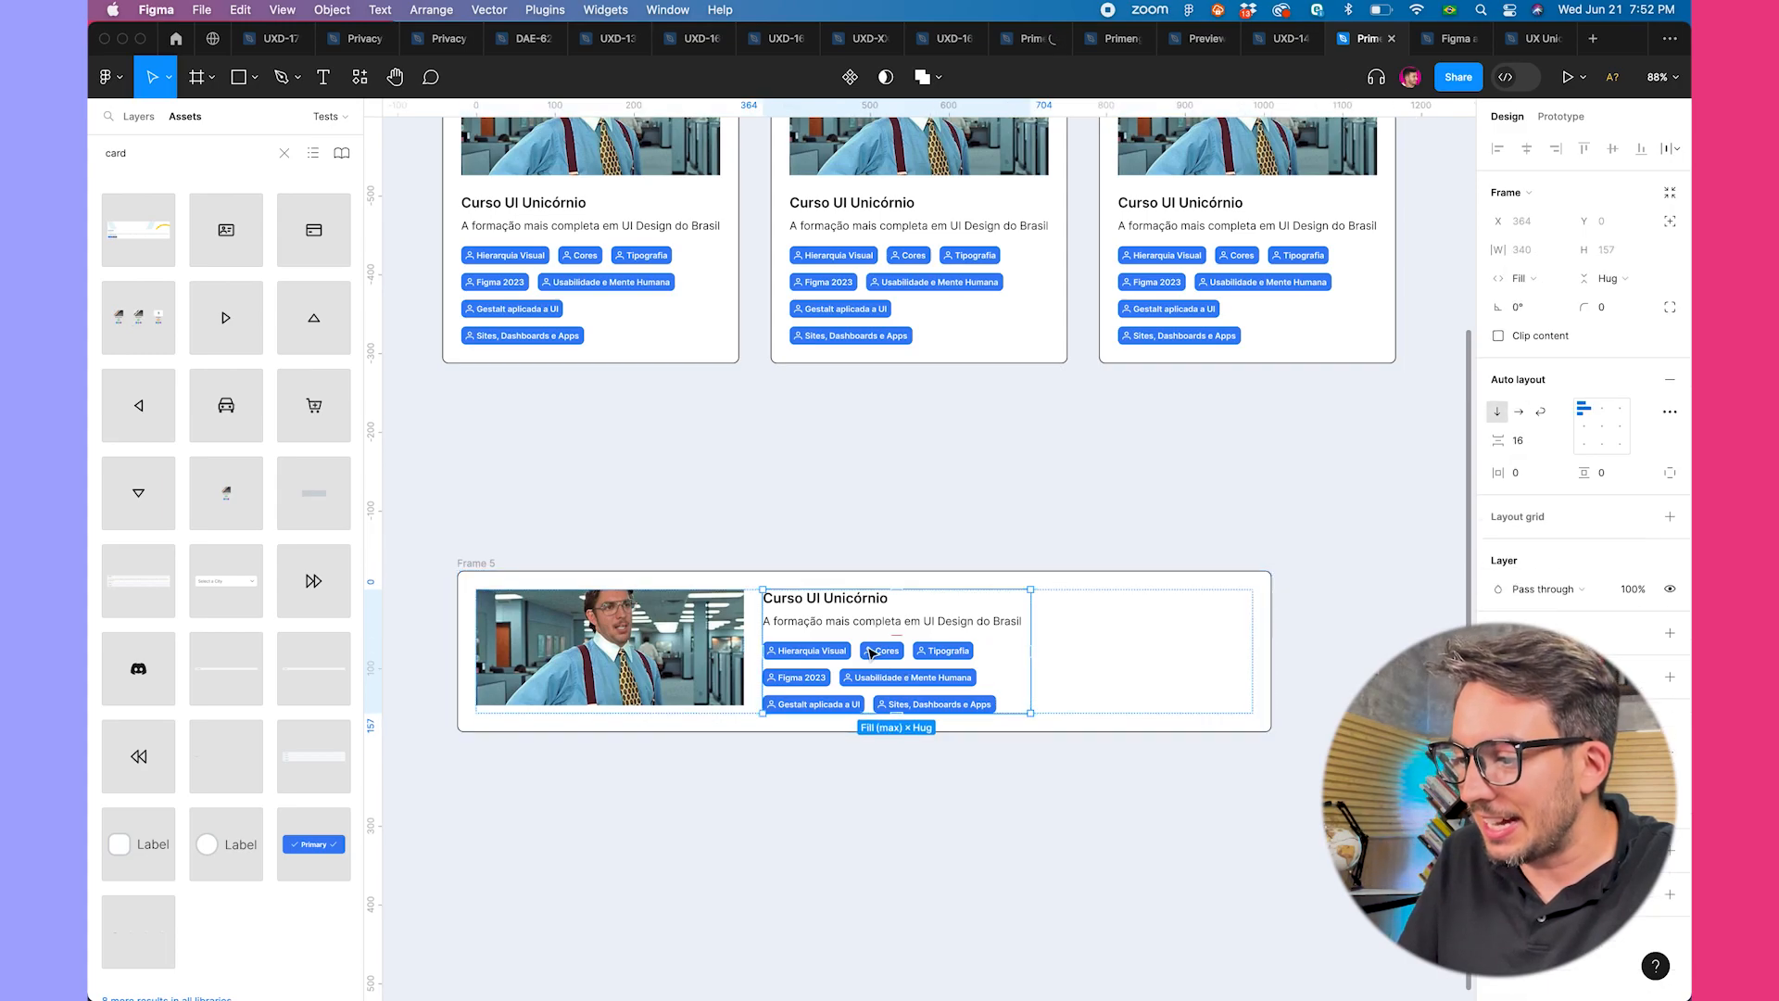
click(1088, 591)
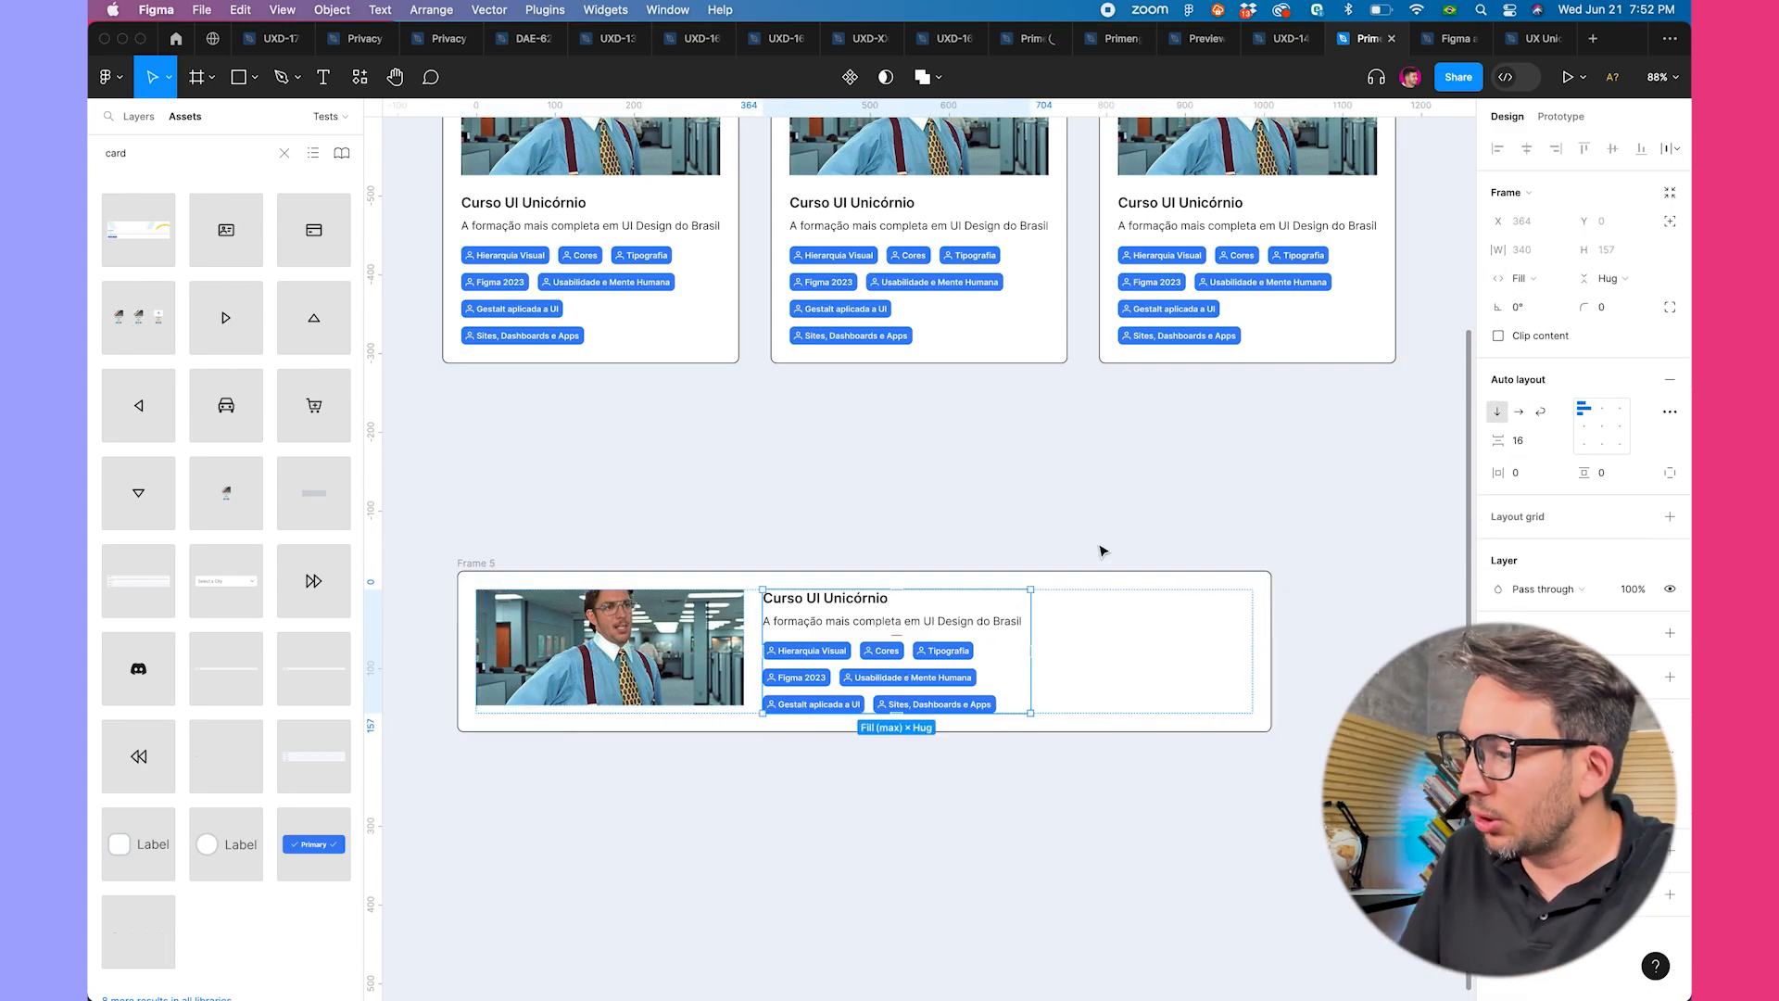
click(1559, 250)
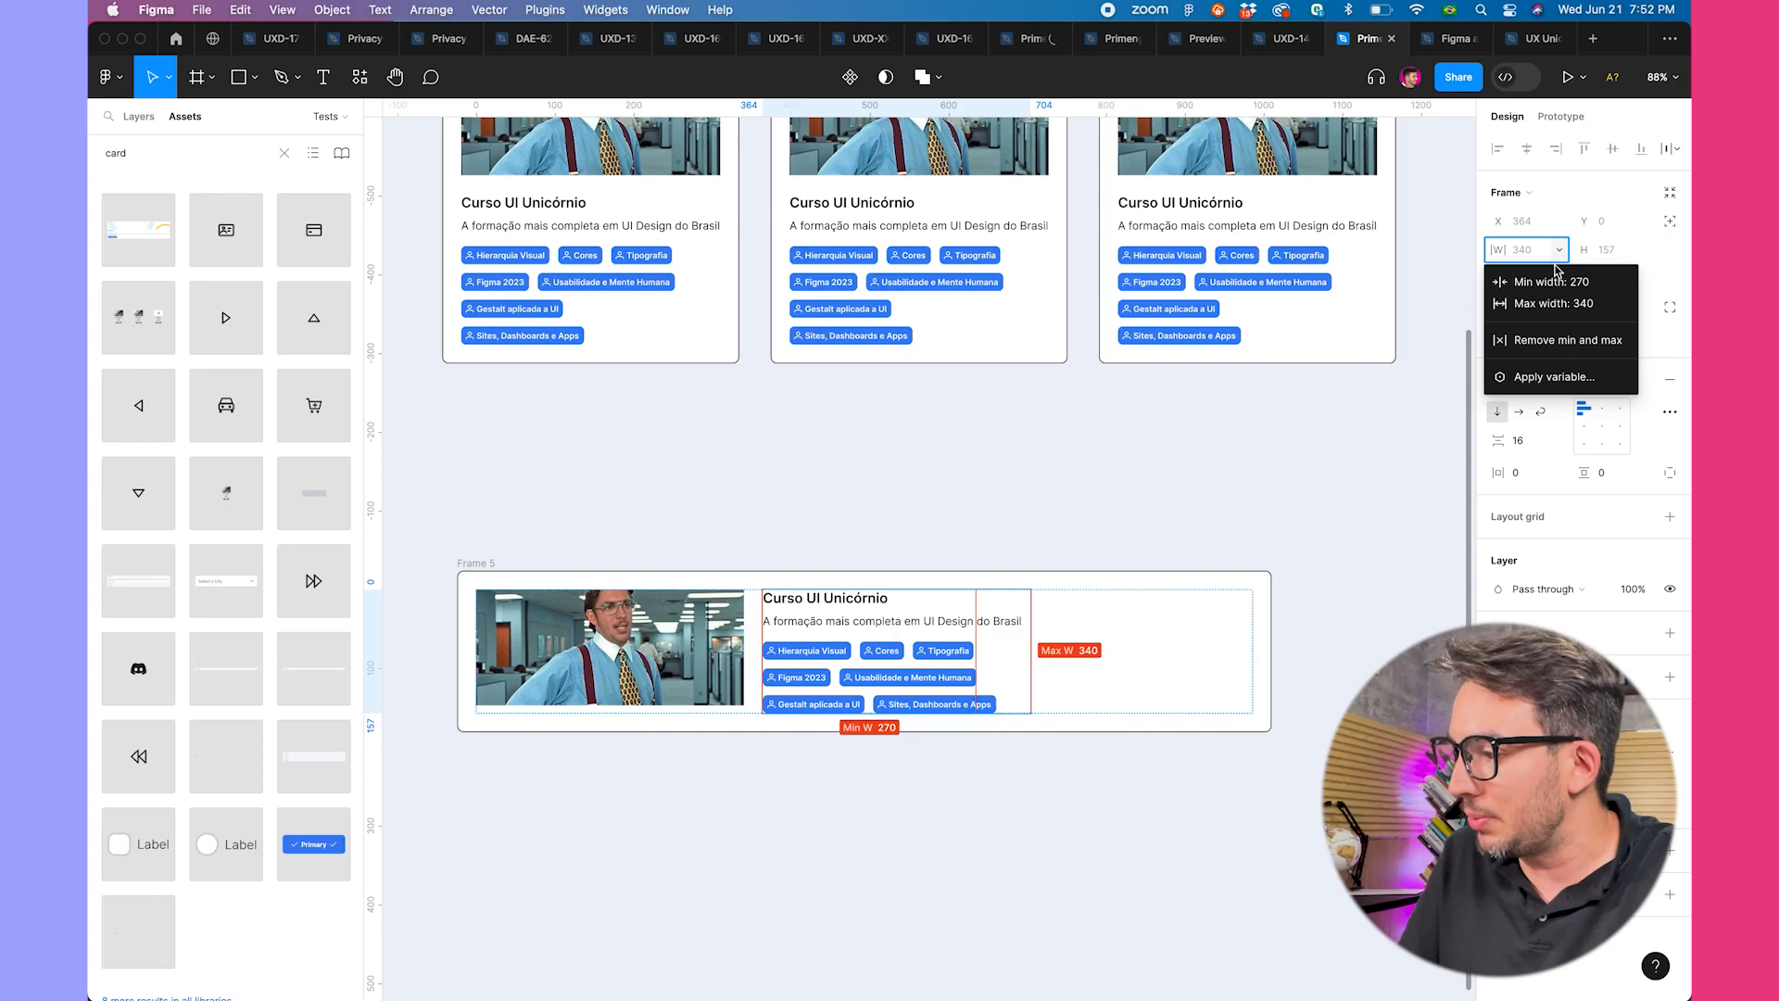
click(1562, 304)
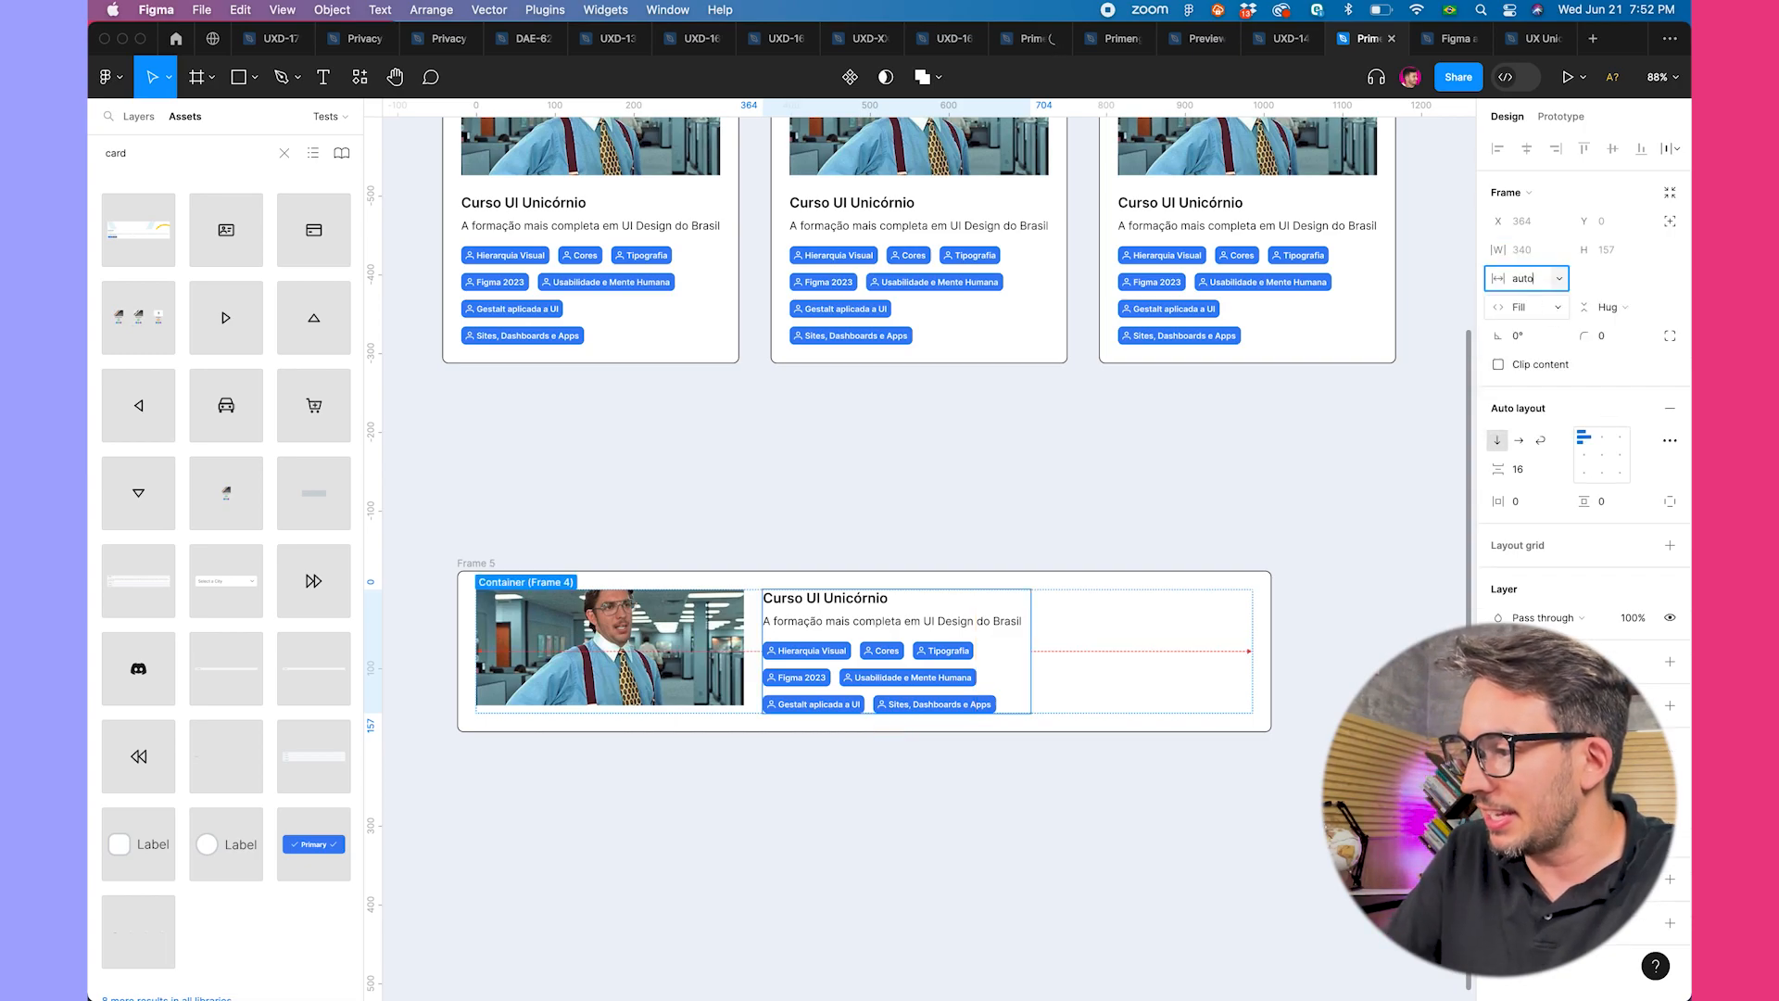
key(BackSpace)
key(Return)
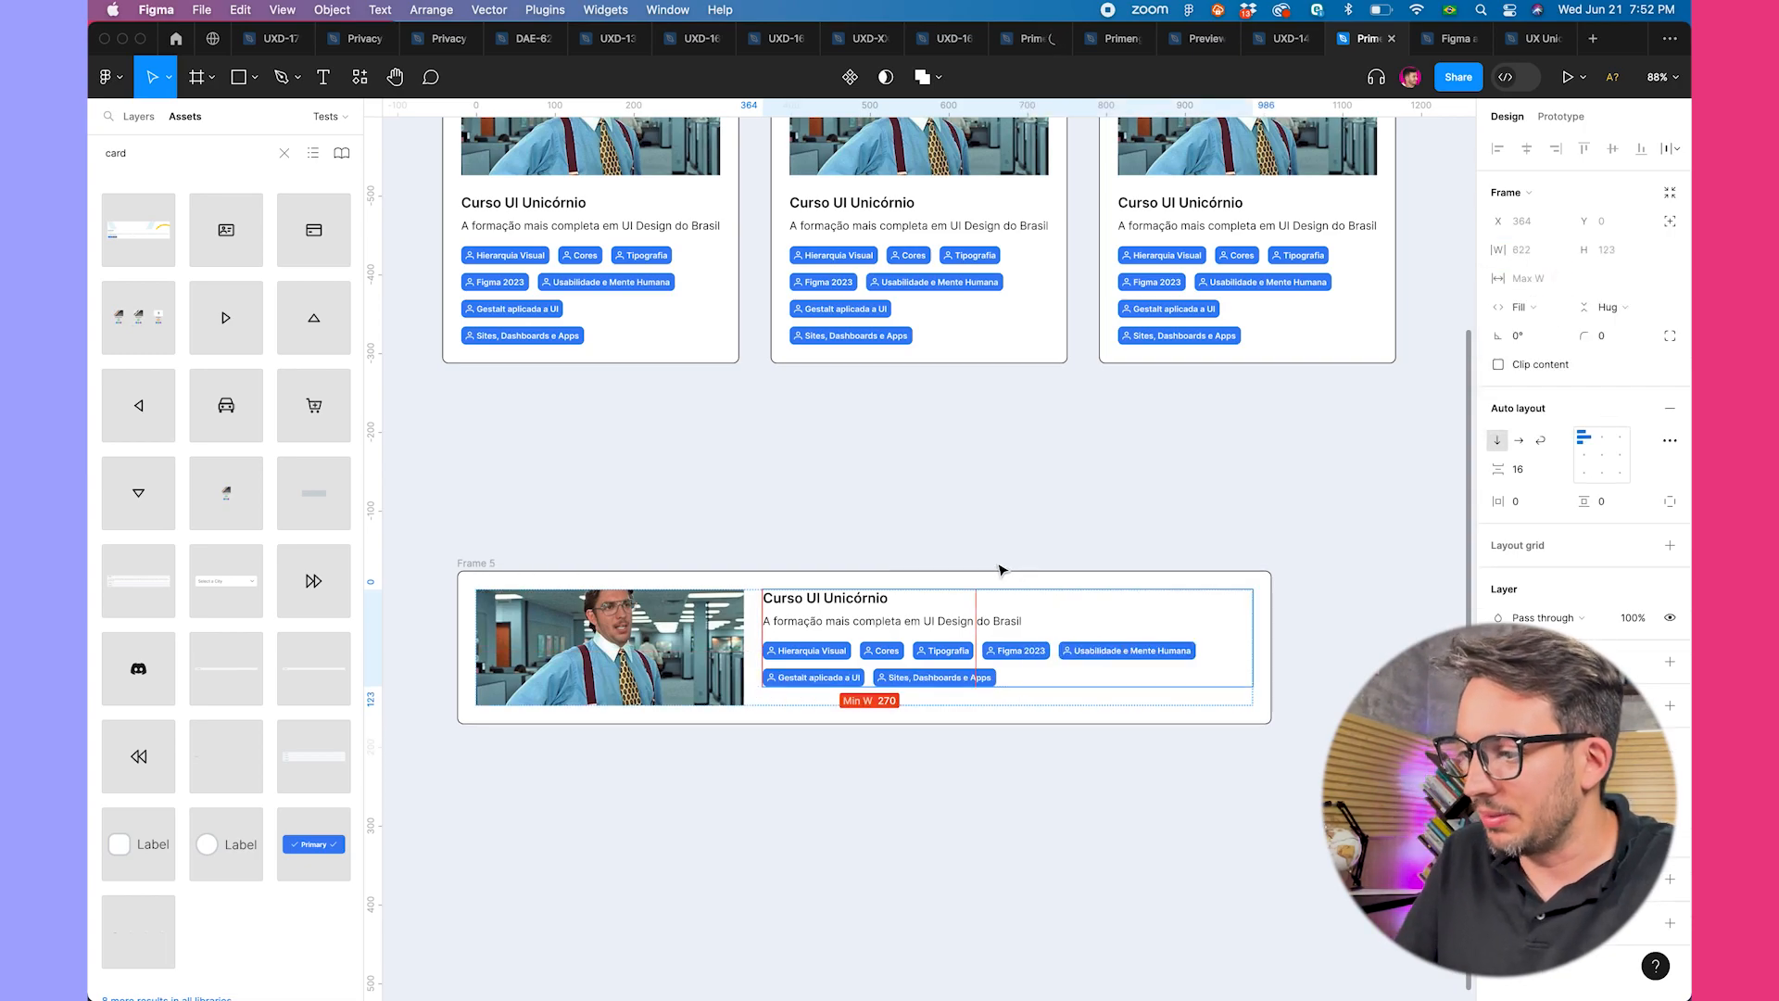
click(1000, 567)
- Try narrowing the lower row frame slightly and undo the resize
click(486, 563)
click(1296, 635)
click(484, 566)
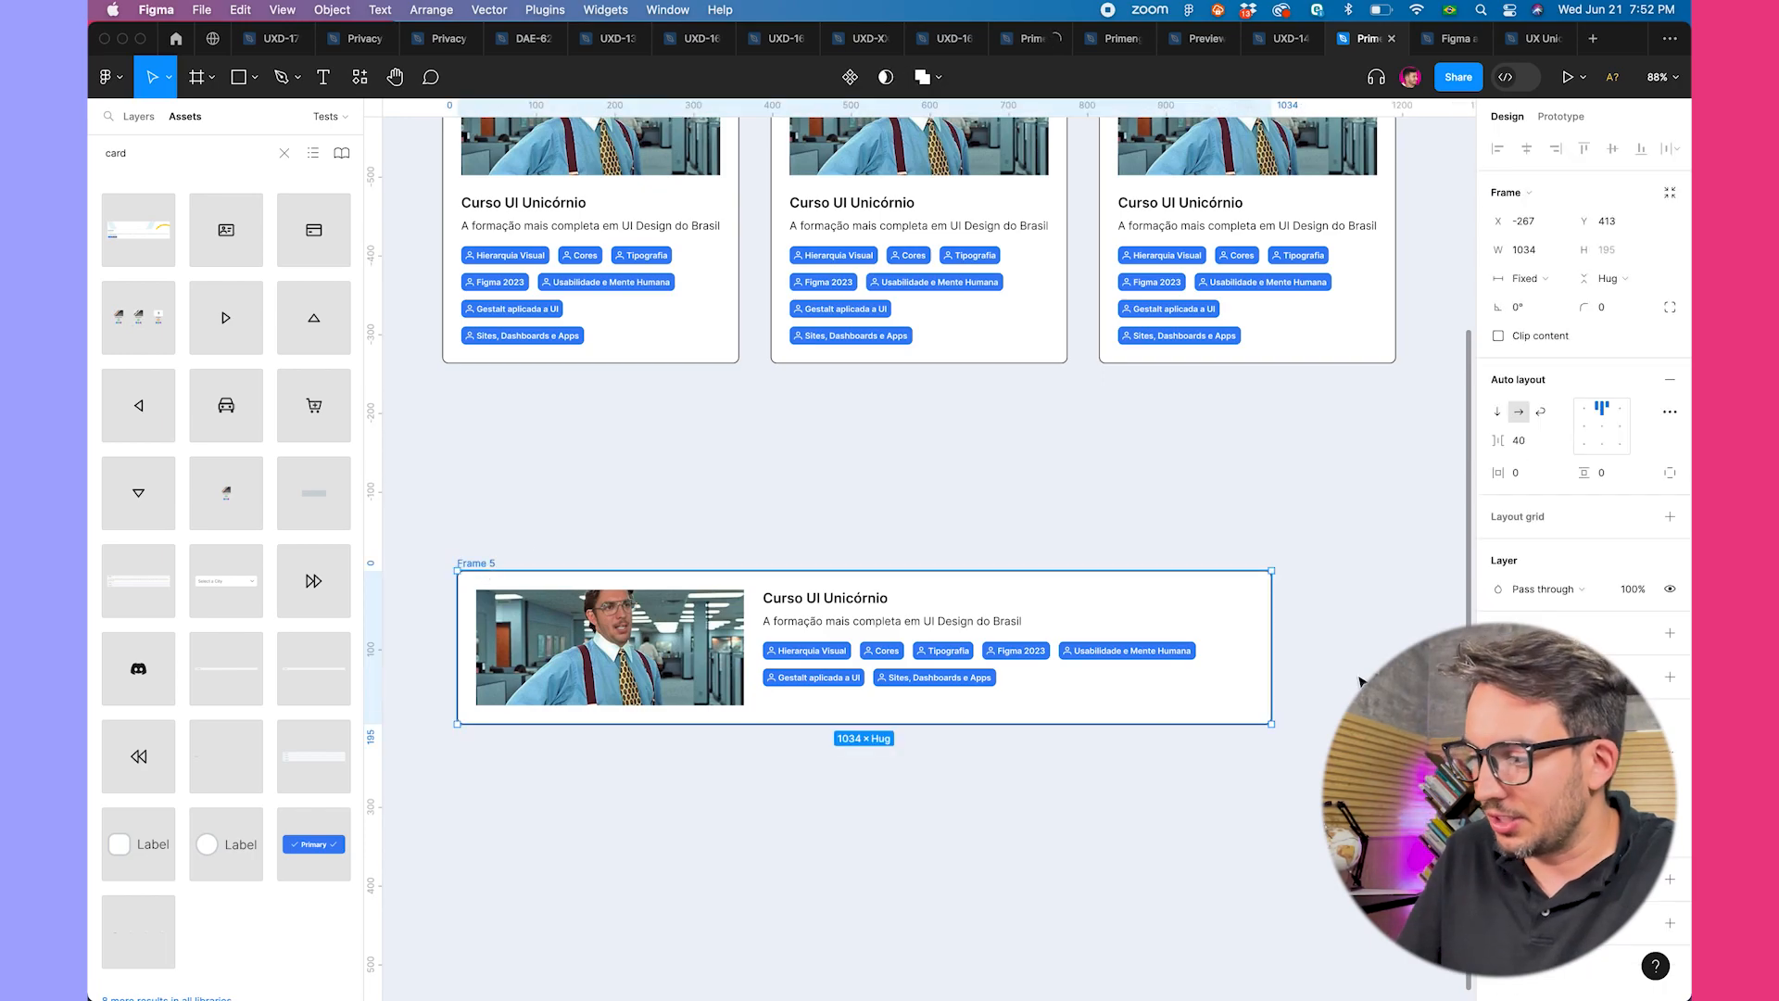
mouse_move(1275, 619)
mouse_down()
mouse_move(595, 623)
mouse_move(1252, 608)
mouse_up()
key(ctrl+z)
click(999, 520)
key(ctrl+z)
- Duplicate the card three times inside the lower row frame and undo the last copy, leaving three cards
click(894, 622)
key(super+d)
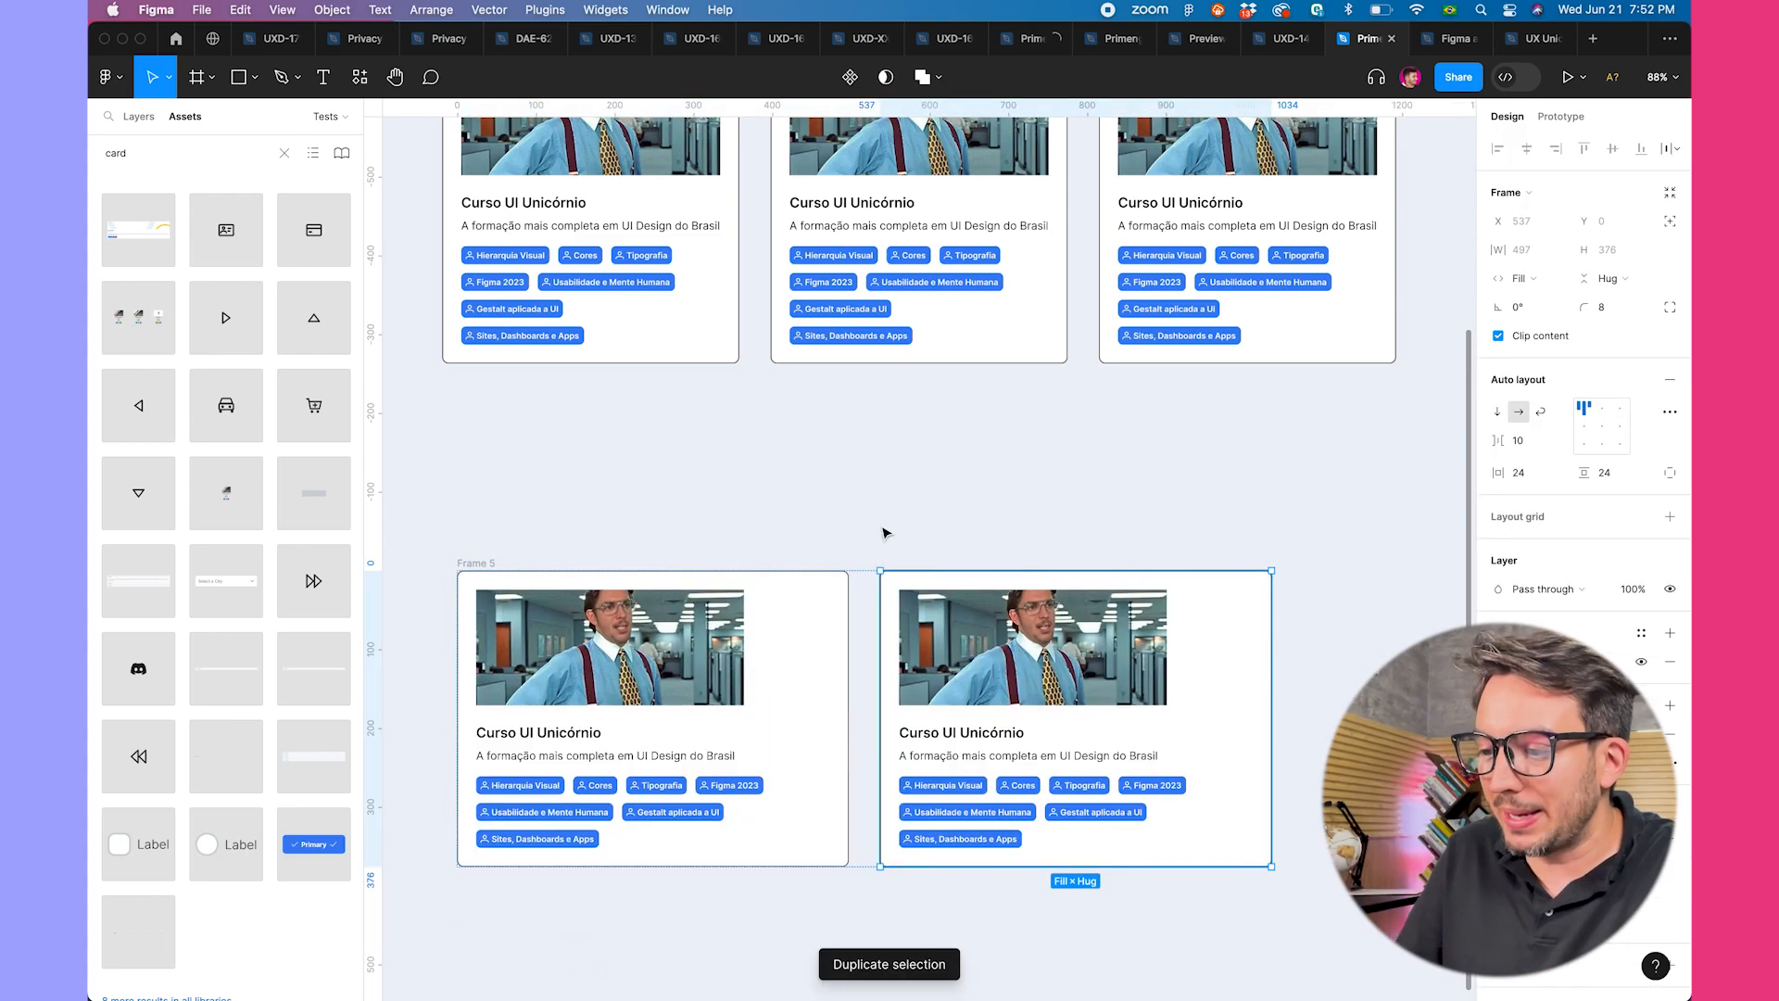
key(super+d)
key(super+d)
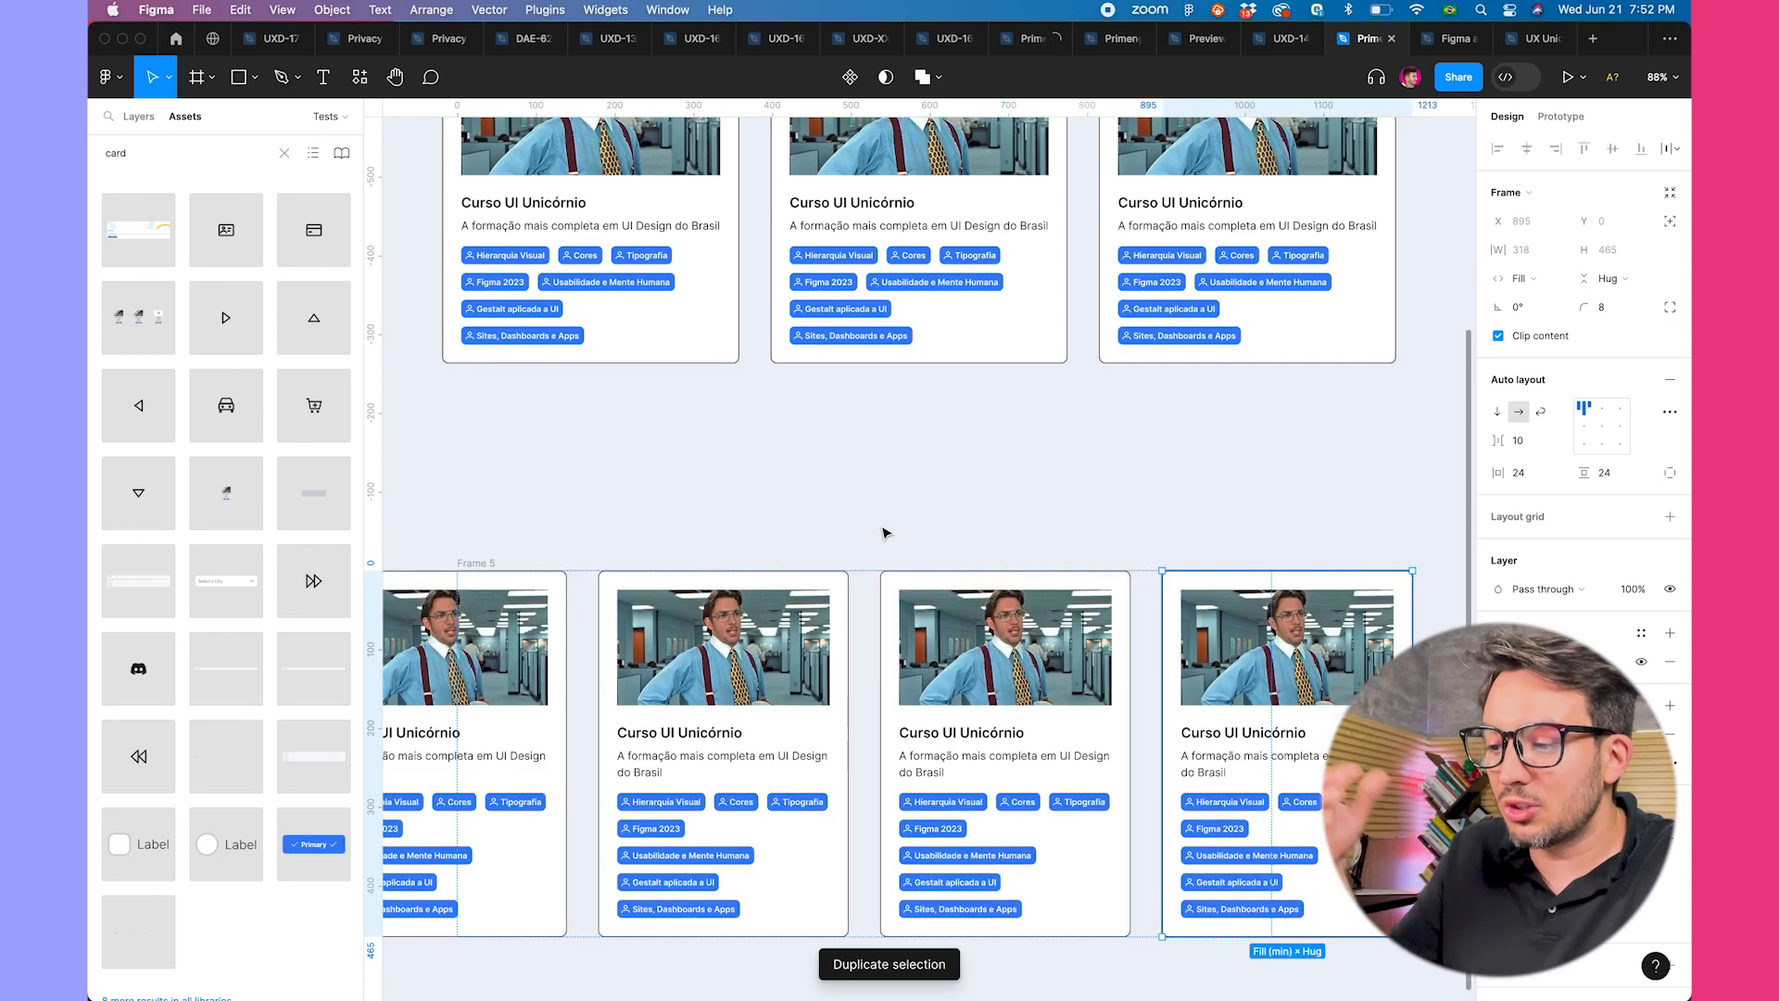
key(super+z)
click(878, 499)
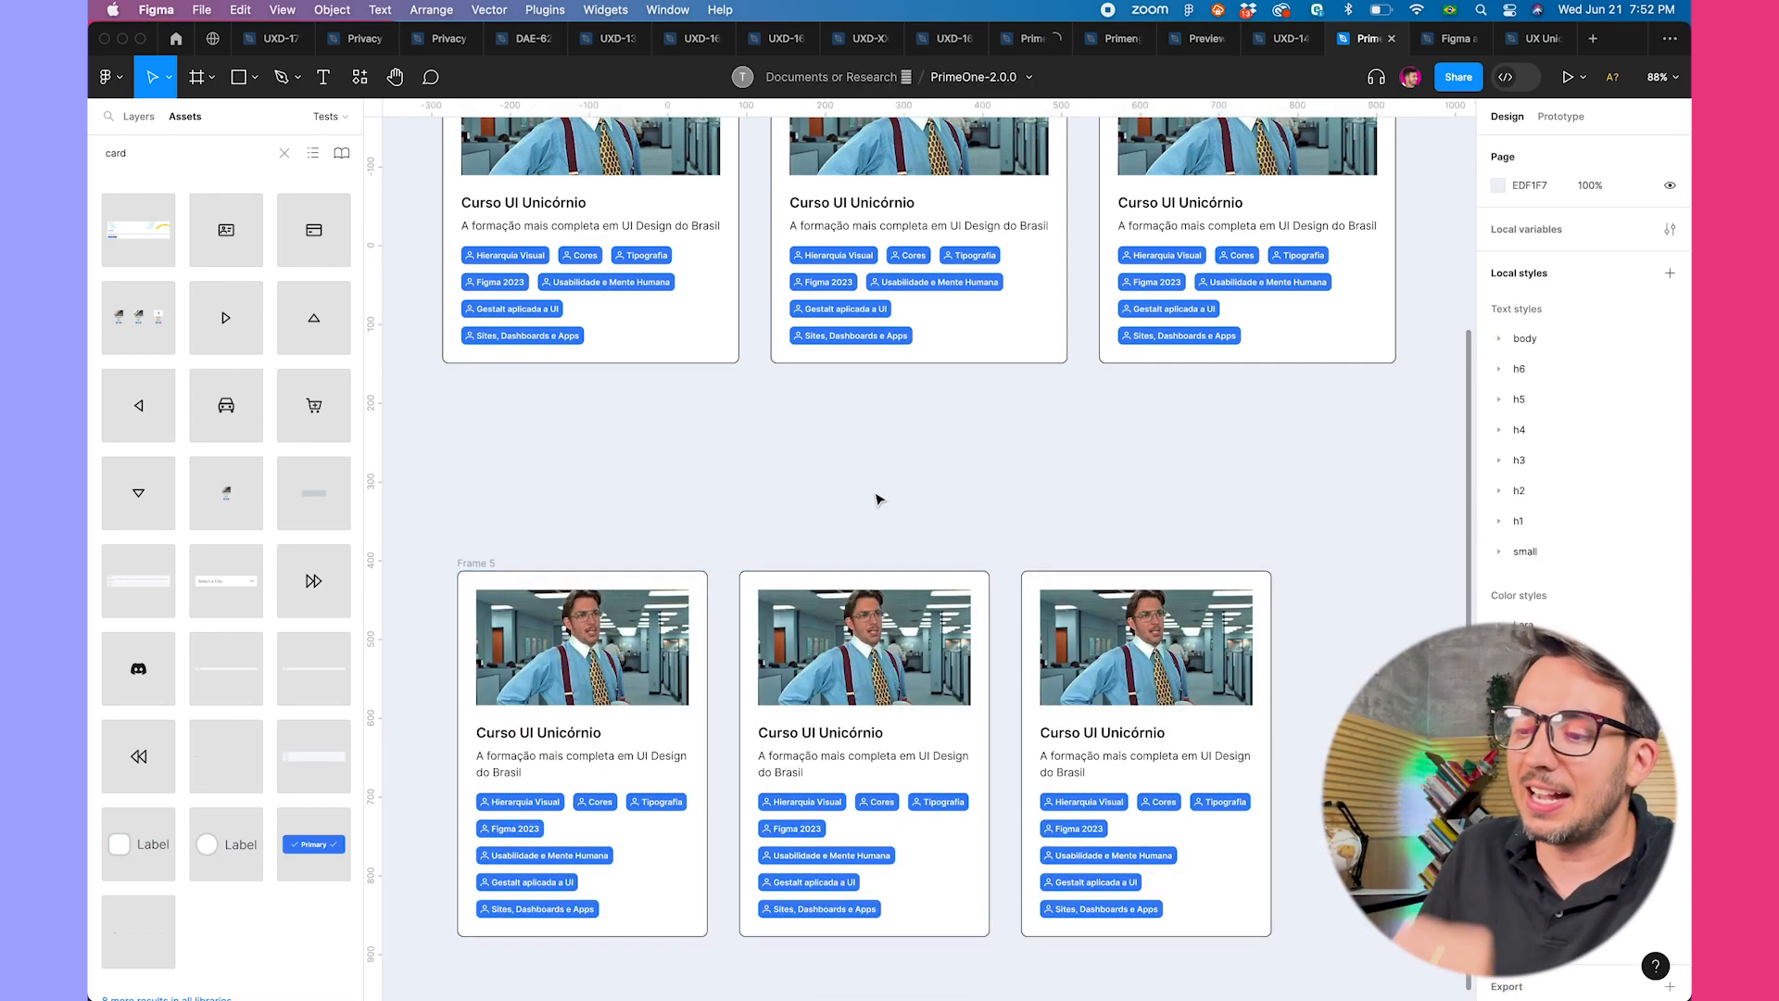
click(489, 563)
scroll(822, 624, down, 3)
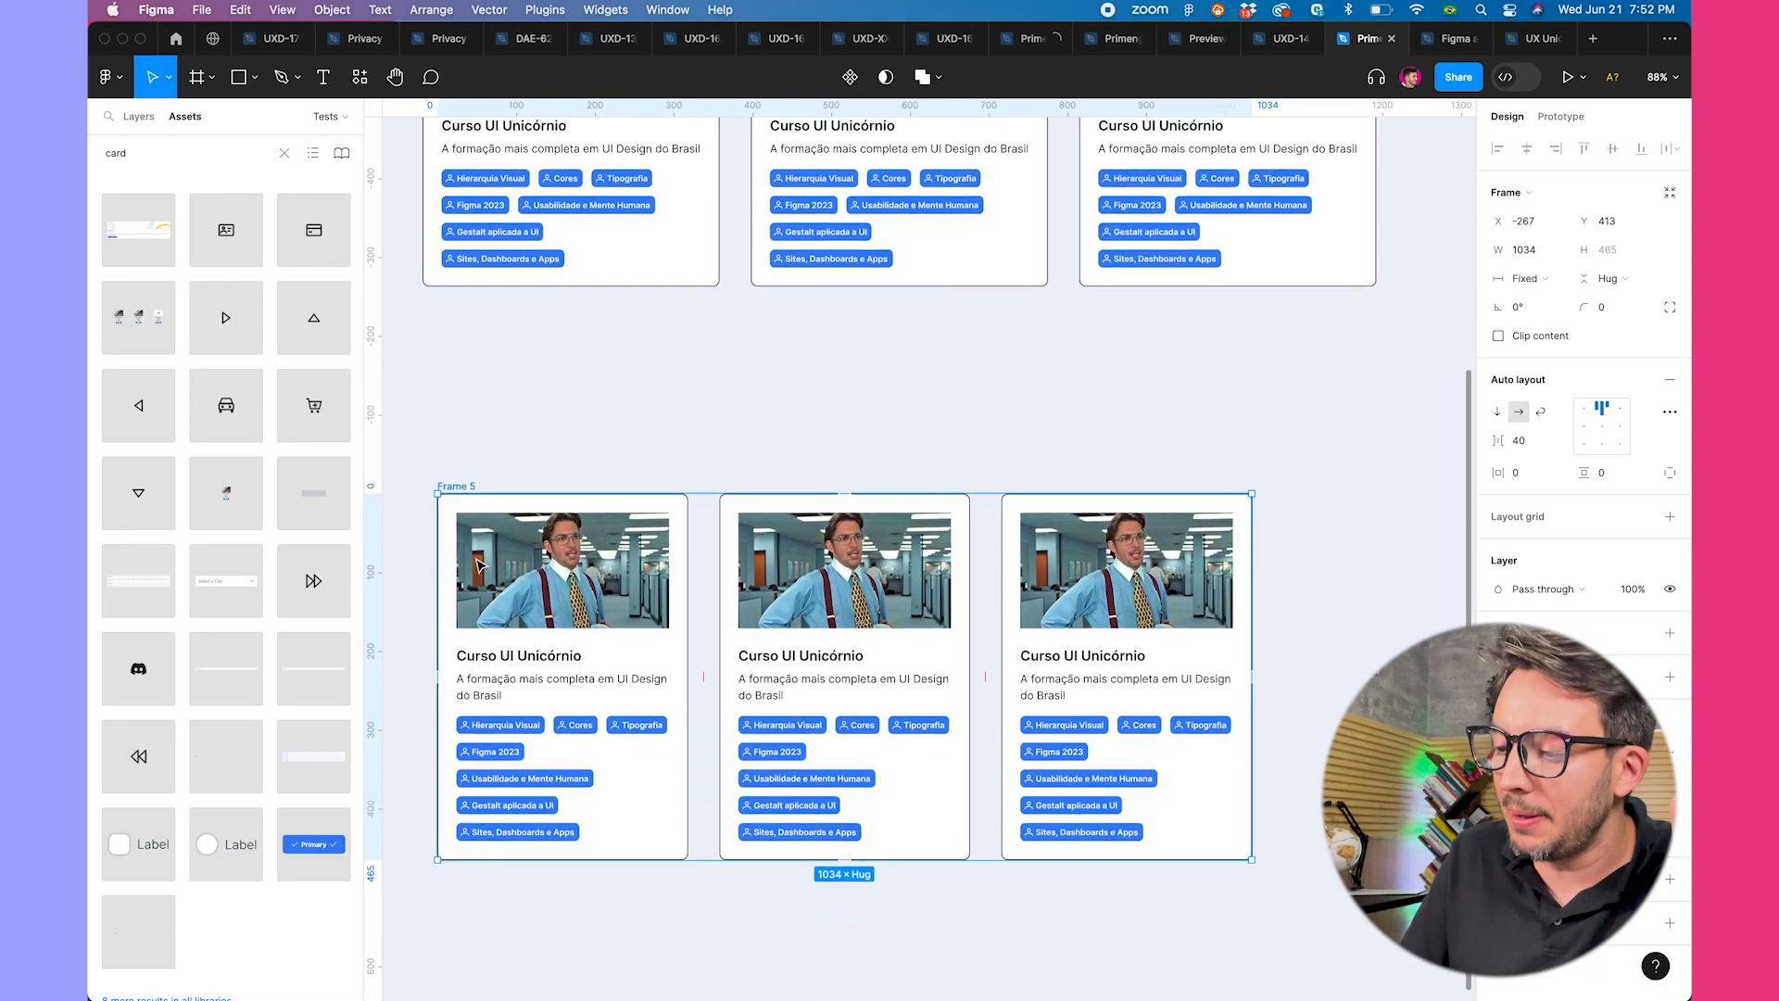
scroll(821, 623, up, 3)
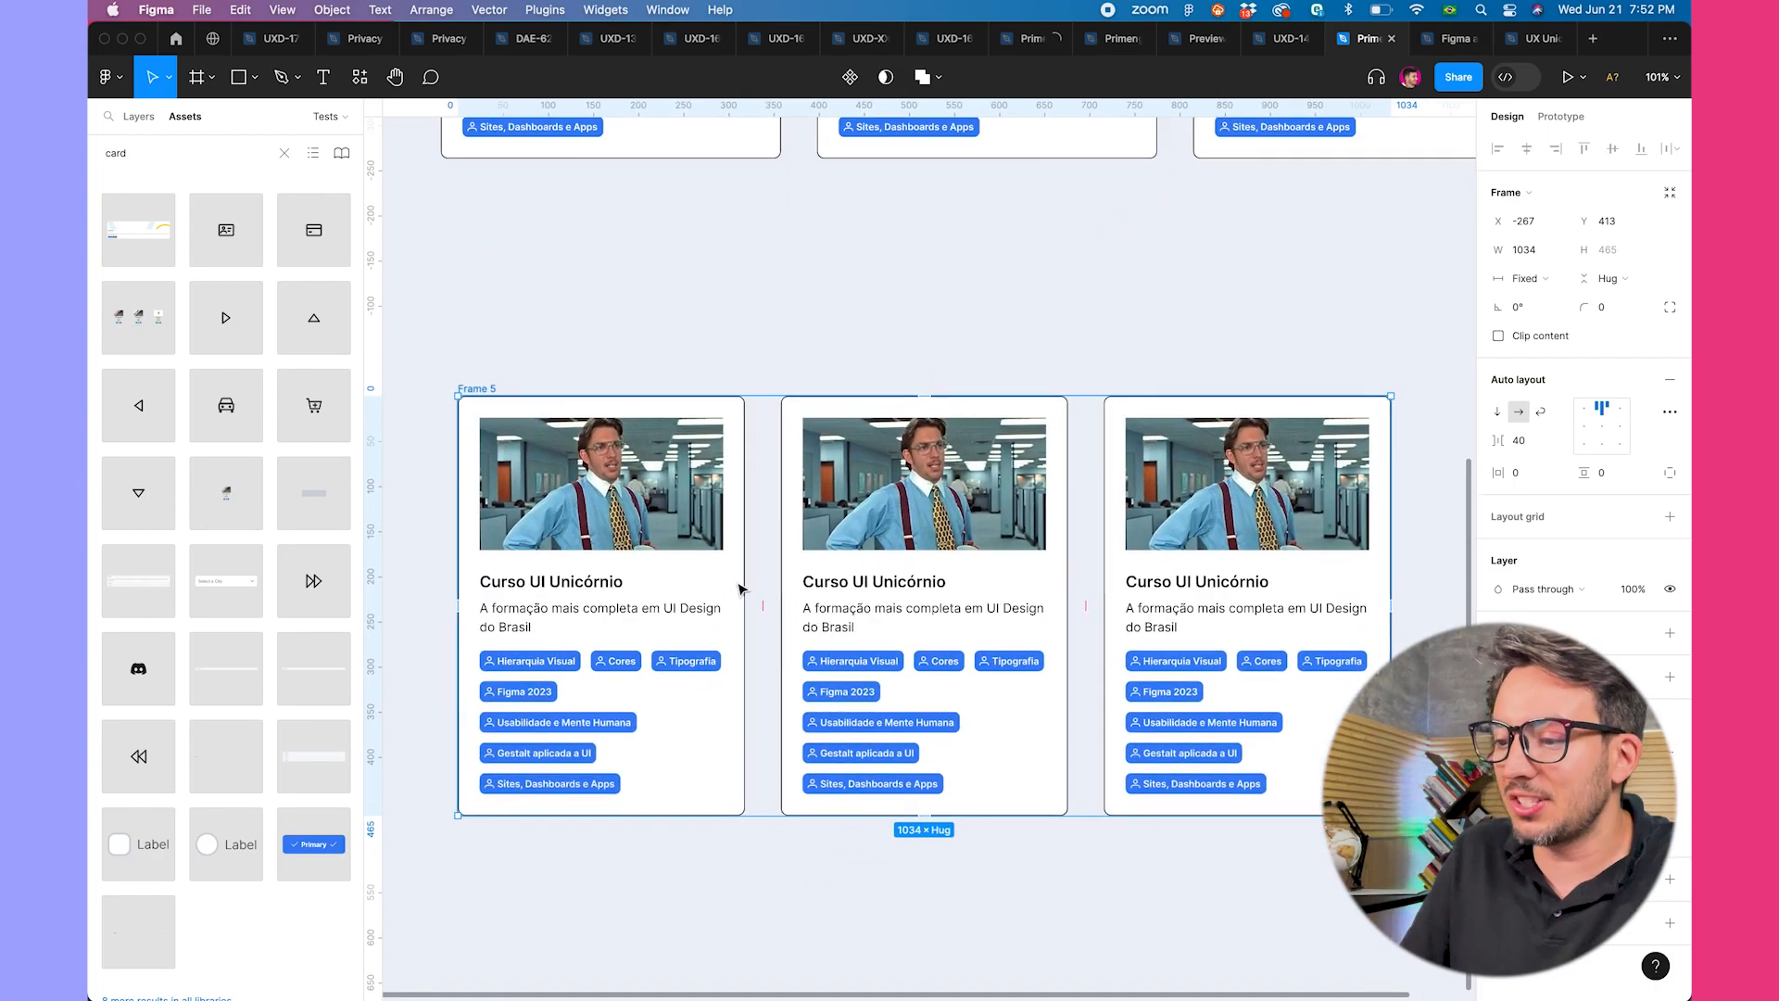
click(648, 589)
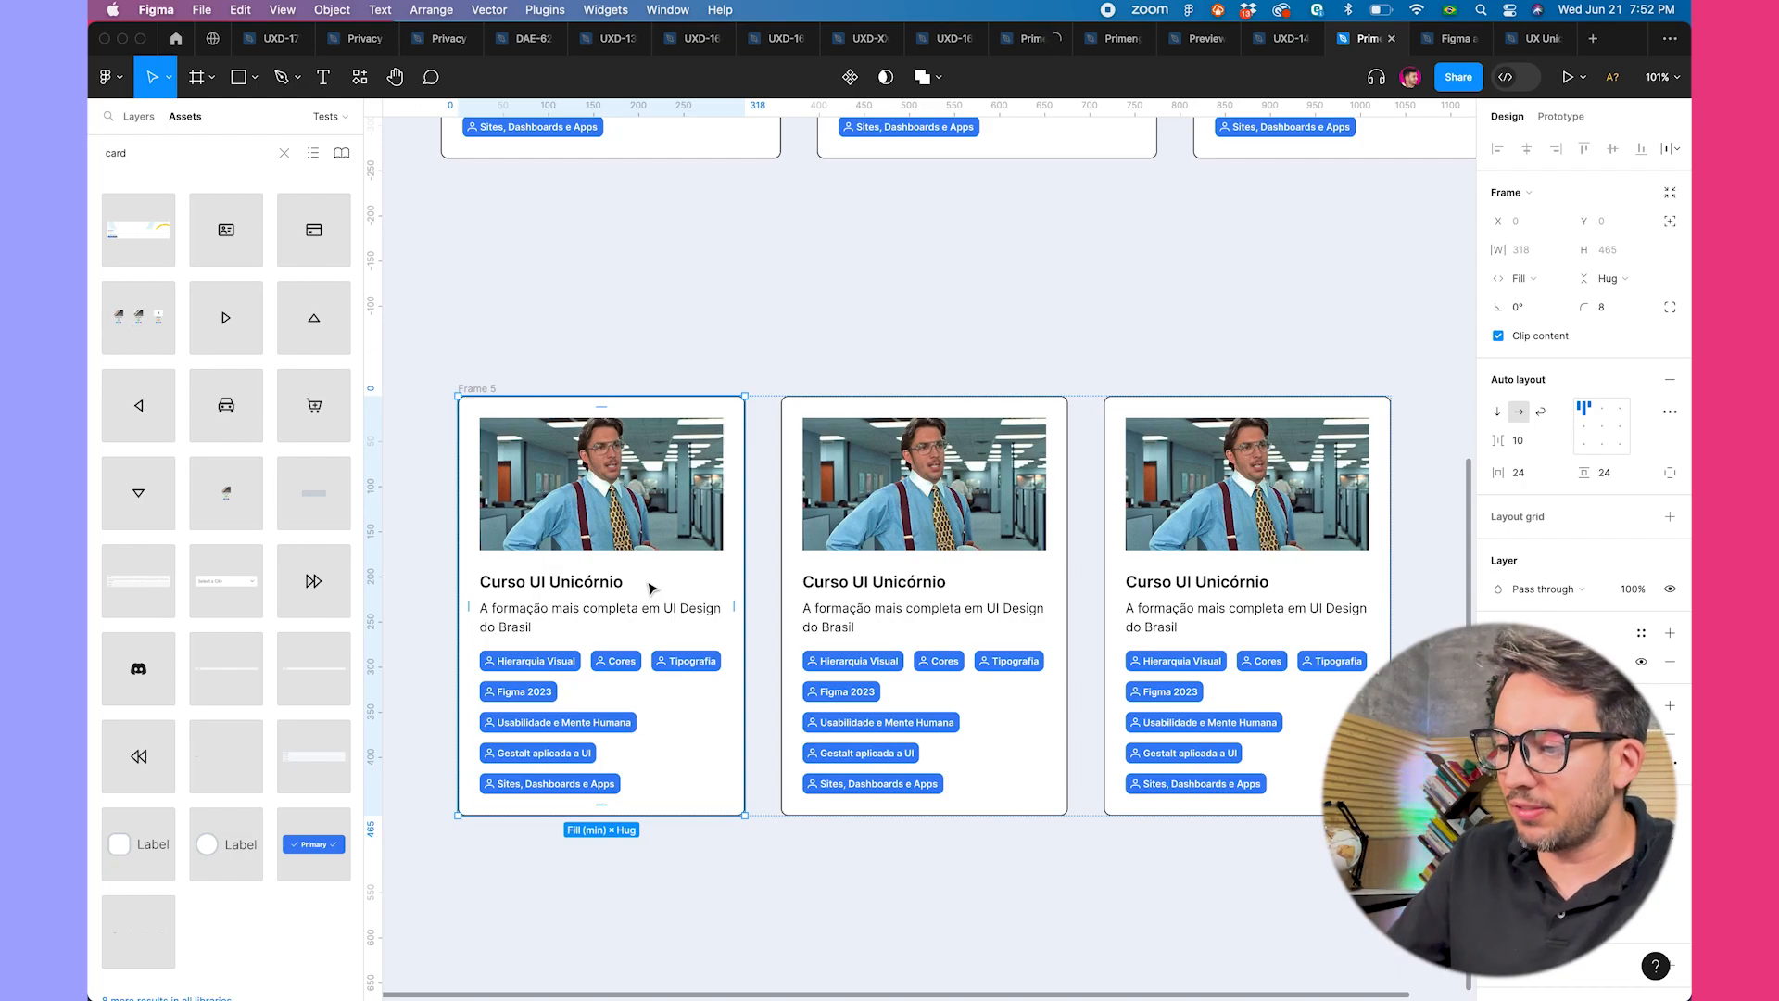
- Undo the remaining duplications so the lower row frame holds a single card again
key(super+z)
click(818, 582)
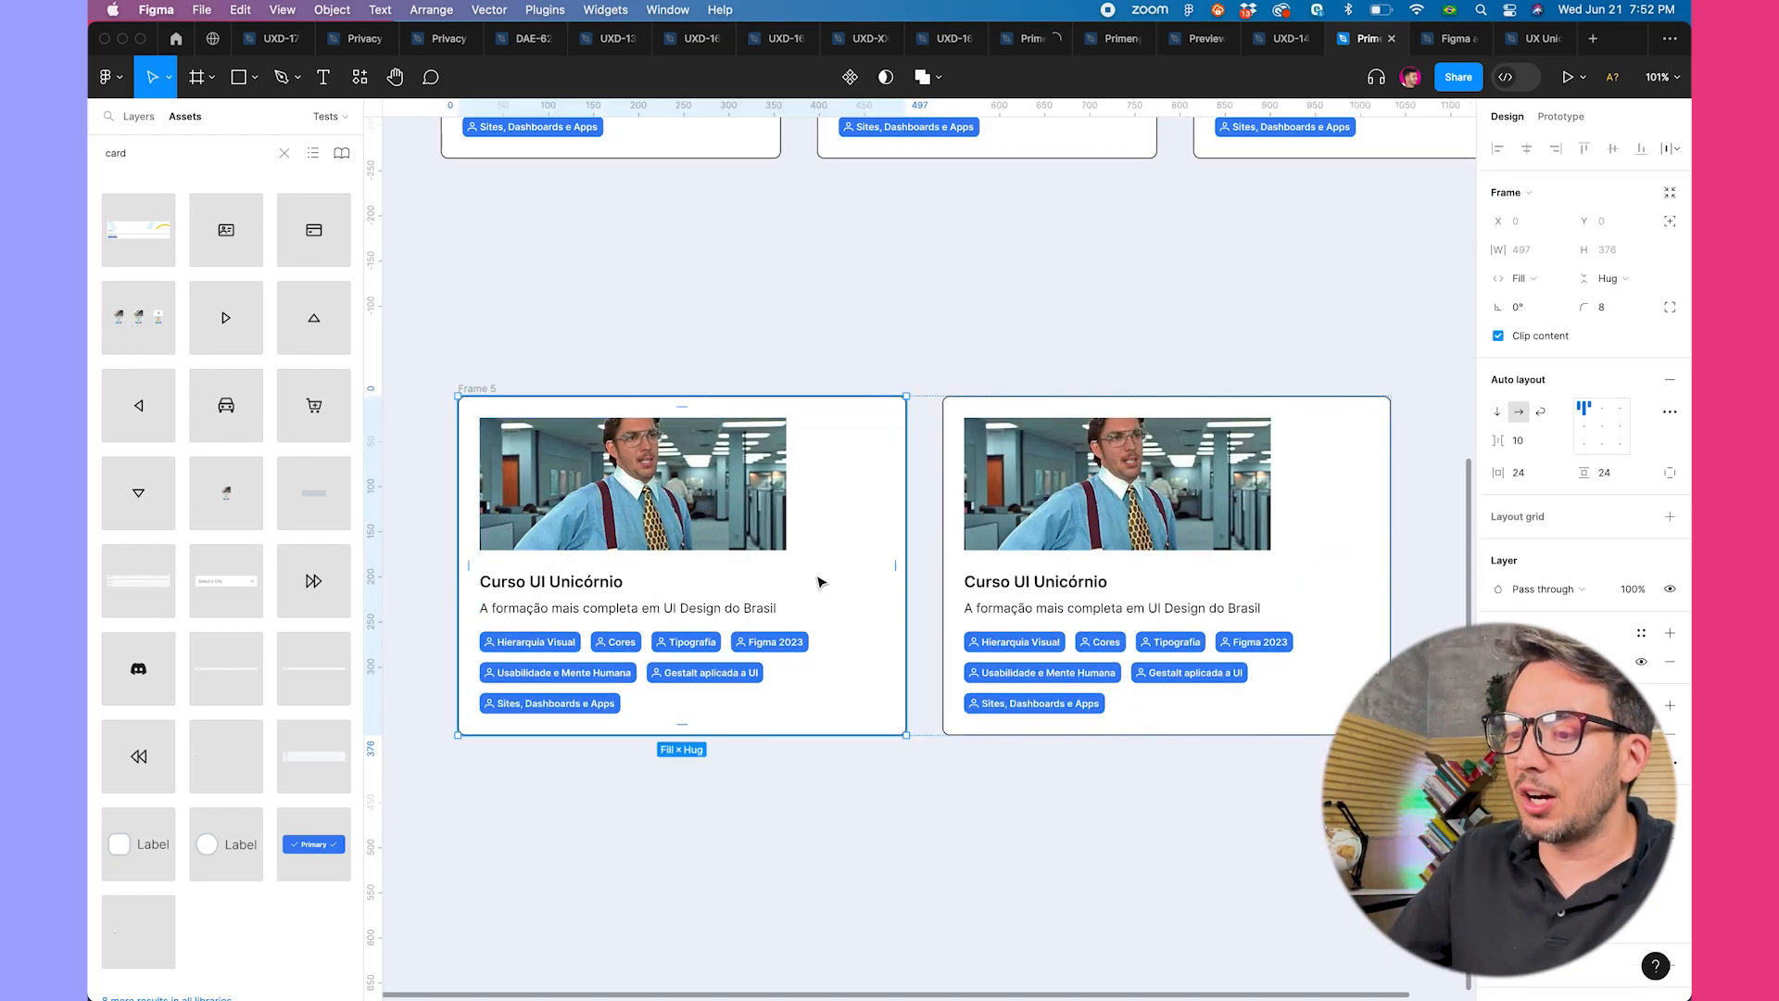
key(super+z)
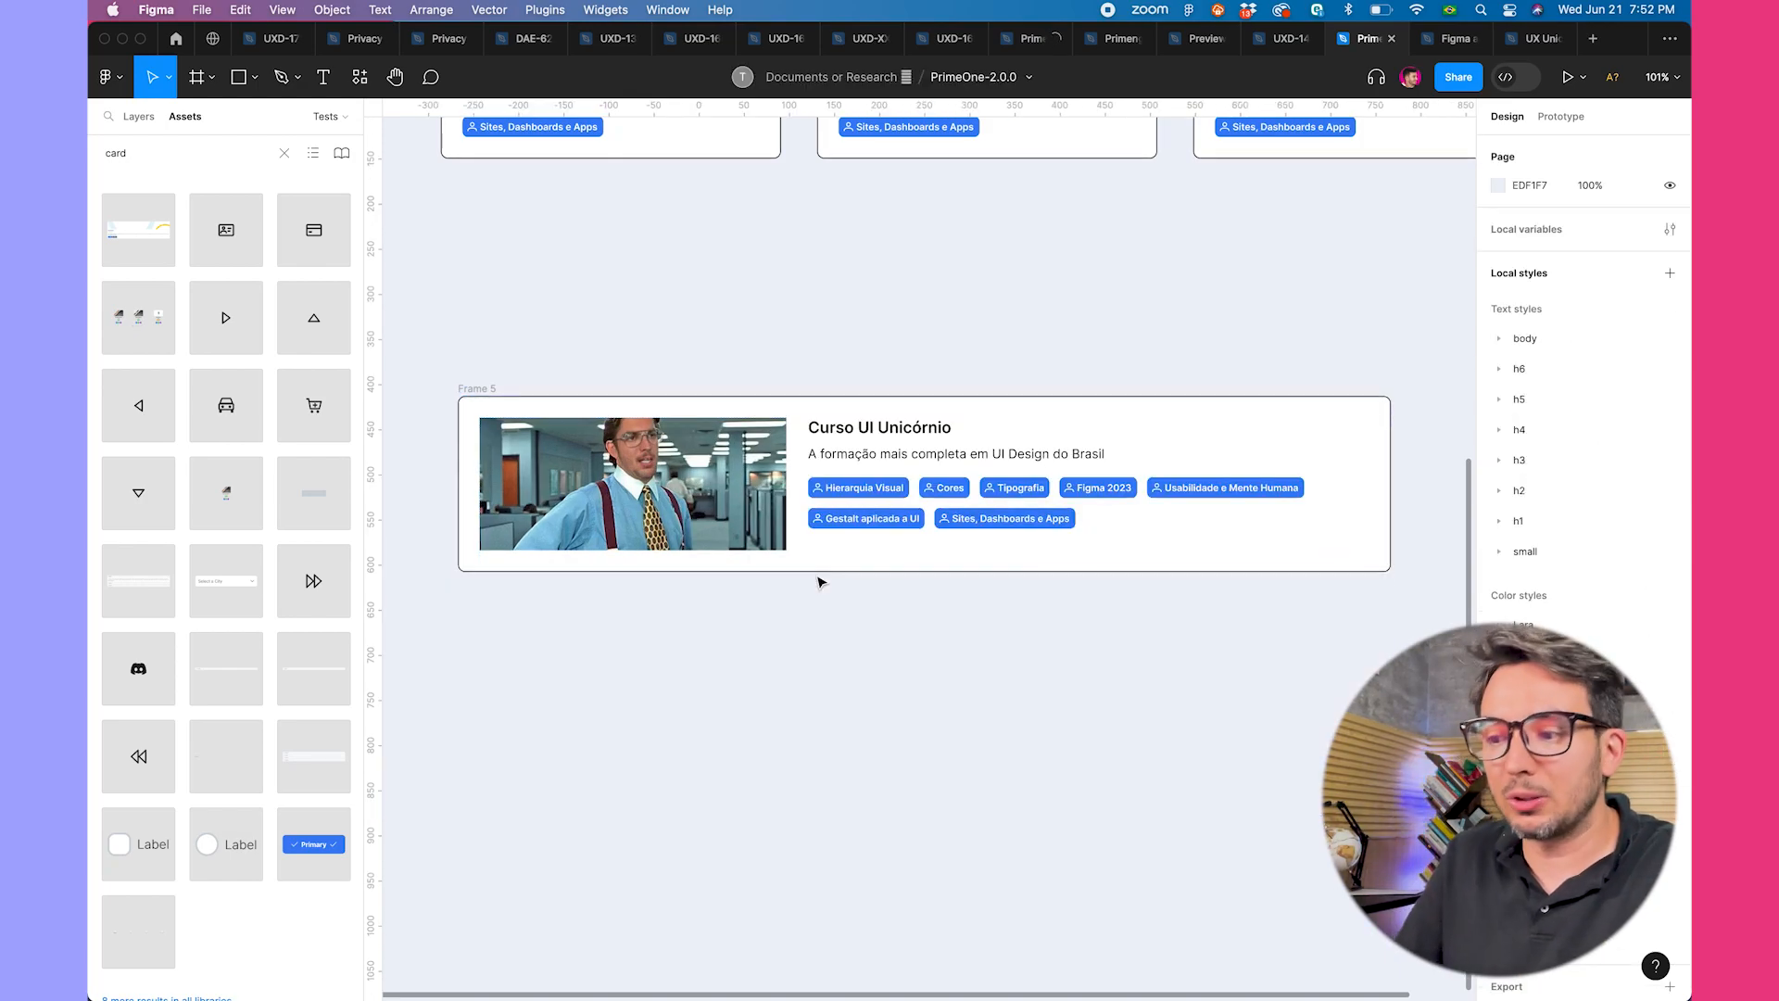
- Duplicate the single card once inside the lower row frame to make a row of two cards
click(892, 446)
drag(1389, 459, 905, 502)
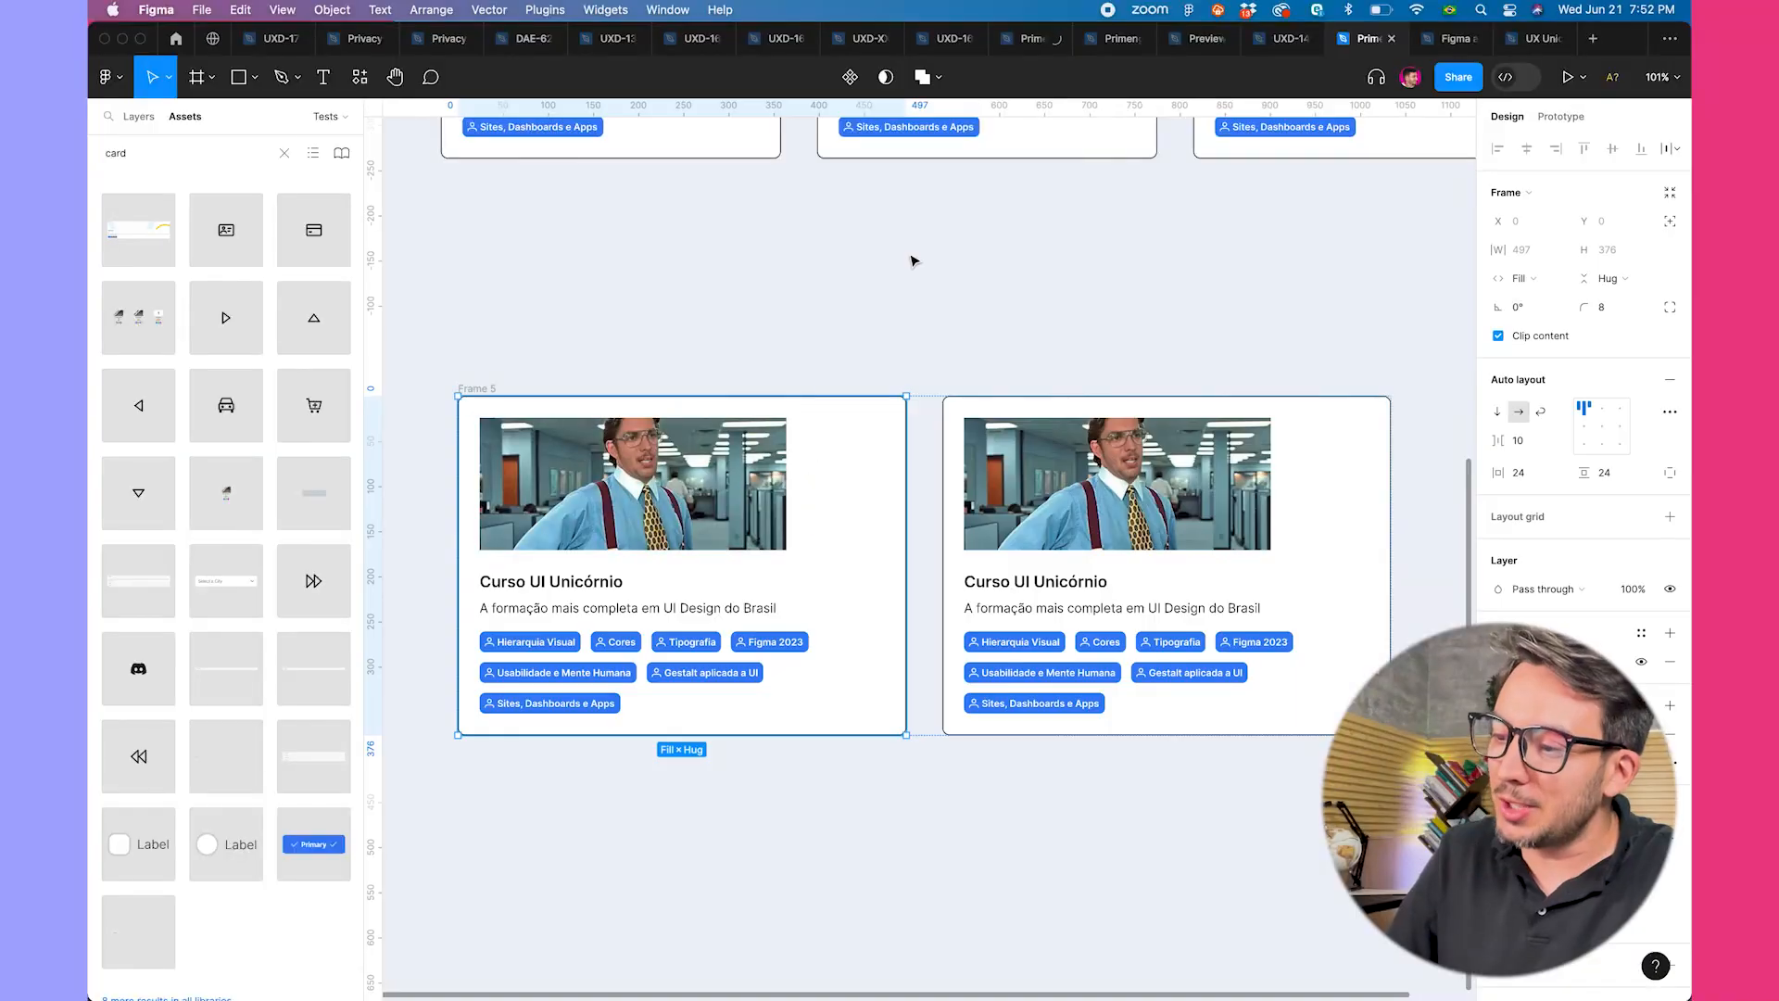
click(947, 273)
- Compare the two-card responsive row with the three separate cards above it
scroll(947, 273, down, 3)
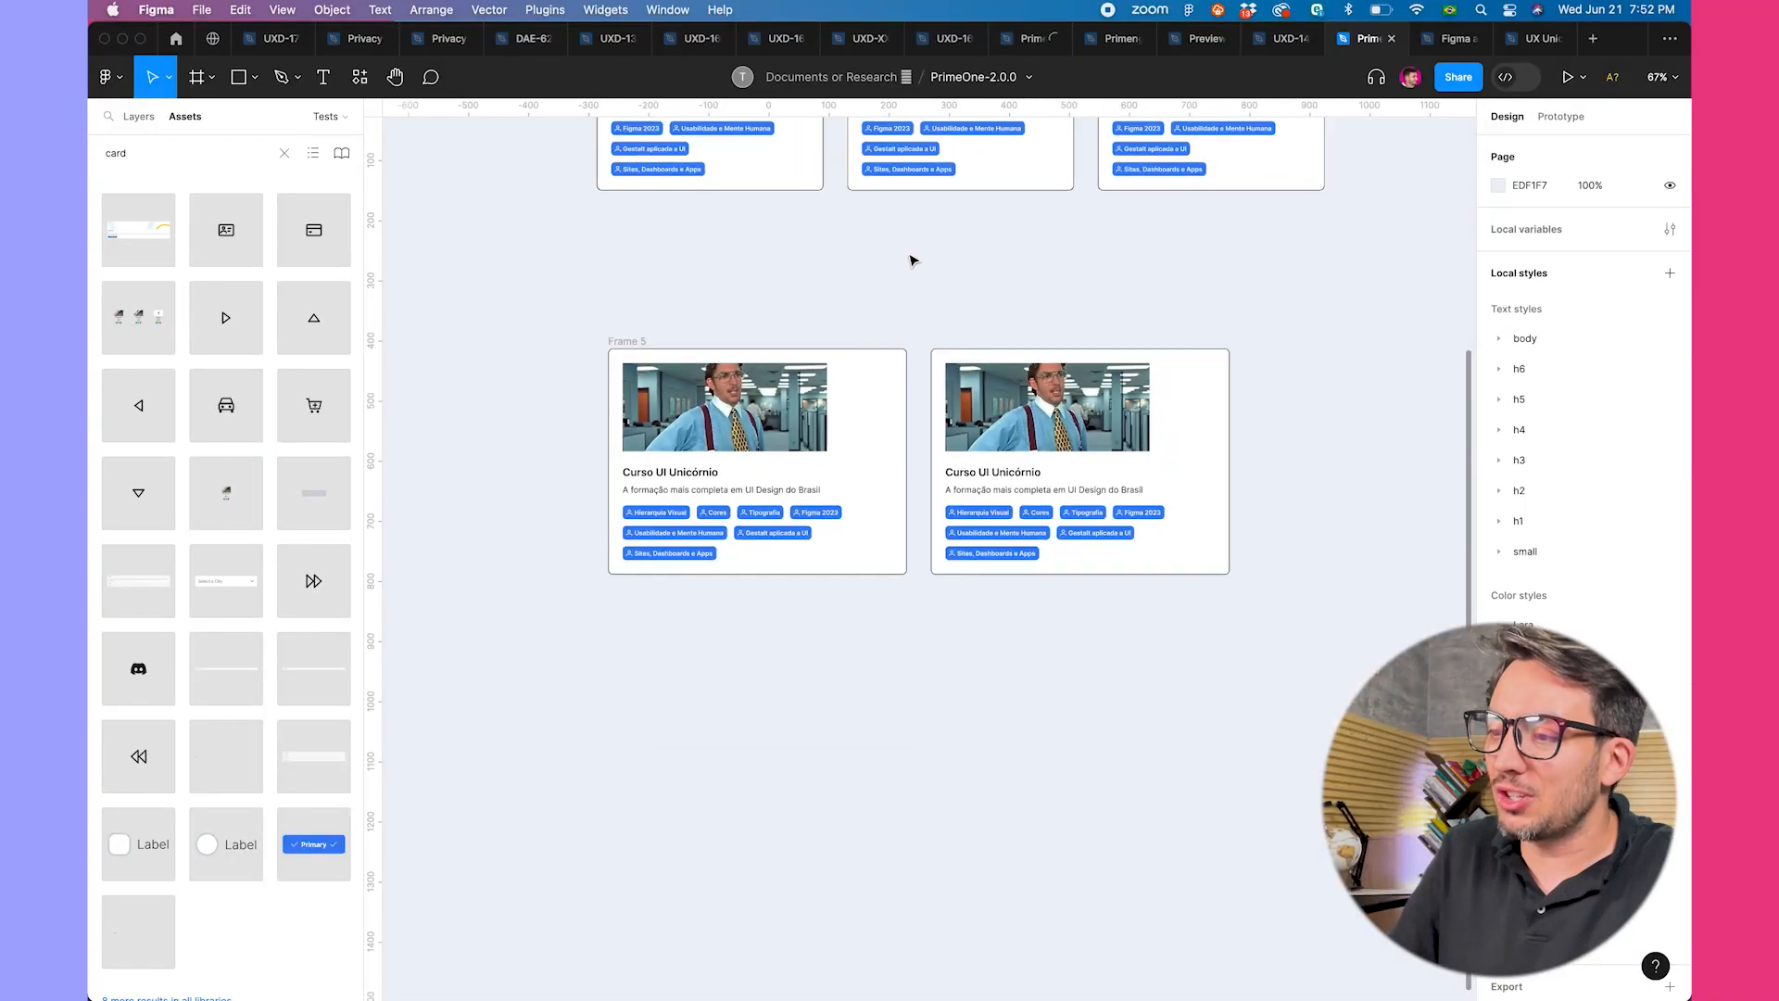
scroll(857, 232, up, 3)
scroll(732, 220, up, 2)
click(732, 219)
scroll(732, 219, up, 2)
click(927, 278)
click(1179, 292)
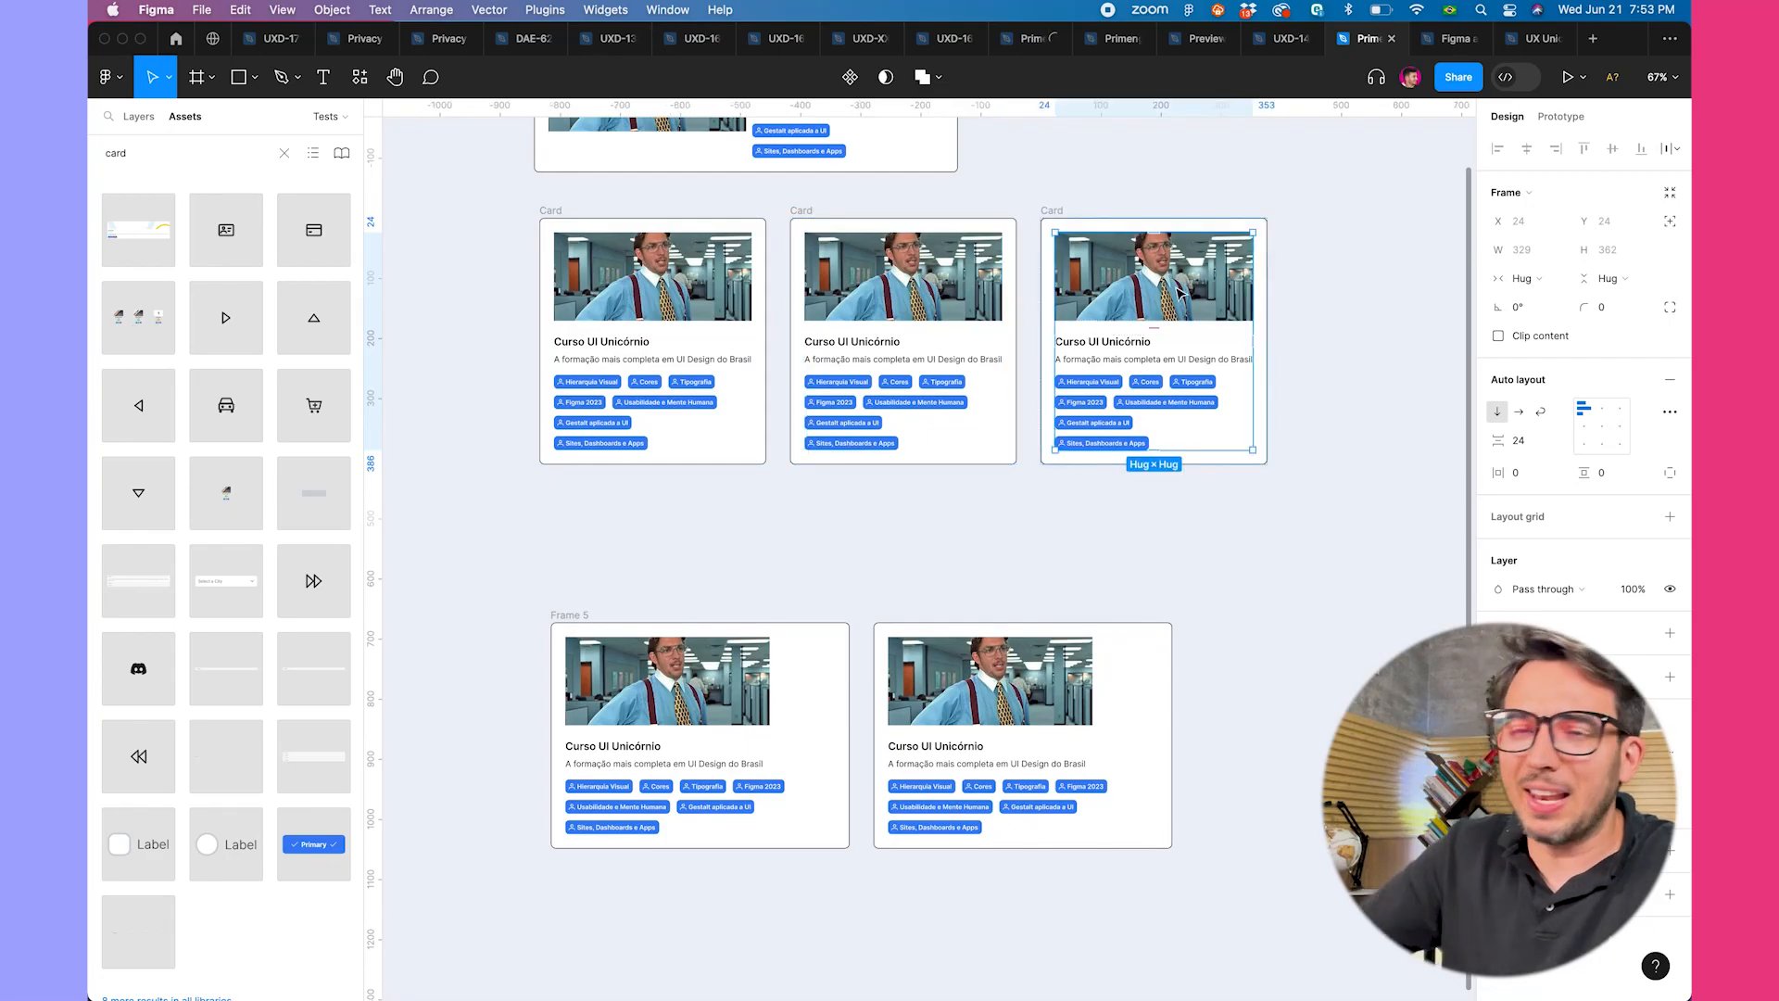